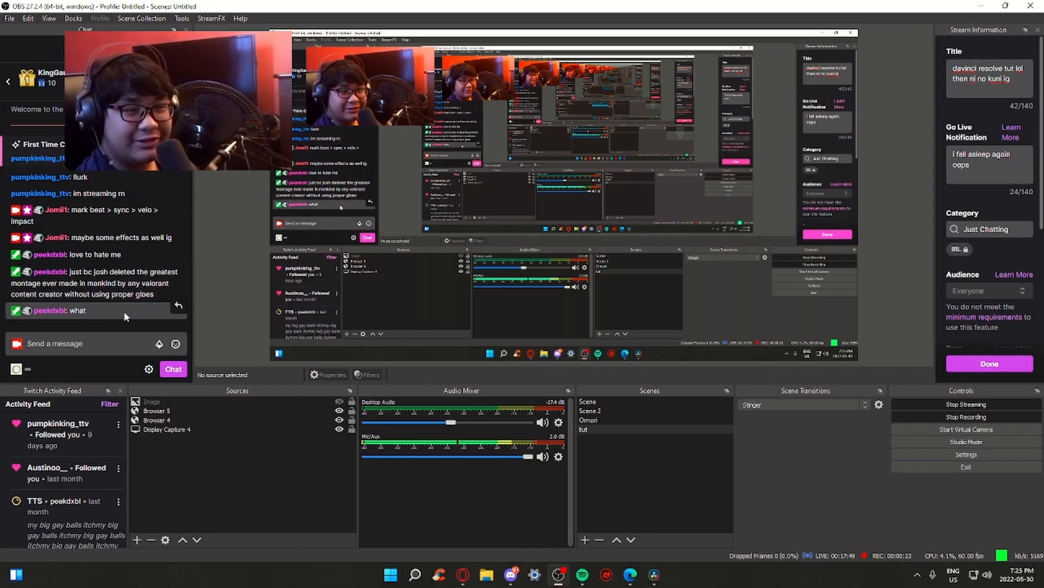
Deselect the OBS chat text and drag the OBS window off screen to reveal DaVinci Resolve
{"action": "left_click", "coordinate": [126, 314]}
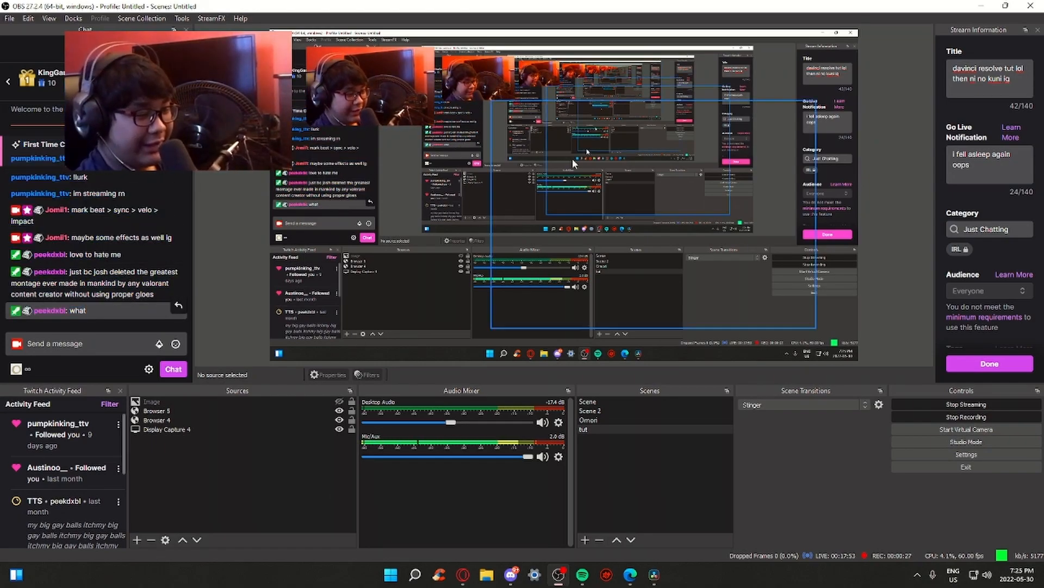
{"action": "left_click_drag", "start_coordinate": [571, 5], "coordinate": [0, 109]}
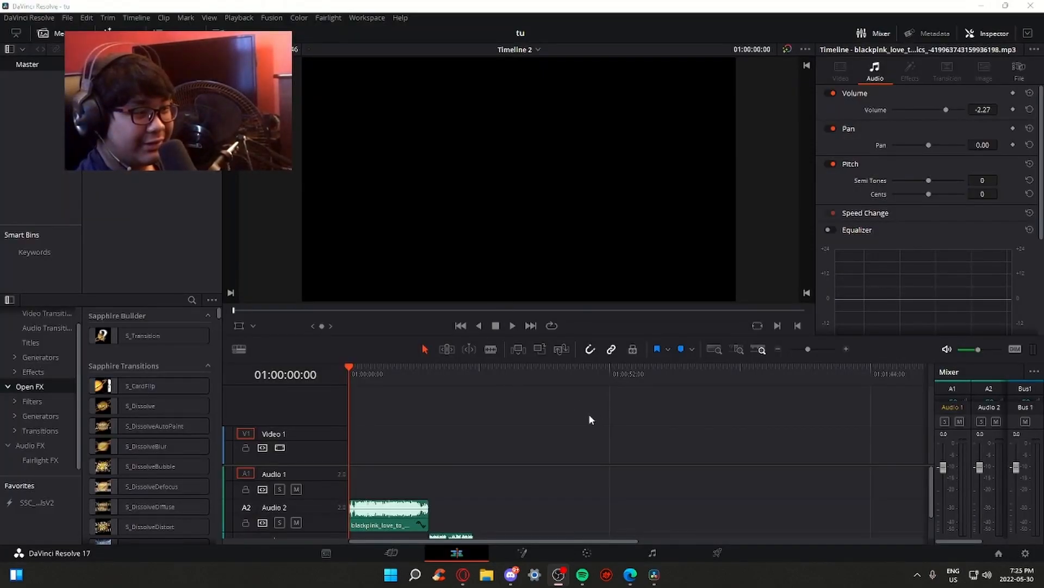
Zoom the timeline out so both blackpink song clips on Audio 2 and Audio 3 show
{"action": "scroll", "coordinate": [469, 504], "scroll_direction": "down", "scroll_amount": 1}
{"action": "left_click", "coordinate": [356, 375]}
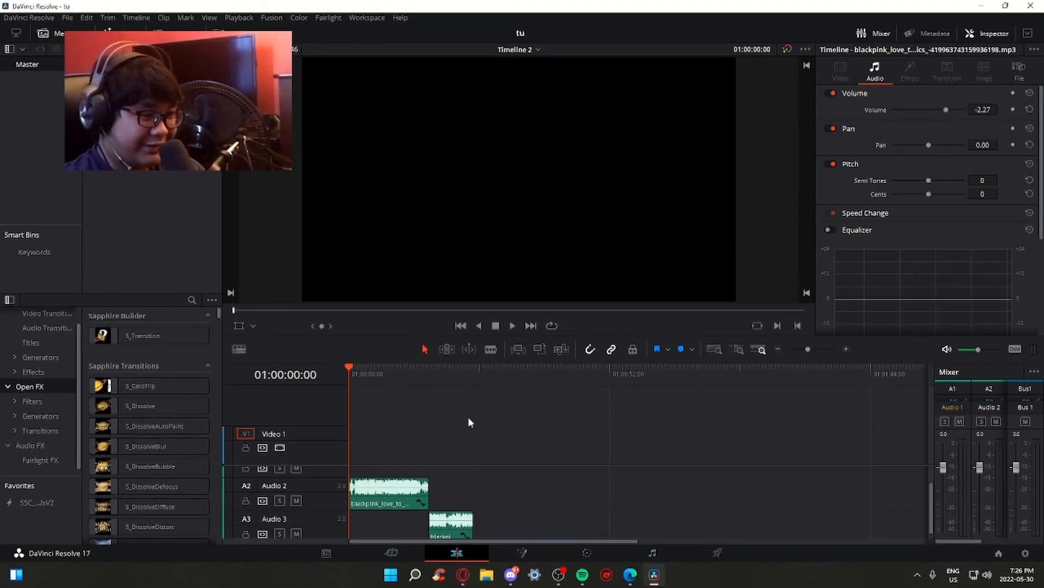
{"action": "left_click", "coordinate": [822, 351]}
{"action": "left_click_drag", "start_coordinate": [824, 350], "coordinate": [815, 350]}
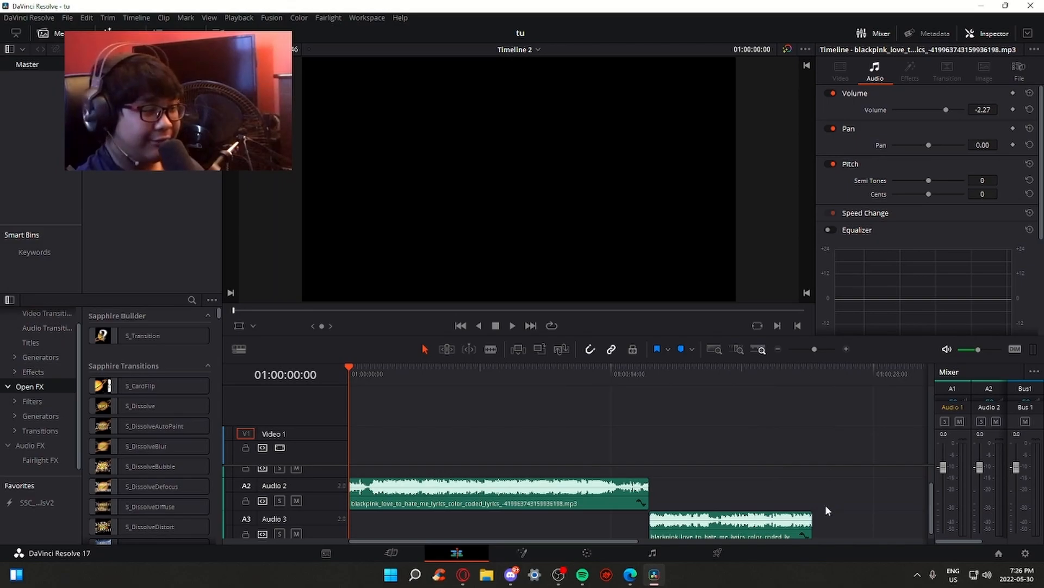
{"action": "left_click_drag", "start_coordinate": [932, 494], "coordinate": [933, 507]}
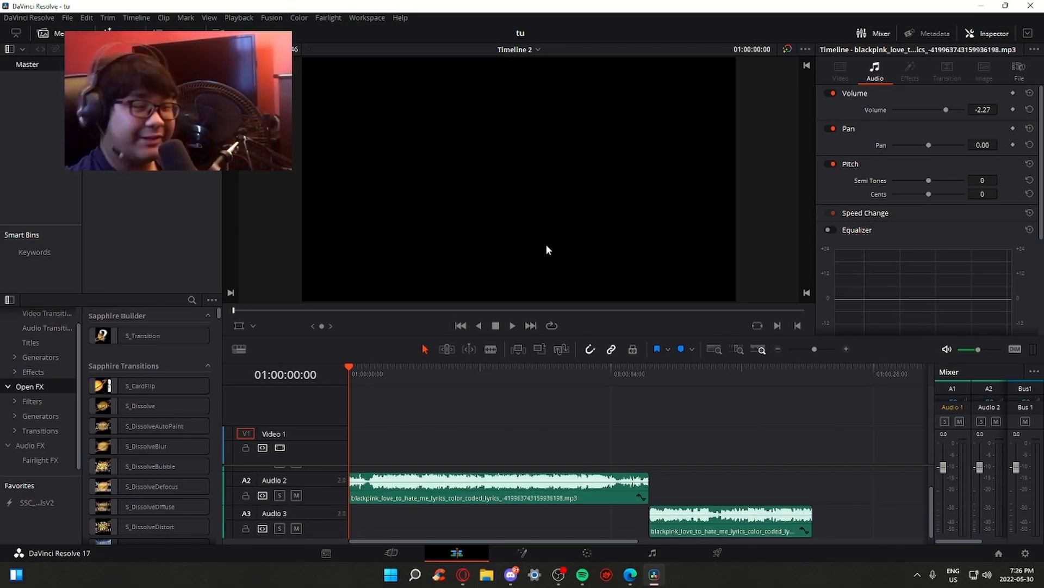
Select the Audio 2 song clip and turn the monitoring volume down slightly
{"action": "left_click", "coordinate": [482, 500]}
{"action": "left_click_drag", "start_coordinate": [977, 352], "coordinate": [974, 352]}
{"action": "left_click", "coordinate": [805, 431]}
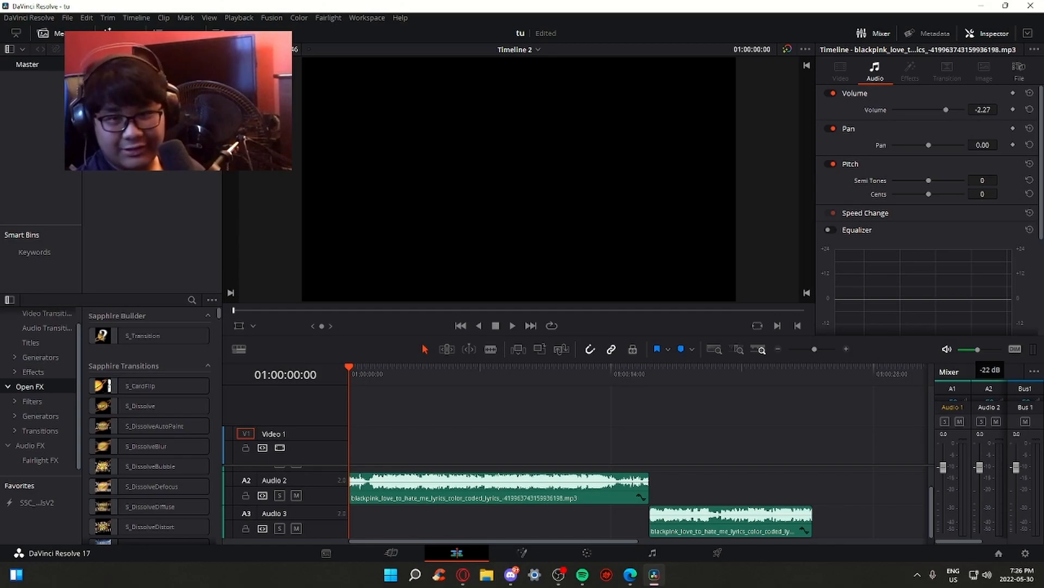
{"action": "key", "text": "alt+Tab"}
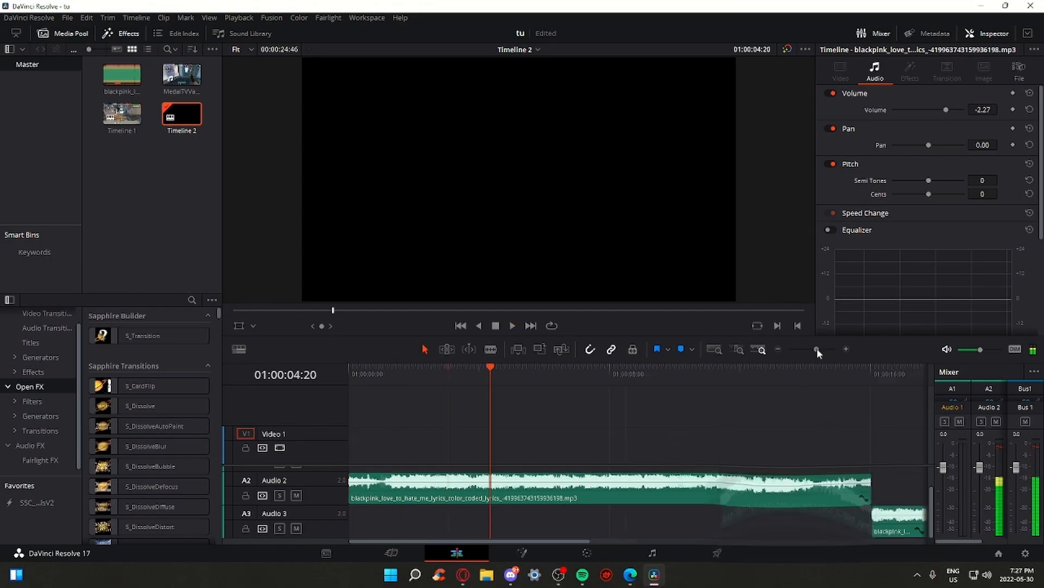
Zoom around the blue beat markers and return the playhead to the timeline start
{"action": "left_click_drag", "start_coordinate": [817, 348], "coordinate": [823, 350]}
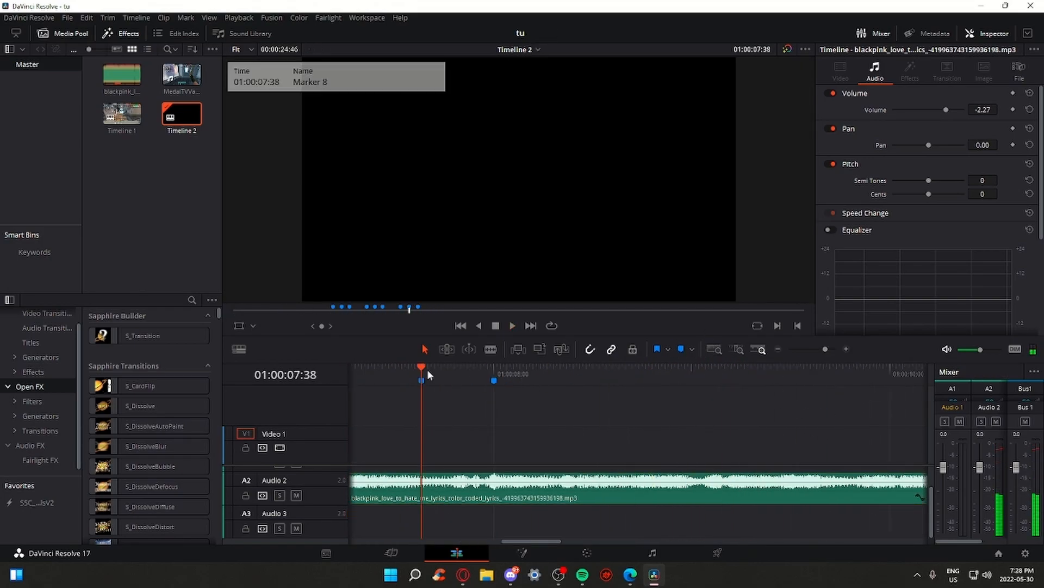
{"action": "left_click_drag", "start_coordinate": [823, 350], "coordinate": [815, 351]}
{"action": "left_click", "coordinate": [350, 374]}
{"action": "left_click_drag", "start_coordinate": [816, 350], "coordinate": [816, 350]}
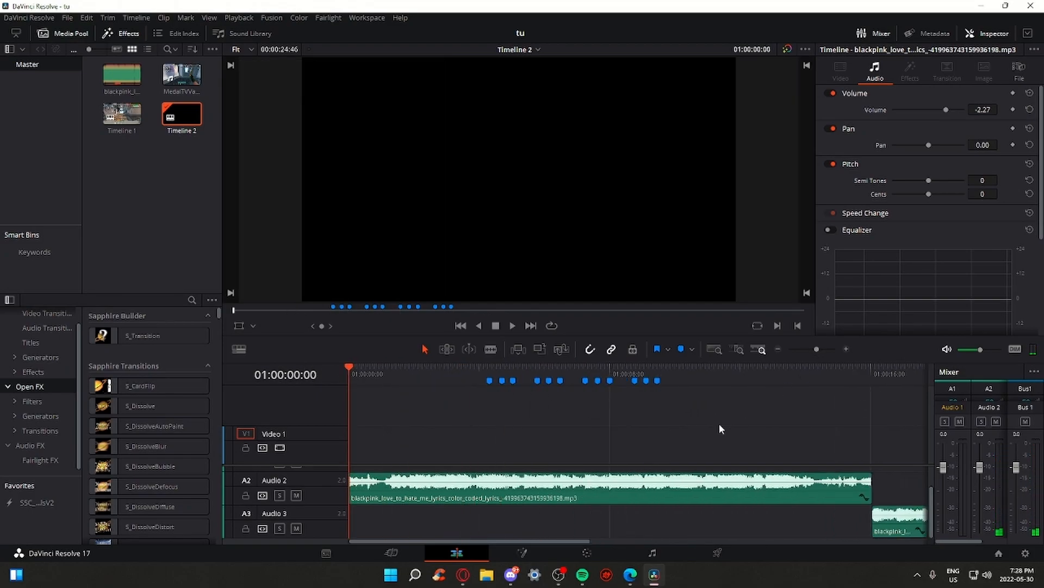
{"action": "scroll", "coordinate": [805, 484], "scroll_direction": "up", "scroll_amount": 1}
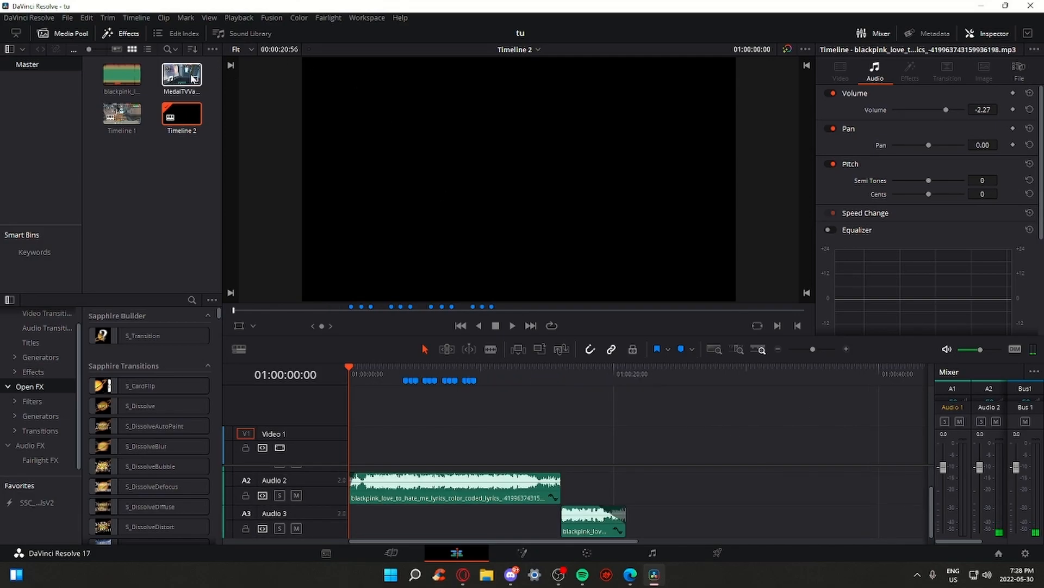
Place the MedalTV Valorant clip on the timeline and raise its audio to 6.82 dB
{"action": "left_click_drag", "start_coordinate": [193, 81], "coordinate": [745, 459]}
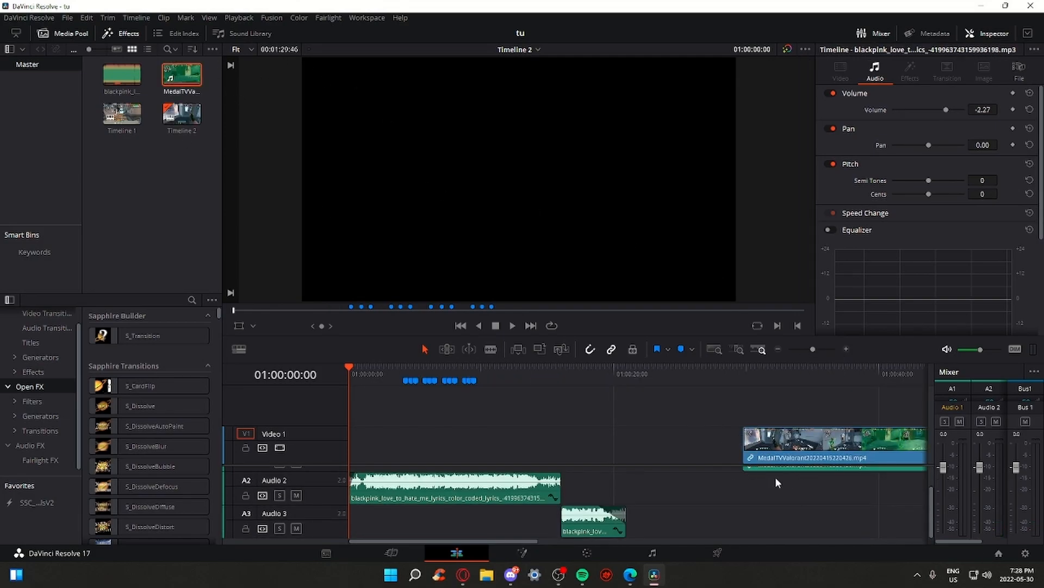
{"action": "scroll", "coordinate": [784, 480], "scroll_direction": "up", "scroll_amount": 1}
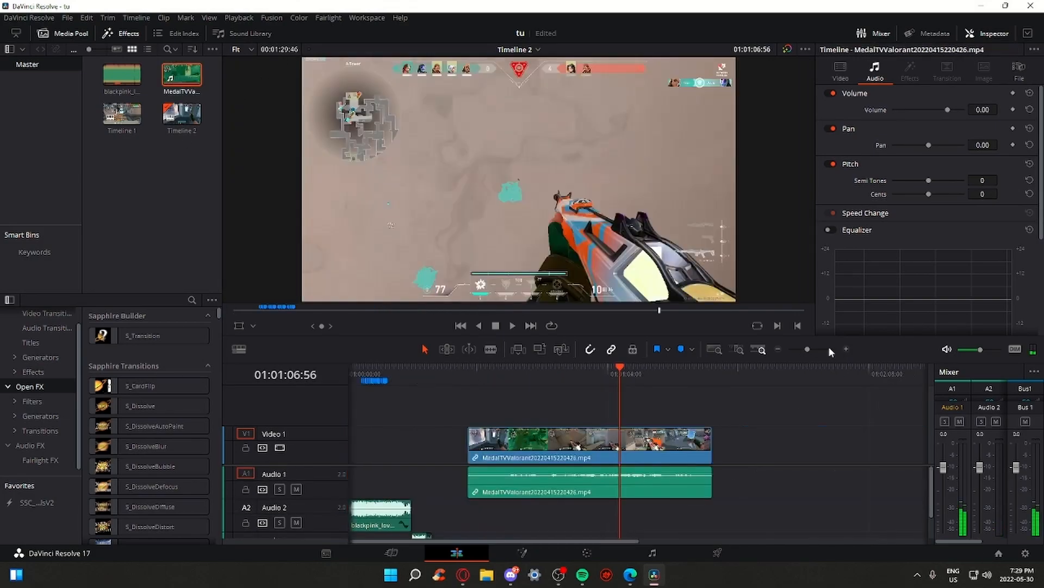
{"action": "left_click", "coordinate": [814, 350]}
{"action": "left_click_drag", "start_coordinate": [684, 477], "coordinate": [683, 466]}
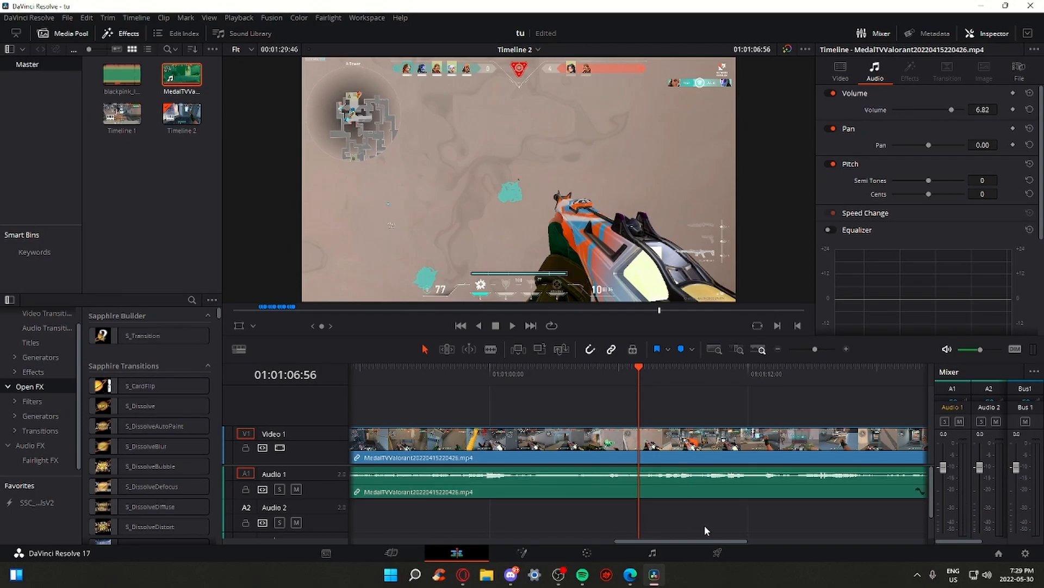
Play through the gameplay clip and add markers at its key moments
{"action": "key", "text": "space"}
{"action": "left_click_drag", "start_coordinate": [814, 352], "coordinate": [816, 356]}
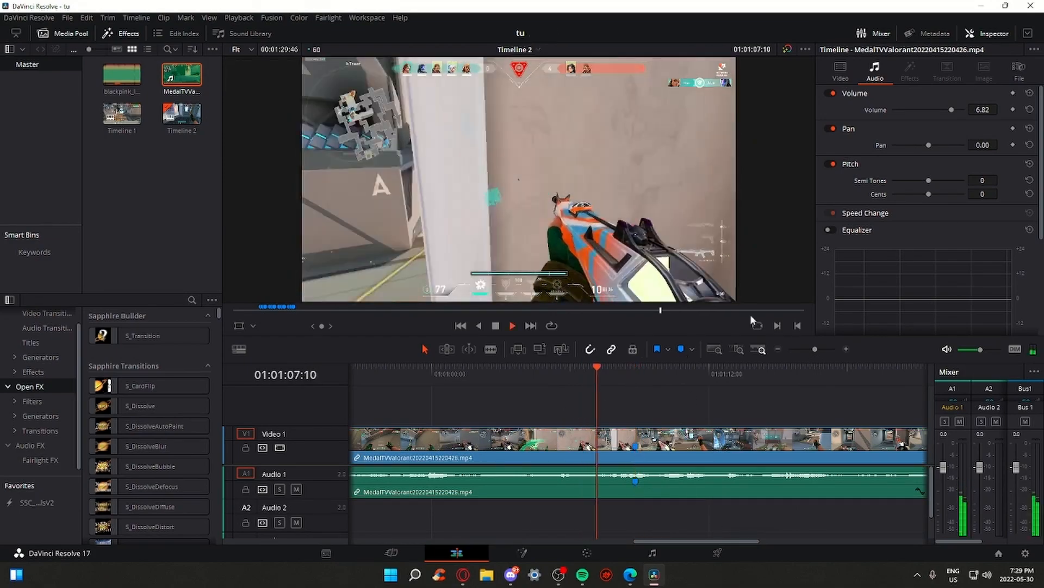
{"action": "left_click_drag", "start_coordinate": [668, 374], "coordinate": [656, 375]}
{"action": "key", "text": "space"}
{"action": "key", "text": "m"}
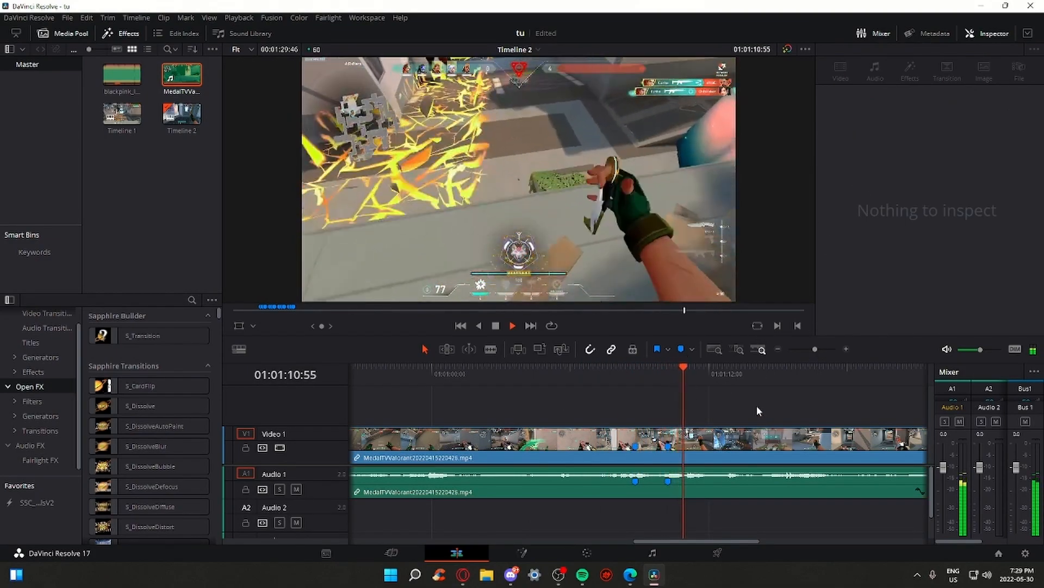
{"action": "key", "text": "space"}
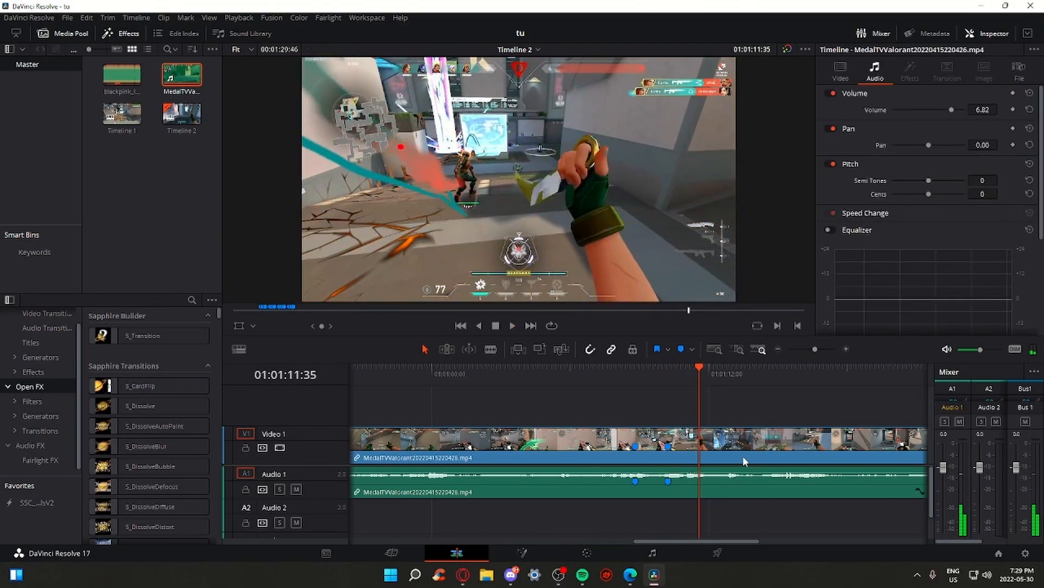
{"action": "left_click", "coordinate": [681, 349]}
{"action": "left_click", "coordinate": [814, 349]}
{"action": "left_click_drag", "start_coordinate": [814, 351], "coordinate": [807, 352]}
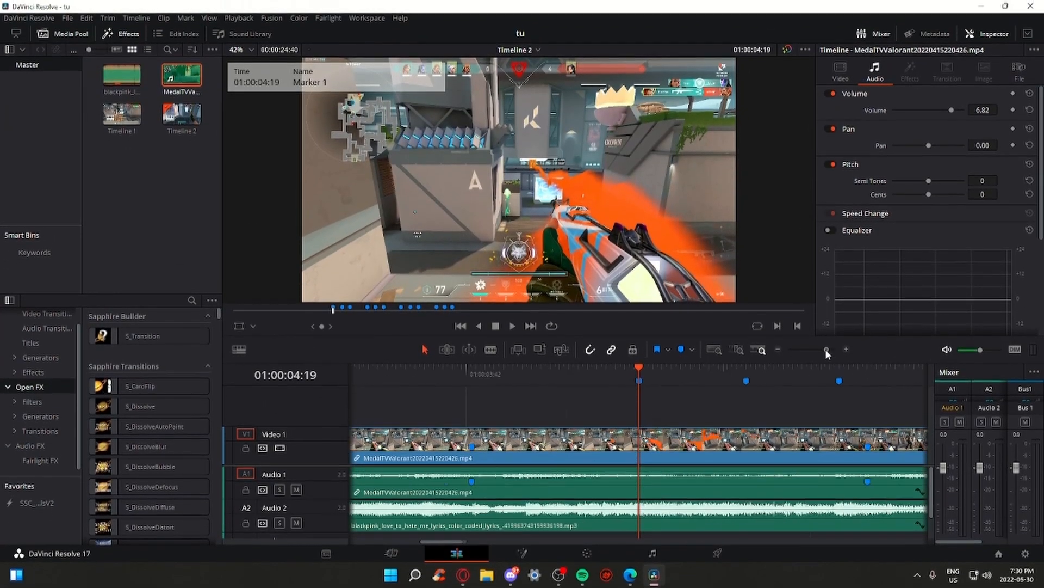
Slide the Valorant clip right until its marker snaps to the song's beat marker at the playhead
{"action": "left_click_drag", "start_coordinate": [538, 439], "coordinate": [757, 439]}
{"action": "left_click_drag", "start_coordinate": [820, 350], "coordinate": [818, 349]}
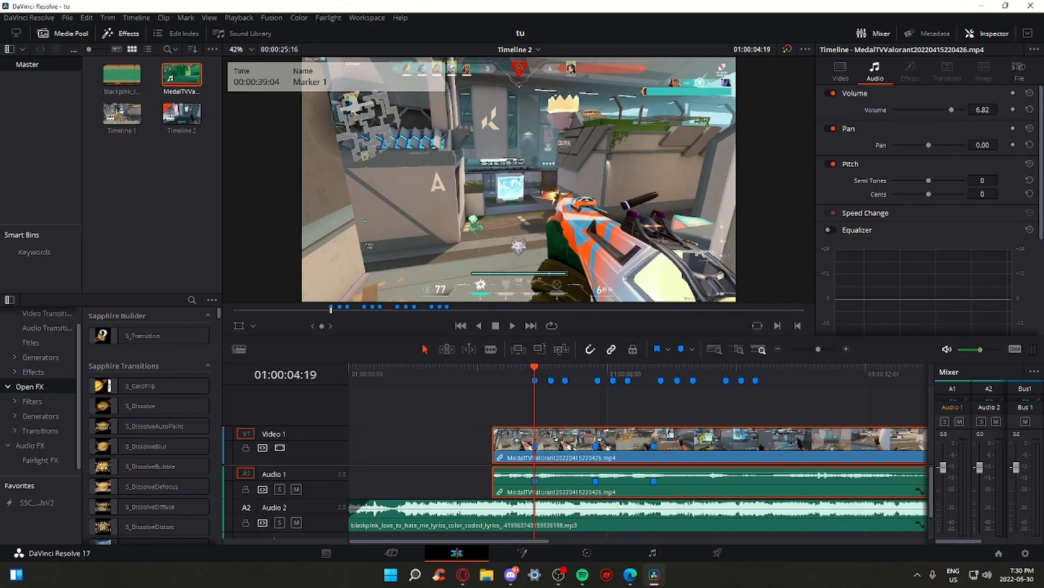
Turn on Retime Controls for the Valorant gameplay clip
{"action": "left_click", "coordinate": [816, 349]}
{"action": "left_click_drag", "start_coordinate": [814, 351], "coordinate": [819, 351]}
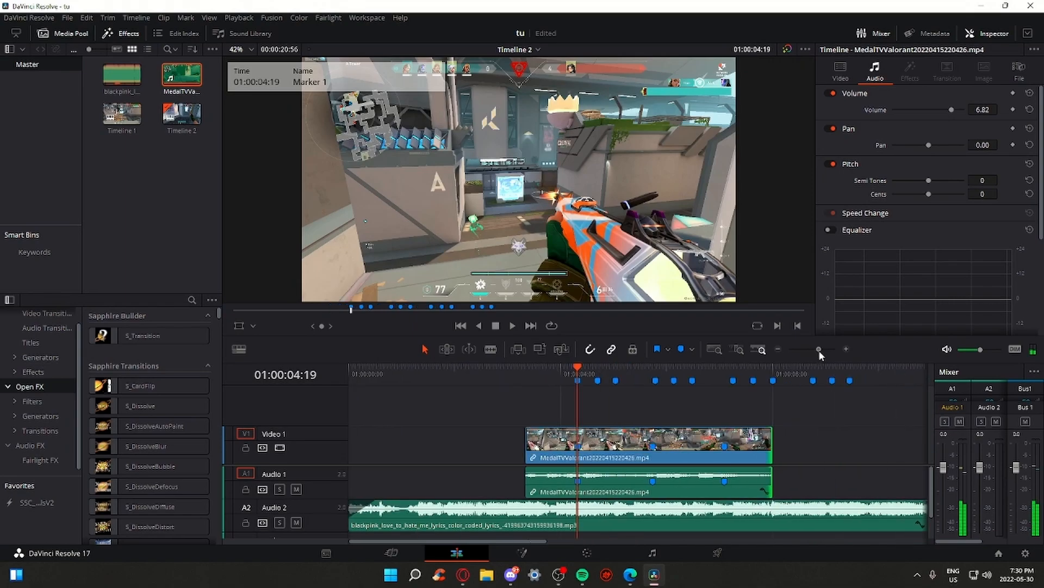
{"action": "right_click", "coordinate": [743, 439]}
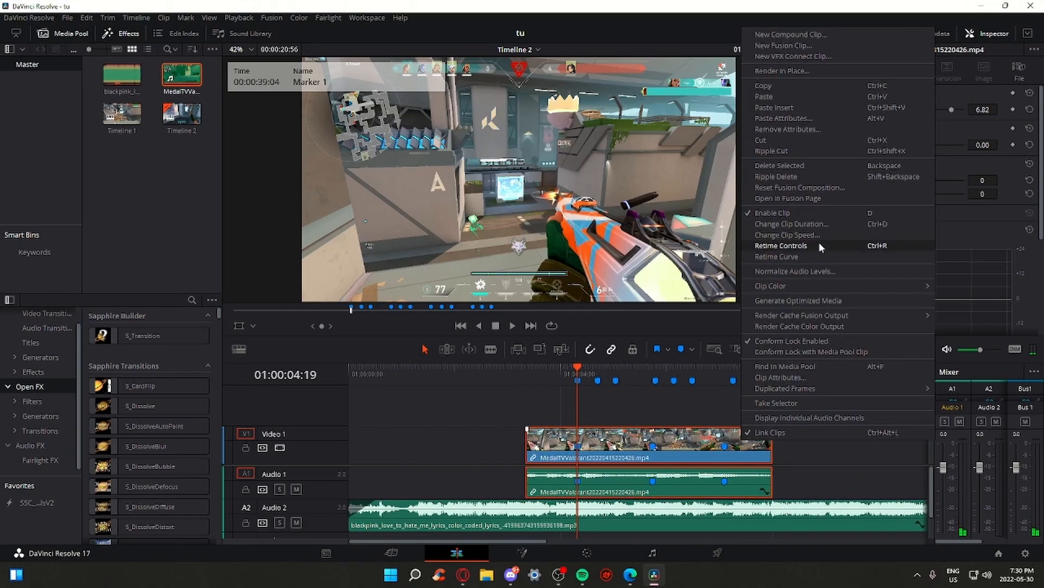
{"action": "left_click", "coordinate": [781, 245]}
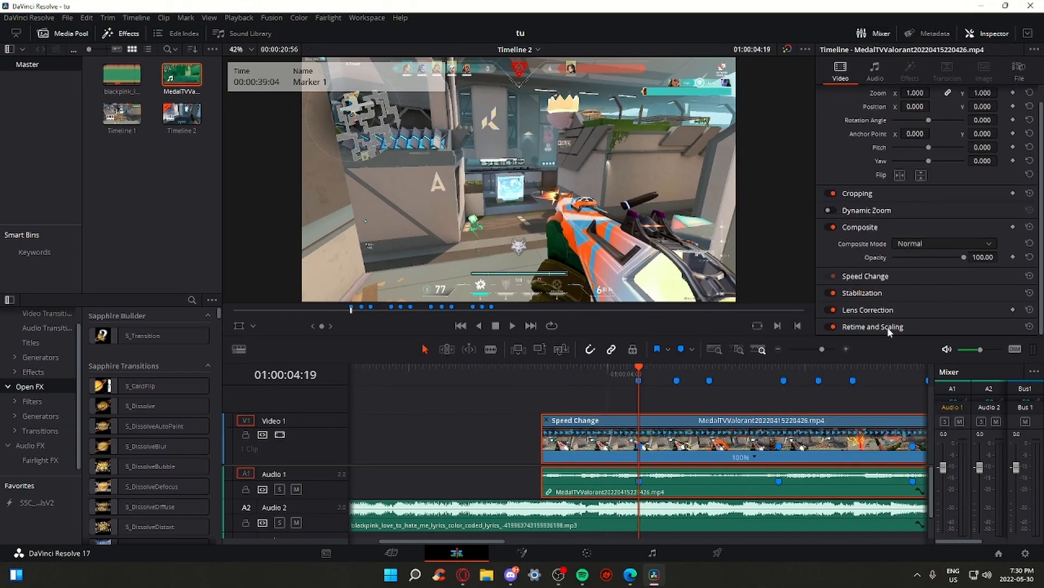
Set Retime Process to Optical Flow under Retime and Scaling in the Inspector
{"action": "left_click", "coordinate": [890, 327]}
{"action": "left_click", "coordinate": [946, 284]}
{"action": "left_click", "coordinate": [934, 336]}
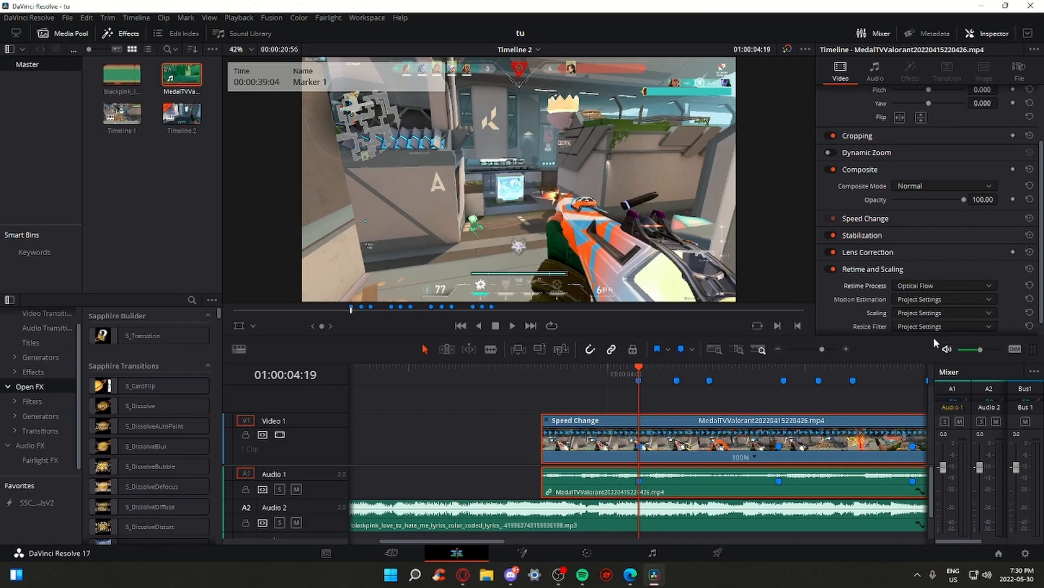
{"action": "scroll", "coordinate": [903, 245], "scroll_direction": "up", "scroll_amount": 3}
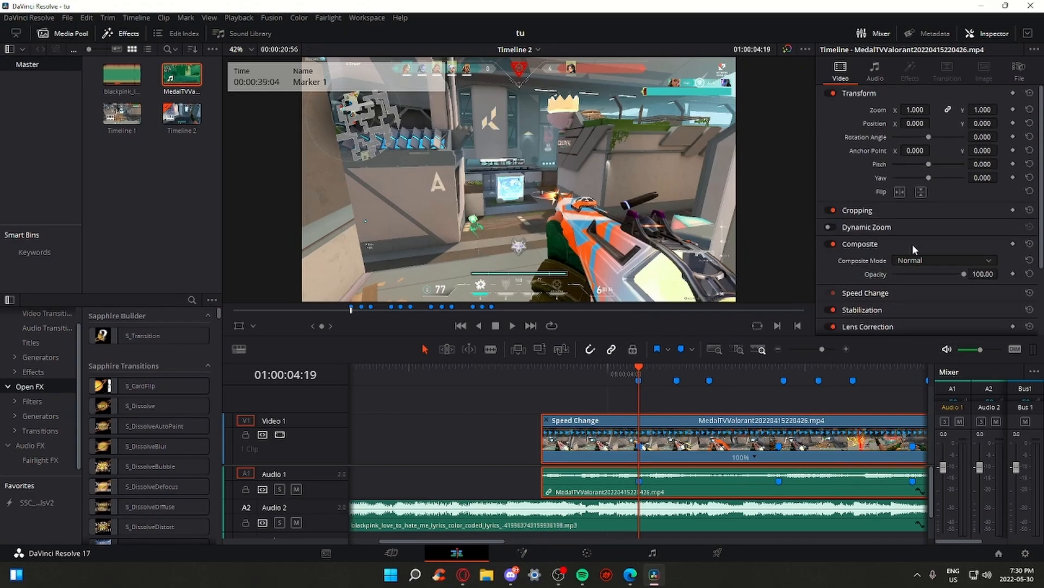
{"action": "scroll", "coordinate": [877, 141], "scroll_direction": "down", "scroll_amount": 3}
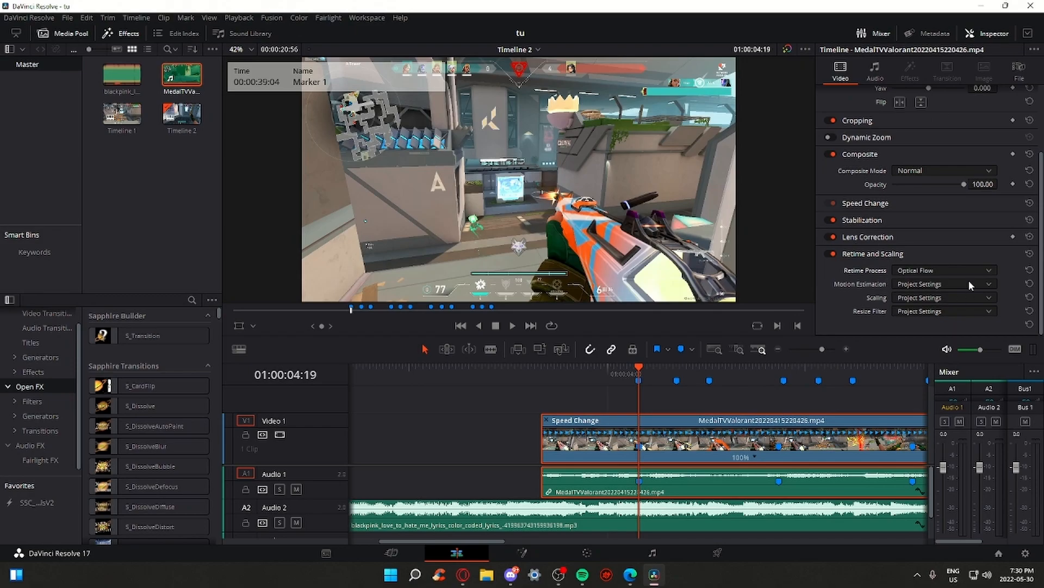
{"action": "left_click_drag", "start_coordinate": [822, 349], "coordinate": [818, 349]}
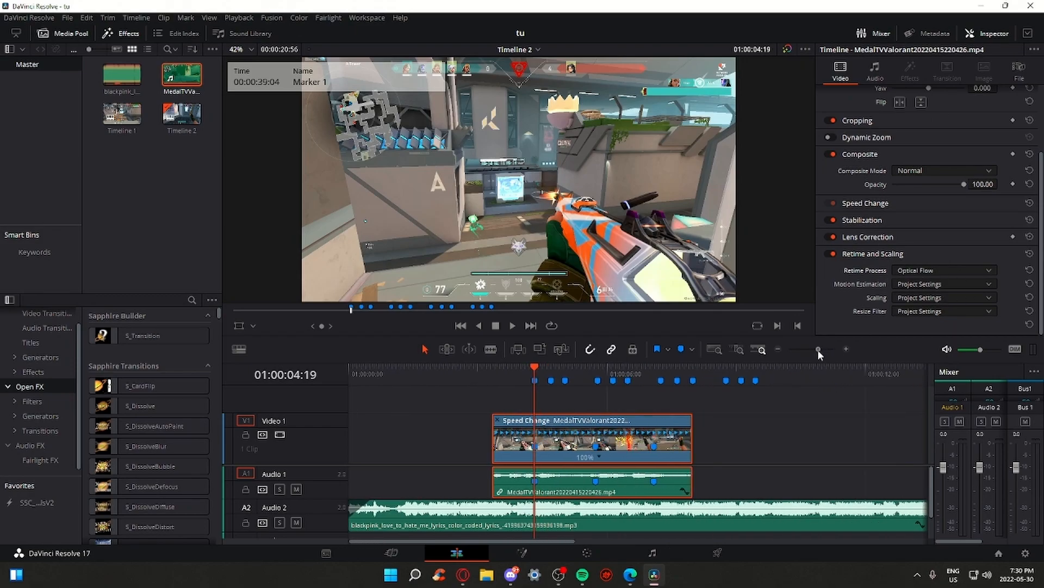
{"action": "left_click", "coordinate": [669, 375]}
Add a speed point, slow the following section to 2%, and set retime process to Project Settings
{"action": "left_click", "coordinate": [596, 456]}
{"action": "left_click", "coordinate": [615, 470]}
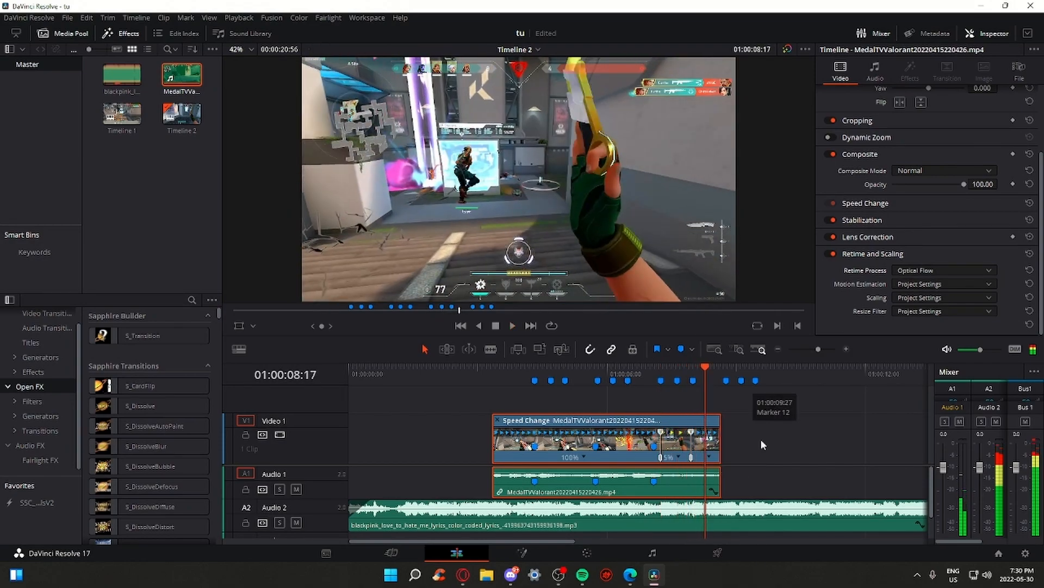
{"action": "left_click_drag", "start_coordinate": [692, 433], "coordinate": [721, 432]}
{"action": "left_click", "coordinate": [659, 375]}
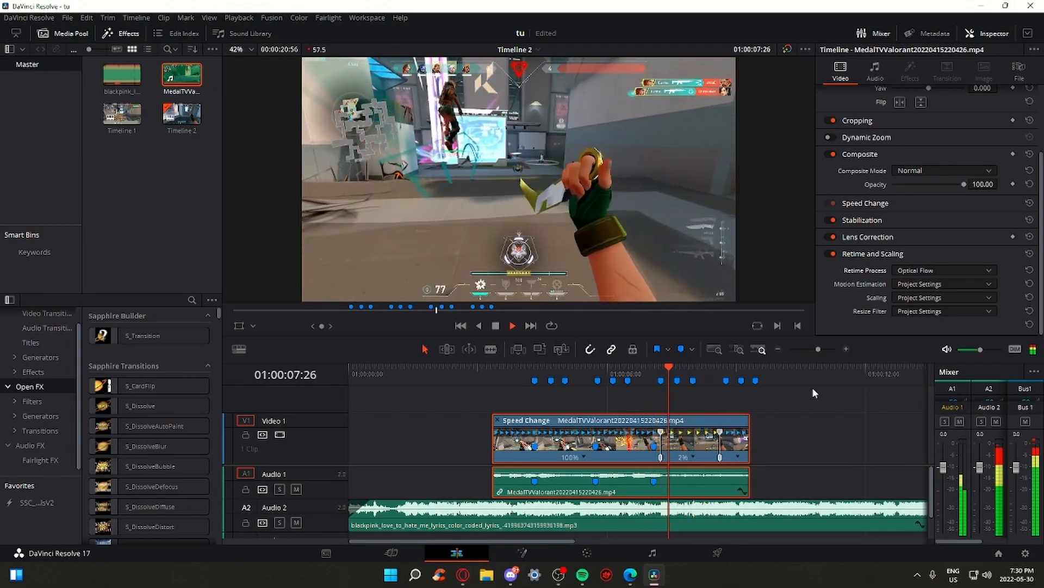
{"action": "left_click", "coordinate": [926, 271]}
{"action": "left_click", "coordinate": [922, 284]}
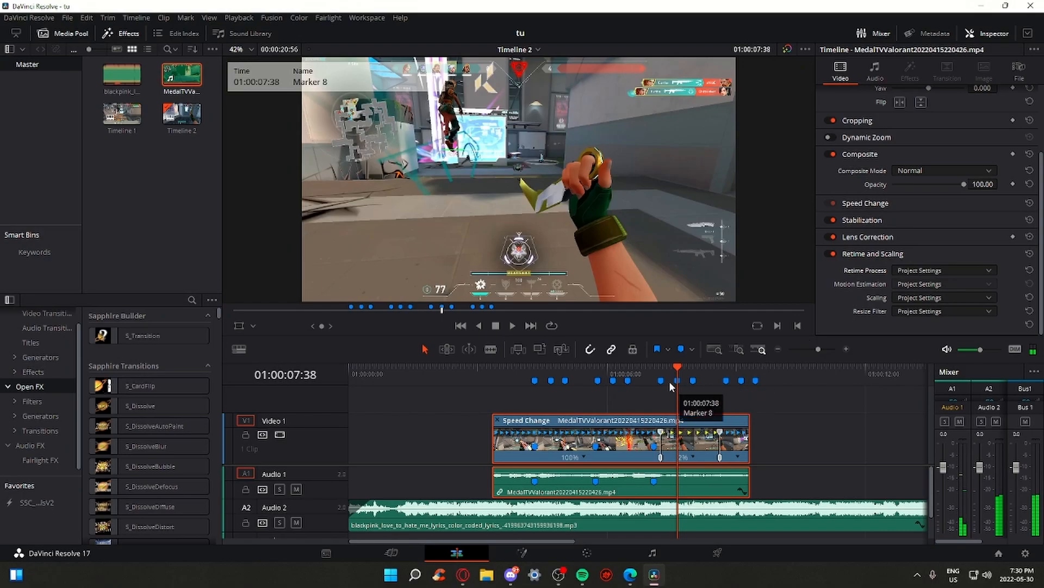
Play back the 2% slow-motion section from just before it starts
{"action": "left_click", "coordinate": [657, 373]}
{"action": "key", "text": "space"}
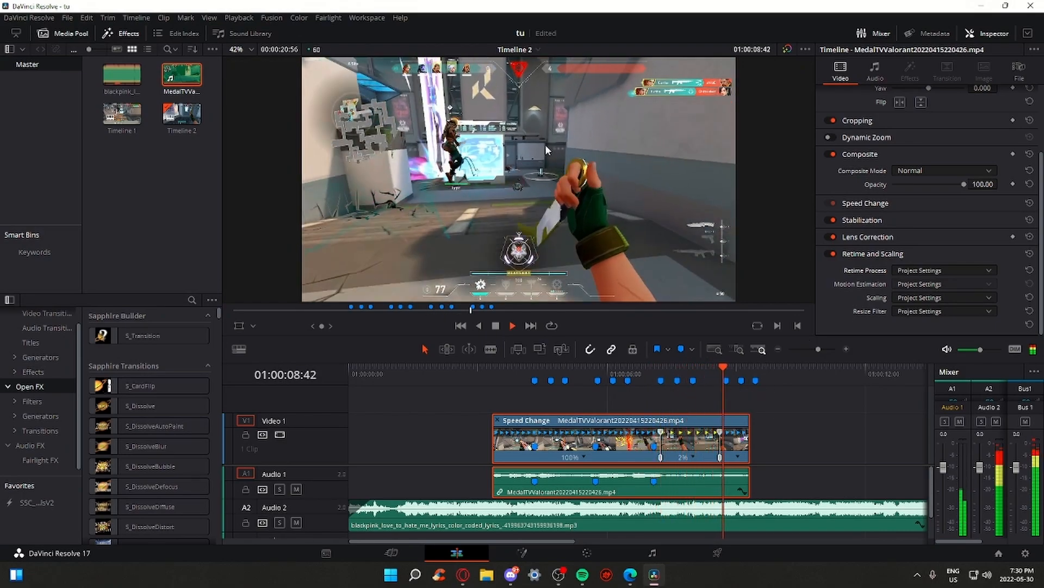
{"action": "left_click_drag", "start_coordinate": [685, 372], "coordinate": [655, 370]}
{"action": "key", "text": "space"}
{"action": "key", "text": "space"}
{"action": "left_click", "coordinate": [831, 436]}
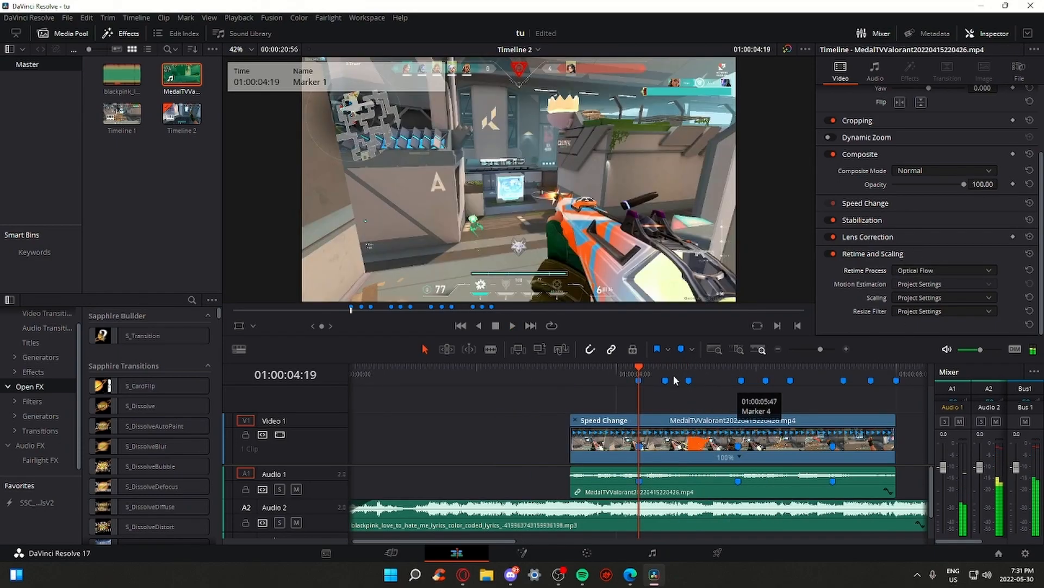
{"action": "key", "text": "space"}
Replay the gameplay clip from the 04:19 beat marker
{"action": "key", "text": "space"}
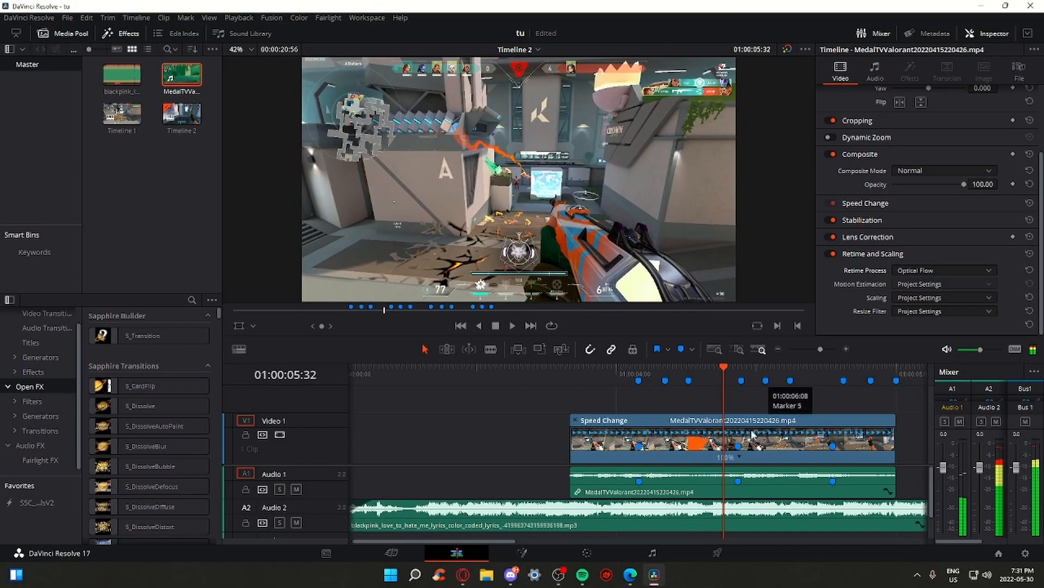
{"action": "left_click", "coordinate": [640, 381]}
{"action": "key", "text": "space"}
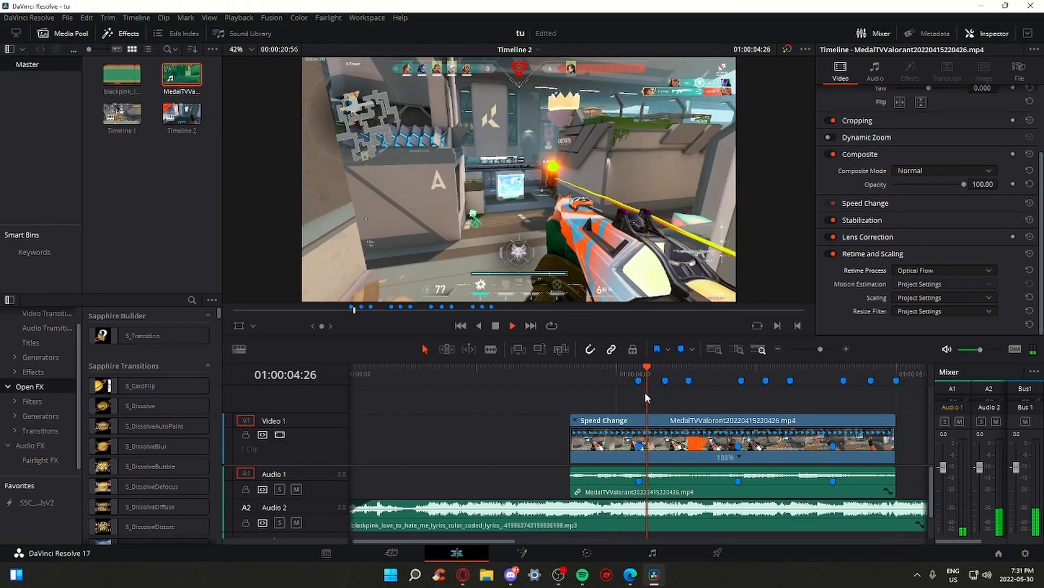
{"action": "left_click", "coordinate": [635, 373]}
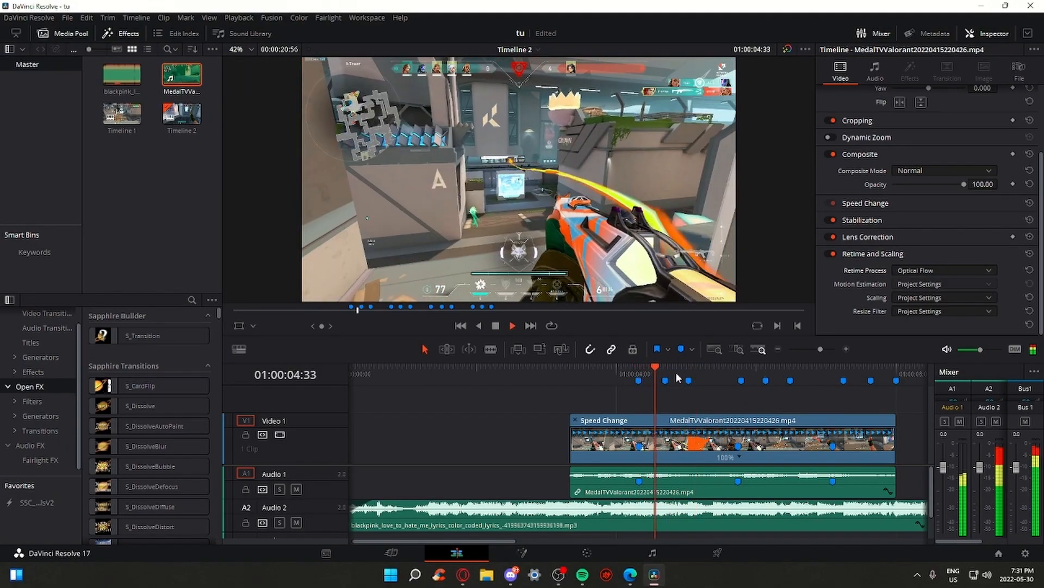
{"action": "key", "text": "space"}
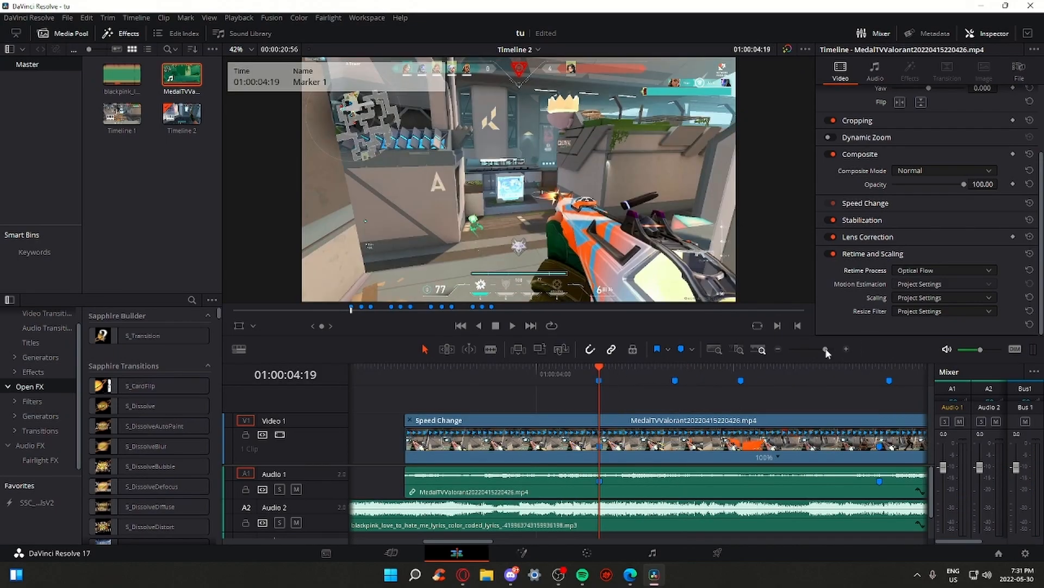
{"action": "key", "text": "space"}
{"action": "left_click", "coordinate": [823, 350]}
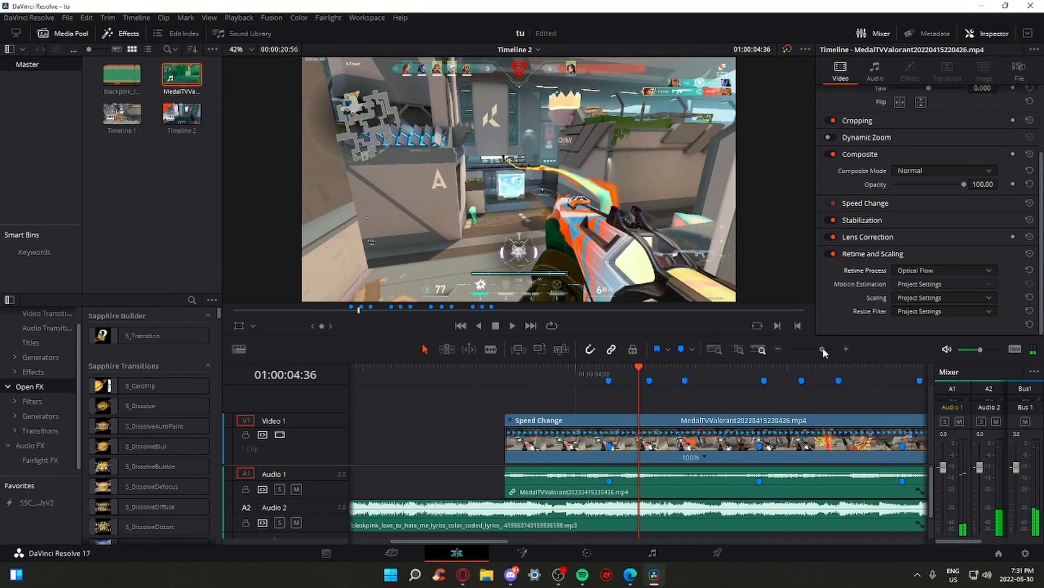
Add a speed point at Marker 1 (04:19)
{"action": "left_click", "coordinate": [672, 450]}
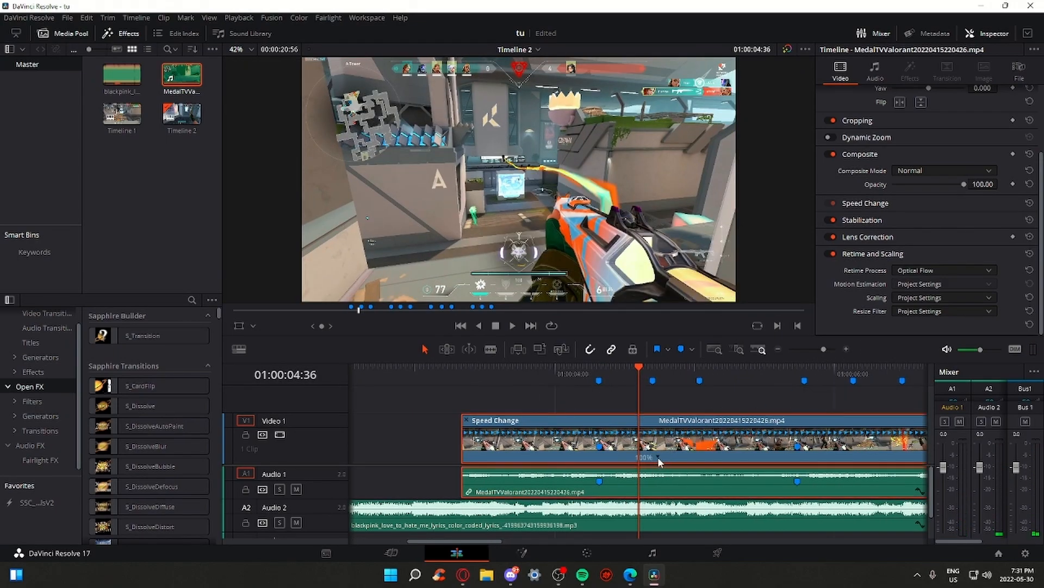
{"action": "left_click", "coordinate": [658, 457]}
{"action": "left_click", "coordinate": [676, 474]}
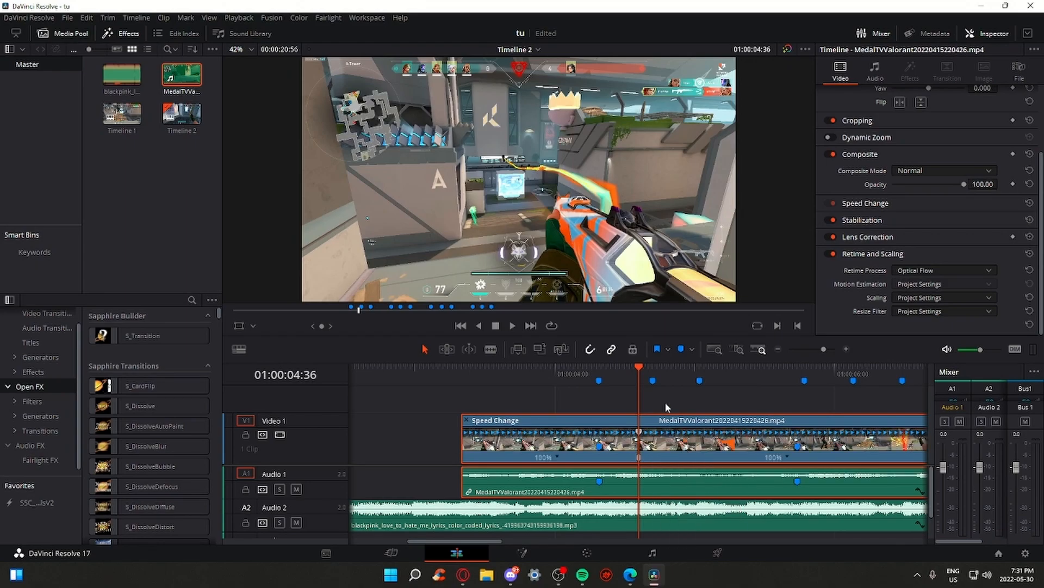
{"action": "left_click", "coordinate": [598, 382]}
Add a speed point at Marker 2 and nudge it slightly earlier
{"action": "left_click_drag", "start_coordinate": [819, 351], "coordinate": [827, 348]}
{"action": "left_click_drag", "start_coordinate": [716, 377], "coordinate": [718, 378]}
{"action": "left_click_drag", "start_coordinate": [826, 349], "coordinate": [824, 349]}
{"action": "left_click", "coordinate": [818, 379]}
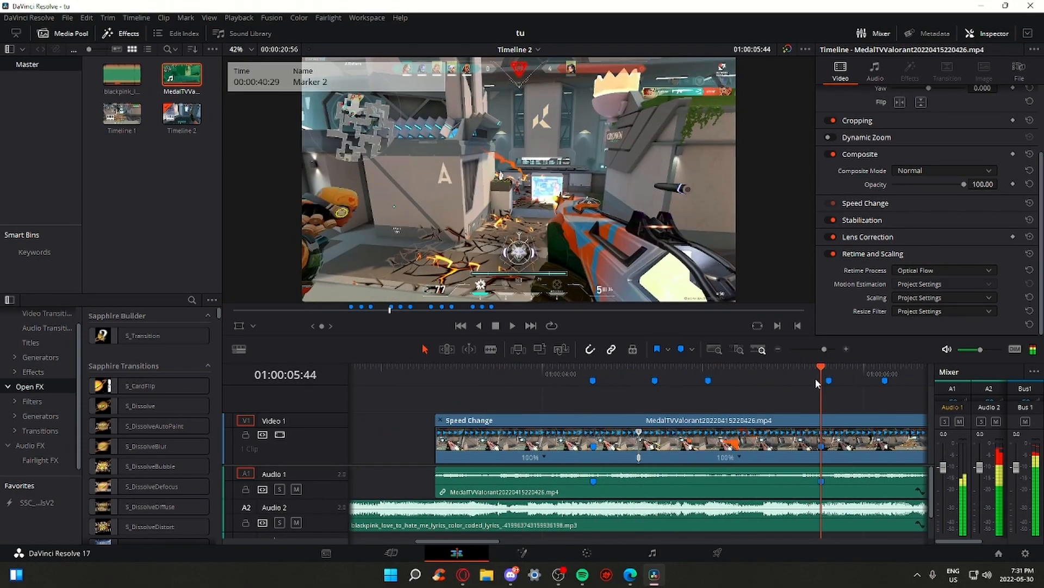
{"action": "left_click", "coordinate": [739, 456]}
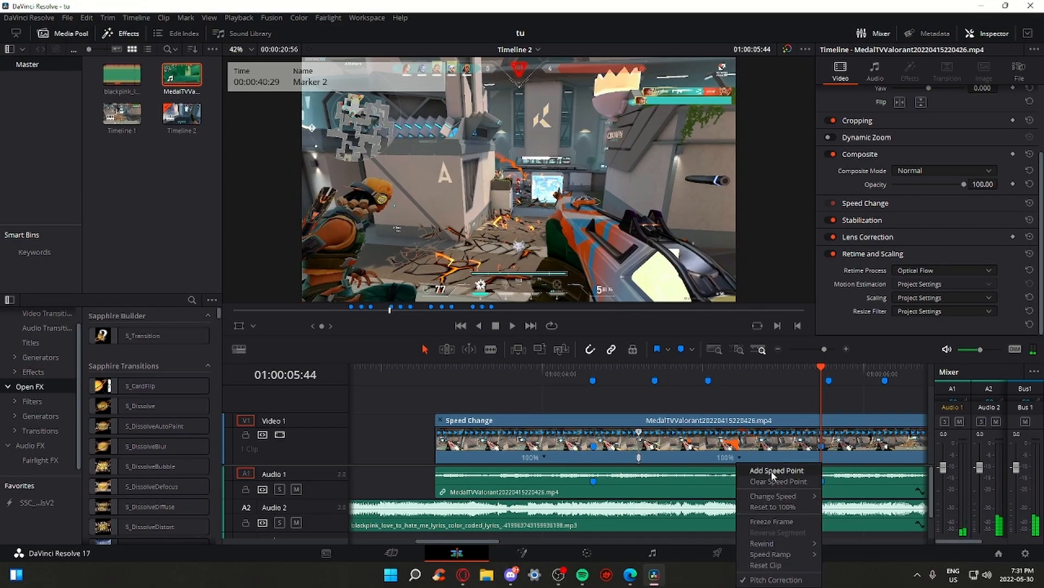
{"action": "left_click", "coordinate": [773, 471]}
{"action": "left_click", "coordinate": [658, 374]}
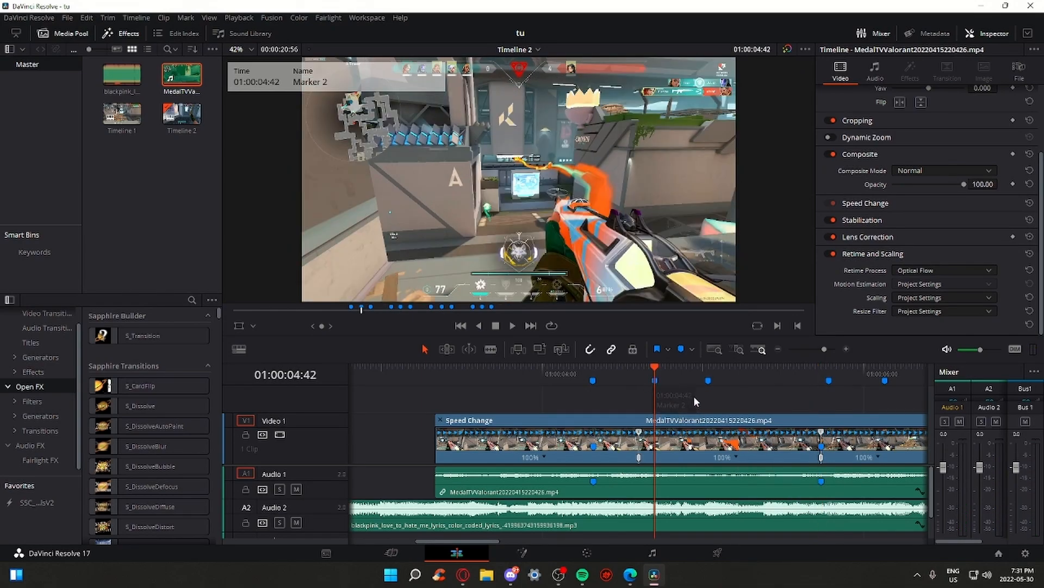
{"action": "left_click_drag", "start_coordinate": [821, 432], "coordinate": [655, 430]}
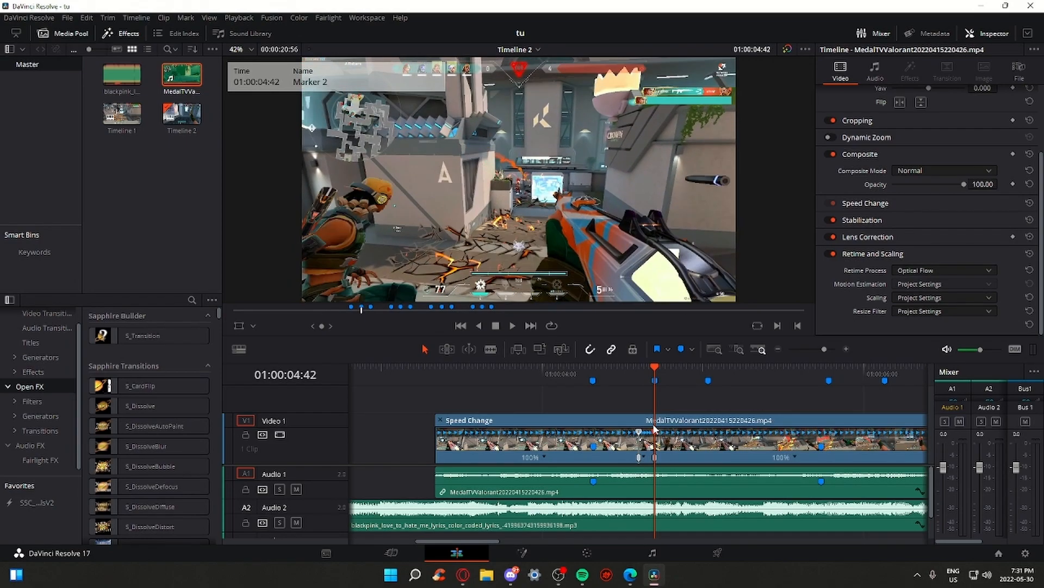
Replay the new speed section from Marker 1 and undo the 1133% speed change
{"action": "left_click", "coordinate": [589, 374]}
{"action": "key", "text": "space"}
{"action": "left_click", "coordinate": [589, 374]}
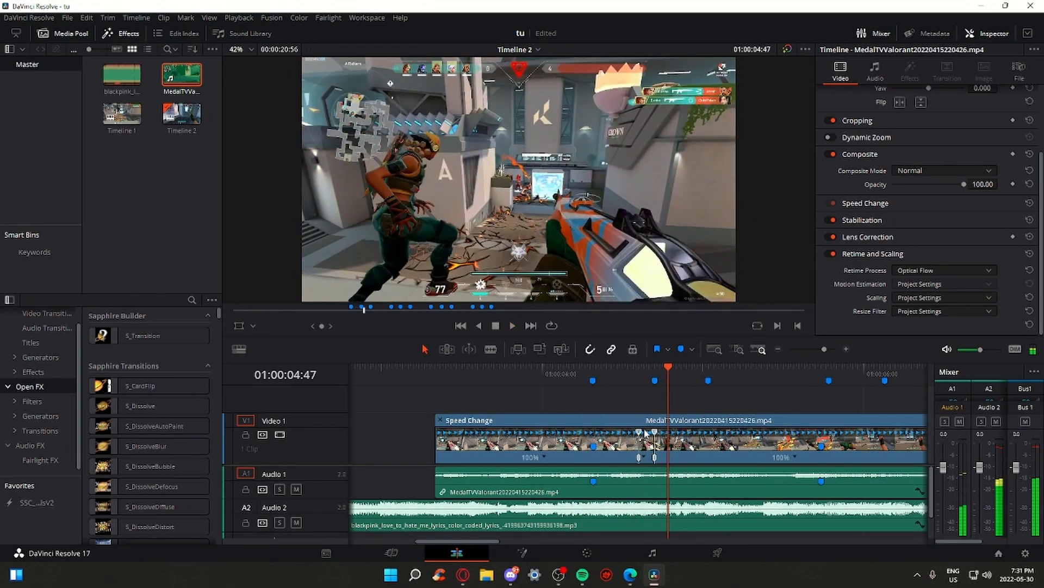
{"action": "left_click", "coordinate": [639, 375]}
{"action": "left_click_drag", "start_coordinate": [824, 349], "coordinate": [828, 349]}
{"action": "left_click", "coordinate": [717, 376]}
{"action": "key", "text": "ctrl+z"}
Step frame by frame near Marker 2 and add a speed point at 05:41
{"action": "left_click", "coordinate": [711, 376]}
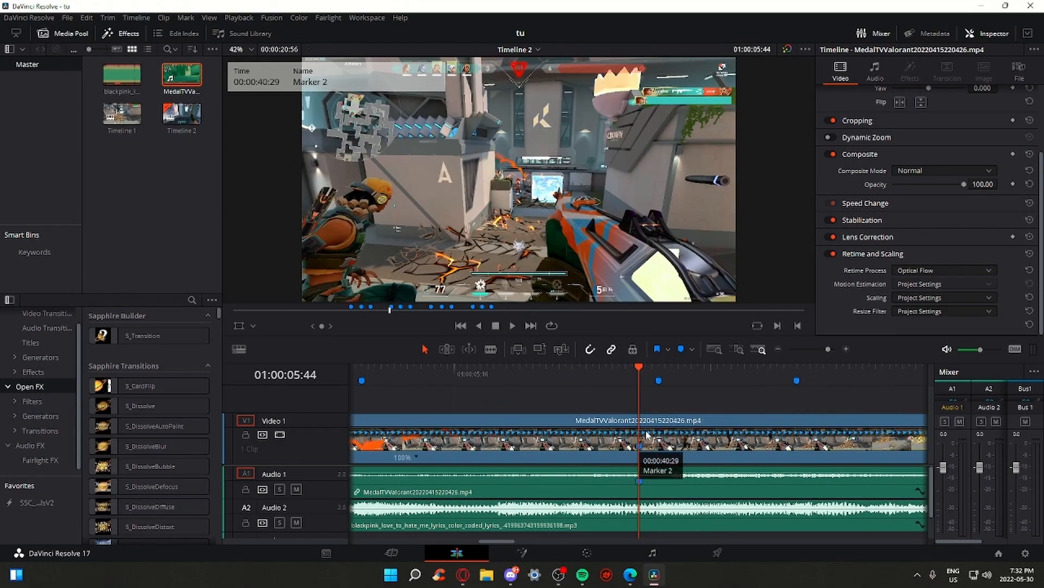
{"action": "key", "text": "Left"}
{"action": "key", "text": "Left"}
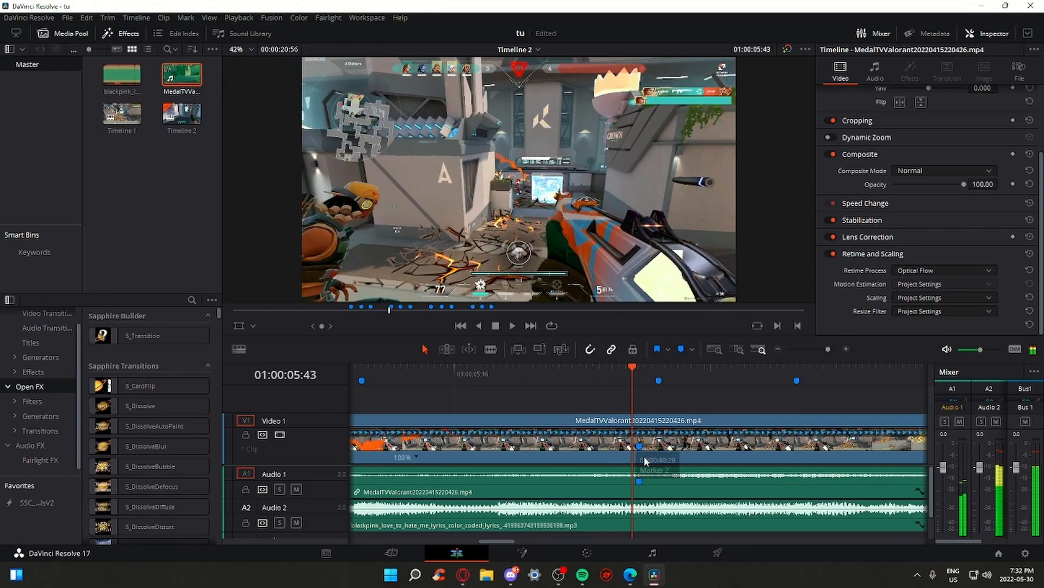
{"action": "key", "text": "Left"}
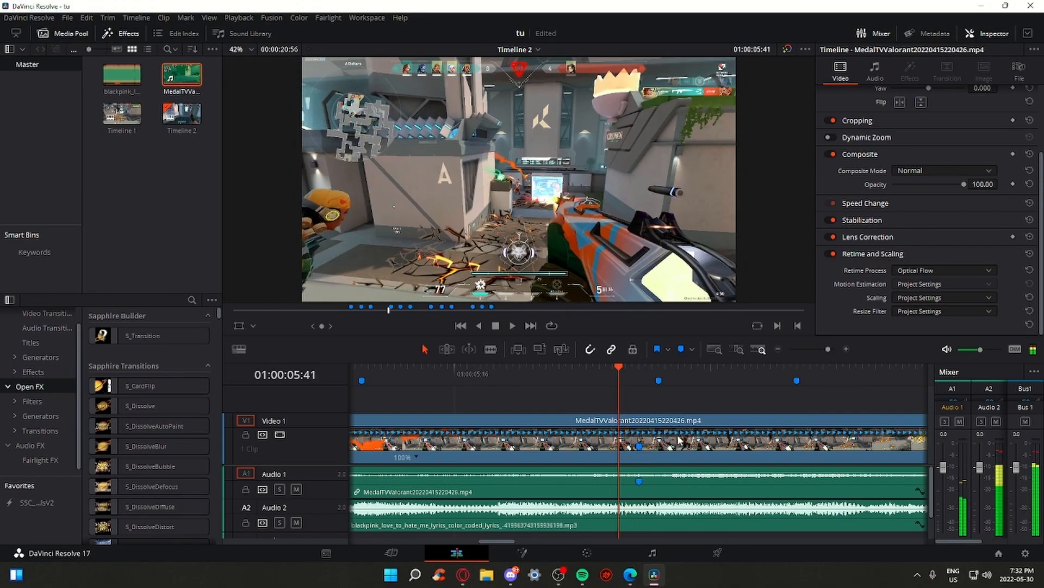
{"action": "key", "text": "Right"}
{"action": "left_click", "coordinate": [825, 349]}
{"action": "key", "text": "Left"}
{"action": "left_click", "coordinate": [391, 460]}
{"action": "key", "text": "s"}
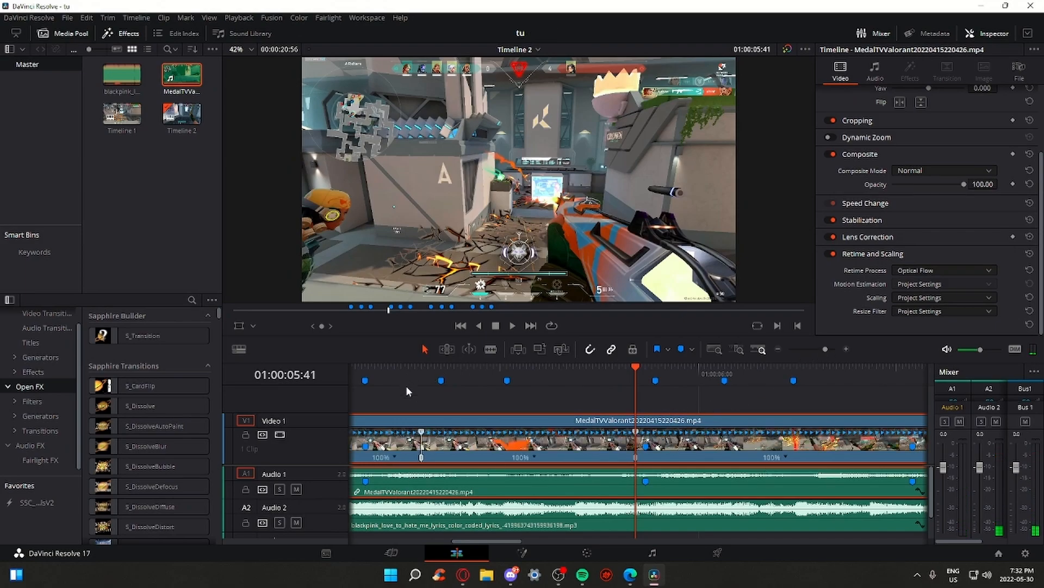
Move the speed point earlier so it lands on the beat
{"action": "mouse_move", "coordinate": [472, 372]}
{"action": "left_mouse_down"}
{"action": "mouse_move", "coordinate": [497, 374]}
{"action": "mouse_move", "coordinate": [446, 370]}
{"action": "left_mouse_up"}
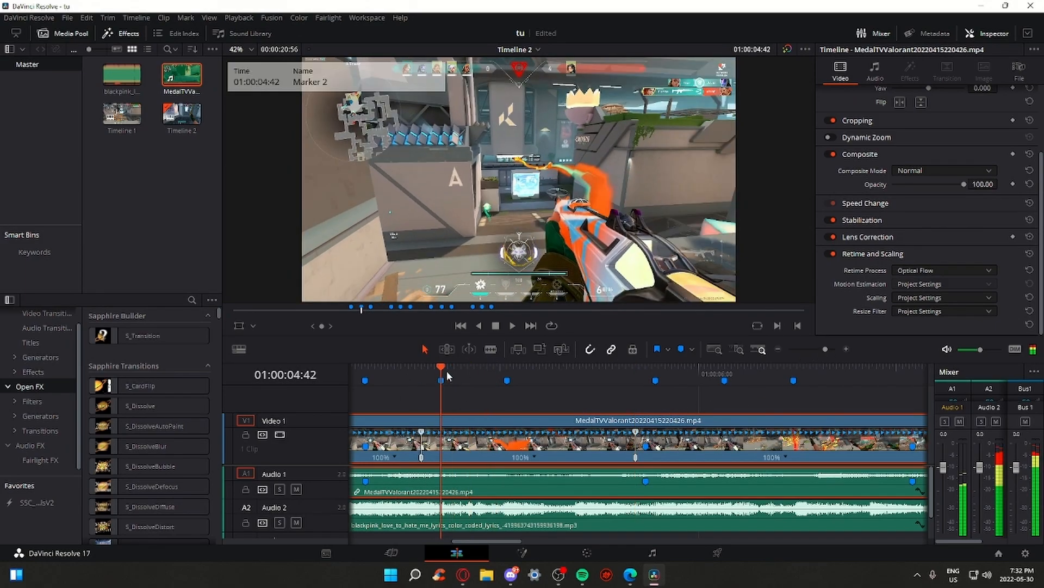
{"action": "left_click", "coordinate": [822, 349]}
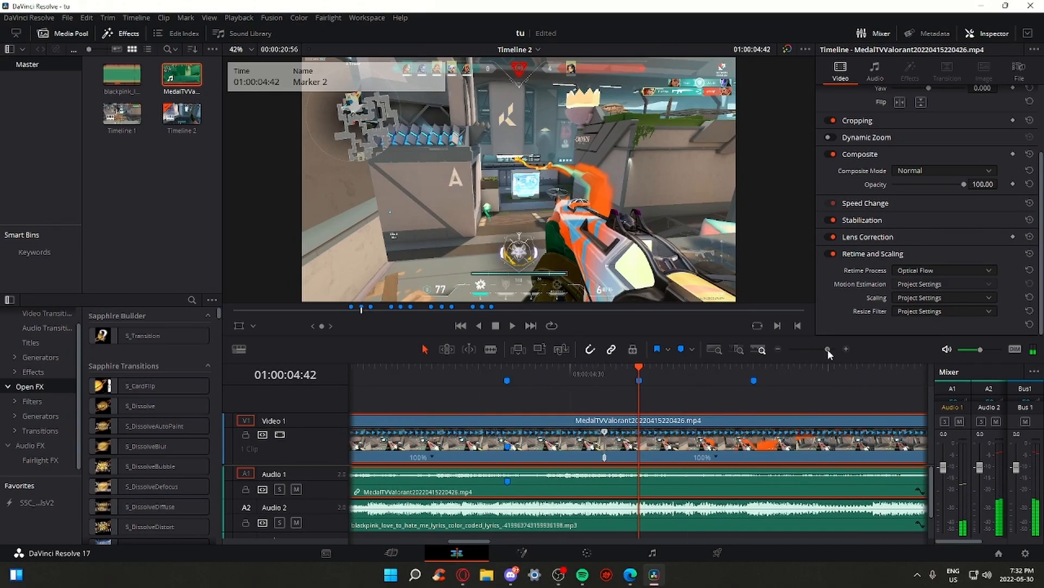
{"action": "key", "text": "Left"}
{"action": "key", "text": "Left"}
{"action": "key", "text": "Left"}
{"action": "left_click_drag", "start_coordinate": [885, 435], "coordinate": [628, 435]}
{"action": "left_click", "coordinate": [640, 373]}
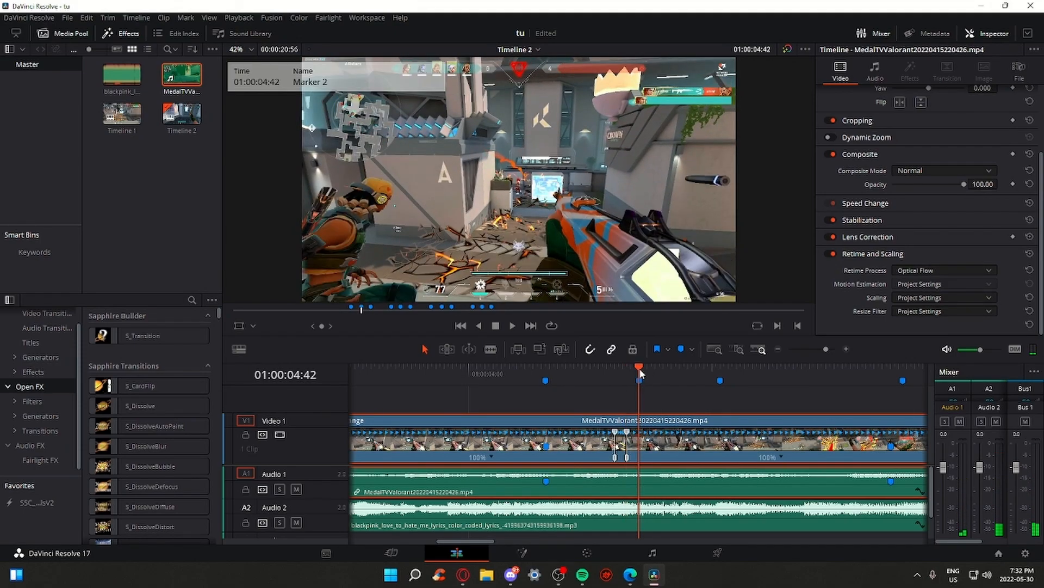
Play back the speed sections, checking around Markers 2, 4 and 5
{"action": "left_click", "coordinate": [526, 372]}
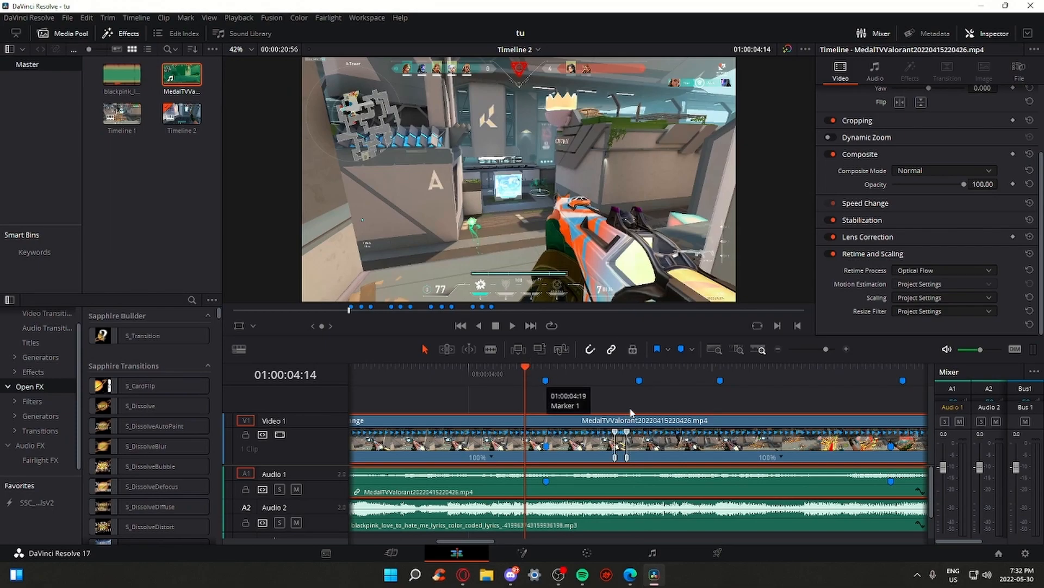
{"action": "key", "text": "space"}
{"action": "key", "text": "space"}
{"action": "left_click_drag", "start_coordinate": [825, 349], "coordinate": [826, 349]}
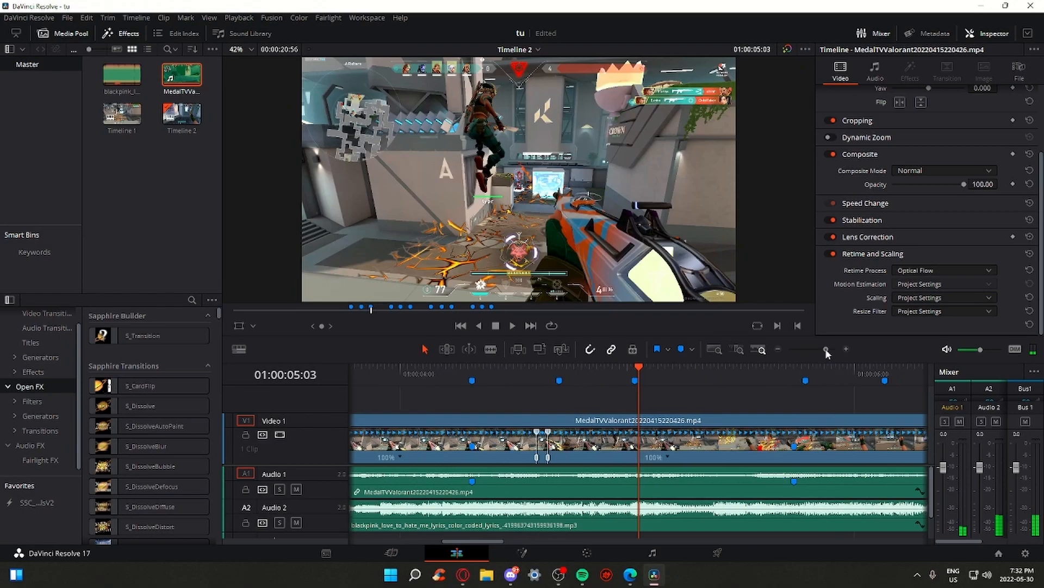
{"action": "left_click", "coordinate": [793, 373]}
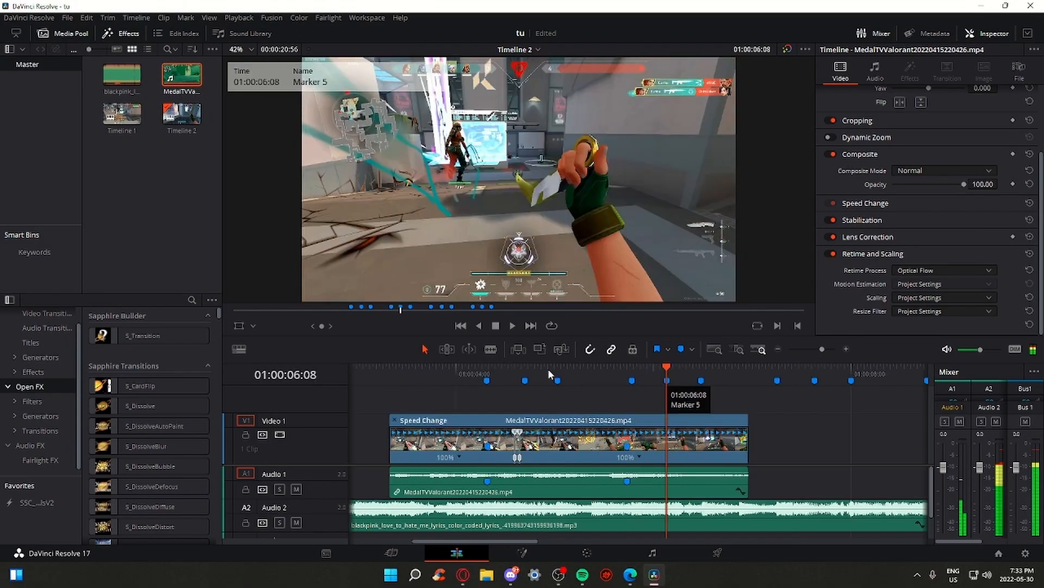
{"action": "left_click", "coordinate": [555, 370]}
{"action": "left_click", "coordinate": [684, 370]}
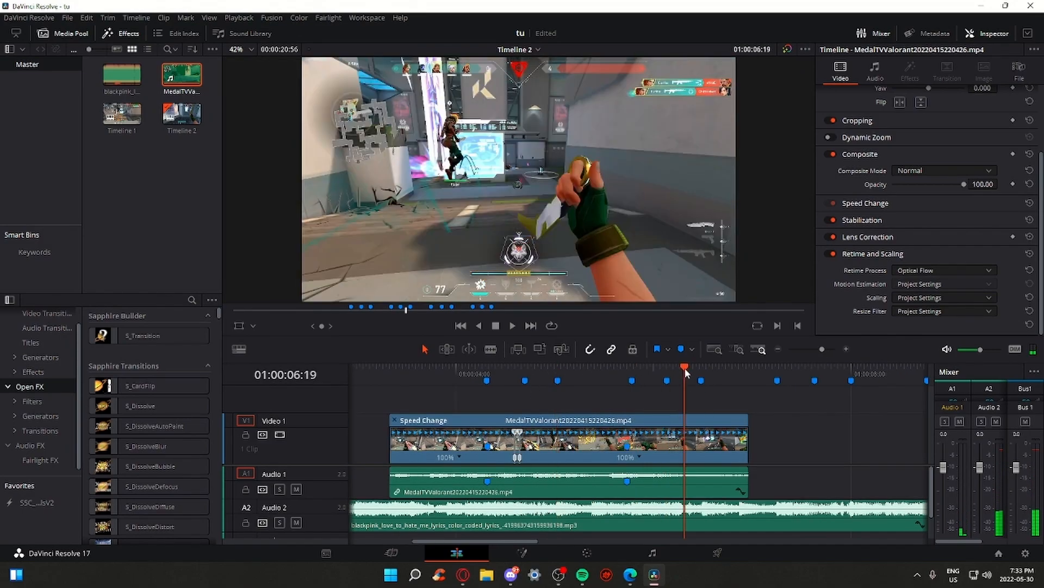
{"action": "left_click", "coordinate": [698, 376]}
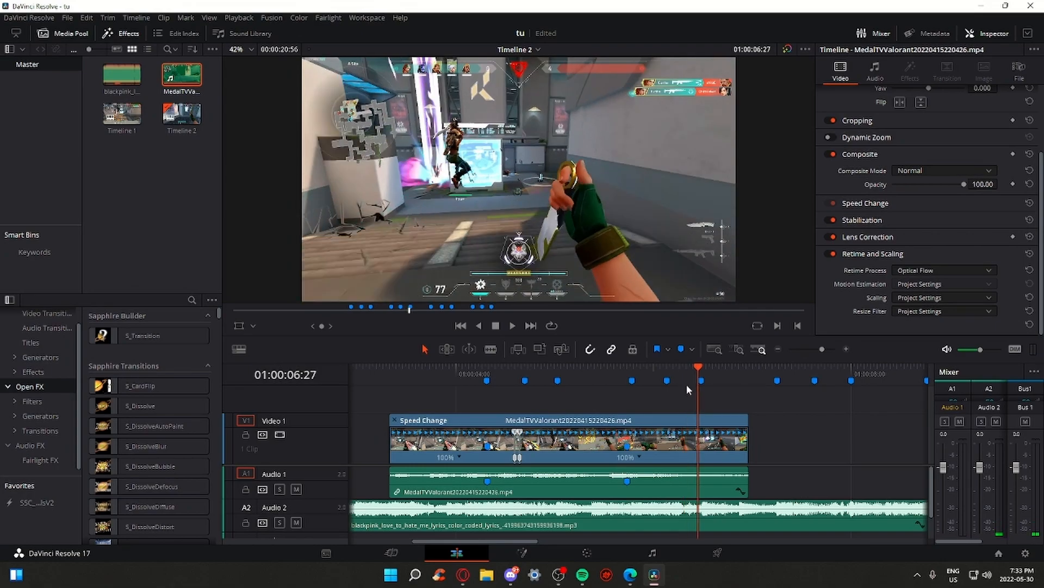
{"action": "left_click", "coordinate": [668, 381]}
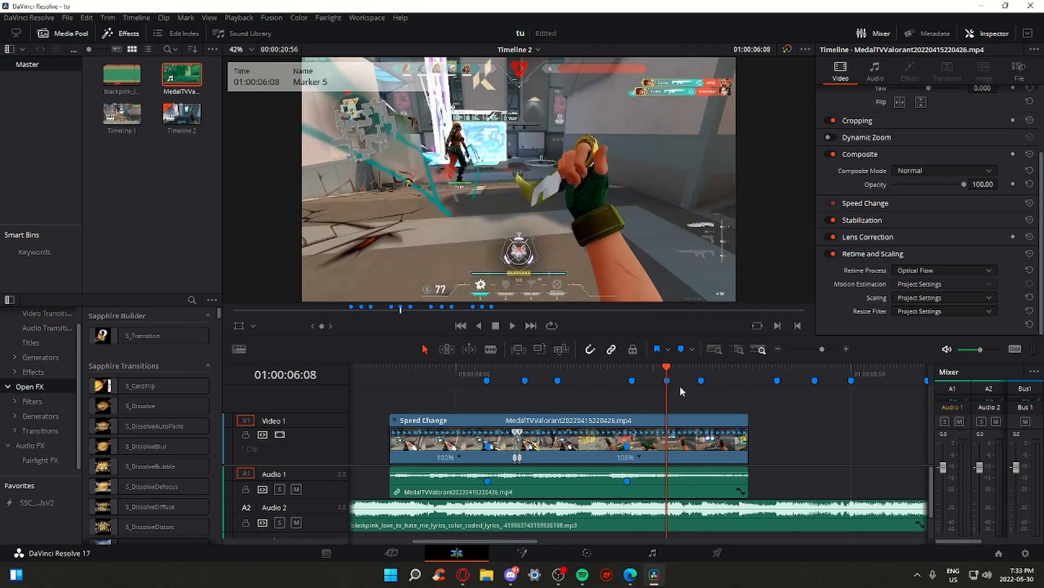
{"action": "key", "text": "space"}
{"action": "key", "text": "space"}
{"action": "left_click", "coordinate": [632, 379]}
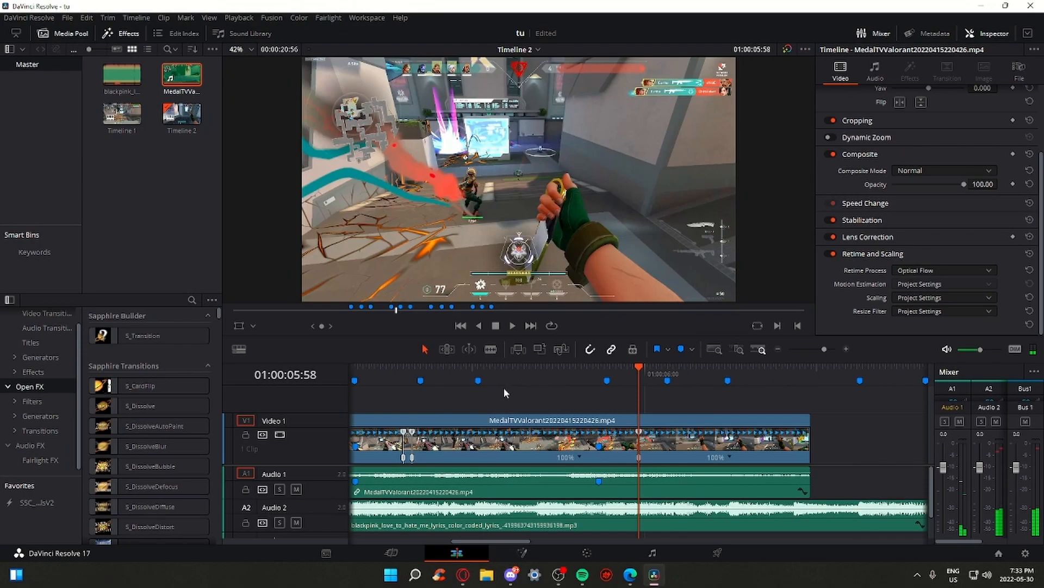
{"action": "left_click", "coordinate": [599, 374]}
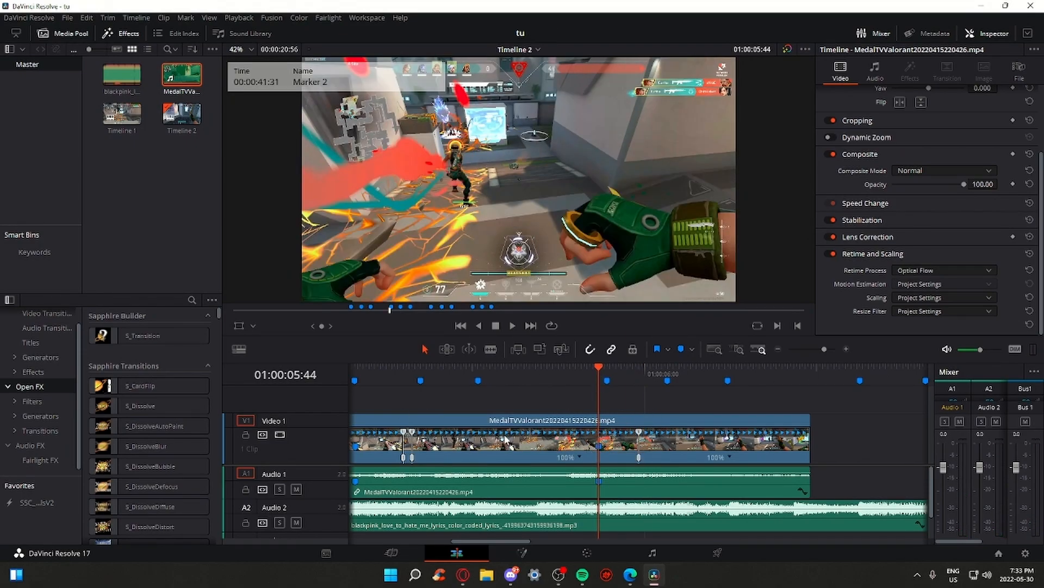
Scrub and zoom the timeline around Markers 1 and 2 to find the section to slow
{"action": "left_click_drag", "start_coordinate": [406, 375], "coordinate": [608, 414]}
{"action": "left_click_drag", "start_coordinate": [634, 374], "coordinate": [638, 377]}
{"action": "left_click_drag", "start_coordinate": [491, 539], "coordinate": [484, 540]}
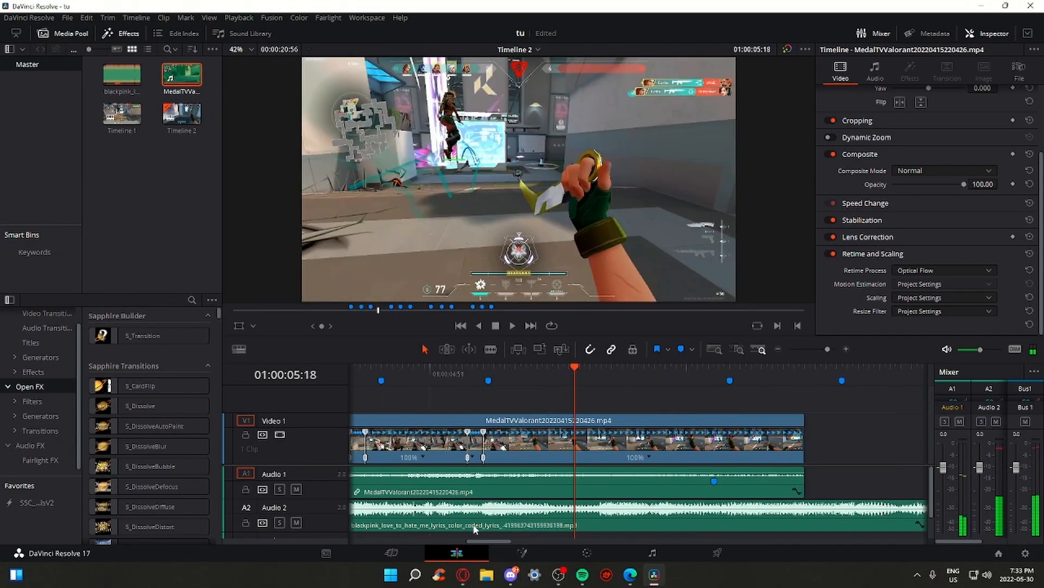
{"action": "left_click_drag", "start_coordinate": [481, 540], "coordinate": [459, 541]}
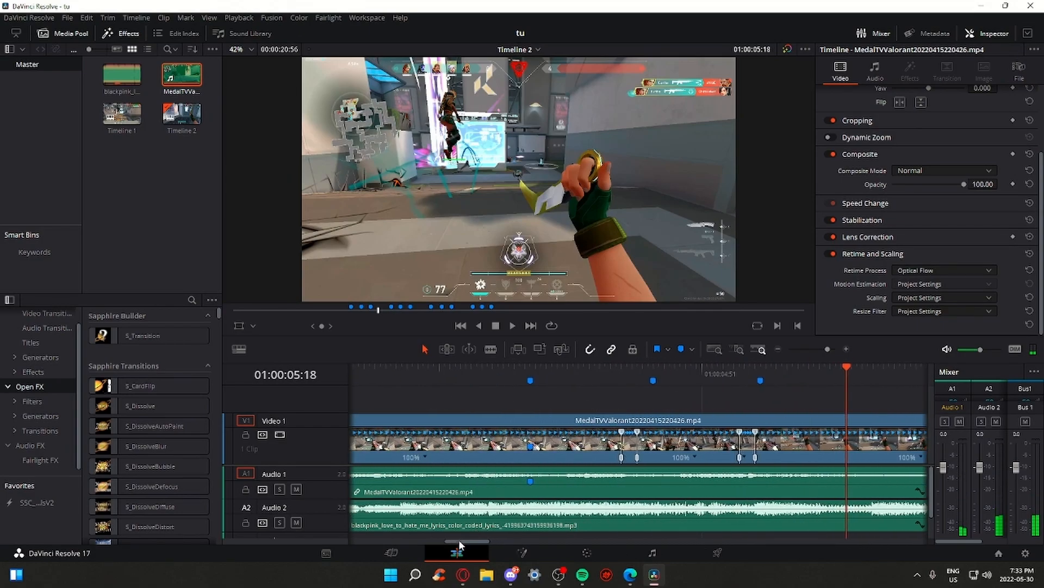
{"action": "left_click", "coordinate": [823, 349]}
{"action": "left_click", "coordinate": [478, 371]}
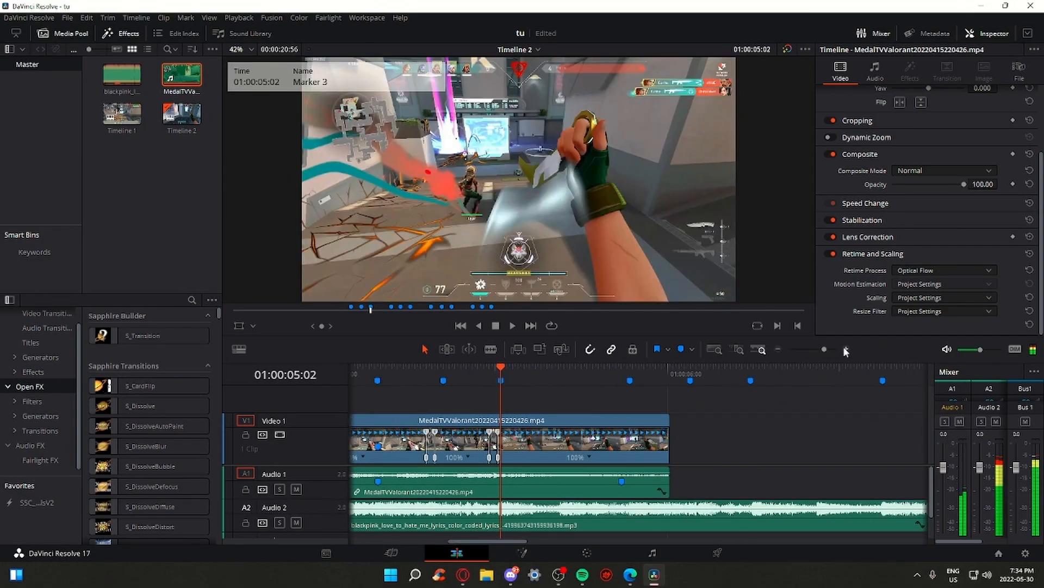
{"action": "left_click_drag", "start_coordinate": [824, 349], "coordinate": [829, 351]}
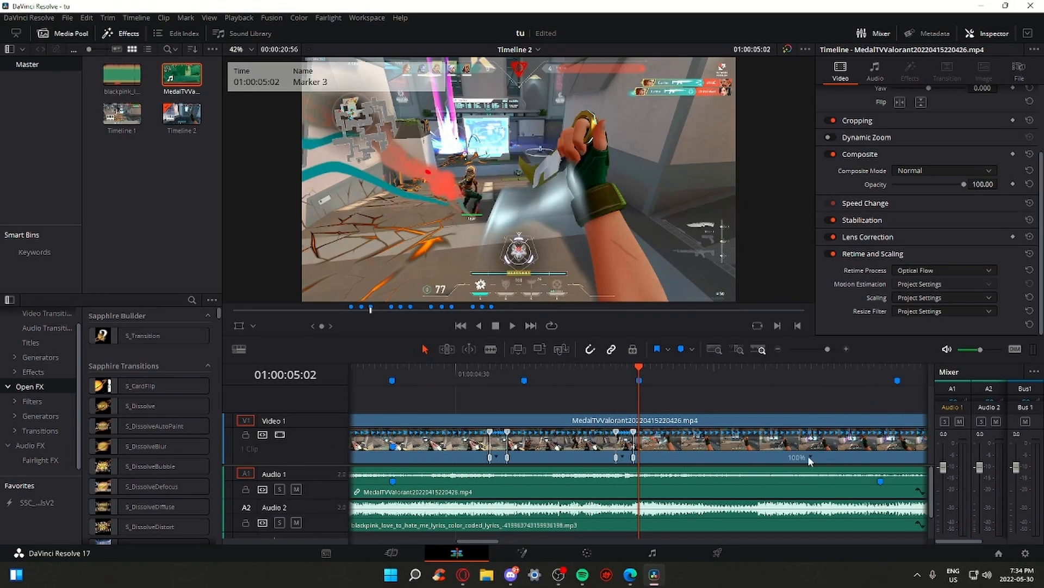
{"action": "left_click_drag", "start_coordinate": [833, 350], "coordinate": [823, 350]}
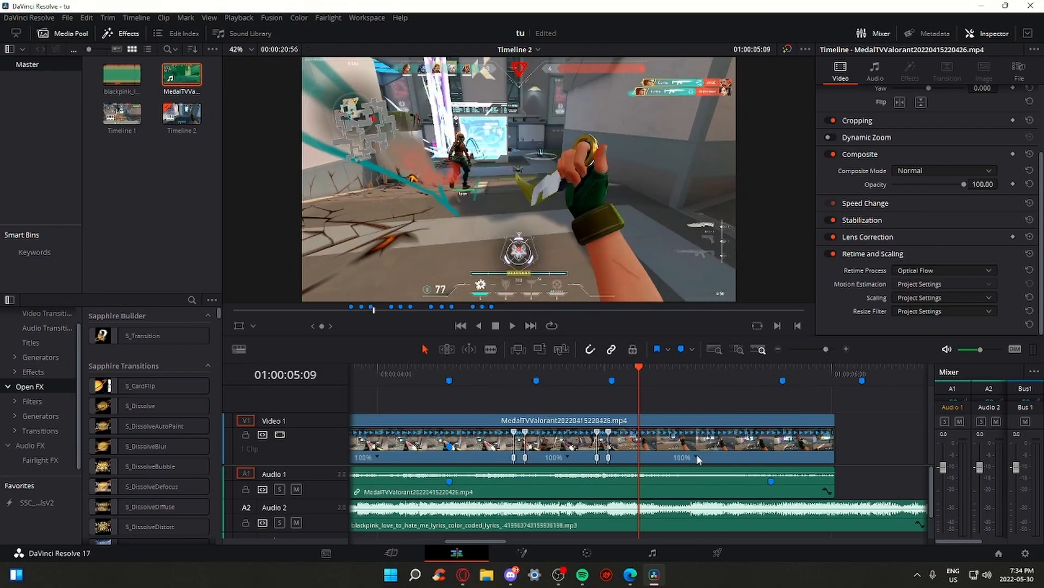
Add speed points at 05:09 and 05:11 on the gameplay clip
{"action": "left_click", "coordinate": [697, 458]}
{"action": "left_click", "coordinate": [698, 459]}
{"action": "left_click", "coordinate": [704, 472]}
{"action": "key", "text": "Right"}
{"action": "key", "text": "Right"}
{"action": "left_click", "coordinate": [743, 456]}
{"action": "left_click", "coordinate": [743, 469]}
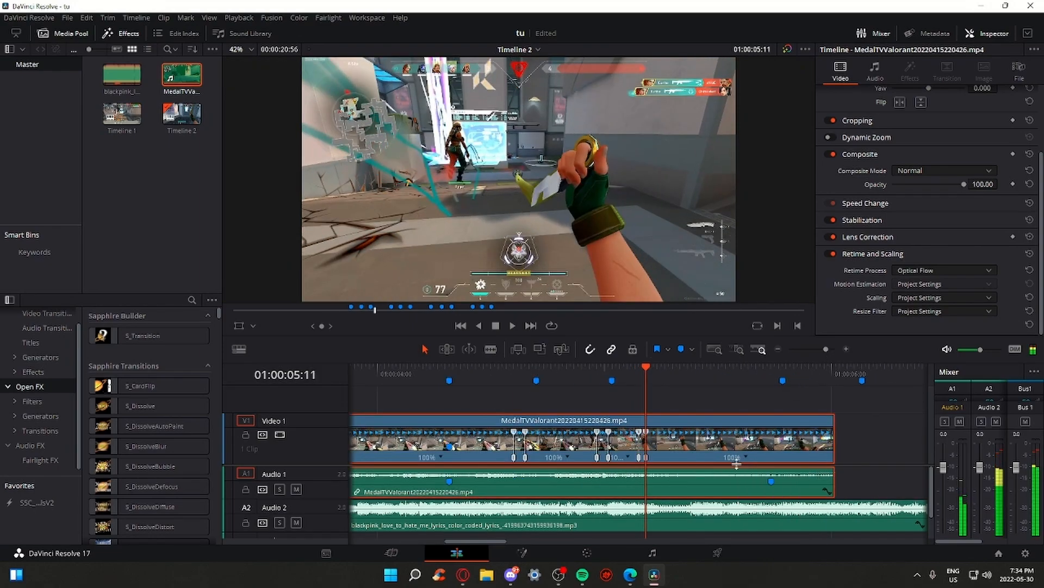
Check the frames between 05:09 and 05:11 and re-add the speed point at 05:11
{"action": "left_click", "coordinate": [641, 378]}
{"action": "left_click_drag", "start_coordinate": [826, 349], "coordinate": [833, 349]}
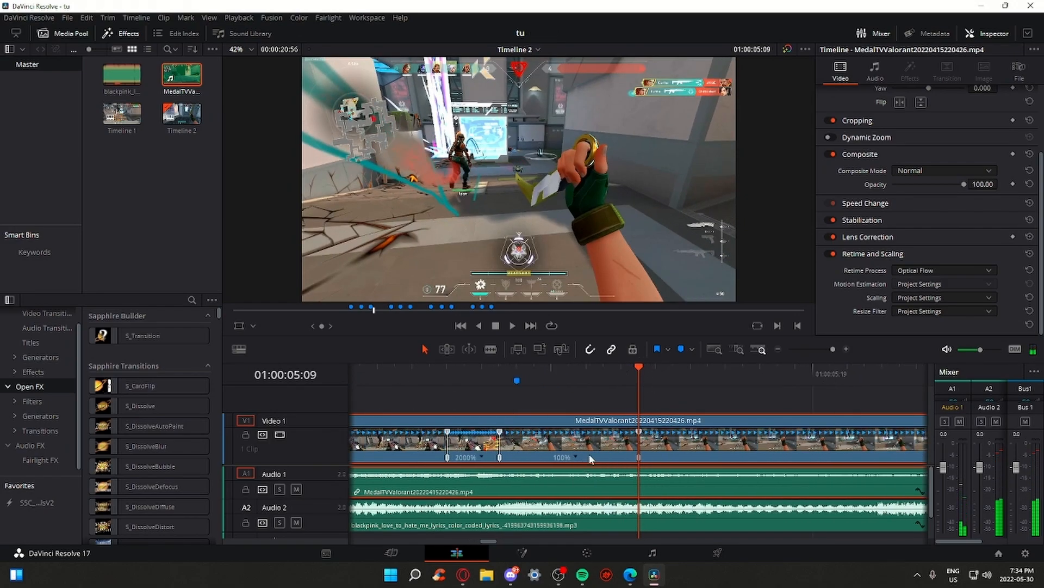
{"action": "key", "text": "Right"}
{"action": "key", "text": "Right"}
{"action": "key", "text": "Right"}
{"action": "left_click", "coordinate": [641, 373]}
{"action": "key", "text": "Right"}
{"action": "key", "text": "Right"}
{"action": "key", "text": "Left"}
{"action": "key", "text": "Left"}
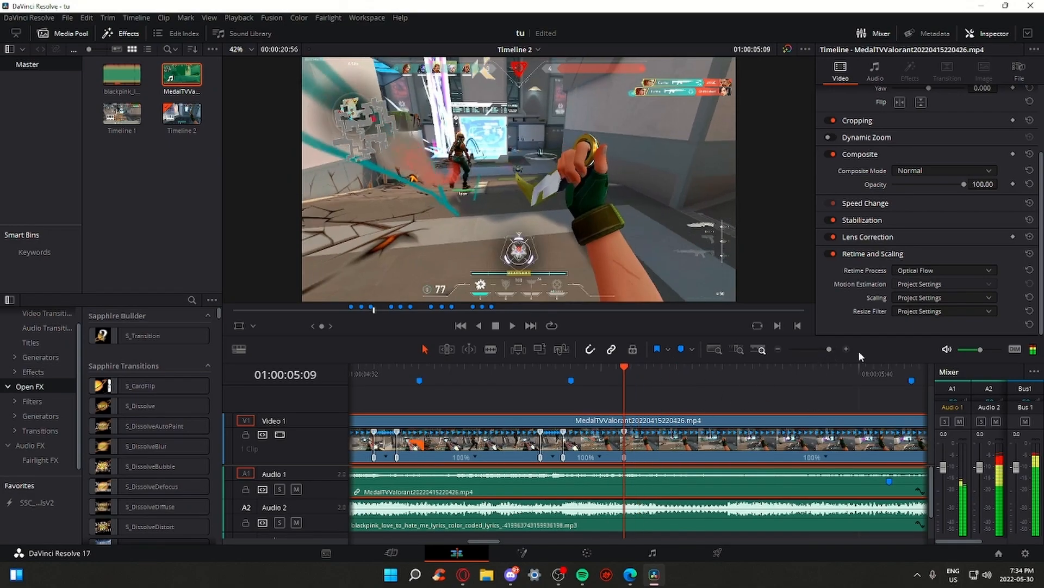
{"action": "key", "text": "Right"}
{"action": "key", "text": "Right"}
{"action": "right_click", "coordinate": [579, 463]}
{"action": "left_click", "coordinate": [604, 469]}
Drag the section's speed point right so it plays at 11% speed
{"action": "left_click", "coordinate": [829, 349]}
{"action": "left_click_drag", "start_coordinate": [829, 352], "coordinate": [828, 352]}
{"action": "left_click_drag", "start_coordinate": [639, 433], "coordinate": [812, 417]}
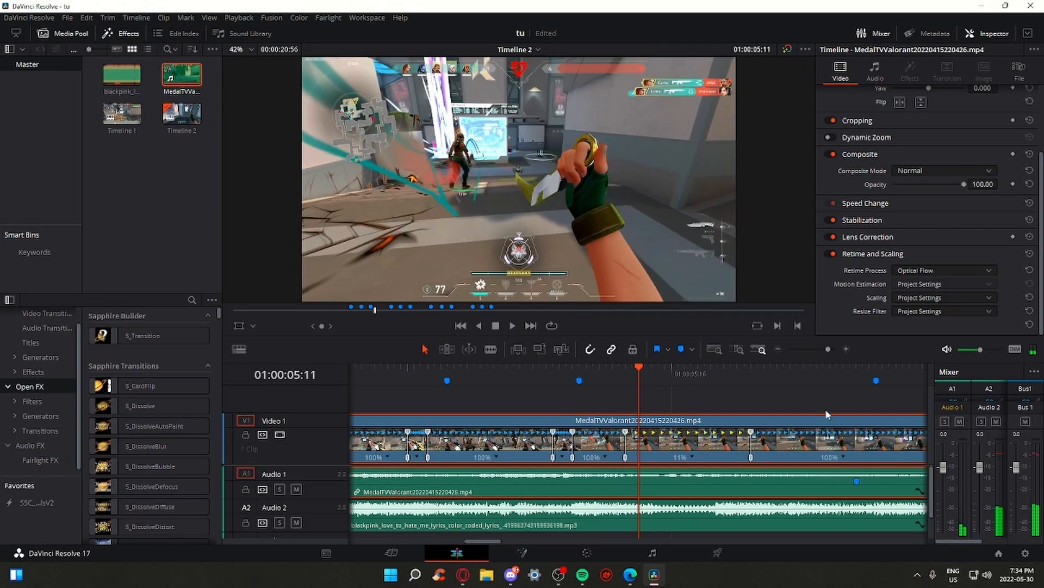
{"action": "left_click_drag", "start_coordinate": [828, 349], "coordinate": [819, 348]}
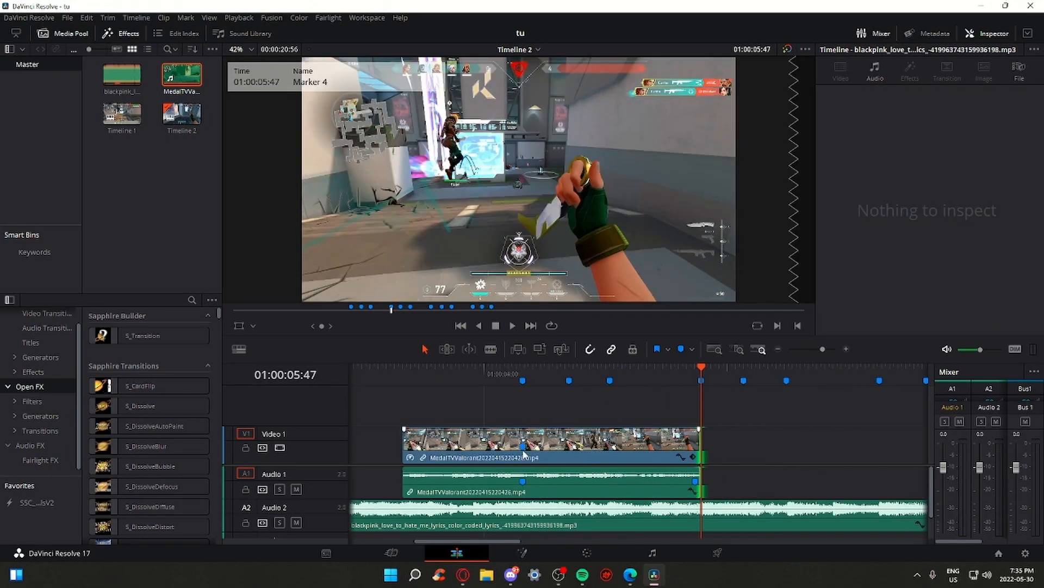
Turn off the Valorant clip's Retime Controls
{"action": "right_click", "coordinate": [524, 453]}
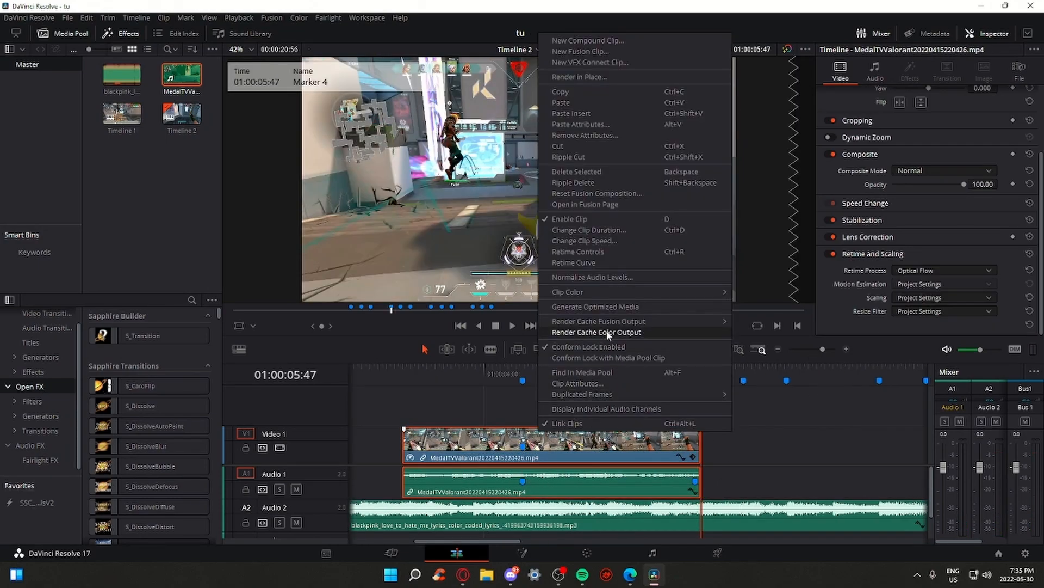
{"action": "left_click", "coordinate": [598, 332]}
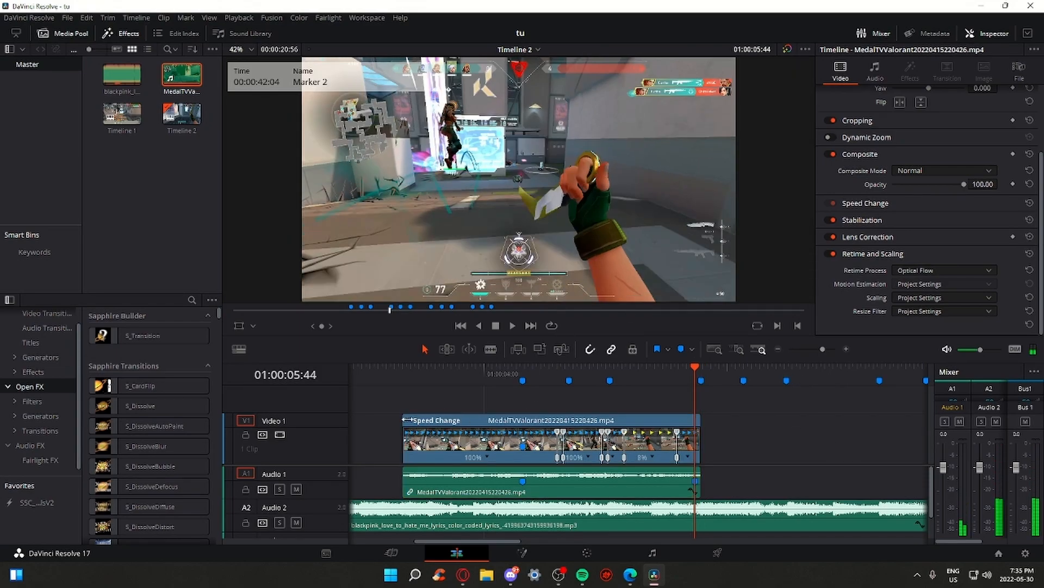
{"action": "key", "text": "ctrl+r"}
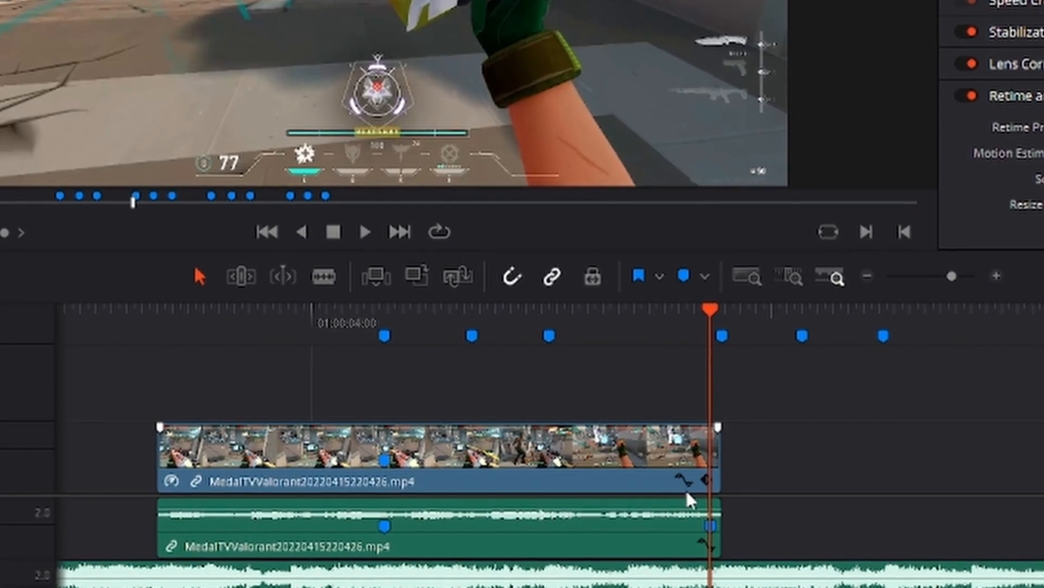
Display the Retime Speed curve beneath the clip and park the playhead at 04:28
{"action": "left_click", "coordinate": [681, 457]}
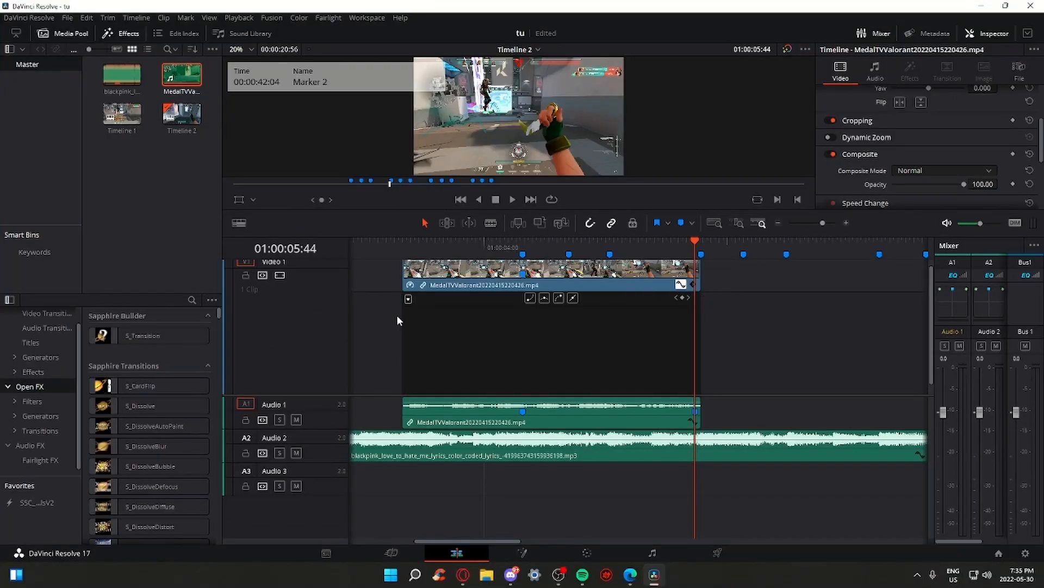
{"action": "left_click", "coordinate": [409, 301]}
{"action": "left_click", "coordinate": [407, 299]}
{"action": "left_click", "coordinate": [408, 299]}
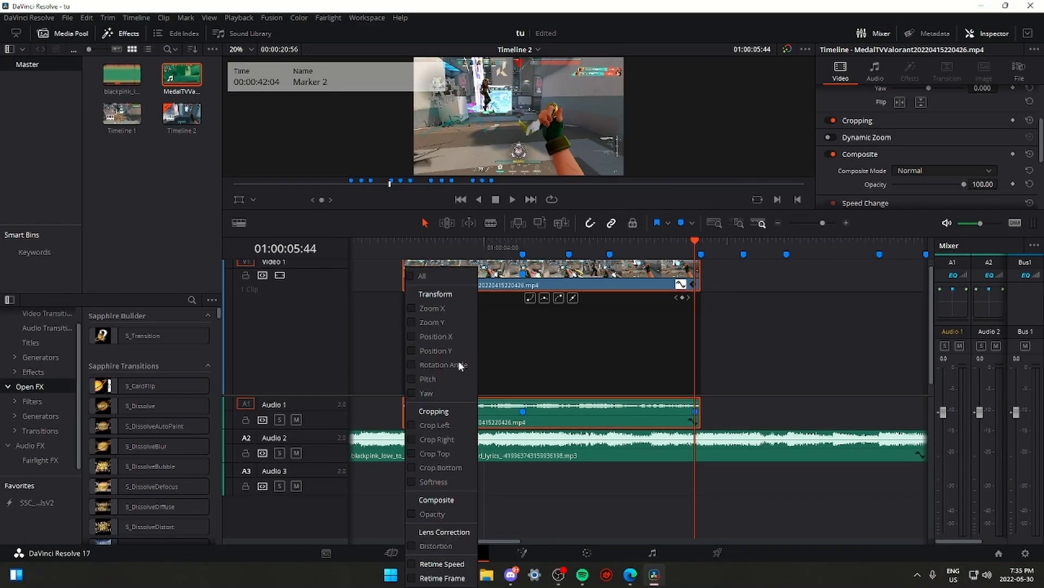
{"action": "left_click", "coordinate": [413, 562]}
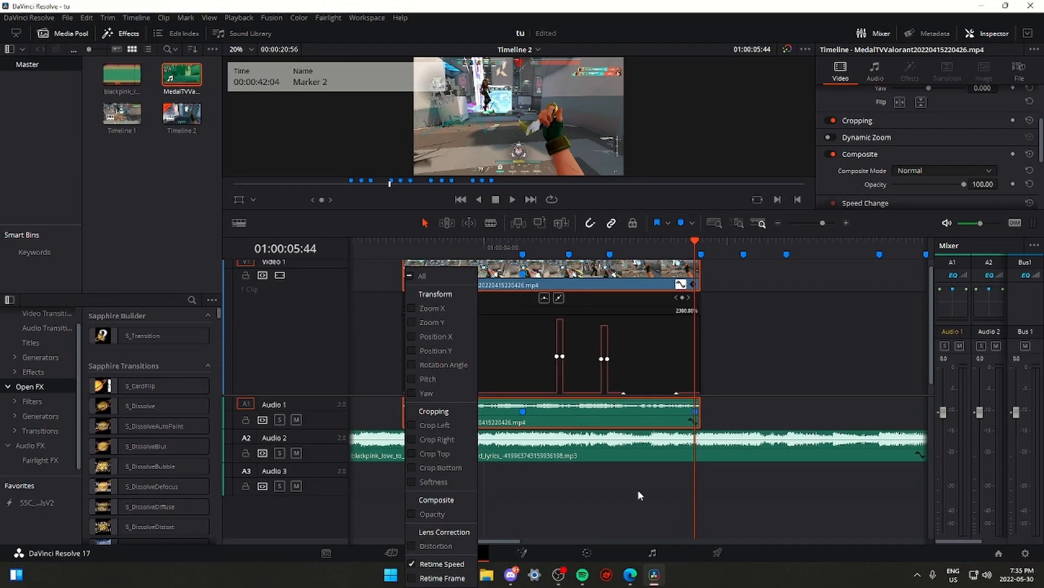
{"action": "left_click", "coordinate": [595, 514]}
{"action": "scroll", "coordinate": [548, 343], "scroll_direction": "down", "scroll_amount": 1}
{"action": "left_click", "coordinate": [541, 246]}
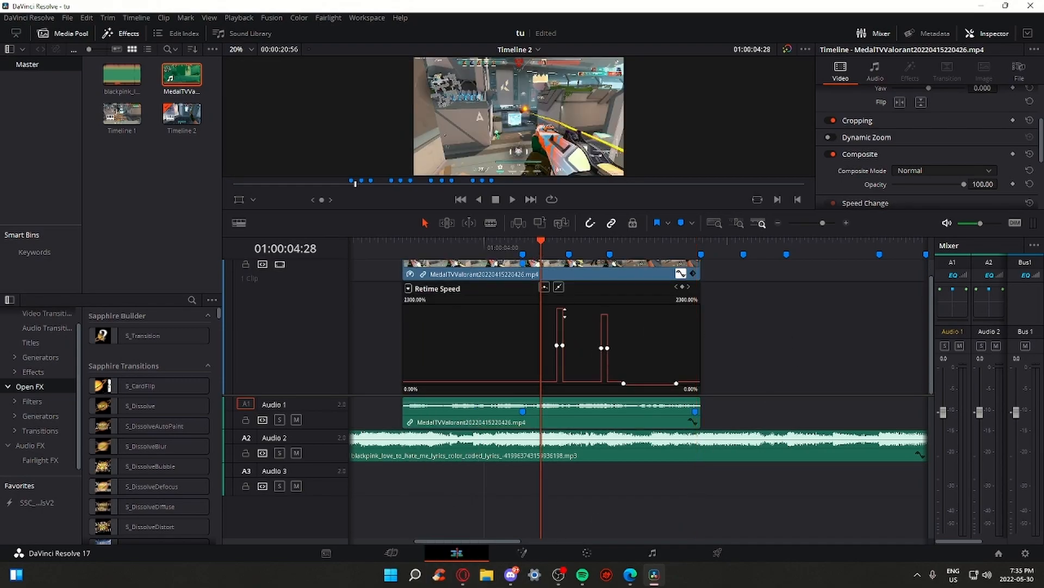
Make the Retime Speed keyframe smooth and drag its bezier handles to ease in and out
{"action": "key", "text": "space"}
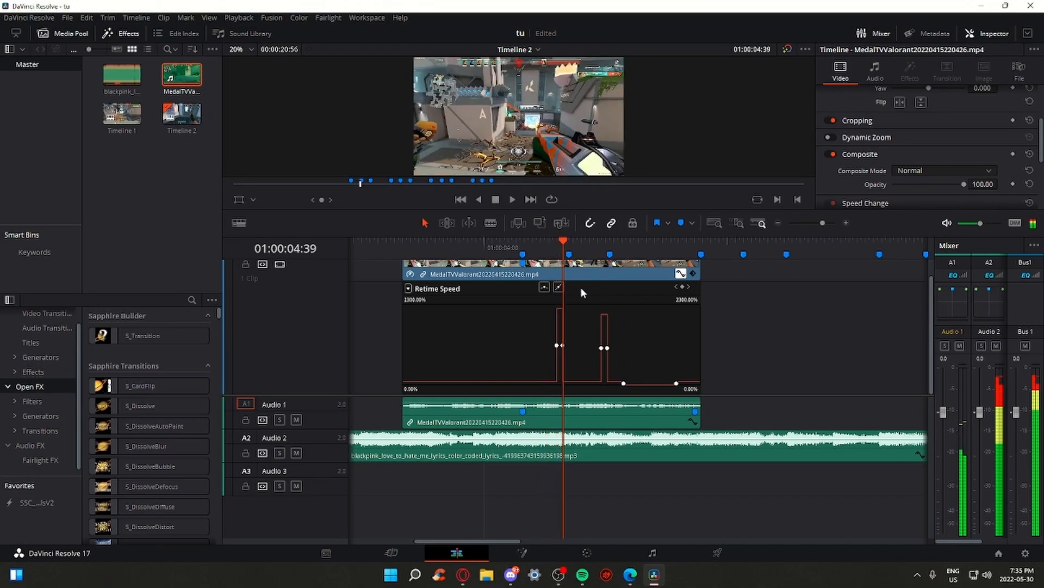
{"action": "left_click_drag", "start_coordinate": [822, 223], "coordinate": [827, 225]}
{"action": "left_click", "coordinate": [645, 382]}
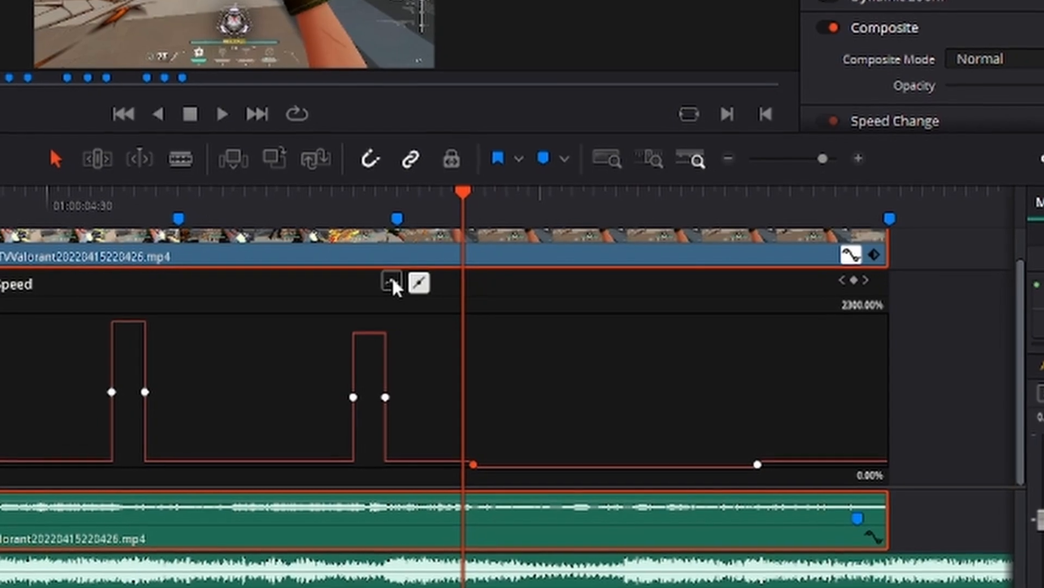
{"action": "left_click", "coordinate": [392, 282]}
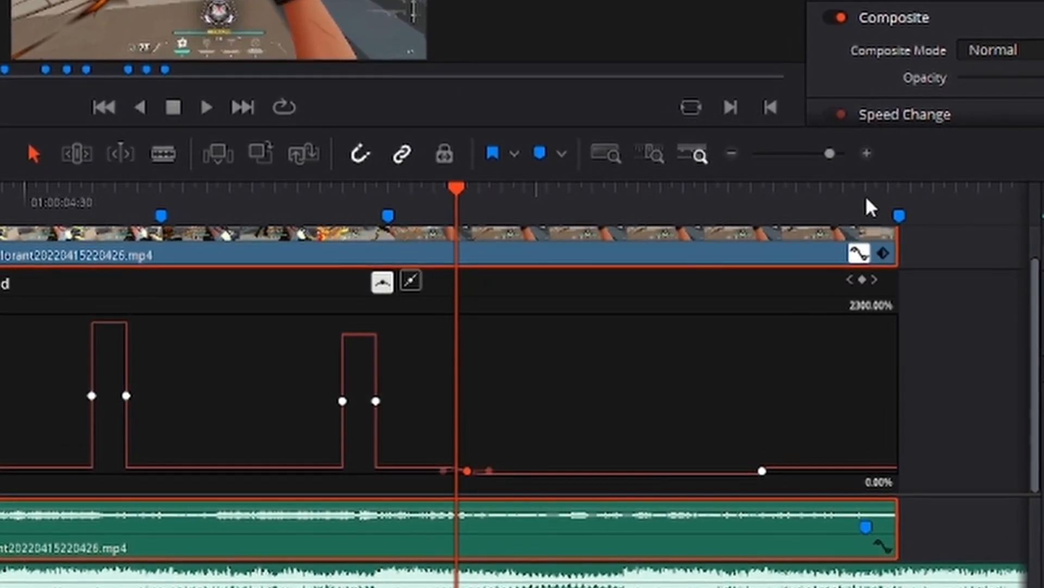
{"action": "left_click_drag", "start_coordinate": [826, 155], "coordinate": [837, 157]}
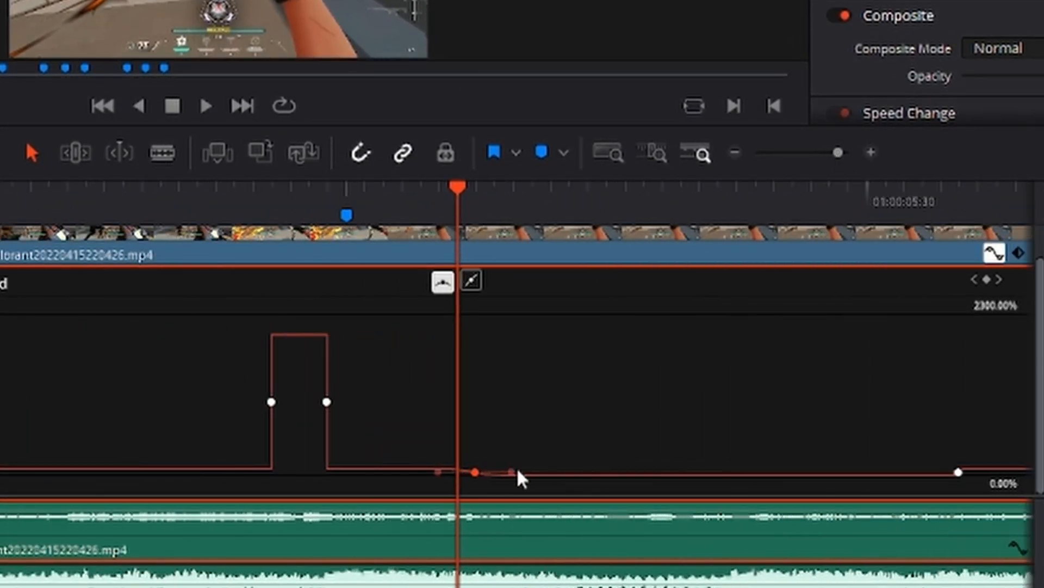
{"action": "left_click_drag", "start_coordinate": [512, 472], "coordinate": [496, 471]}
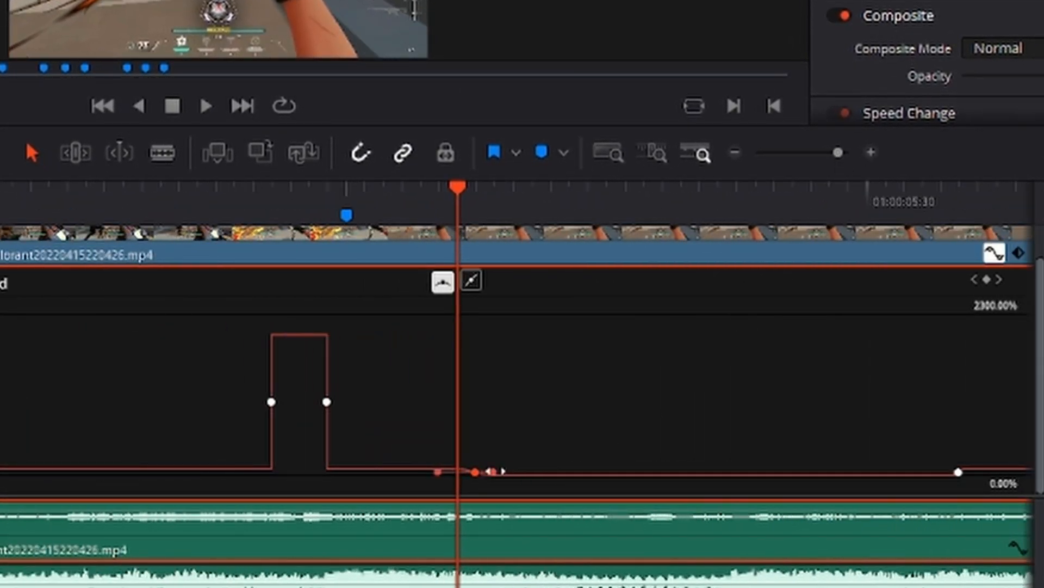
{"action": "left_click_drag", "start_coordinate": [589, 463], "coordinate": [496, 454]}
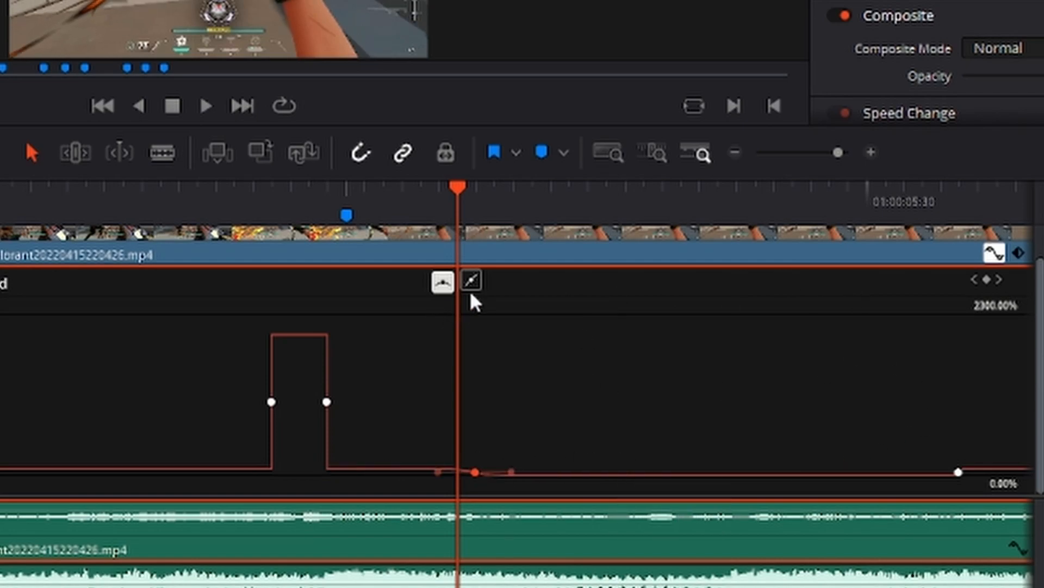
Replay the eased ramp from Marker 2, Marker 3 and 04:03 against the beats
{"action": "left_click_drag", "start_coordinate": [781, 210], "coordinate": [820, 388]}
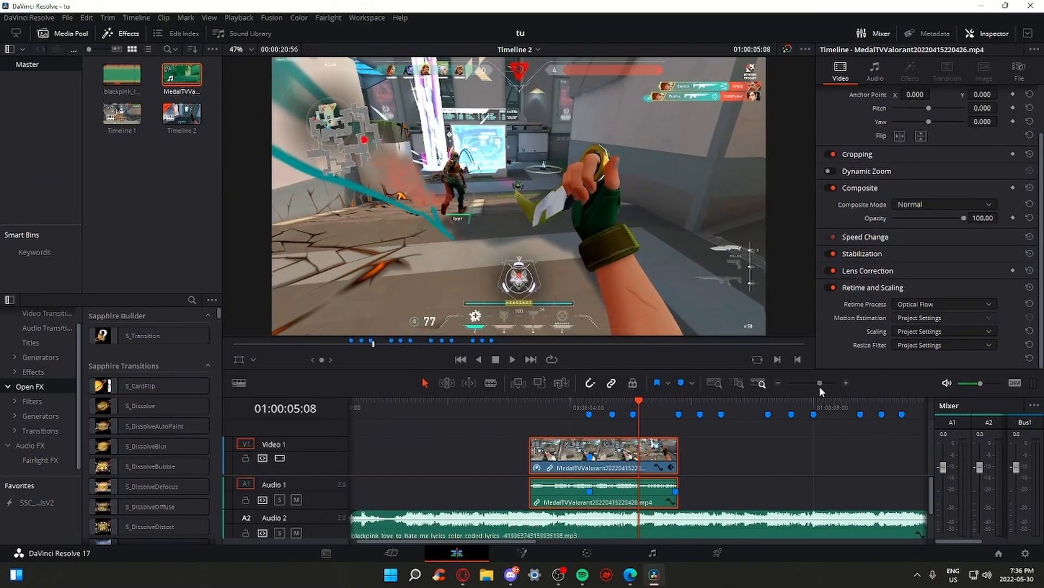
{"action": "left_click", "coordinate": [614, 410]}
{"action": "key", "text": "space"}
{"action": "left_click", "coordinate": [616, 409]}
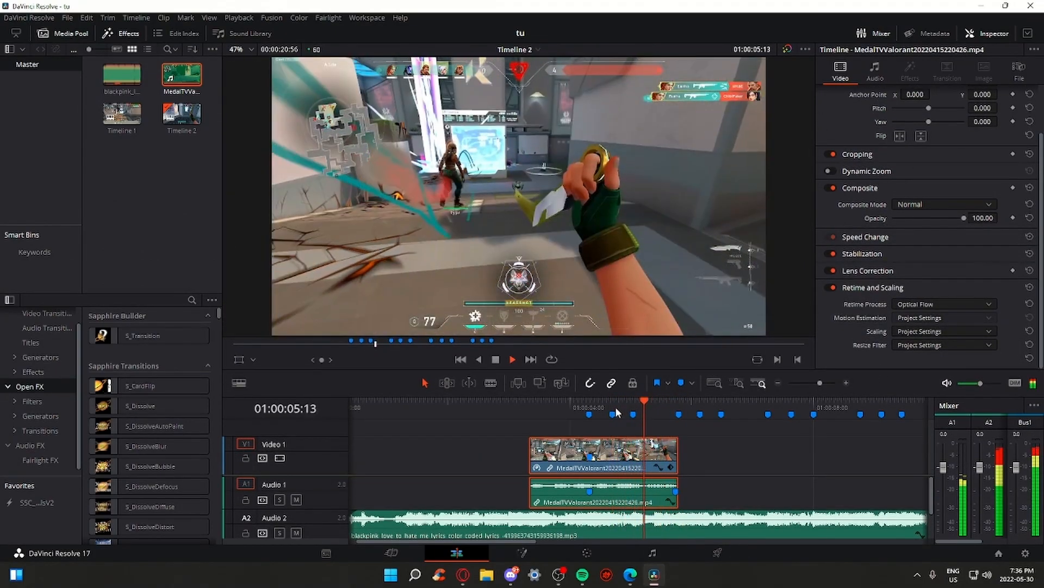
{"action": "key", "text": "space"}
{"action": "left_click", "coordinate": [628, 404]}
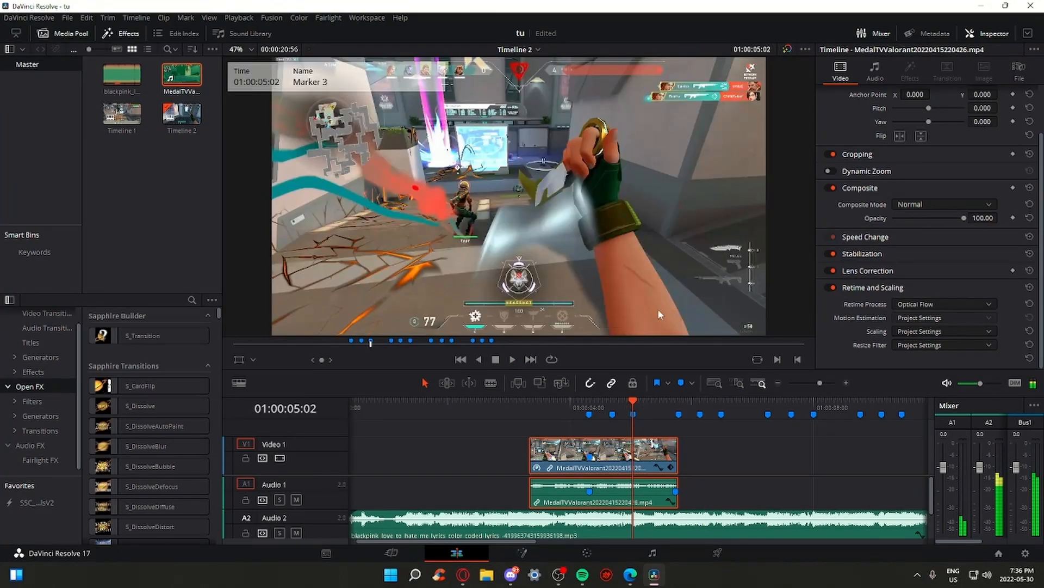
{"action": "key", "text": "space"}
{"action": "left_click", "coordinate": [573, 408]}
{"action": "key", "text": "space"}
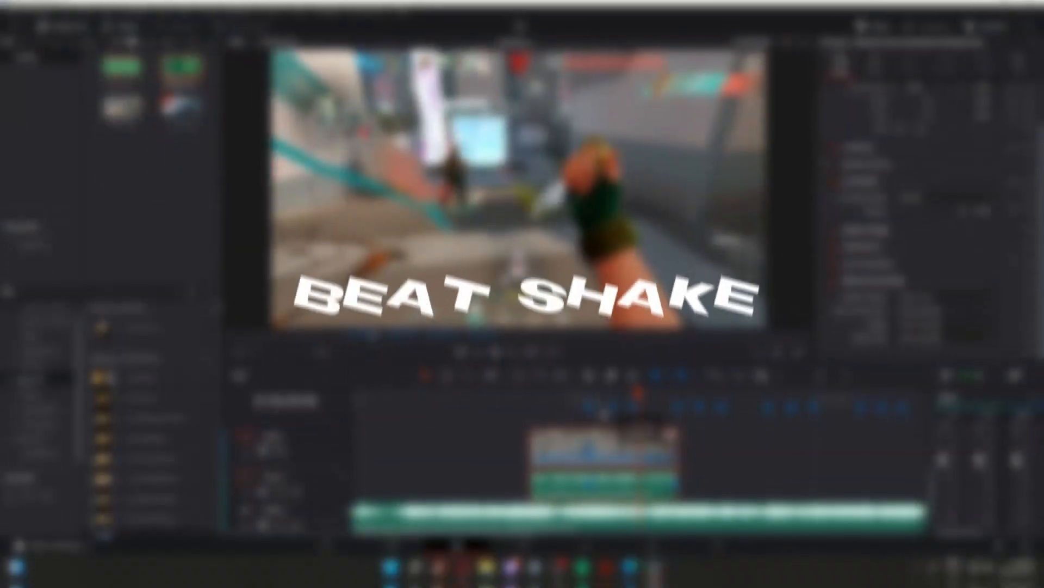
{"action": "left_click", "coordinate": [615, 410]}
{"action": "key", "text": "space"}
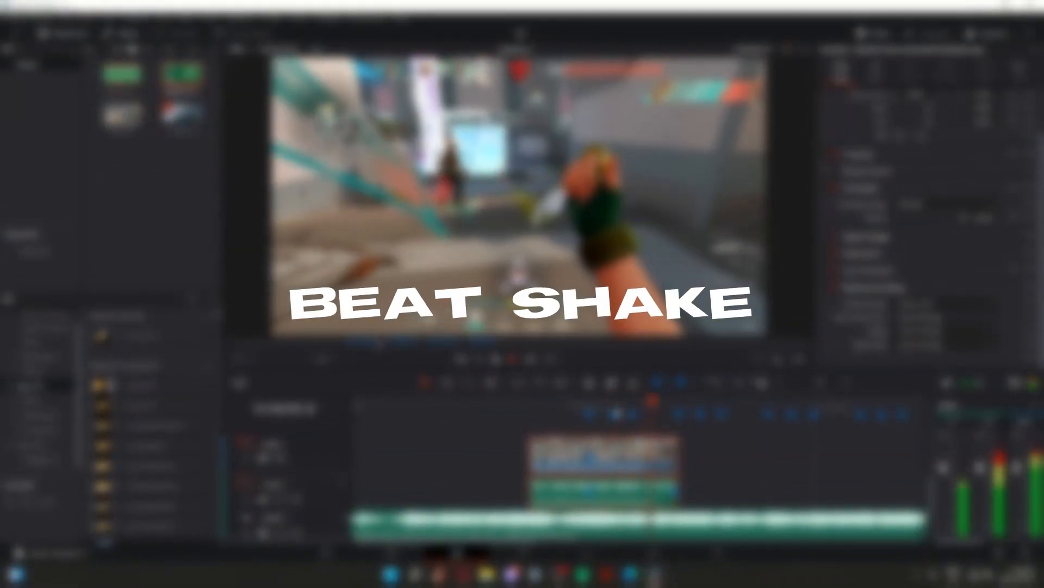
{"action": "left_click", "coordinate": [629, 408]}
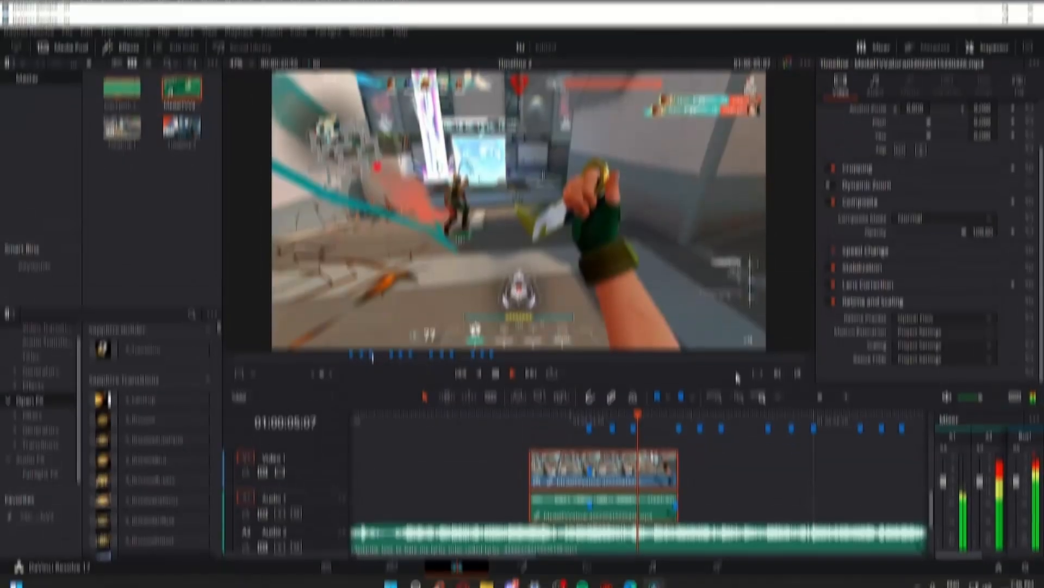
{"action": "key", "text": "space"}
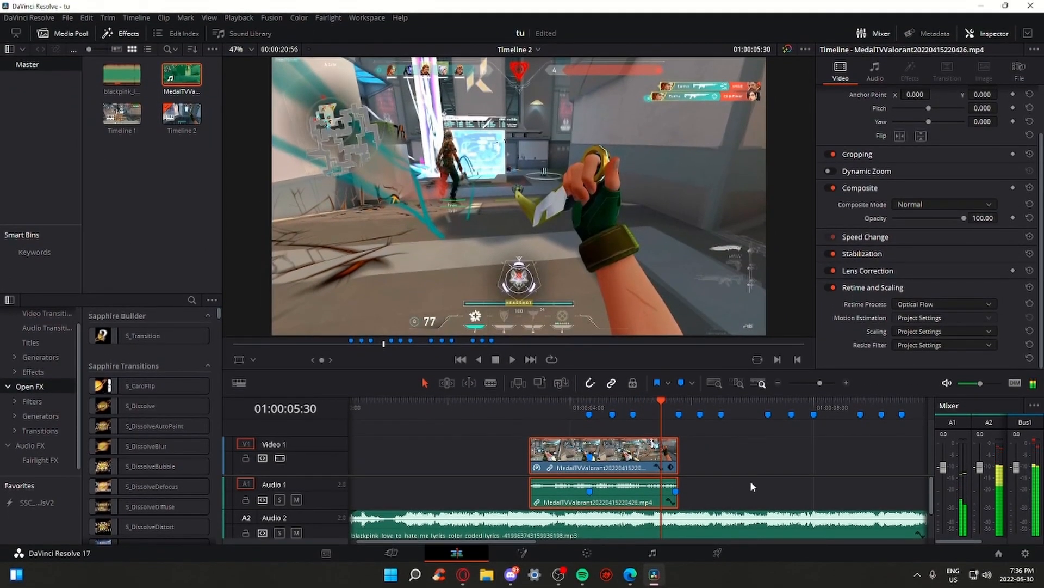
{"action": "left_click", "coordinate": [60, 326]}
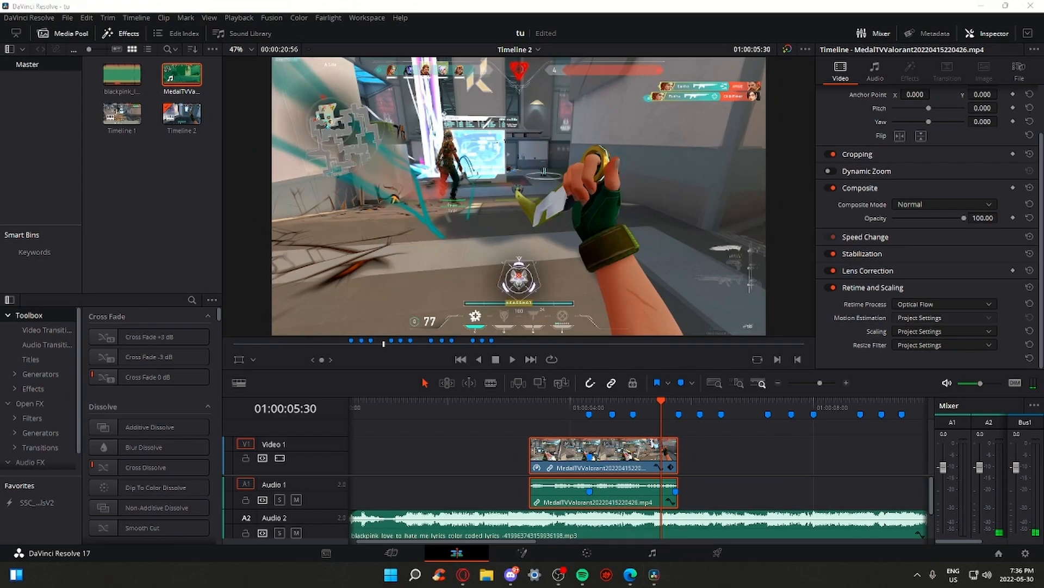
Search Effects for 'adjust' and drop an Adjustment Clip onto a new Video 2 track
{"action": "key", "text": "super+e"}
{"action": "key", "text": "alt+F4"}
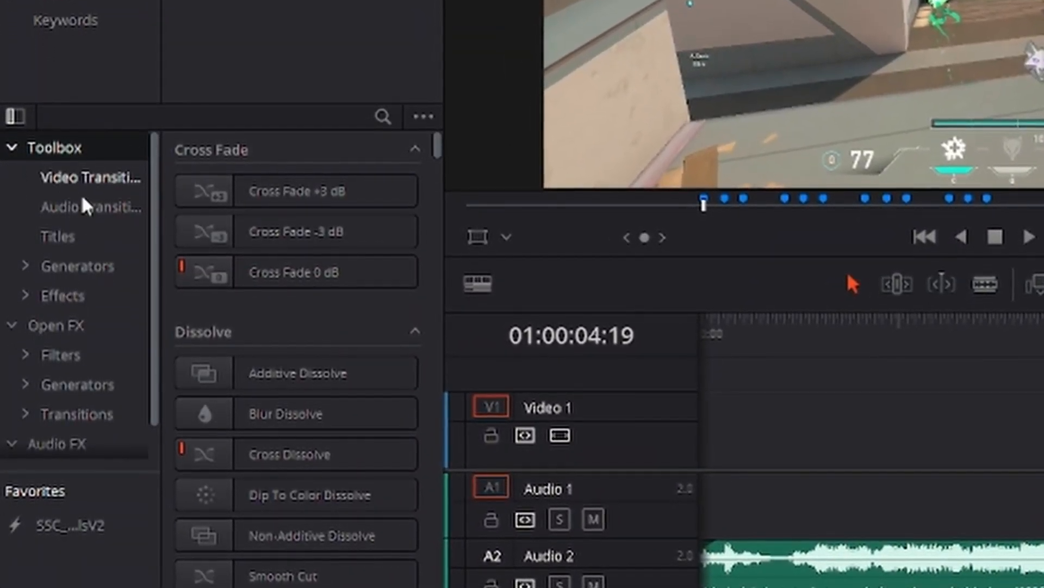
{"action": "left_click", "coordinate": [383, 116]}
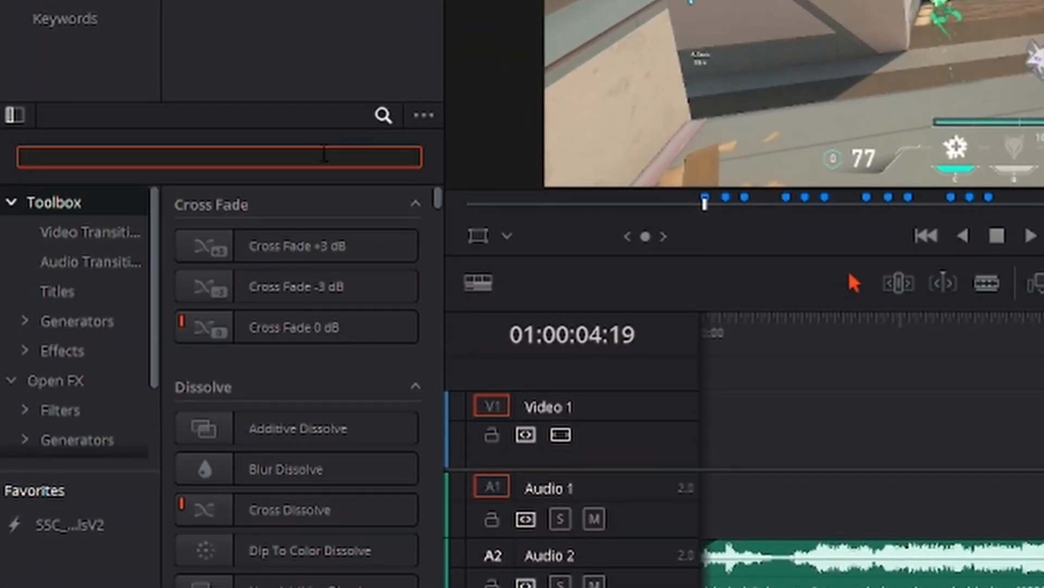
{"action": "type", "text": "adjustment"}
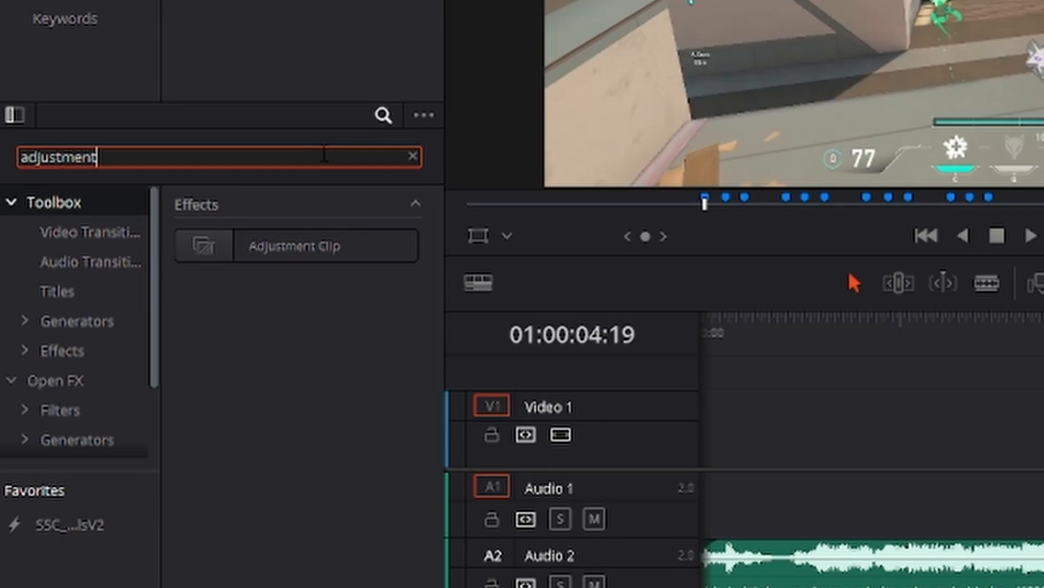
{"action": "left_click_drag", "start_coordinate": [304, 251], "coordinate": [623, 425]}
Open the Adjustment Clip on the Fusion page and scrub through its frames
{"action": "left_click", "coordinate": [667, 403]}
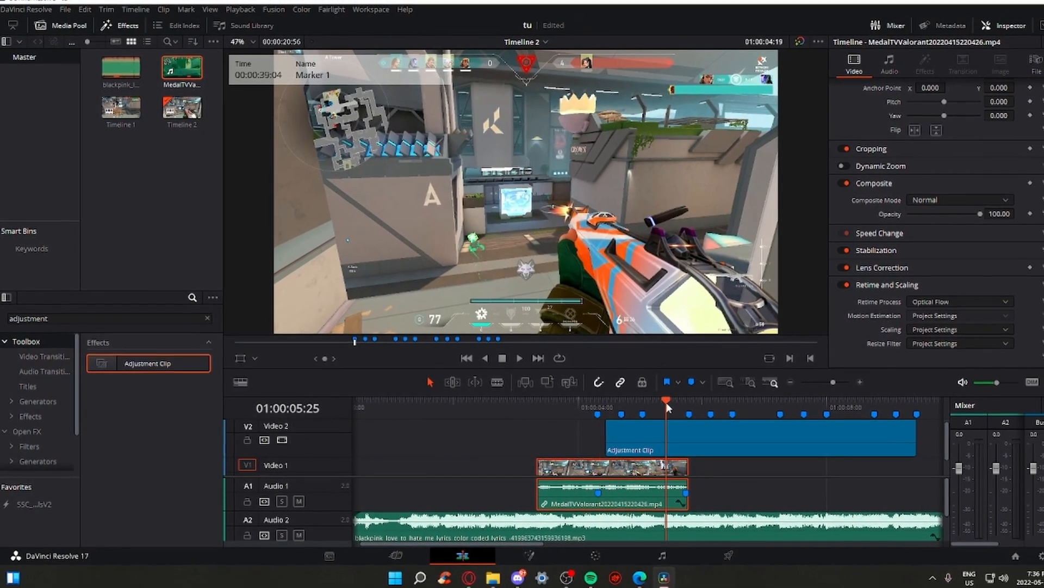
{"action": "left_click", "coordinate": [706, 449]}
{"action": "right_click", "coordinate": [706, 440]}
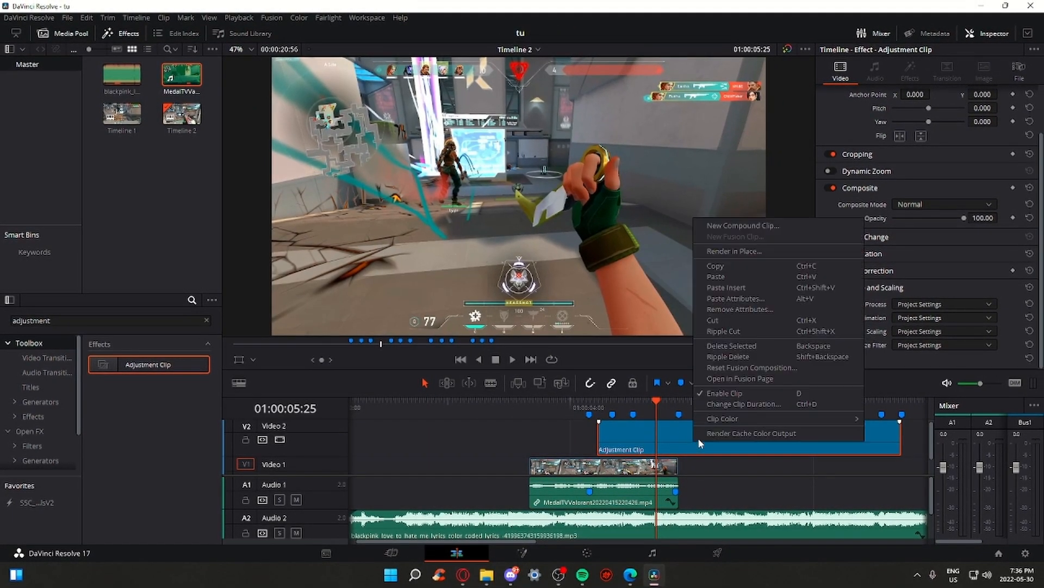
{"action": "left_click", "coordinate": [759, 380]}
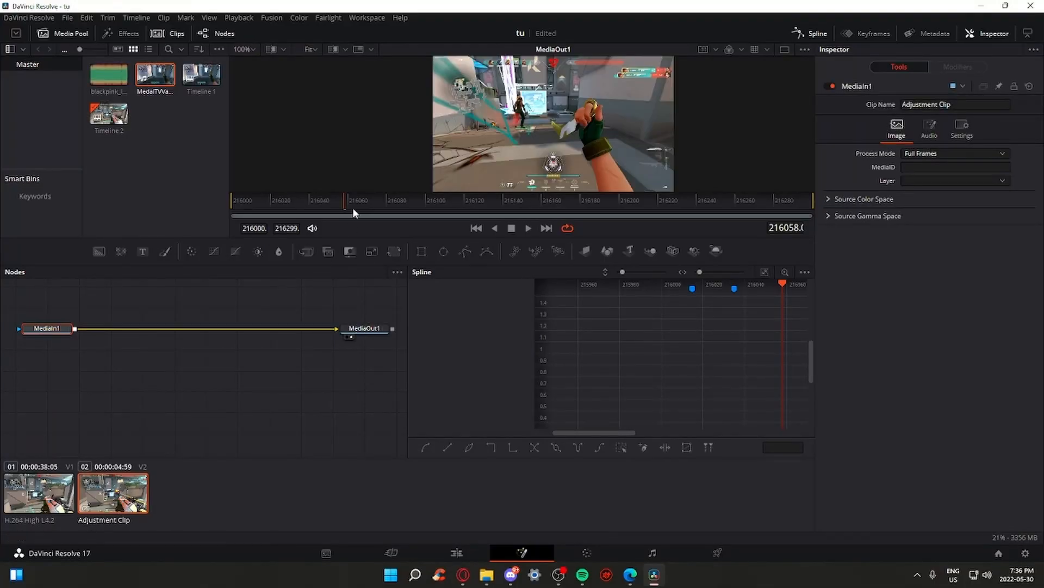
{"action": "left_click_drag", "start_coordinate": [305, 203], "coordinate": [221, 327]}
{"action": "left_click", "coordinate": [458, 553]}
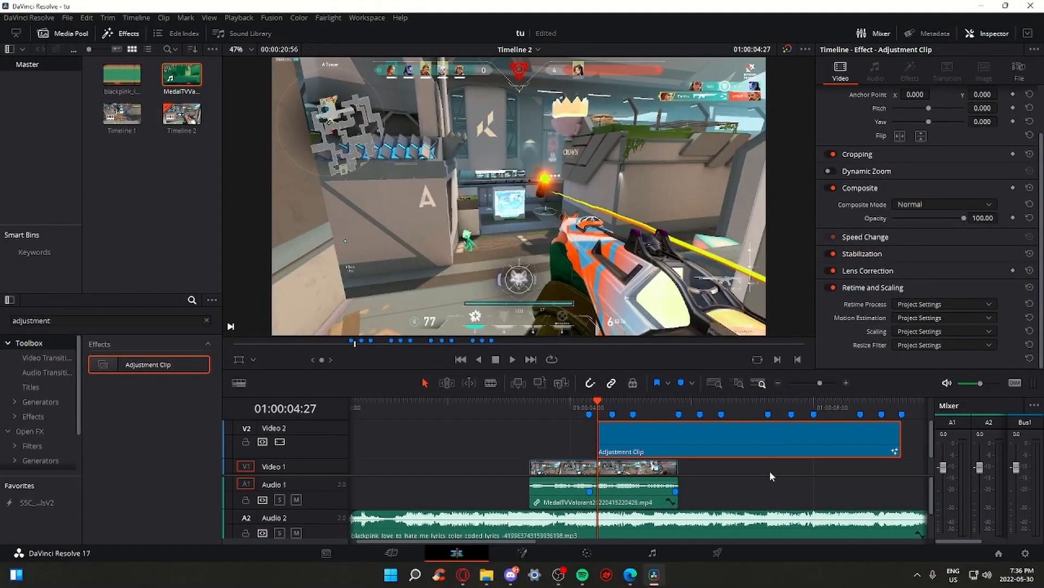
Save the Adjustment Clip to the Media Pool, delete it from V2, and place it on Video 3
{"action": "left_click_drag", "start_coordinate": [730, 439], "coordinate": [124, 161]}
{"action": "left_click", "coordinate": [170, 210]}
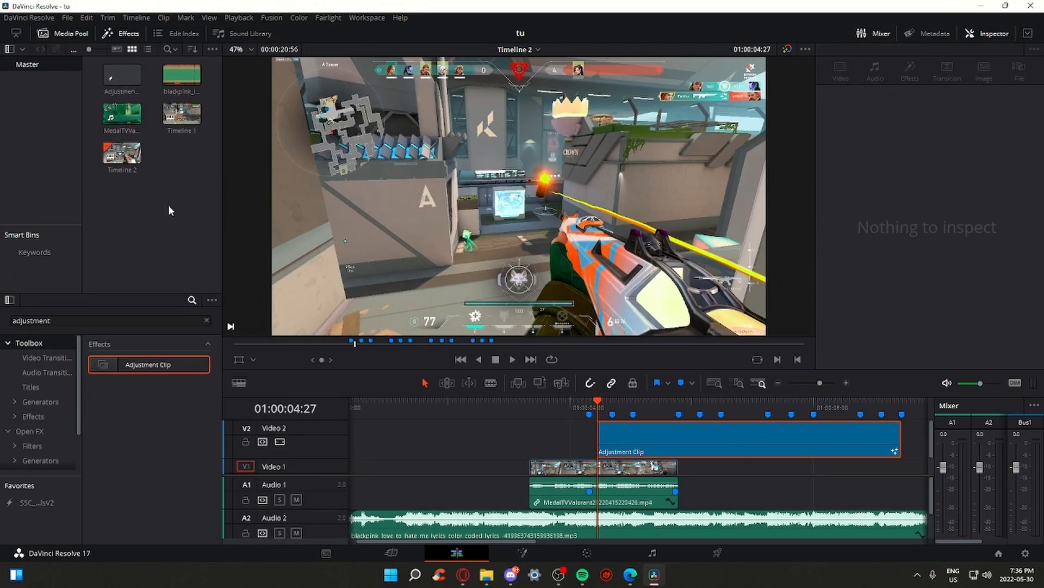
{"action": "left_click", "coordinate": [716, 436]}
{"action": "key", "text": "Delete"}
{"action": "left_click_drag", "start_coordinate": [122, 75], "coordinate": [618, 430]}
{"action": "left_click", "coordinate": [548, 544]}
{"action": "left_click_drag", "start_coordinate": [275, 204], "coordinate": [772, 222]}
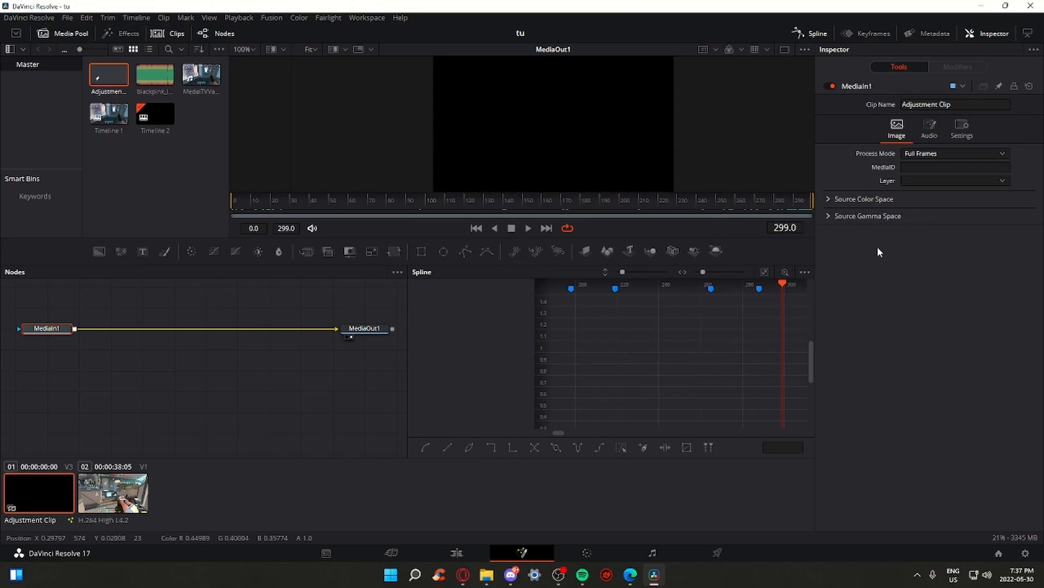
{"action": "key", "text": "Home"}
Zoom to Marker 1 and drag the adjustment clip's end to extend it
{"action": "left_click", "coordinate": [473, 553]}
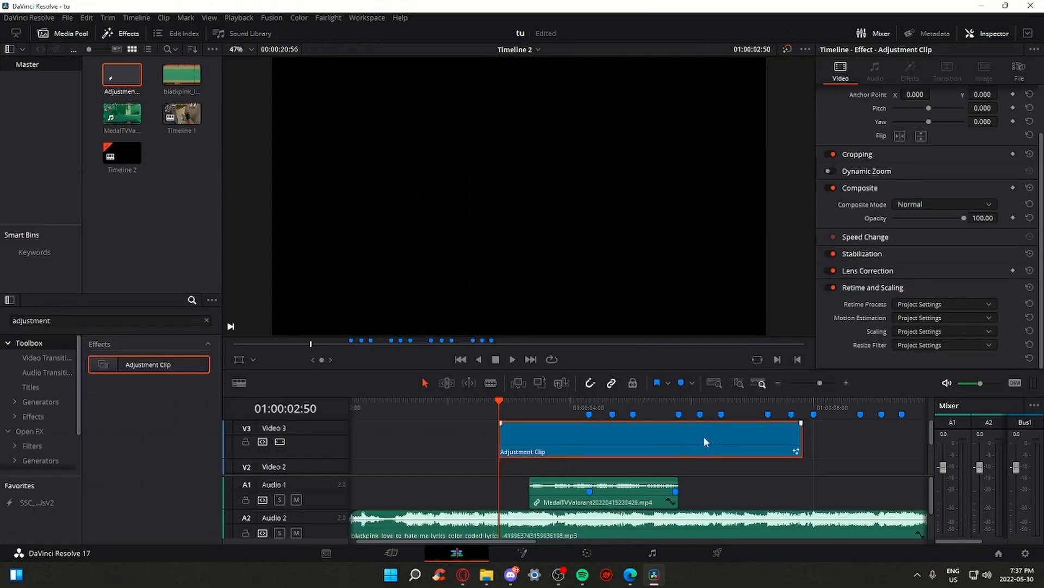
{"action": "scroll", "coordinate": [704, 442], "scroll_direction": "down", "scroll_amount": 3}
{"action": "scroll", "coordinate": [644, 486], "scroll_direction": "down", "scroll_amount": 1}
{"action": "left_click", "coordinate": [589, 413]}
{"action": "left_click_drag", "start_coordinate": [824, 384], "coordinate": [827, 386]}
{"action": "scroll", "coordinate": [731, 436], "scroll_direction": "up", "scroll_amount": 2}
{"action": "left_click_drag", "start_coordinate": [718, 370], "coordinate": [718, 282]}
{"action": "left_click_drag", "start_coordinate": [827, 294], "coordinate": [821, 297]}
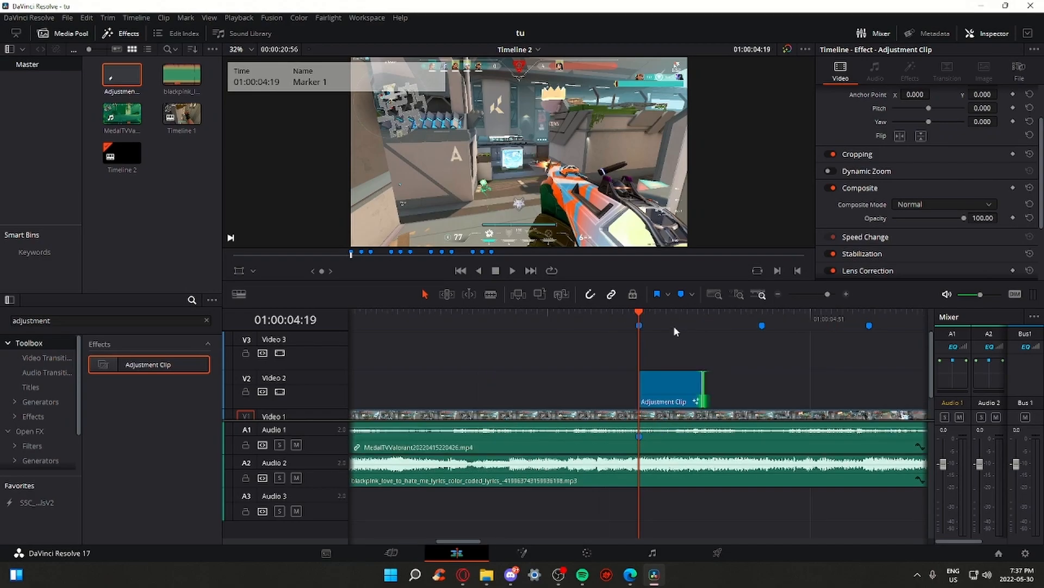
{"action": "left_click", "coordinate": [667, 320]}
{"action": "left_click_drag", "start_coordinate": [705, 389], "coordinate": [718, 391]}
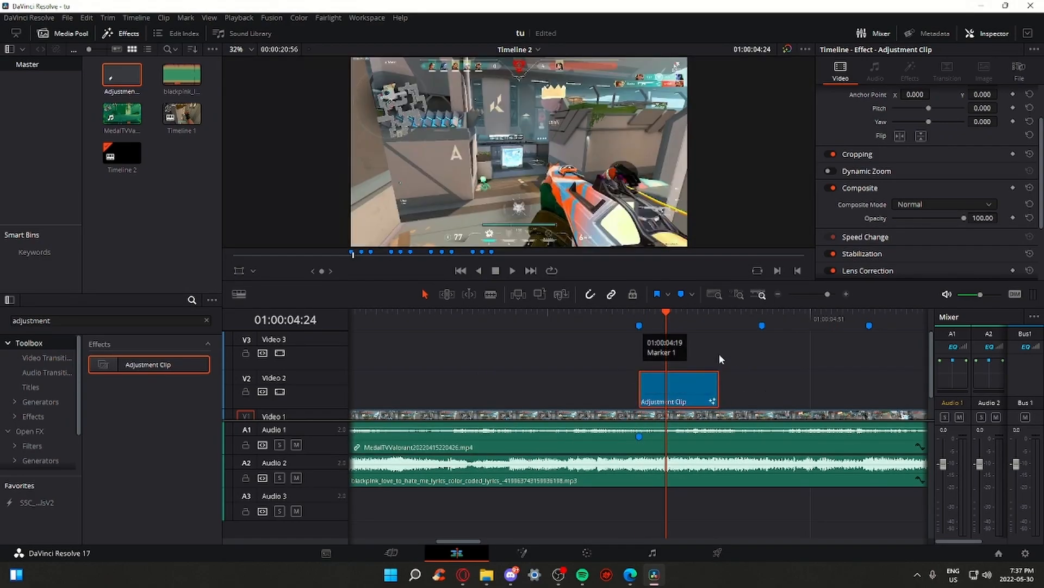
Lengthen the clip further, reopen its empty Fusion graph, and bring the shake preset folder over
{"action": "left_click", "coordinate": [522, 553]}
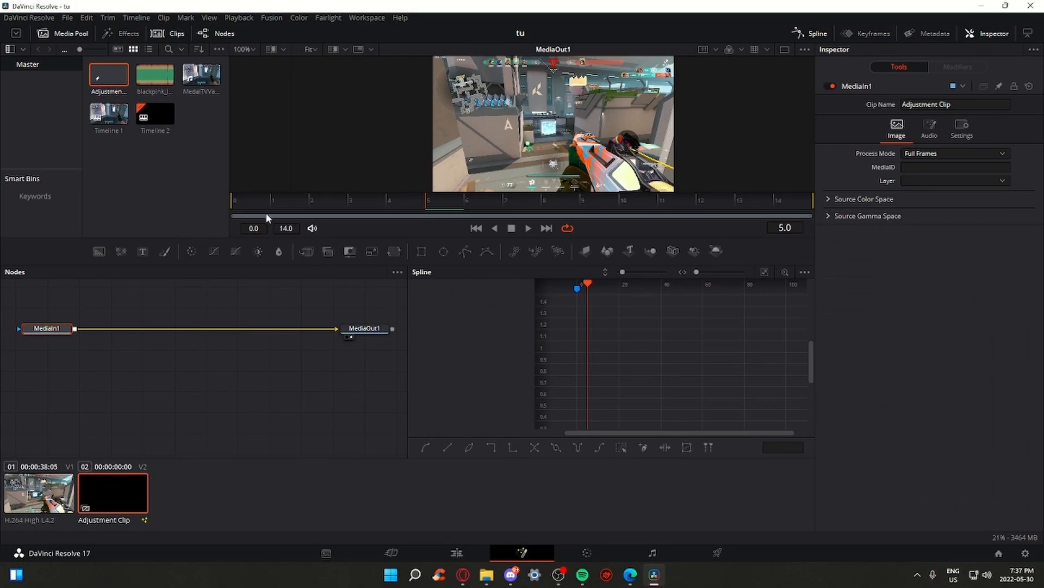
{"action": "left_click_drag", "start_coordinate": [266, 218], "coordinate": [230, 210]}
{"action": "left_click", "coordinate": [460, 552]}
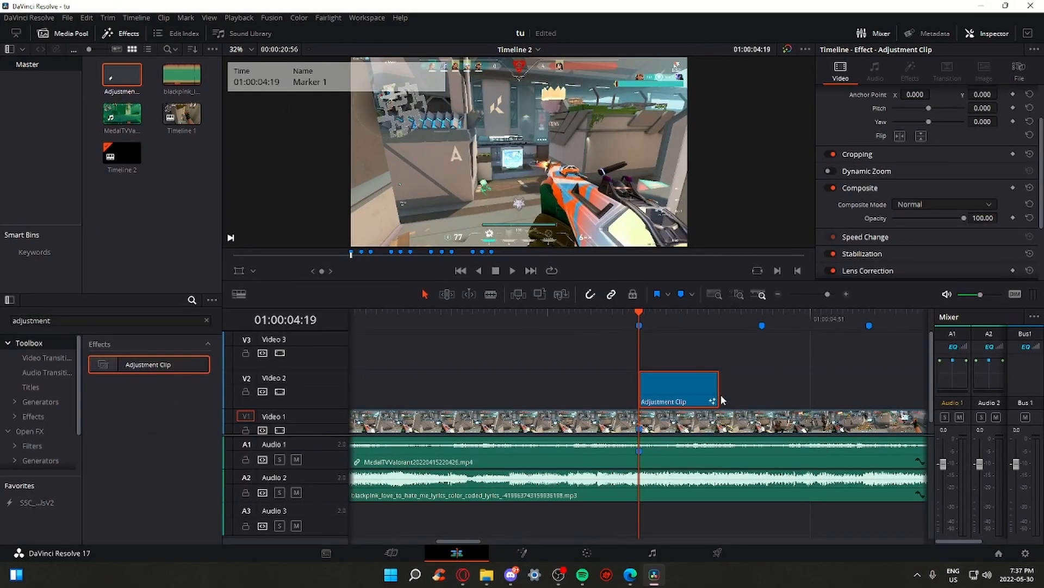
{"action": "left_click_drag", "start_coordinate": [716, 392], "coordinate": [737, 393]}
{"action": "left_click", "coordinate": [522, 553]}
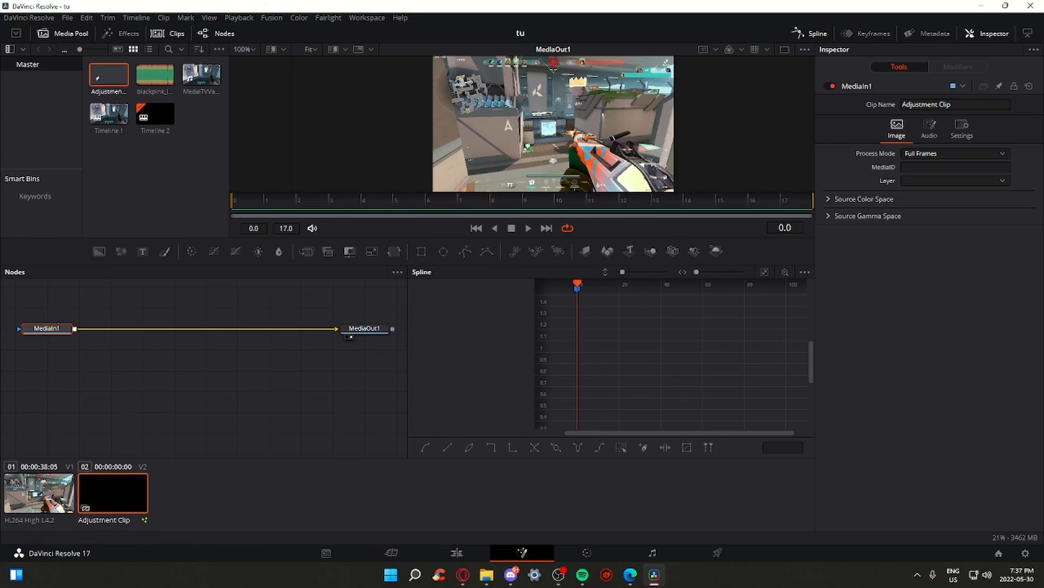
{"action": "left_click_drag", "start_coordinate": [1043, 294], "coordinate": [680, 148]}
{"action": "left_click_drag", "start_coordinate": [604, 337], "coordinate": [589, 295]}
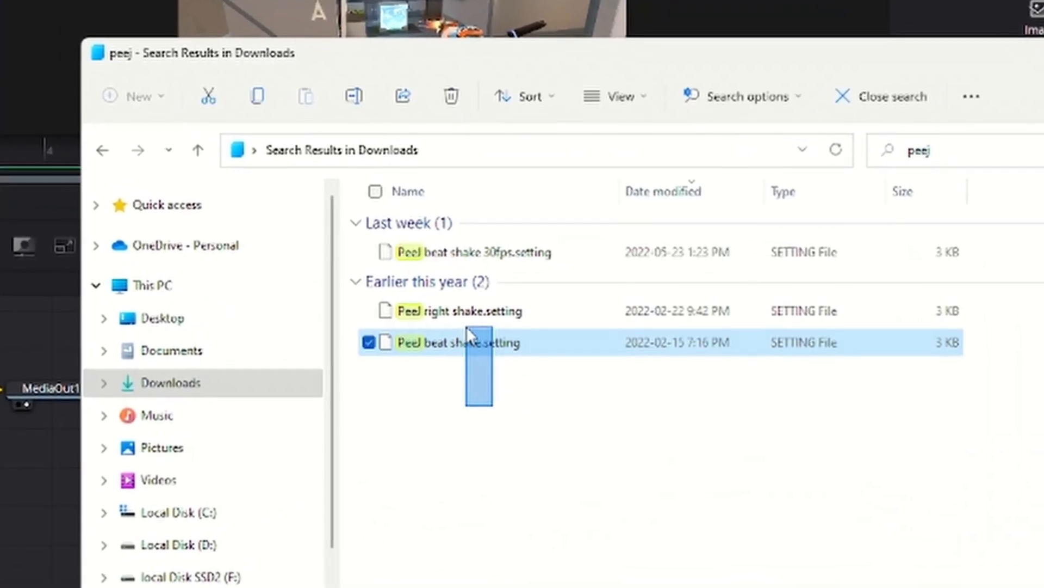
Import a Peej shake preset into the Fusion graph and wire DirectionalBlur1_1 into MediaOut1
{"action": "left_click_drag", "start_coordinate": [466, 327], "coordinate": [363, 250]}
{"action": "left_click", "coordinate": [580, 479]}
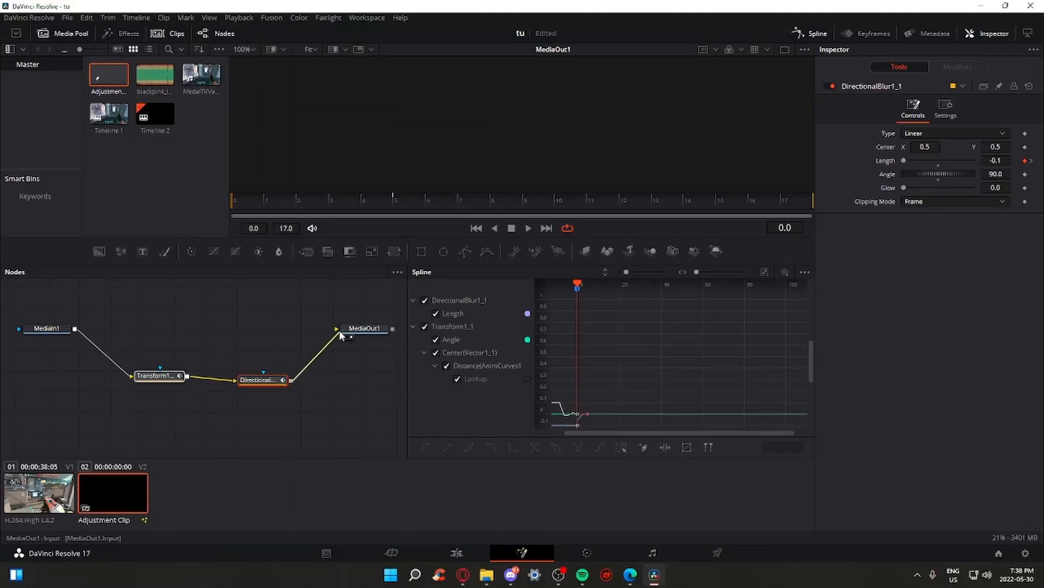
{"action": "left_click_drag", "start_coordinate": [340, 332], "coordinate": [342, 331]}
{"action": "left_click_drag", "start_coordinate": [322, 404], "coordinate": [160, 335]}
Preview the blurred zoom-punch from 01:00:04:09 on the edit timeline
{"action": "left_click", "coordinate": [457, 551]}
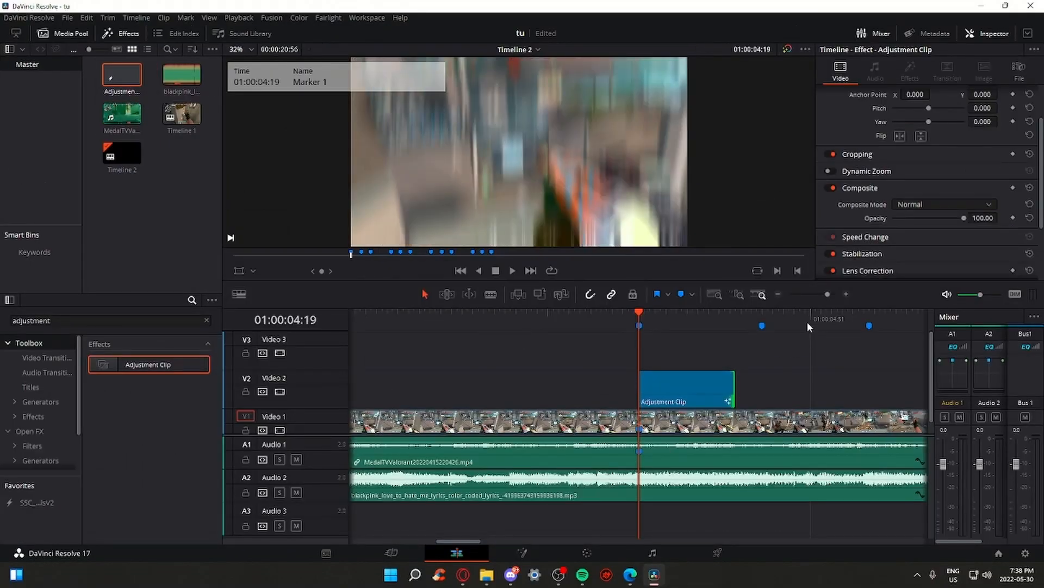
{"action": "left_click", "coordinate": [586, 321]}
{"action": "left_click_drag", "start_coordinate": [829, 295], "coordinate": [825, 297]}
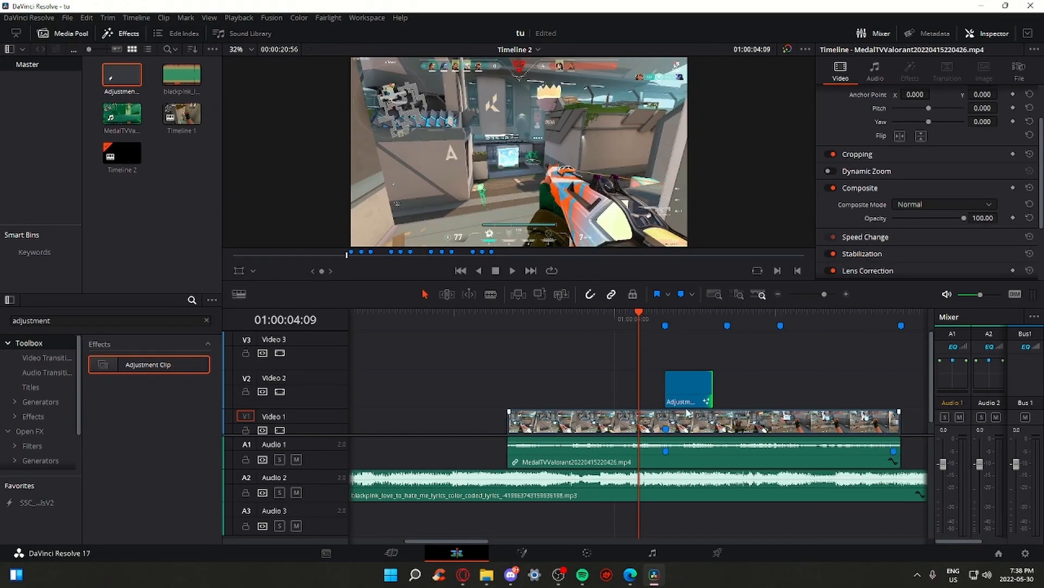
{"action": "key", "text": "space"}
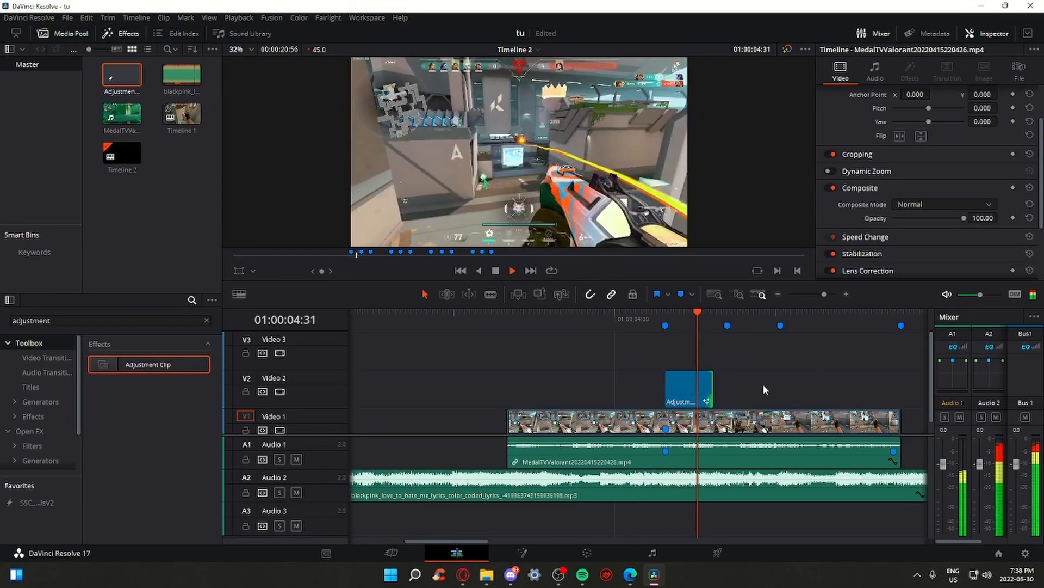
{"action": "left_click", "coordinate": [628, 327]}
{"action": "left_click", "coordinate": [628, 329]}
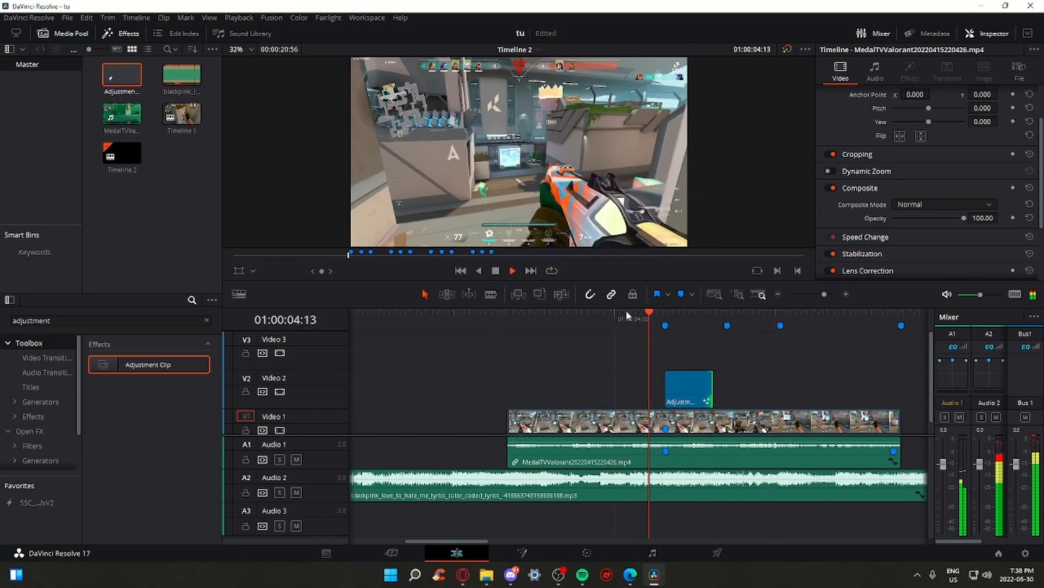
{"action": "key", "text": "space"}
{"action": "left_click", "coordinate": [665, 326]}
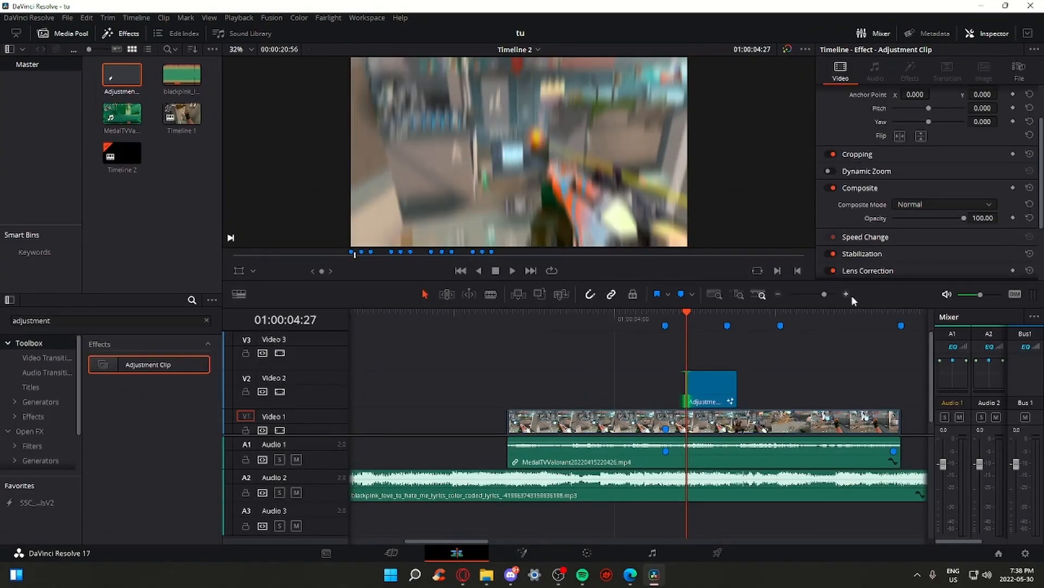
Trim the adjustment clip's start a couple of frames earlier and check it in Fusion
{"action": "left_click", "coordinate": [847, 294]}
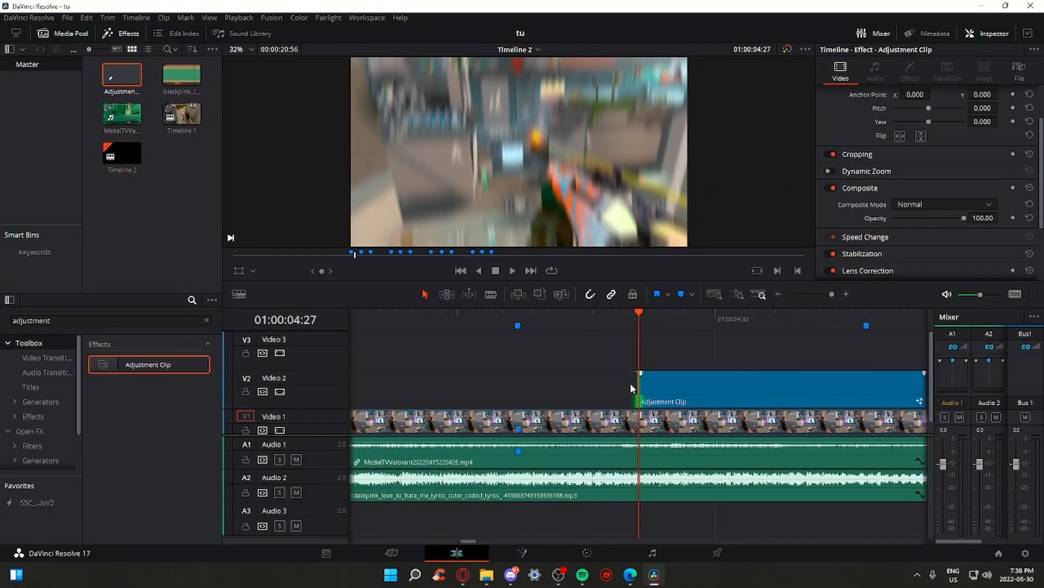
{"action": "left_click_drag", "start_coordinate": [622, 391], "coordinate": [595, 387]}
{"action": "left_click", "coordinate": [511, 553]}
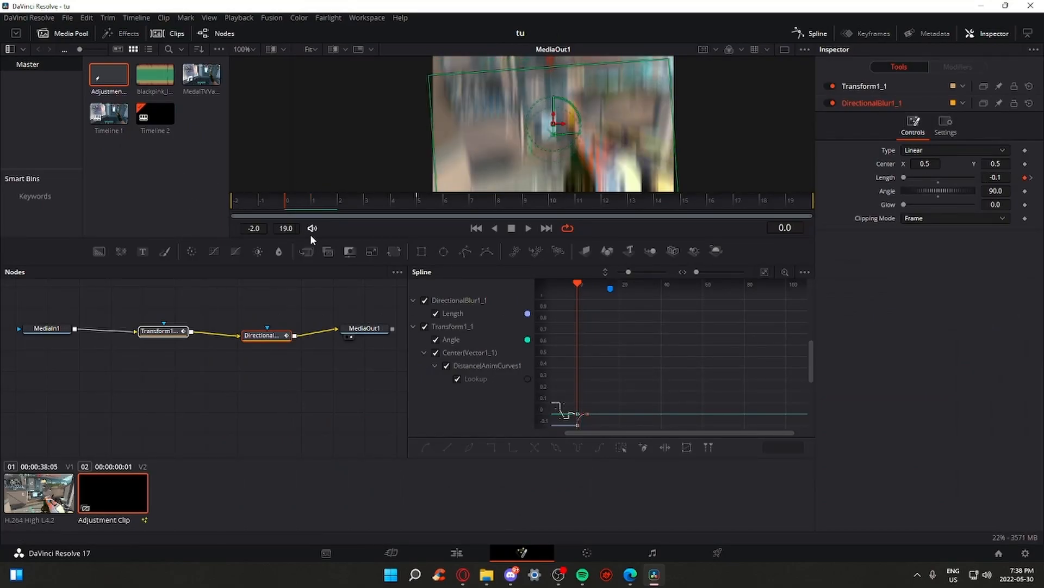
{"action": "left_click_drag", "start_coordinate": [297, 209], "coordinate": [273, 214]}
{"action": "left_click", "coordinate": [458, 552]}
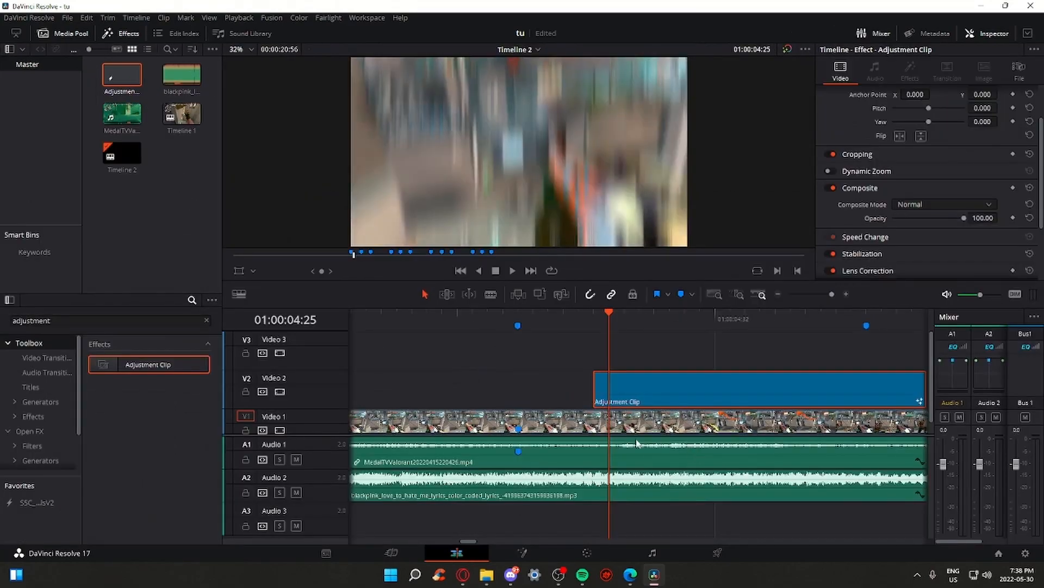
{"action": "left_click", "coordinate": [522, 553]}
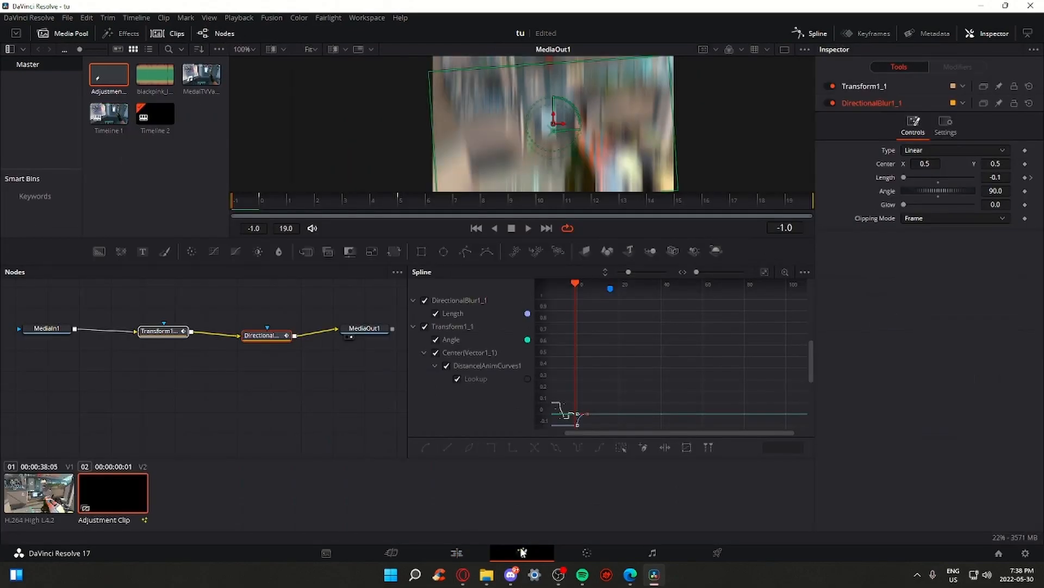
{"action": "left_click", "coordinate": [474, 554]}
Move the adjustment clip onto the beat marker and play it back from 01:00:04:04
{"action": "left_click_drag", "start_coordinate": [548, 393], "coordinate": [530, 392]}
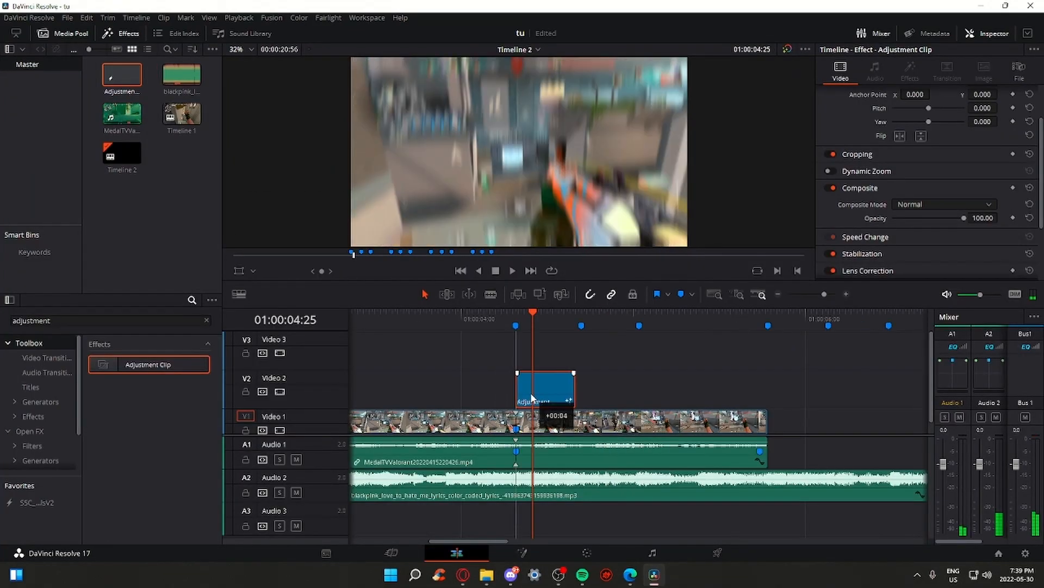
{"action": "left_click", "coordinate": [481, 321]}
{"action": "key", "text": "space"}
{"action": "left_click", "coordinate": [481, 320]}
{"action": "key", "text": "space"}
{"action": "left_click", "coordinate": [470, 320]}
{"action": "key", "text": "space"}
Replay the zoom-punch section from about 4:05 through the following beats
{"action": "left_click", "coordinate": [473, 322]}
{"action": "key", "text": "space"}
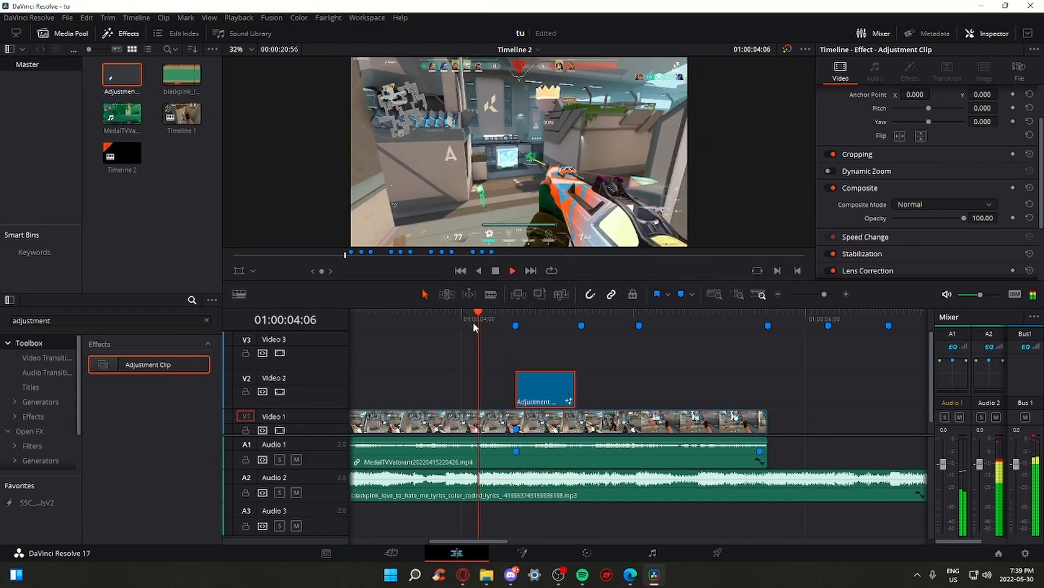
{"action": "key", "text": "space"}
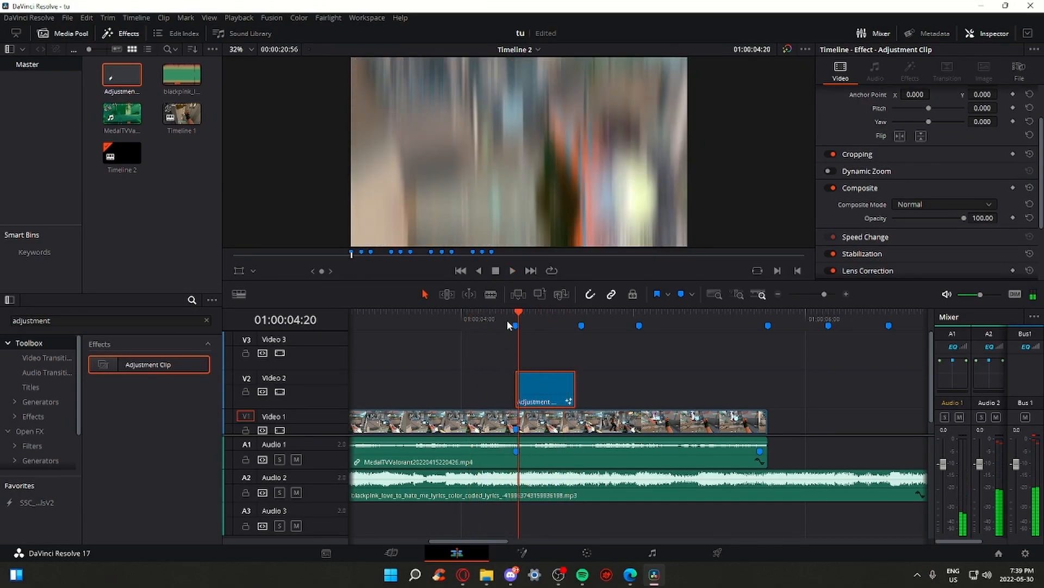
{"action": "left_click", "coordinate": [475, 319]}
{"action": "key", "text": "space"}
{"action": "left_click", "coordinate": [457, 320]}
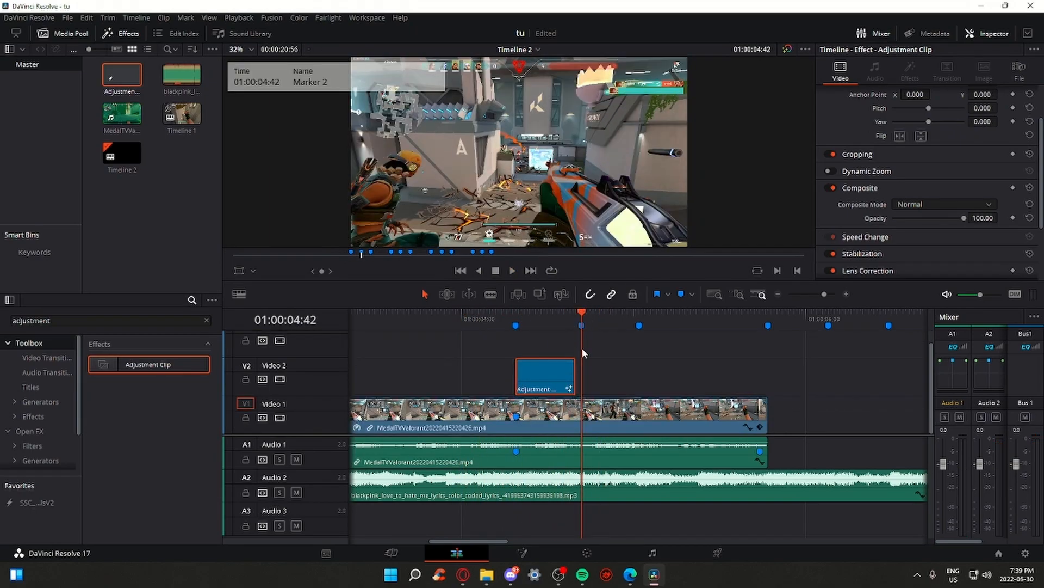
Paste two more adjustment clips on the next beats, shorten one, and enable V1's Retime Controls
{"action": "key", "text": "ctrl+v"}
{"action": "left_click", "coordinate": [638, 318]}
{"action": "left_click_drag", "start_coordinate": [639, 381], "coordinate": [621, 377]}
{"action": "key", "text": "ctrl+v"}
{"action": "left_click", "coordinate": [501, 319]}
{"action": "key", "text": "space"}
{"action": "left_click", "coordinate": [501, 318]}
{"action": "key", "text": "space"}
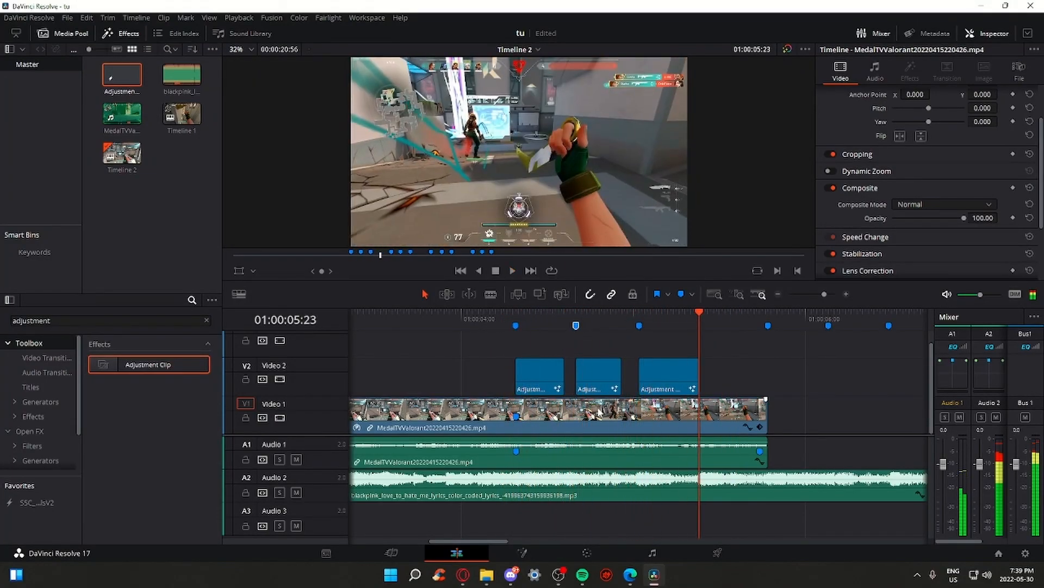
{"action": "right_click", "coordinate": [617, 414]}
{"action": "left_click", "coordinate": [660, 249]}
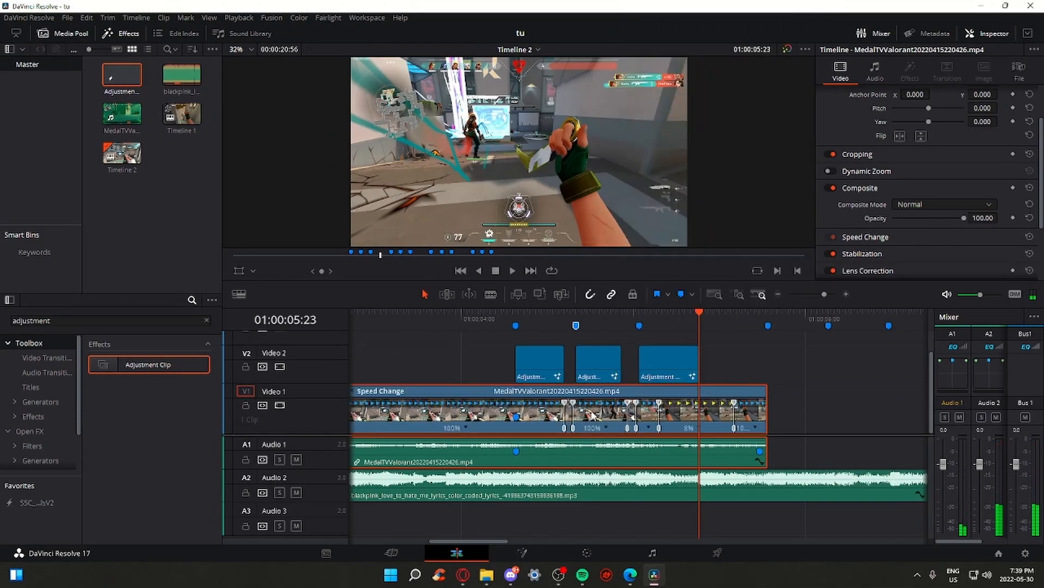
Play the speed ramp section from about 4:26
{"action": "left_click", "coordinate": [601, 315]}
{"action": "left_click", "coordinate": [536, 314]}
{"action": "key", "text": "space"}
{"action": "left_click", "coordinate": [536, 314]}
{"action": "key", "text": "space"}
Drag the ramp's speed point at Marker 2 so it reads 3250%, then play it
{"action": "left_click", "coordinate": [577, 325]}
{"action": "left_click_drag", "start_coordinate": [824, 294], "coordinate": [833, 295]}
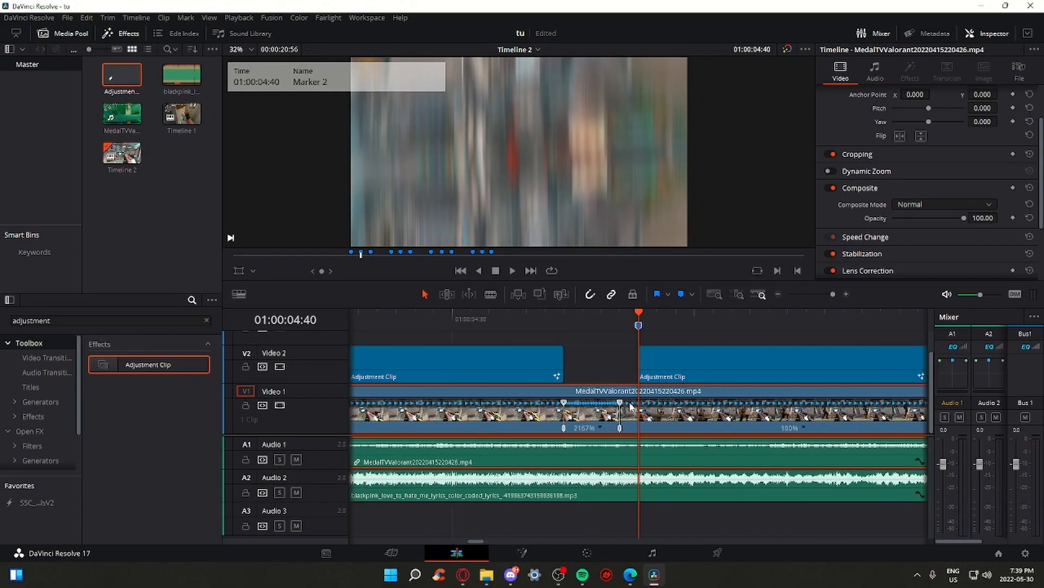
{"action": "left_click_drag", "start_coordinate": [615, 408], "coordinate": [596, 408]}
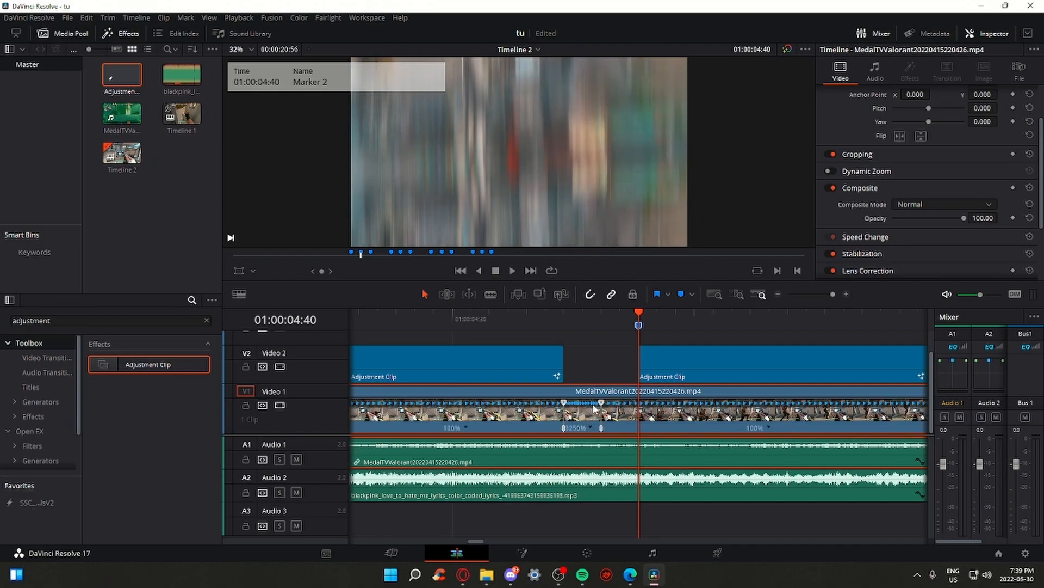
{"action": "left_click", "coordinate": [824, 294]}
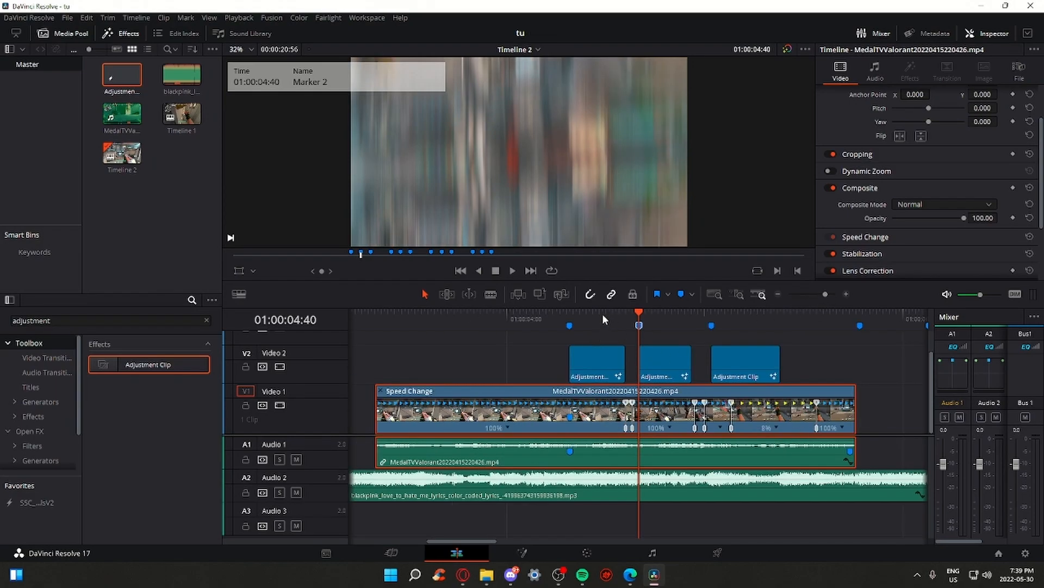
{"action": "key", "text": "space"}
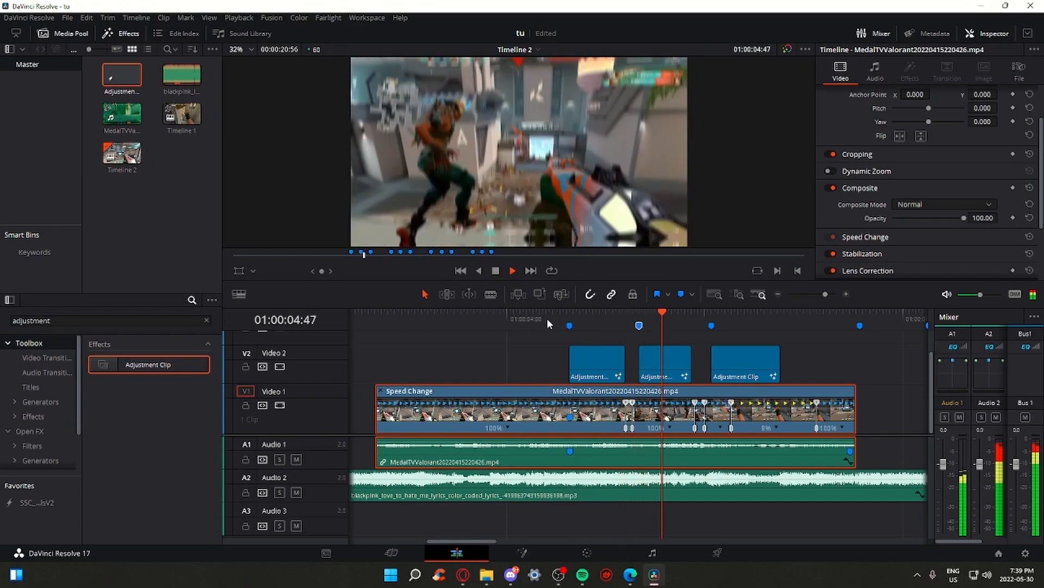
{"action": "key", "text": "space"}
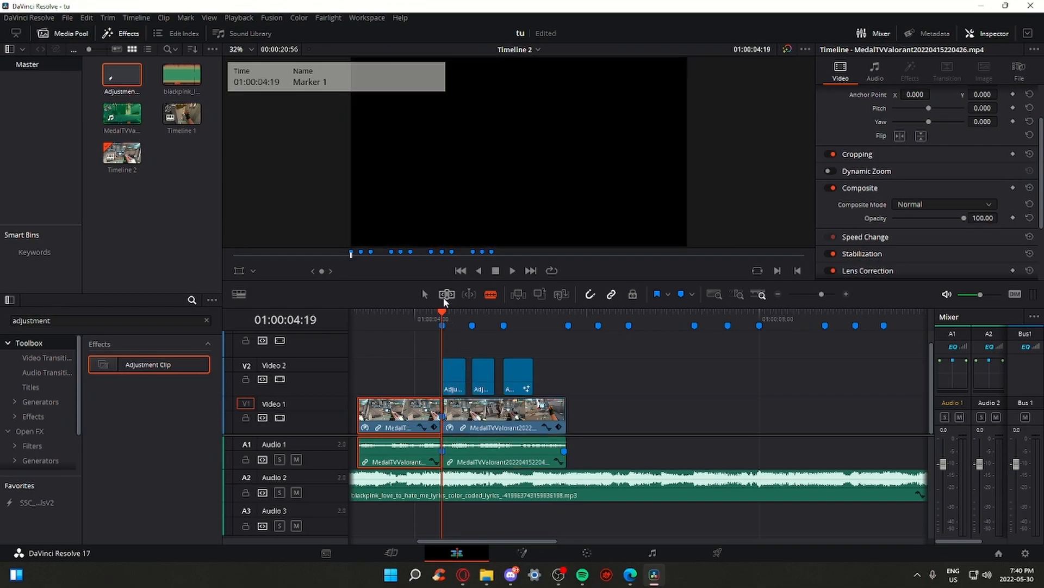
With the Selection tool, extend the second clip's end to Marker 4, then zoom out and play
{"action": "key", "text": "a"}
{"action": "left_click", "coordinate": [569, 318]}
{"action": "left_click_drag", "start_coordinate": [564, 412], "coordinate": [566, 412]}
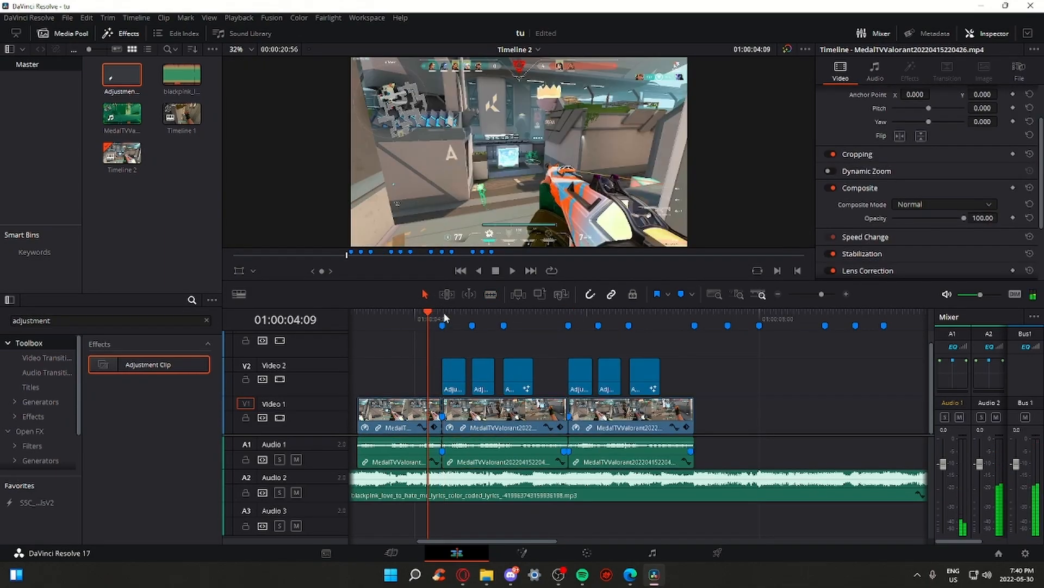
{"action": "left_click", "coordinate": [443, 313]}
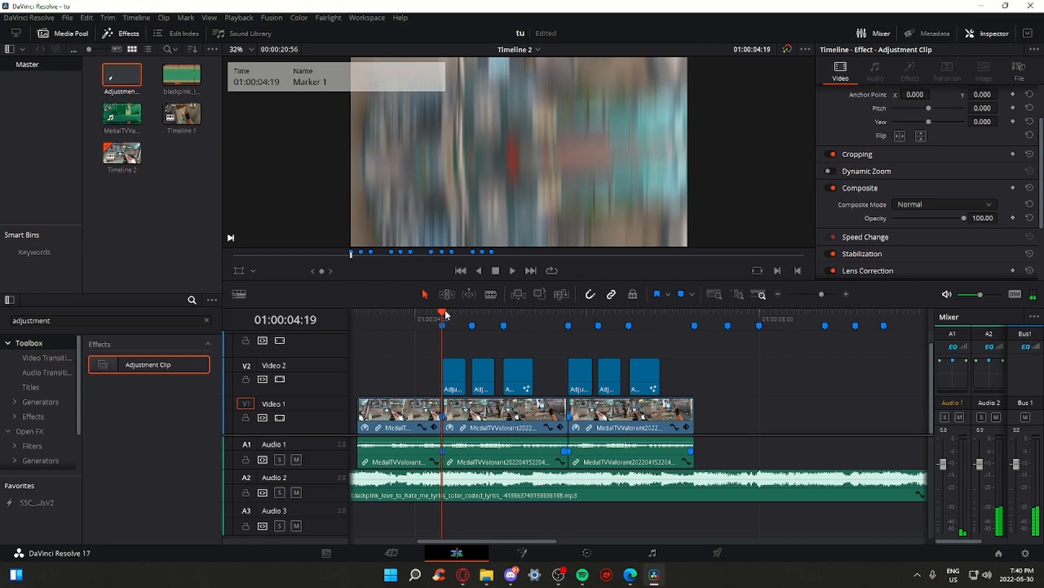
{"action": "left_click_drag", "start_coordinate": [822, 294], "coordinate": [818, 295]}
{"action": "key", "text": "space"}
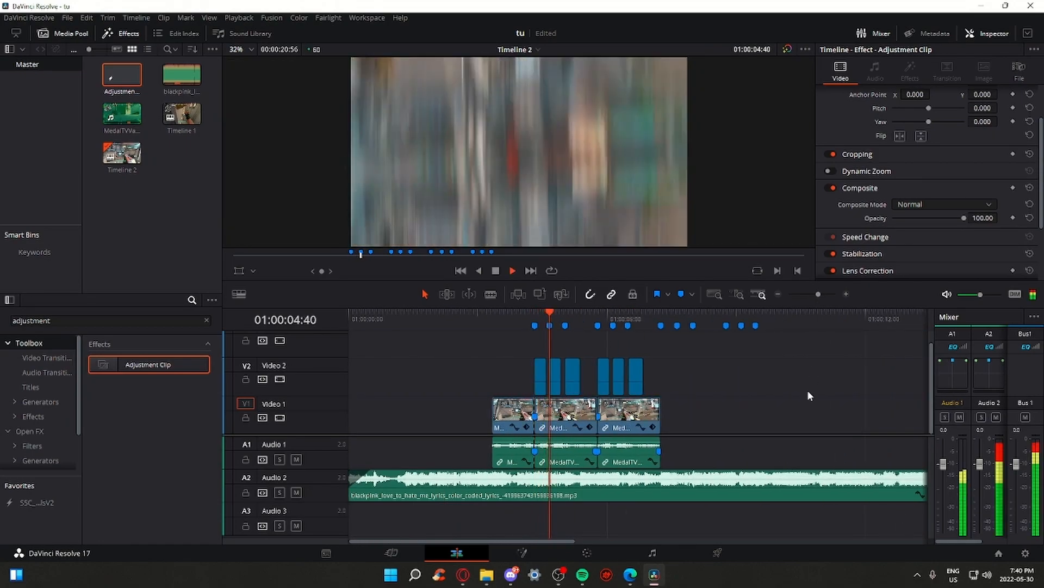
{"action": "key", "text": "space"}
{"action": "left_click", "coordinate": [527, 311]}
{"action": "key", "text": "space"}
{"action": "key", "text": "space"}
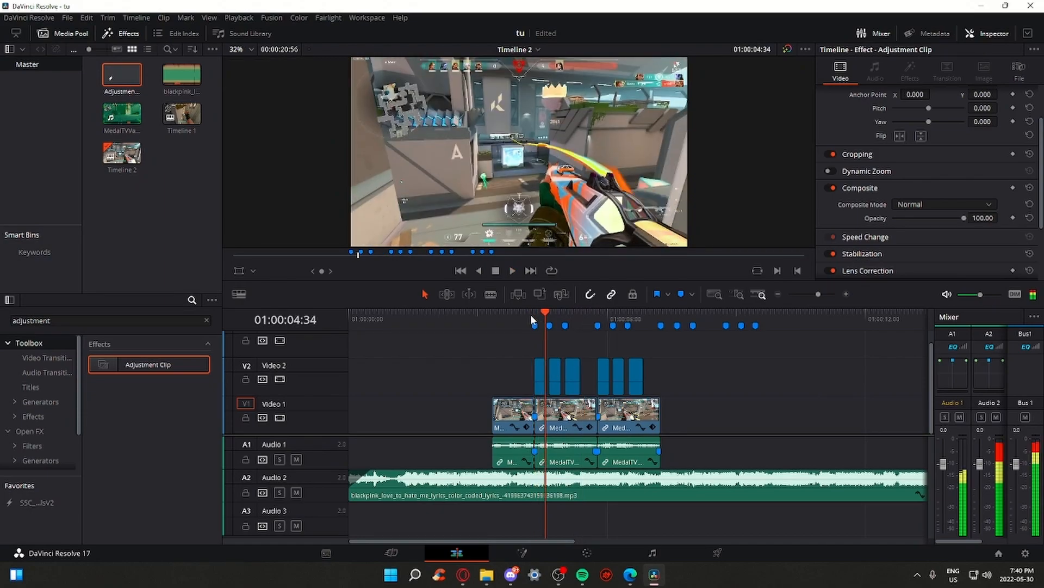
{"action": "scroll", "coordinate": [545, 196], "scroll_direction": "up", "scroll_amount": 4}
Enlarge the viewer and play back the beat edits from the start of the beat section
{"action": "scroll", "coordinate": [545, 199], "scroll_direction": "down", "scroll_amount": 4}
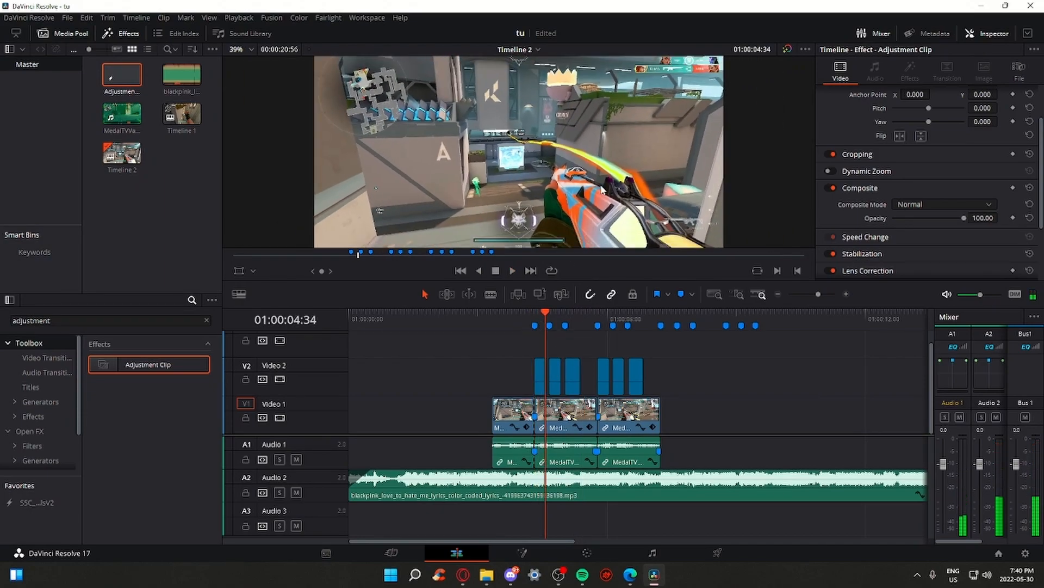
{"action": "left_click_drag", "start_coordinate": [653, 280], "coordinate": [653, 419]}
{"action": "scroll", "coordinate": [520, 217], "scroll_direction": "up", "scroll_amount": 5}
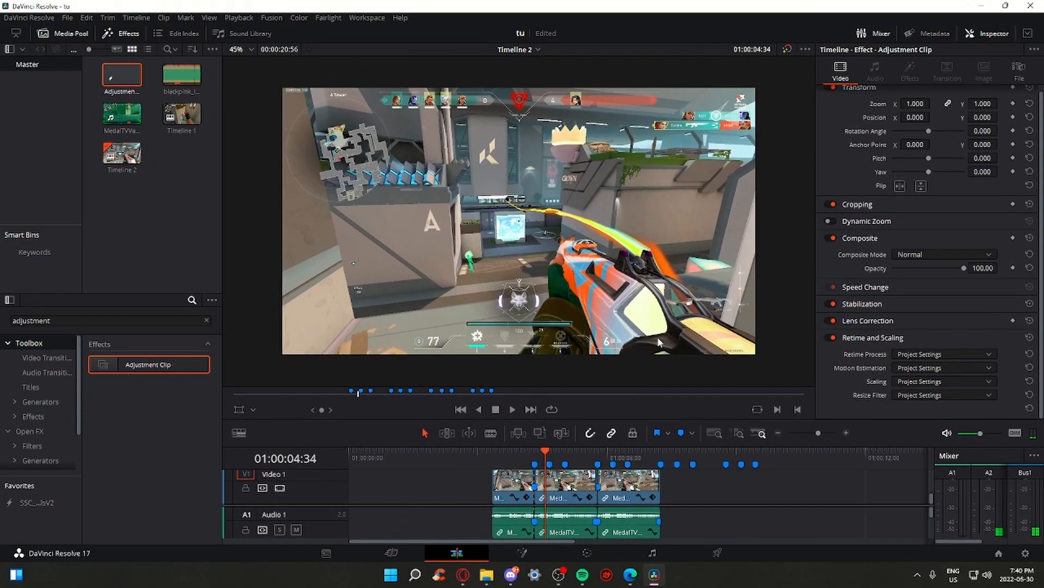
{"action": "key", "text": "space"}
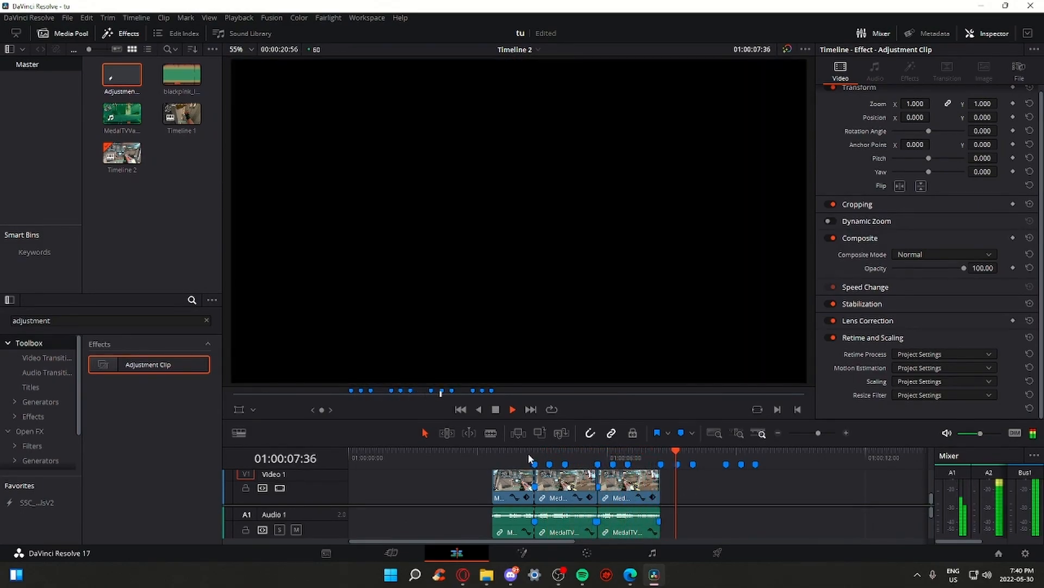
{"action": "left_click_drag", "start_coordinate": [528, 453], "coordinate": [547, 454]}
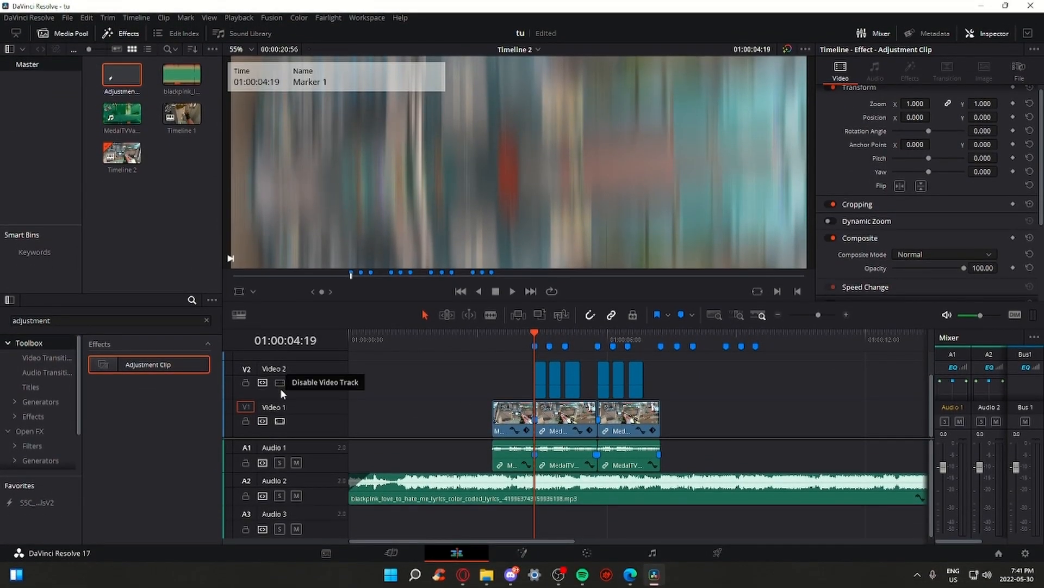
Disable Video 2 and drag an Adjustment Clip from the Media Pool above the gameplay clip
{"action": "left_click", "coordinate": [280, 384]}
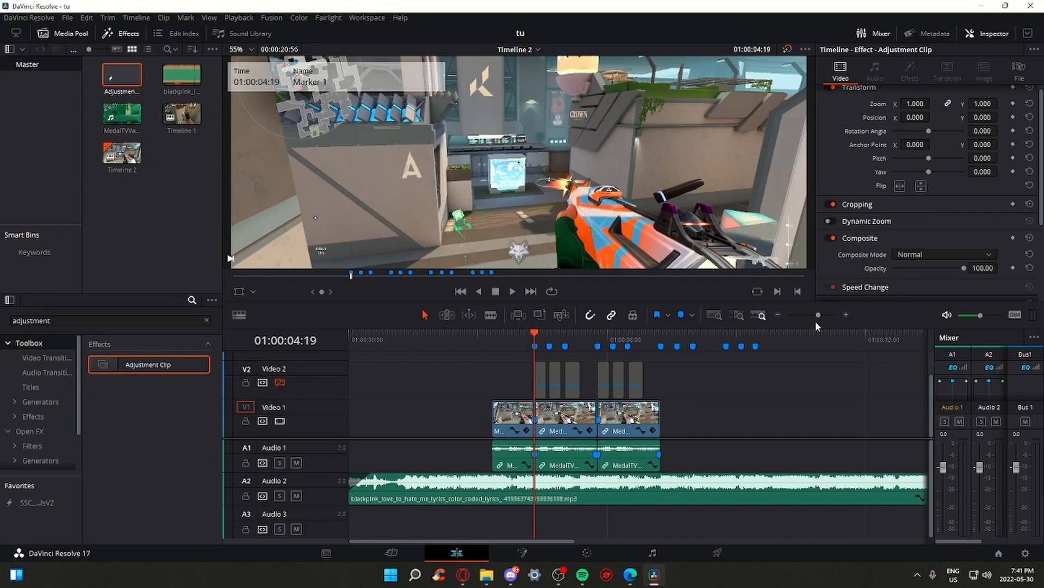
{"action": "left_click_drag", "start_coordinate": [817, 315], "coordinate": [811, 317]}
{"action": "left_click_drag", "start_coordinate": [123, 80], "coordinate": [667, 384]}
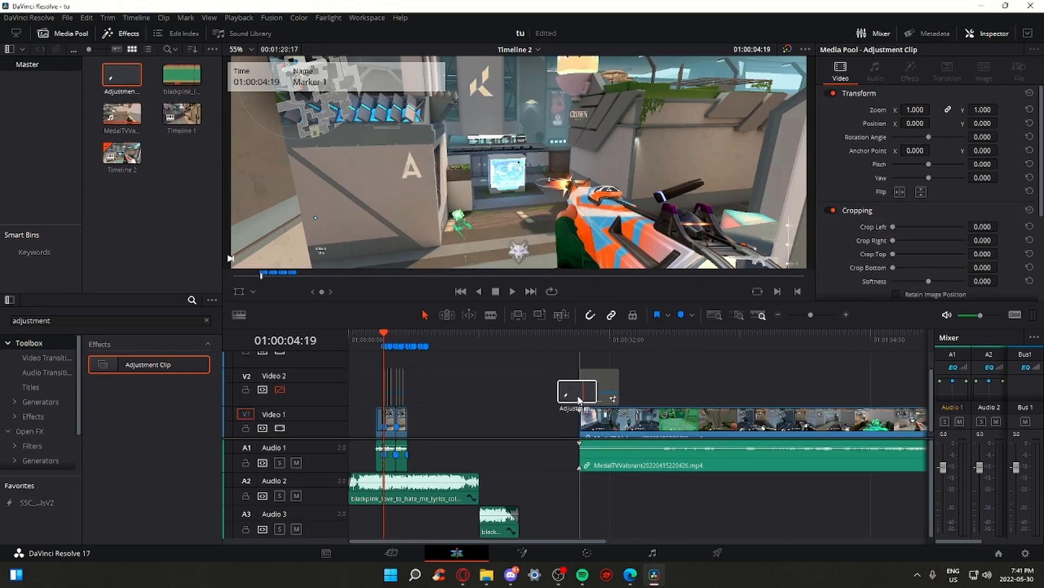
Open the new Adjustment Clip in Fusion and insert a Transform node found via the xf search
{"action": "left_click", "coordinate": [581, 336]}
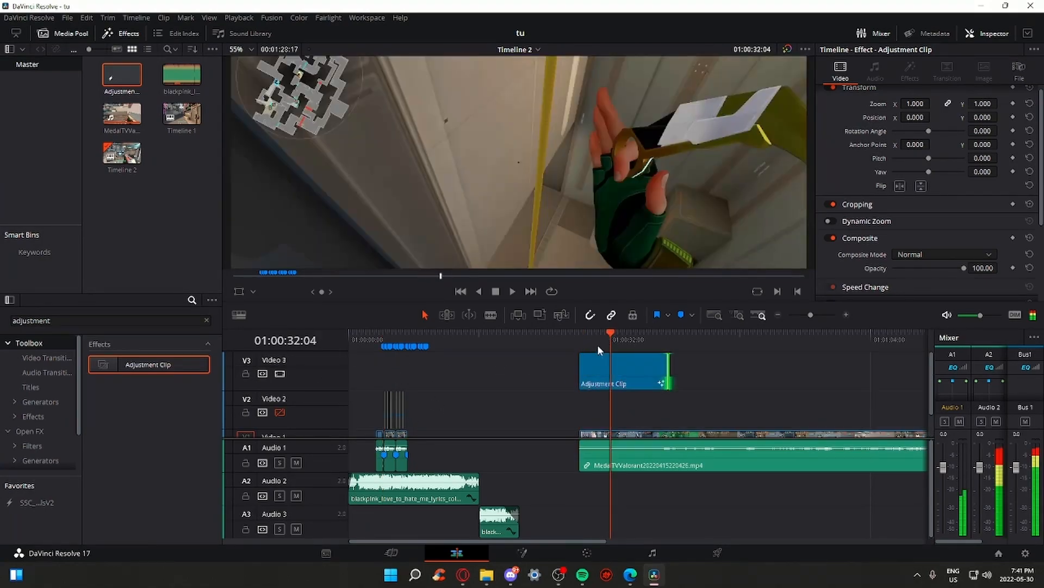
{"action": "left_click", "coordinate": [519, 553]}
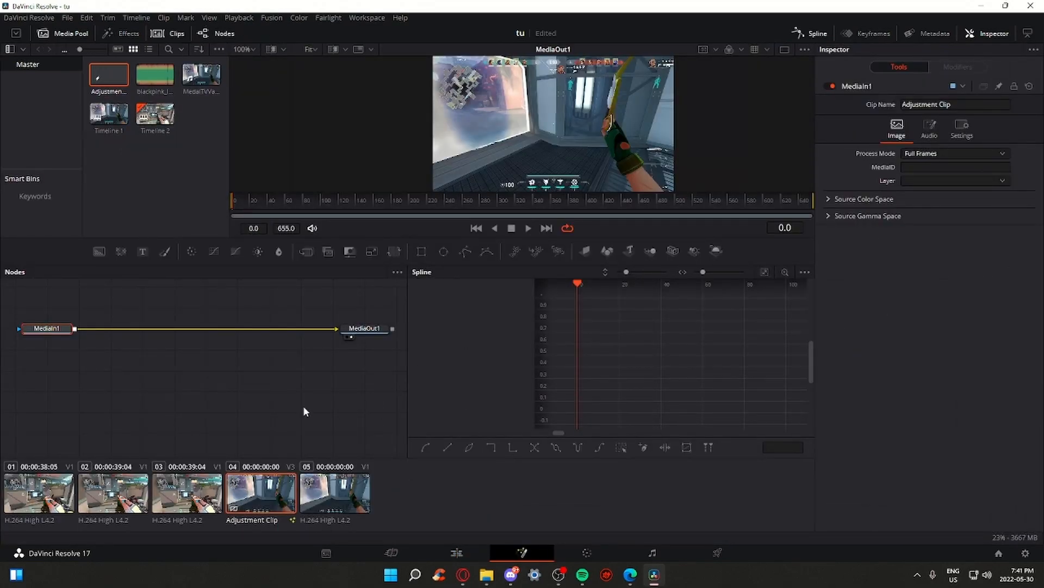
{"action": "key", "text": "shift+space"}
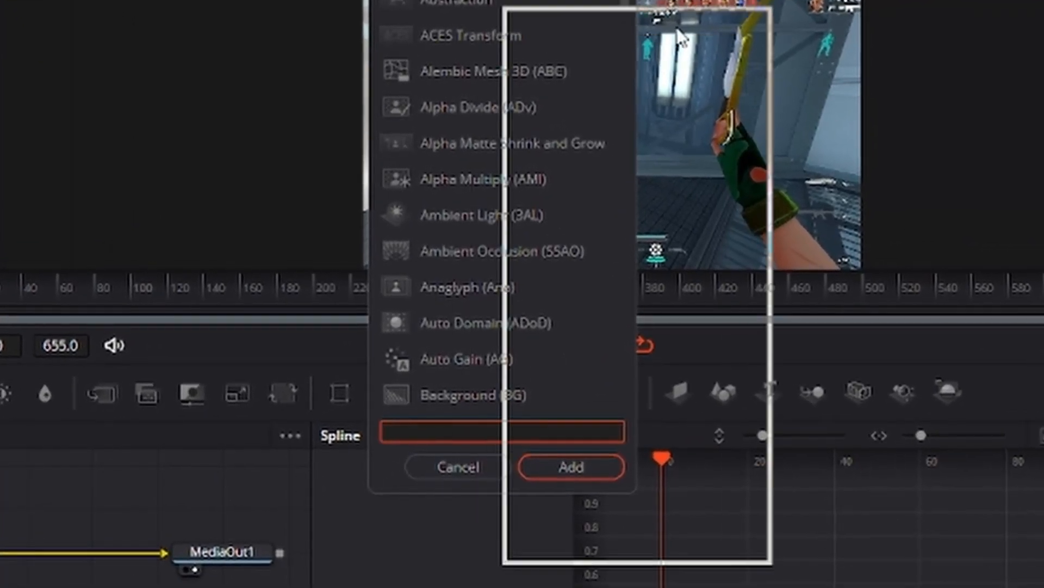
{"action": "type", "text": "xf"}
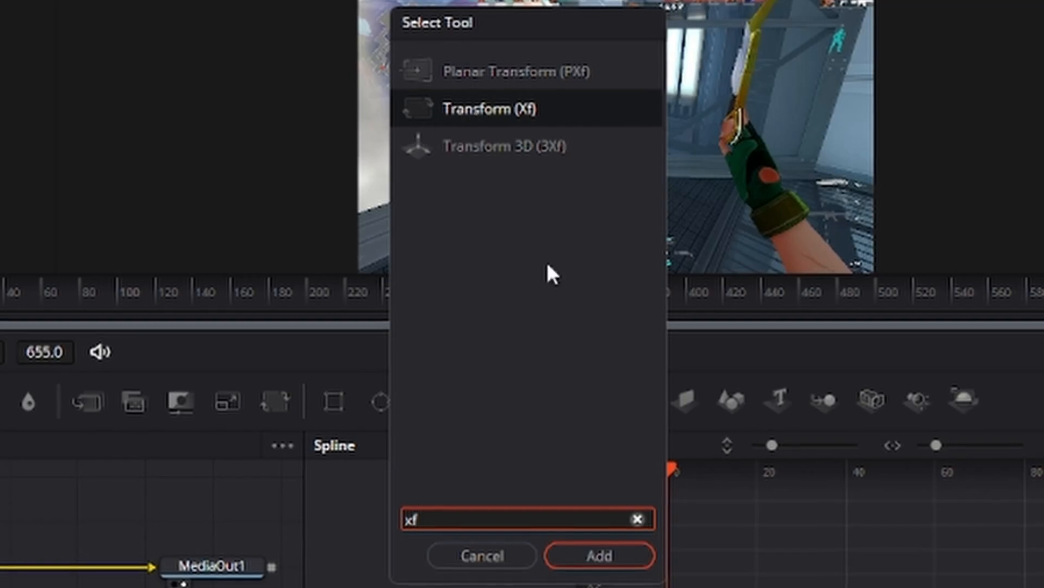
{"action": "left_click", "coordinate": [601, 555]}
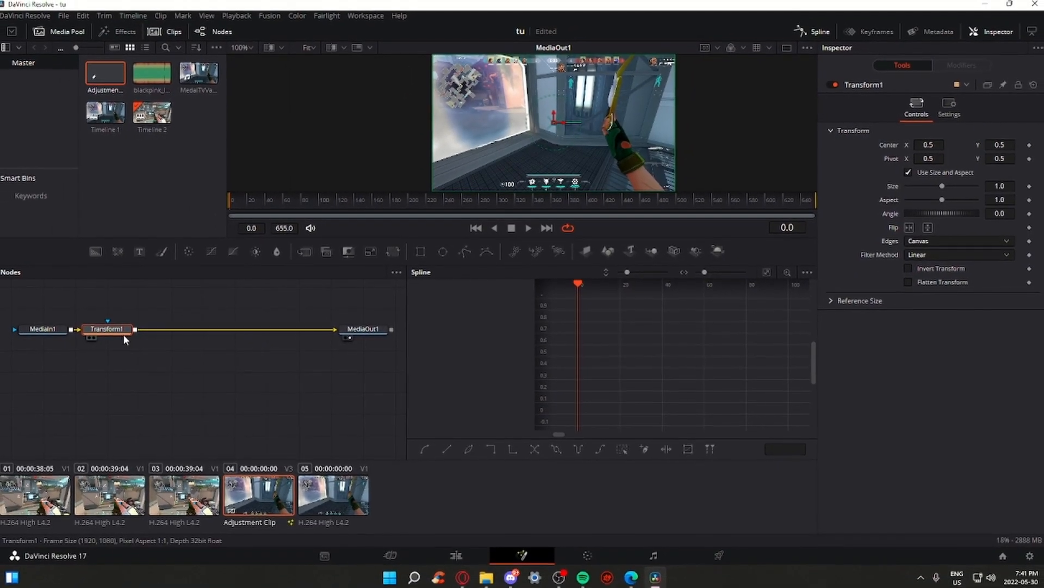
{"action": "left_click_drag", "start_coordinate": [125, 338], "coordinate": [149, 342]}
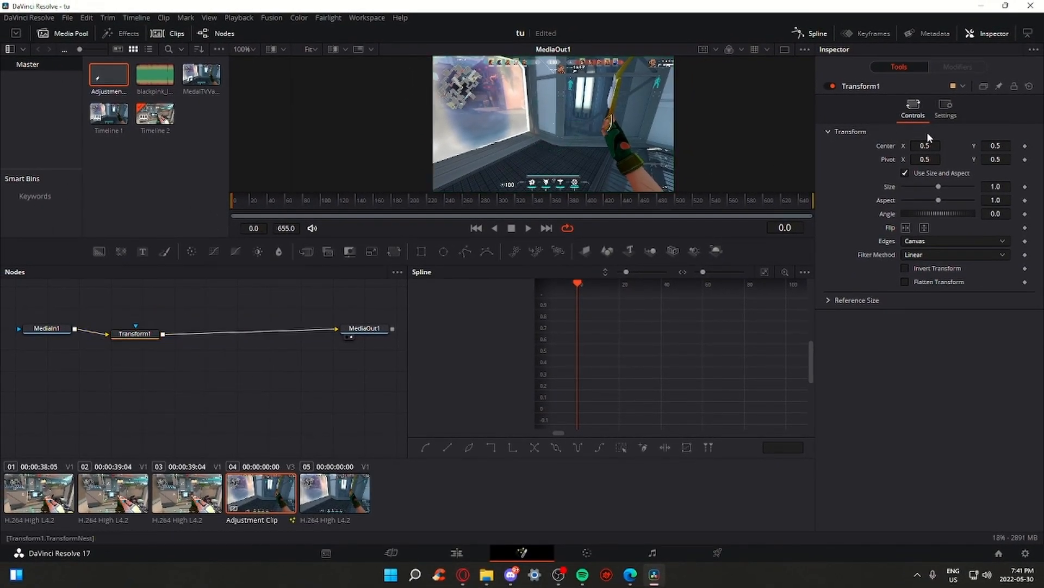
Try out the Transform's Center X and Size sliders to see how they move and scale the image
{"action": "mouse_move", "coordinate": [927, 145]}
{"action": "left_mouse_down"}
{"action": "mouse_move", "coordinate": [1003, 145]}
{"action": "mouse_move", "coordinate": [920, 146]}
{"action": "left_mouse_up"}
{"action": "key", "text": "ctrl+z"}
{"action": "key", "text": "ctrl+z"}
{"action": "left_click_drag", "start_coordinate": [937, 186], "coordinate": [975, 187]}
{"action": "key", "text": "ctrl+z"}
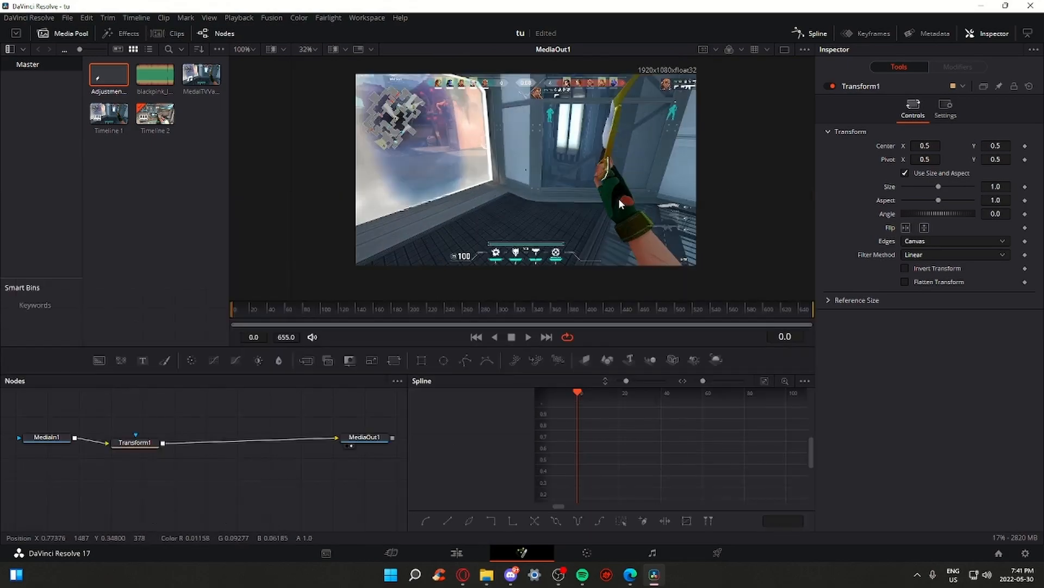
{"action": "scroll", "coordinate": [618, 198], "scroll_direction": "up", "scroll_amount": 1}
{"action": "scroll", "coordinate": [619, 198], "scroll_direction": "down", "scroll_amount": 3}
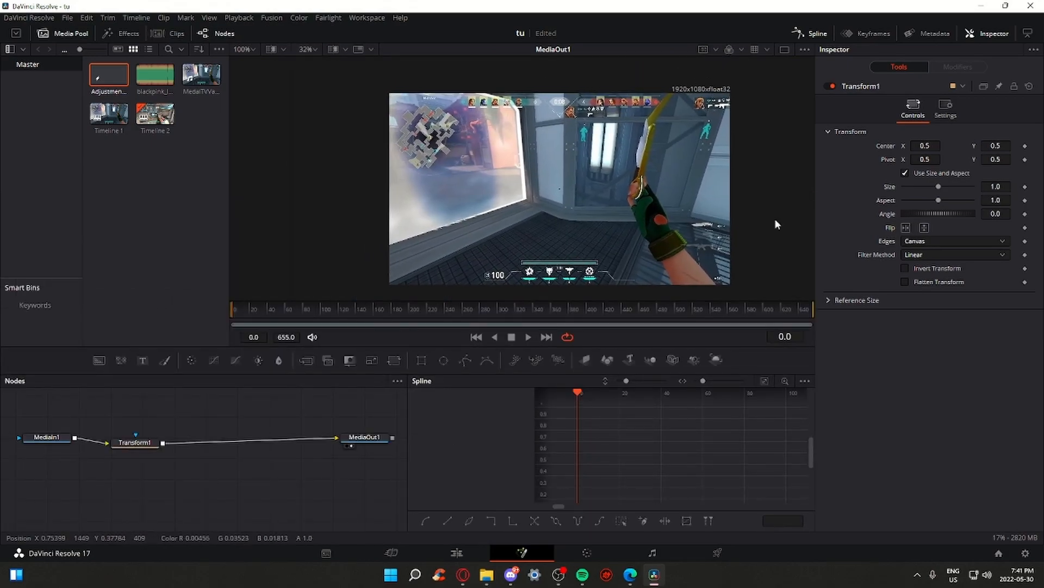
{"action": "mouse_move", "coordinate": [938, 186]}
{"action": "left_mouse_down"}
{"action": "mouse_move", "coordinate": [928, 189]}
{"action": "mouse_move", "coordinate": [962, 197]}
{"action": "mouse_move", "coordinate": [942, 187]}
{"action": "left_mouse_up"}
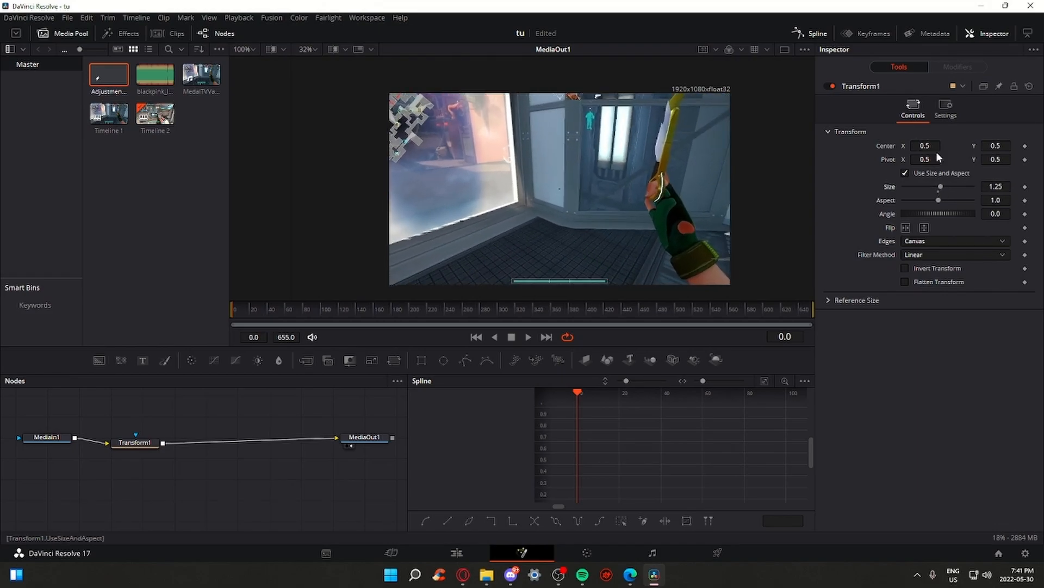
{"action": "left_click_drag", "start_coordinate": [926, 146], "coordinate": [898, 146]}
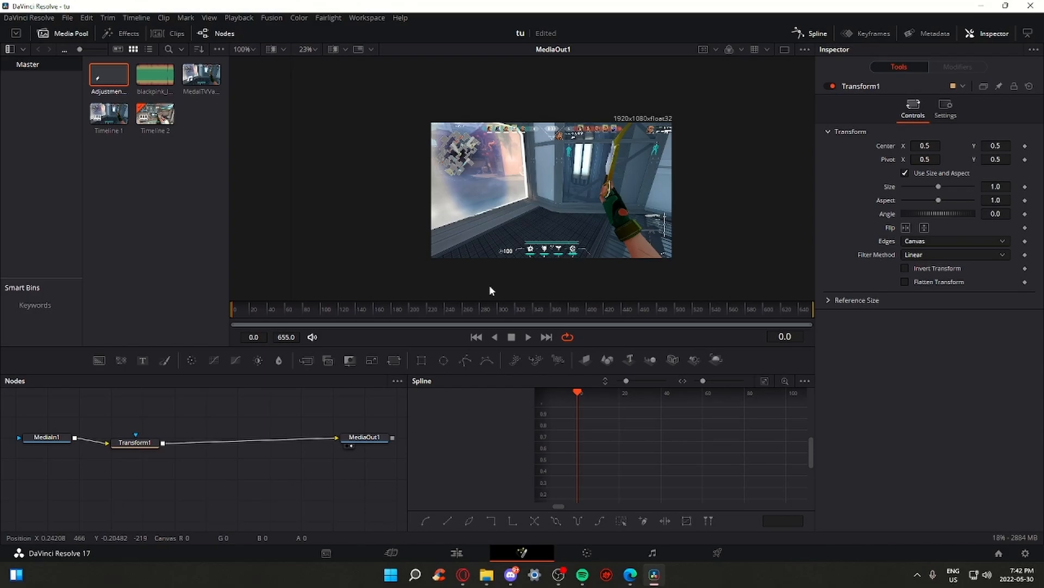
Return to frame 0 and keyframe Size at 1.0 and Center at 0.5, 0.5
{"action": "left_click_drag", "start_coordinate": [531, 374], "coordinate": [531, 334]}
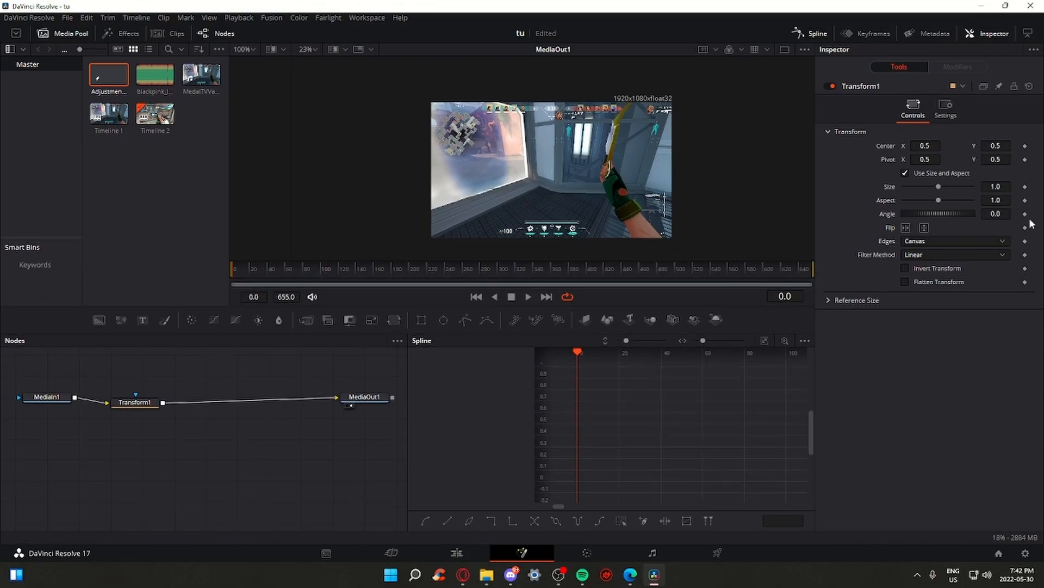
{"action": "left_click", "coordinate": [351, 266]}
{"action": "scroll", "coordinate": [351, 265], "scroll_direction": "up", "scroll_amount": 3}
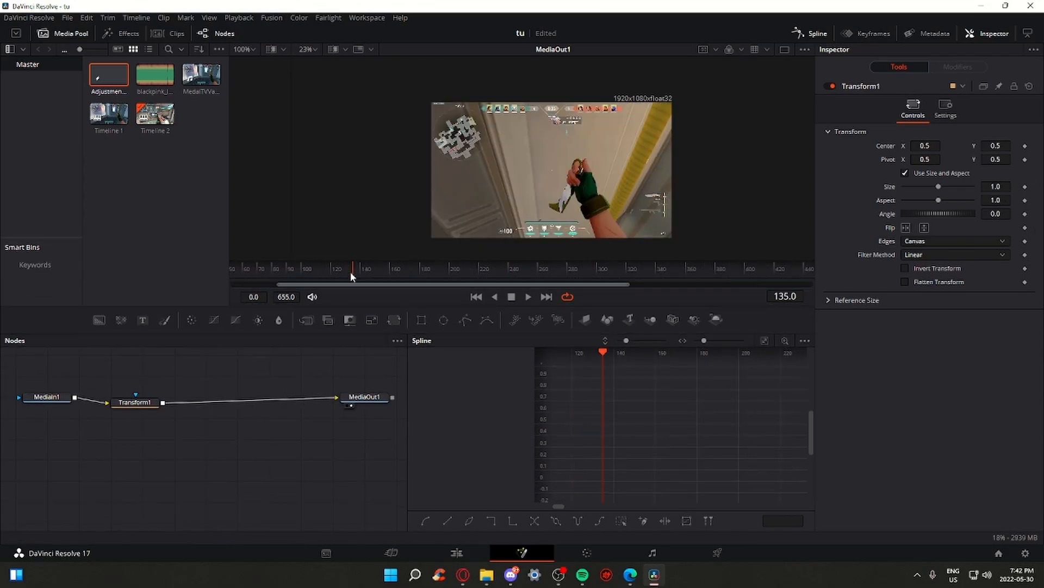
{"action": "scroll", "coordinate": [351, 267], "scroll_direction": "down", "scroll_amount": 1}
{"action": "left_click_drag", "start_coordinate": [352, 267], "coordinate": [232, 270]}
{"action": "left_click_drag", "start_coordinate": [626, 187], "coordinate": [620, 180]}
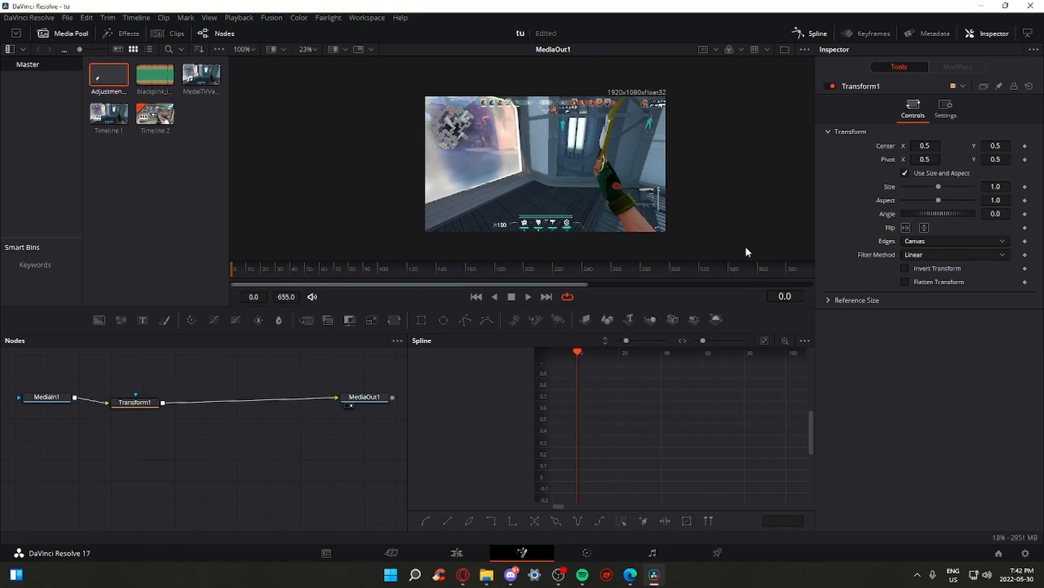
{"action": "left_click", "coordinate": [1025, 187]}
{"action": "left_click", "coordinate": [1026, 147]}
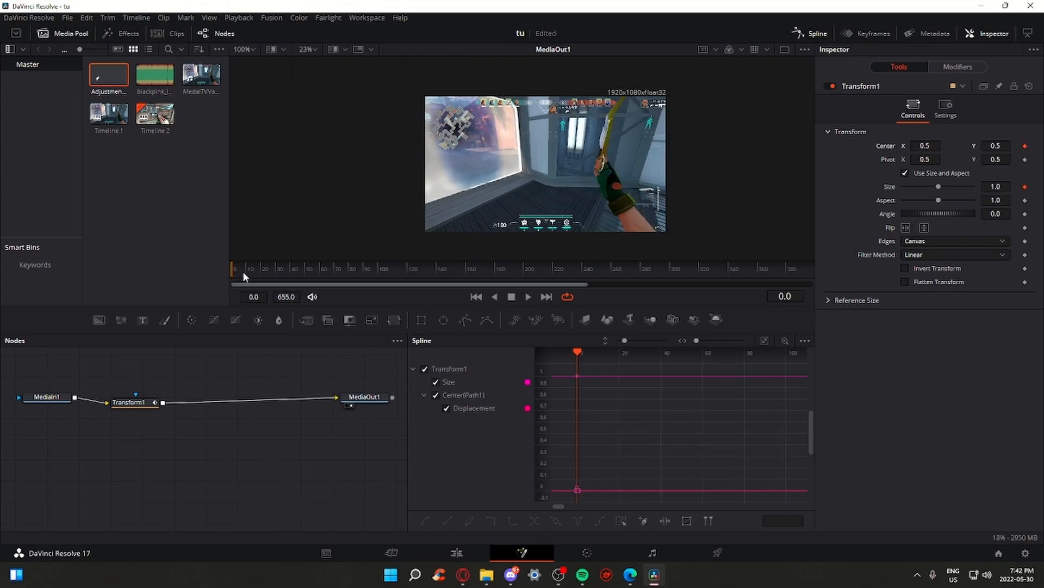
At frame 40 set Size to 1.51 and Center to 0.451, 0.565, then preview from frame 0
{"action": "left_click_drag", "start_coordinate": [235, 270], "coordinate": [369, 280]}
{"action": "scroll", "coordinate": [651, 412], "scroll_direction": "down", "scroll_amount": 3}
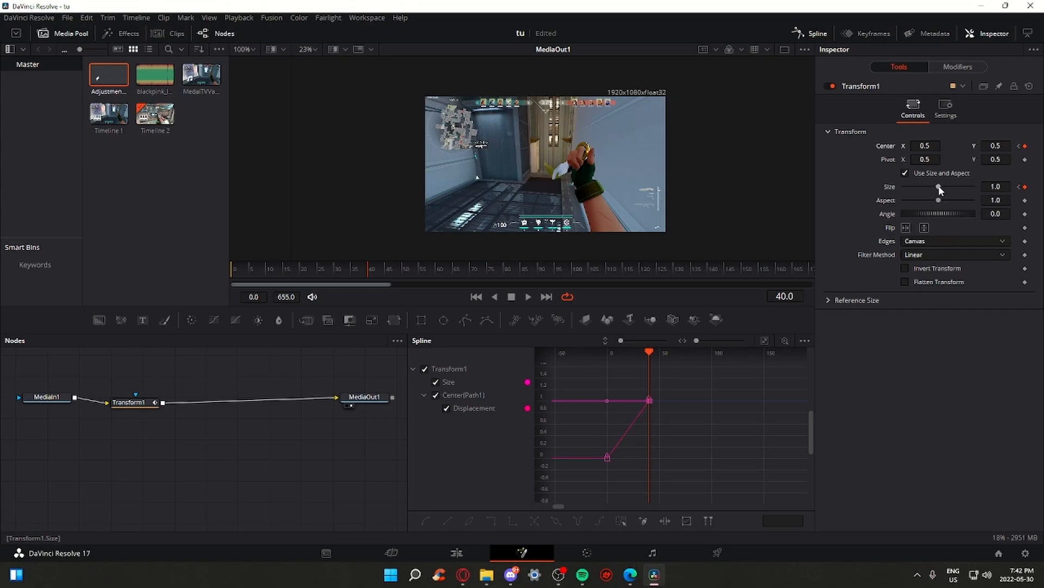
{"action": "left_click_drag", "start_coordinate": [939, 186], "coordinate": [942, 187]}
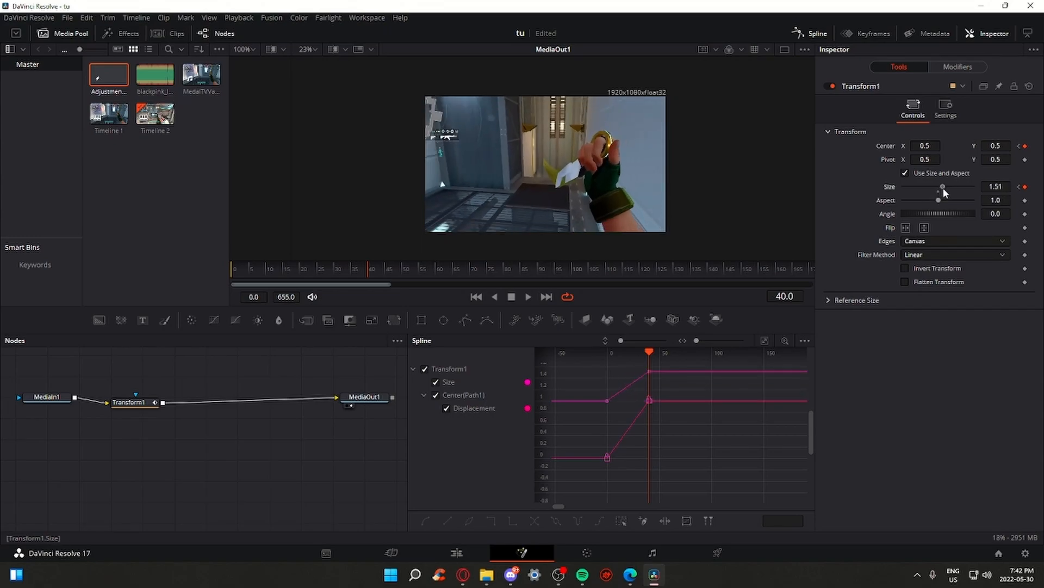
{"action": "left_click_drag", "start_coordinate": [924, 145], "coordinate": [913, 145]}
{"action": "mouse_move", "coordinate": [995, 146]}
{"action": "left_mouse_down"}
{"action": "mouse_move", "coordinate": [1042, 145]}
{"action": "mouse_move", "coordinate": [1013, 145]}
{"action": "left_mouse_up"}
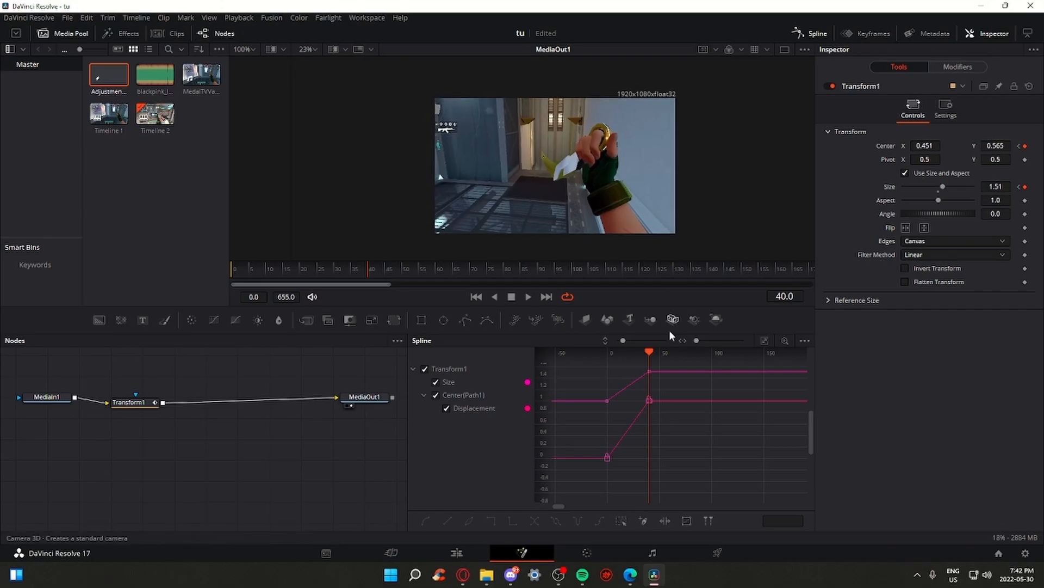
{"action": "left_click_drag", "start_coordinate": [290, 269], "coordinate": [187, 249]}
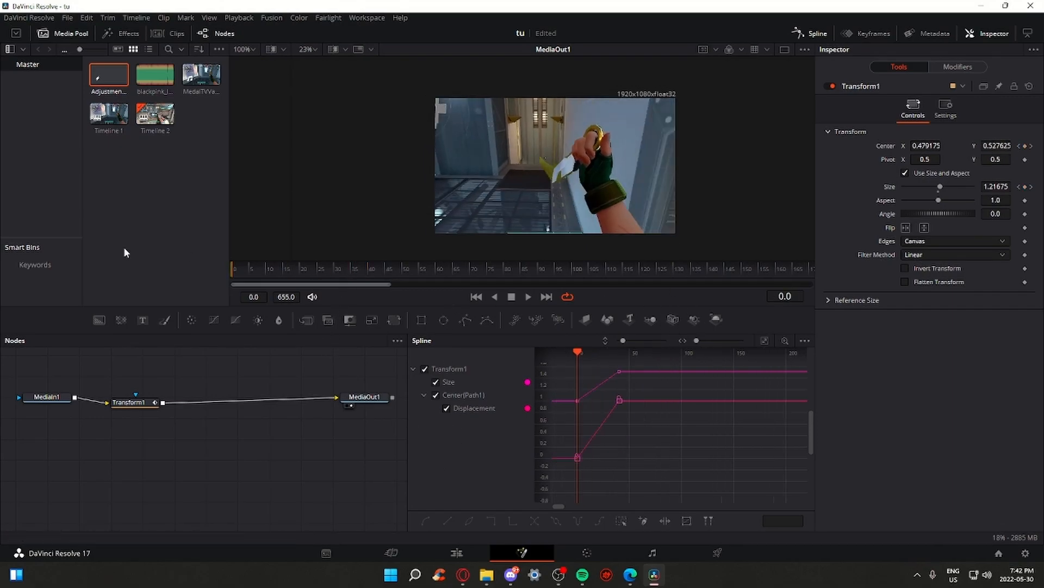
{"action": "key", "text": "space"}
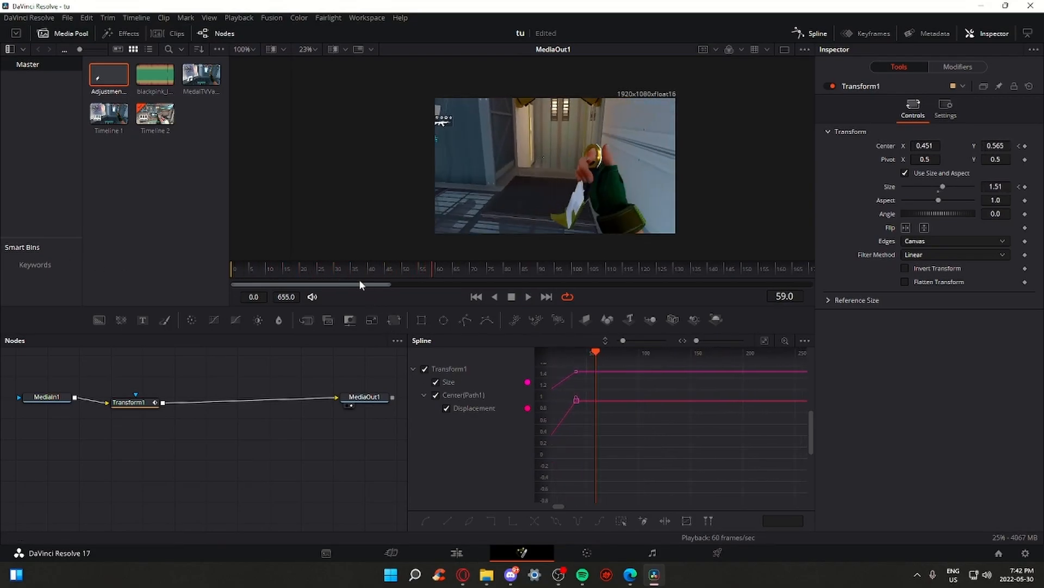
{"action": "key", "text": "space"}
Open the Spline panel and toggle the Size and Center displacement curves off and back on
{"action": "left_click_drag", "start_coordinate": [344, 267], "coordinate": [103, 255]}
{"action": "left_click_drag", "start_coordinate": [581, 438], "coordinate": [606, 447]}
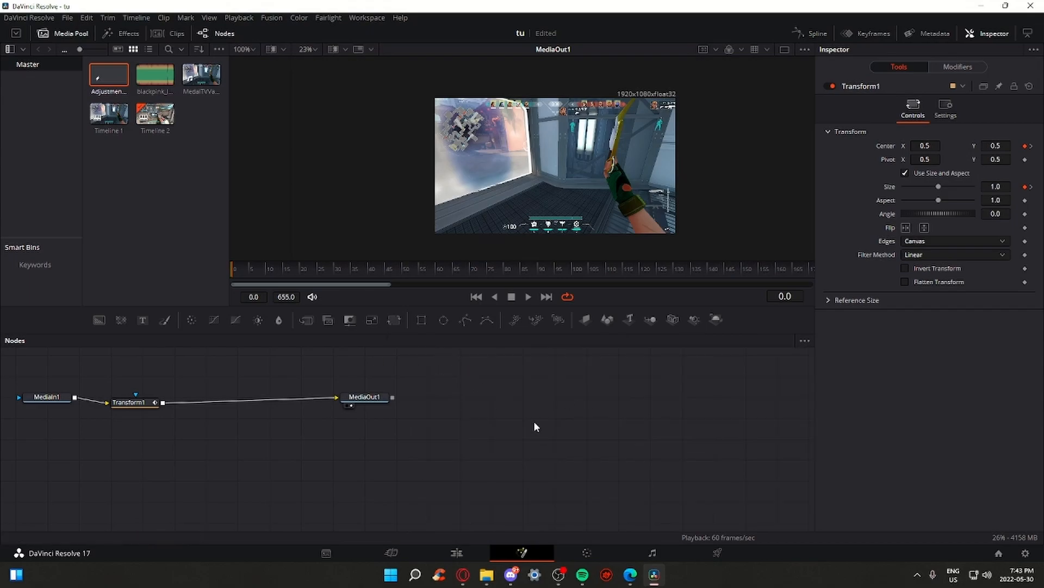
{"action": "left_click_drag", "start_coordinate": [427, 414], "coordinate": [561, 433]}
{"action": "scroll", "coordinate": [471, 417], "scroll_direction": "down", "scroll_amount": 3}
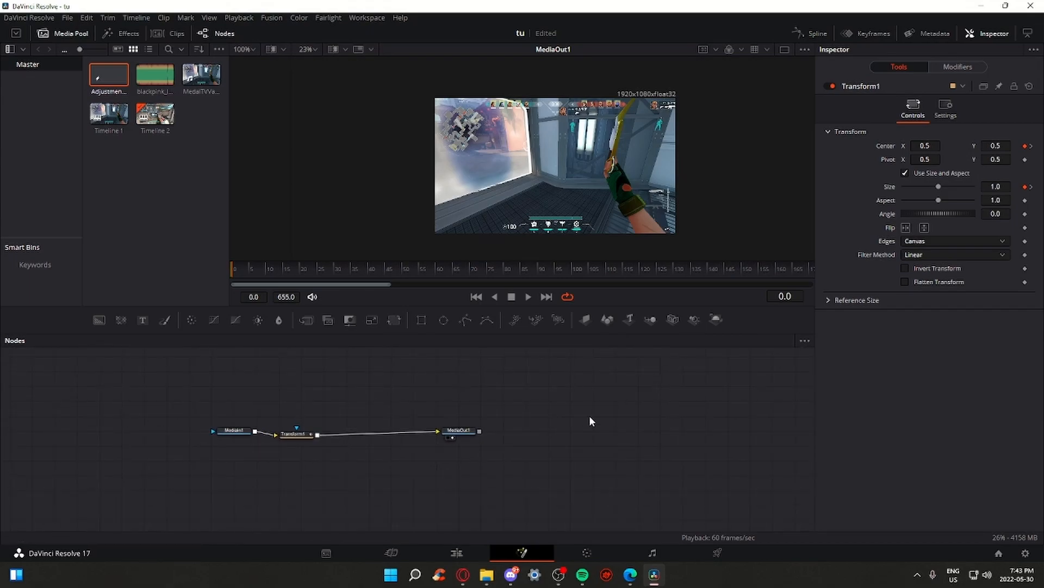
{"action": "left_click", "coordinate": [814, 34]}
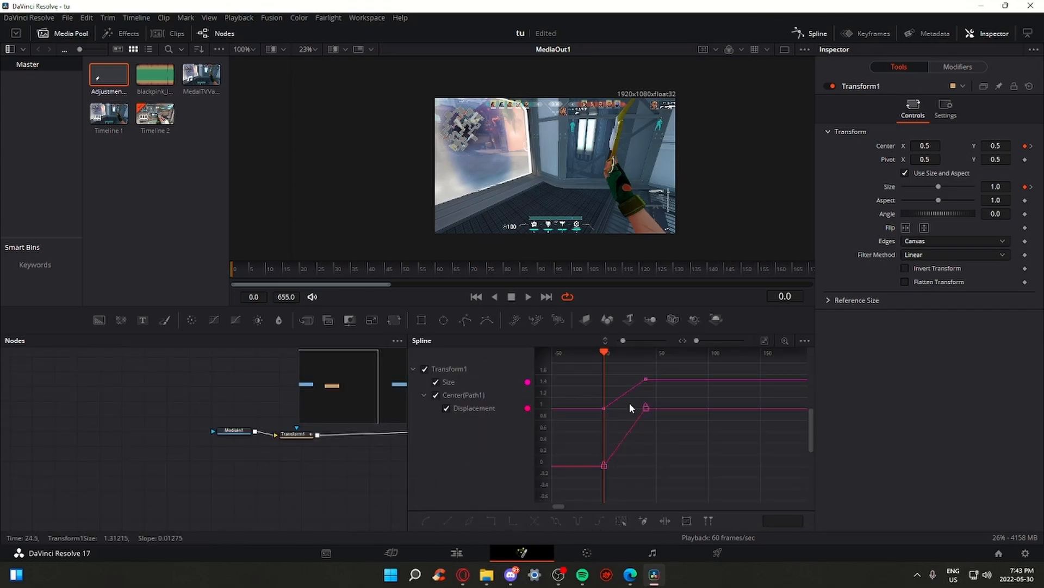
{"action": "left_click_drag", "start_coordinate": [683, 450], "coordinate": [745, 445]}
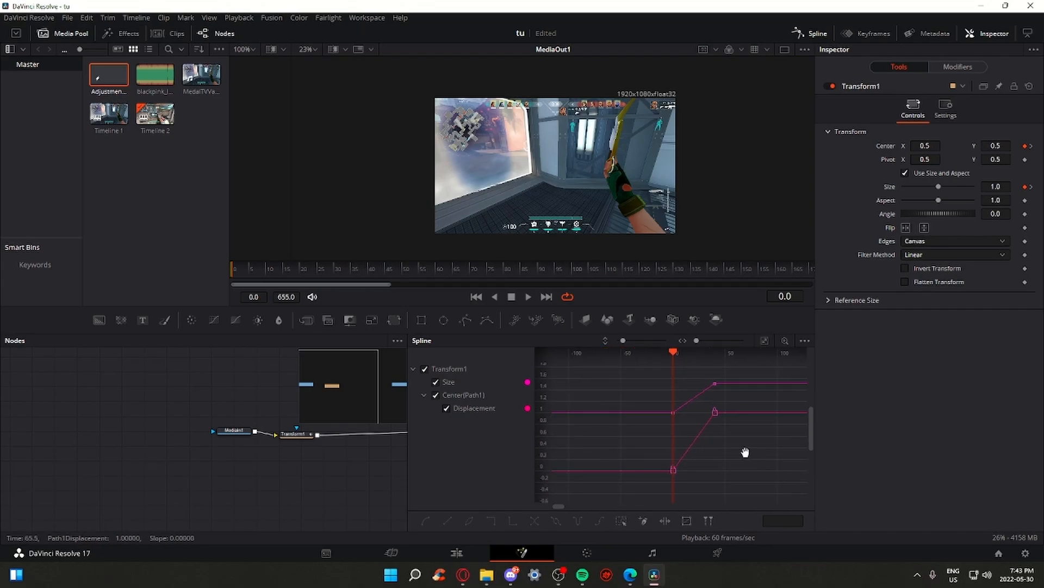
{"action": "left_click", "coordinate": [447, 408]}
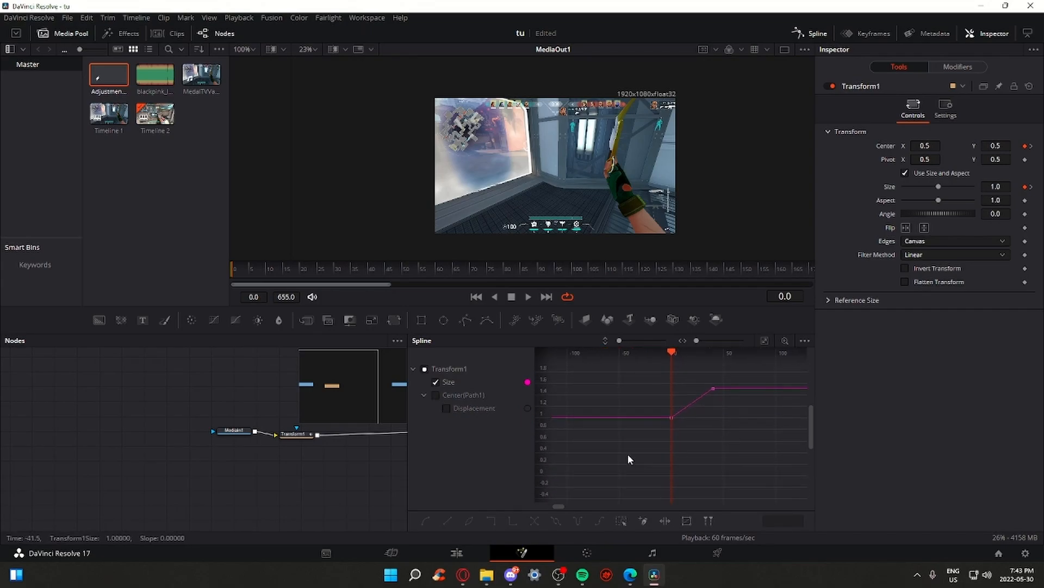
{"action": "left_click", "coordinate": [436, 394]}
{"action": "left_click", "coordinate": [436, 382]}
{"action": "left_click_drag", "start_coordinate": [658, 473], "coordinate": [716, 441]}
{"action": "left_click", "coordinate": [438, 381]}
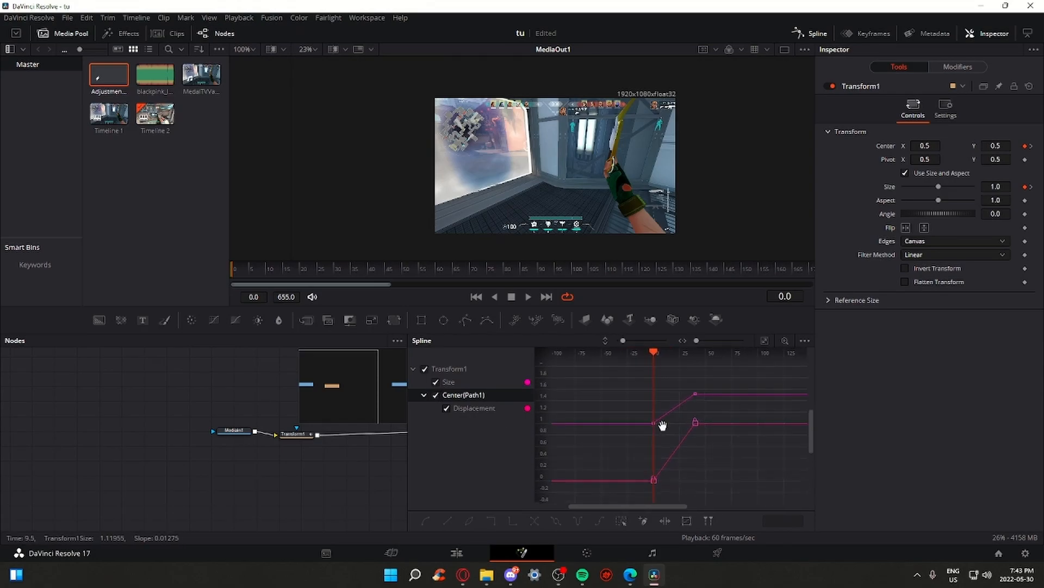
Play the zoom to frame 40 and marquee-select the Size and Center keyframes in the spline graph
{"action": "scroll", "coordinate": [705, 397], "scroll_direction": "up", "scroll_amount": 5}
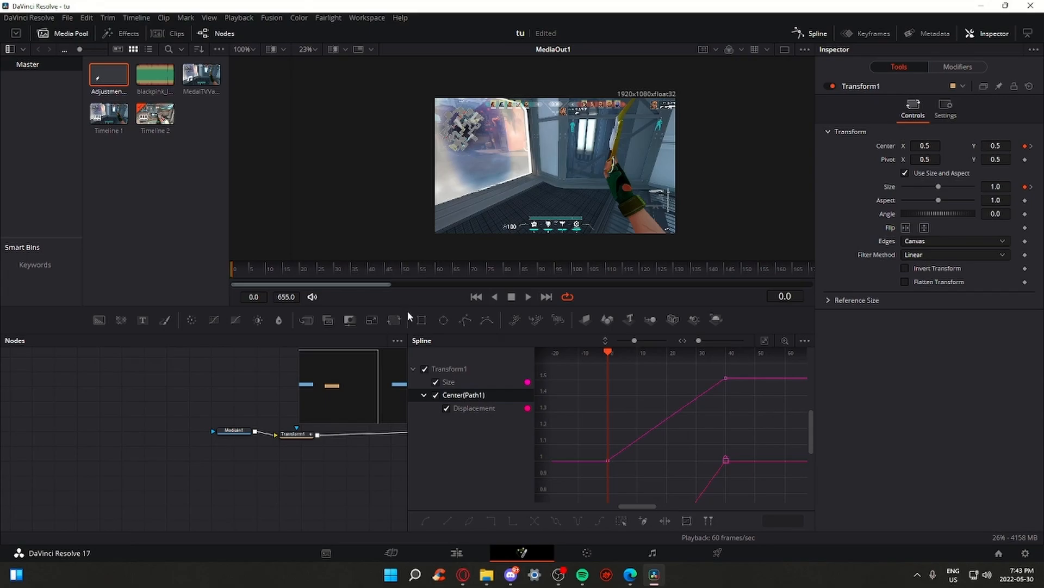
{"action": "key", "text": "space"}
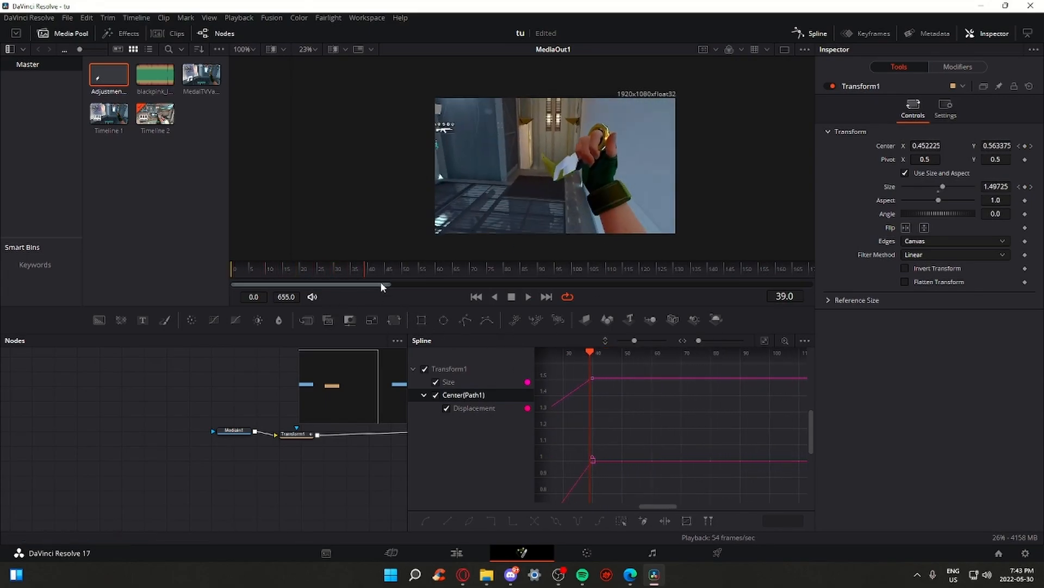
{"action": "left_click_drag", "start_coordinate": [368, 269], "coordinate": [367, 273]}
{"action": "left_click_drag", "start_coordinate": [607, 387], "coordinate": [721, 402]}
{"action": "left_click_drag", "start_coordinate": [576, 488], "coordinate": [736, 393]}
{"action": "left_click_drag", "start_coordinate": [656, 423], "coordinate": [677, 447]}
Ease the Size curve into the frame-40 keyframe and preview the zoom
{"action": "scroll", "coordinate": [678, 435], "scroll_direction": "up", "scroll_amount": 1}
{"action": "scroll", "coordinate": [677, 449], "scroll_direction": "down", "scroll_amount": 1}
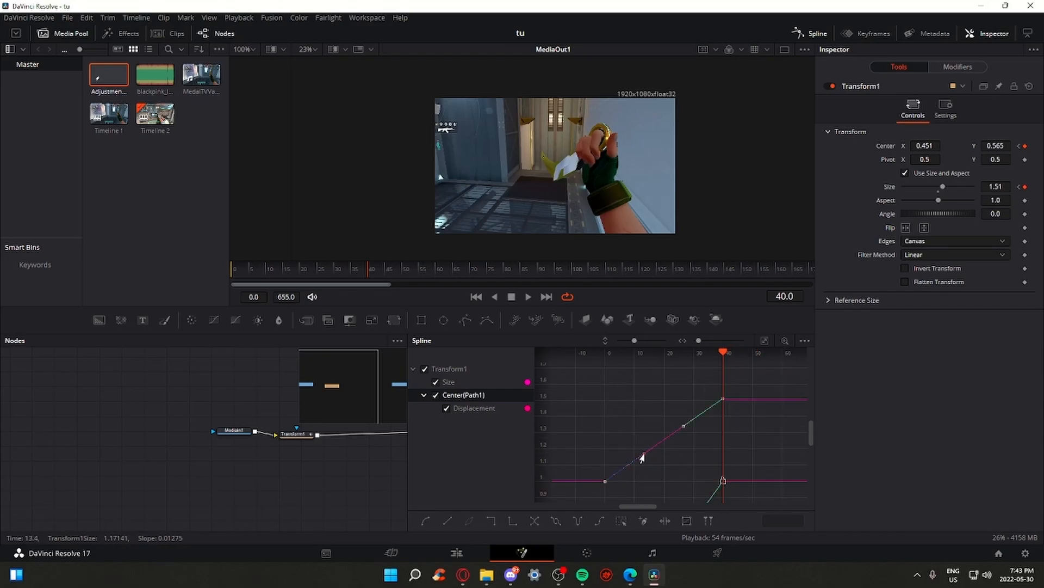
{"action": "left_click_drag", "start_coordinate": [631, 468], "coordinate": [668, 482]}
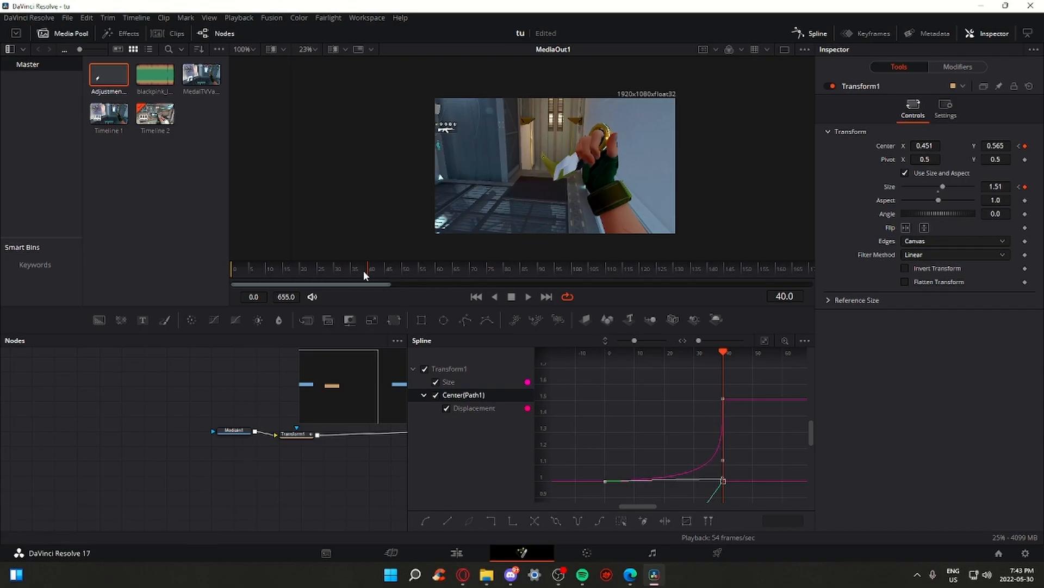
{"action": "key", "text": "space"}
{"action": "key", "text": "space"}
{"action": "left_click_drag", "start_coordinate": [251, 270], "coordinate": [336, 286]}
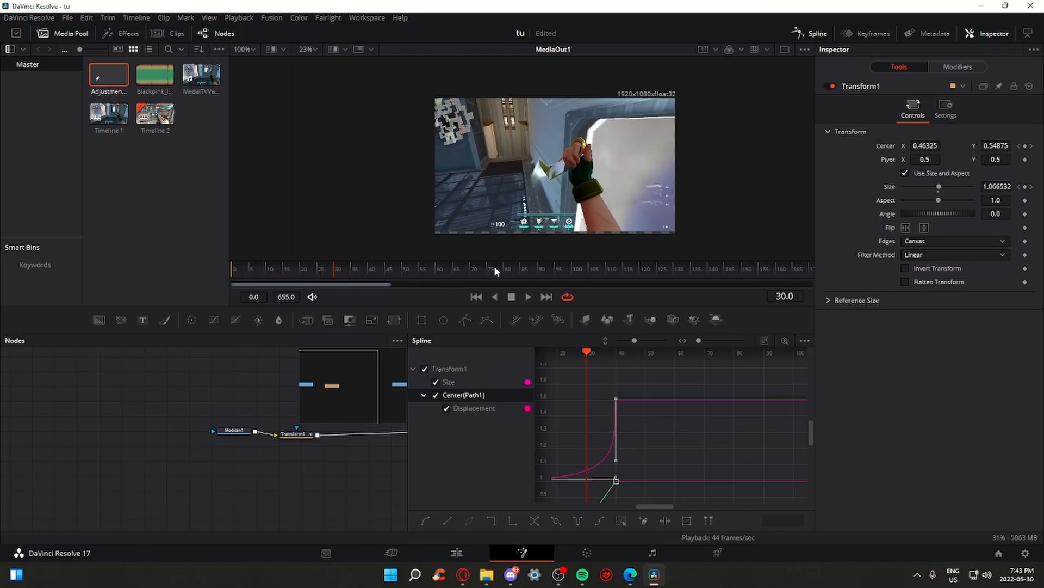
Bend the displacement curve so it stays low then rises steeply, and play it back
{"action": "scroll", "coordinate": [615, 201], "scroll_direction": "up", "scroll_amount": 3}
{"action": "scroll", "coordinate": [618, 195], "scroll_direction": "down", "scroll_amount": 3}
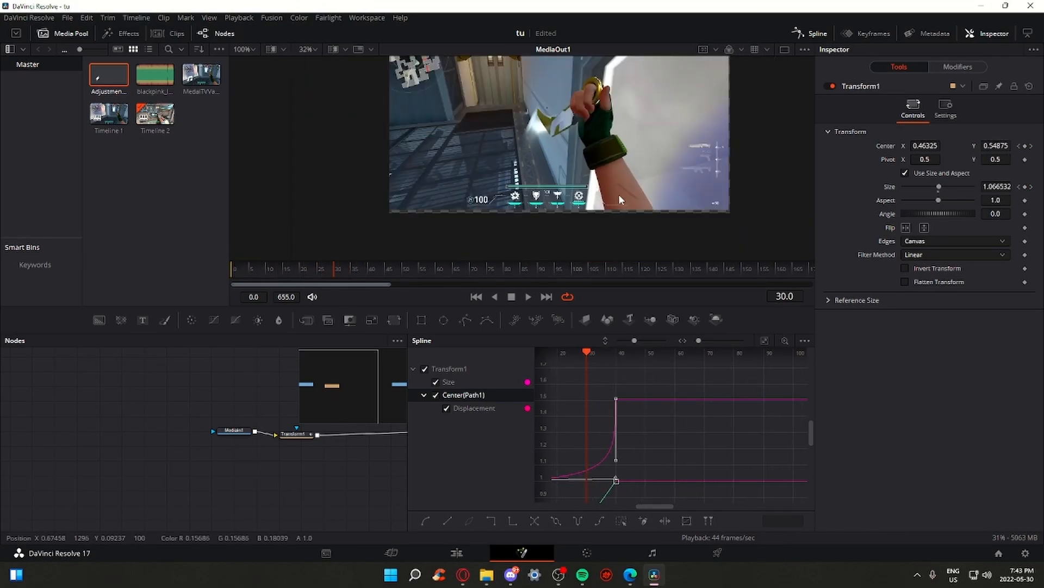
{"action": "scroll", "coordinate": [612, 439], "scroll_direction": "down", "scroll_amount": 2}
{"action": "left_click_drag", "start_coordinate": [582, 437], "coordinate": [663, 394]}
{"action": "scroll", "coordinate": [667, 412], "scroll_direction": "down", "scroll_amount": 4}
{"action": "scroll", "coordinate": [682, 400], "scroll_direction": "up", "scroll_amount": 2}
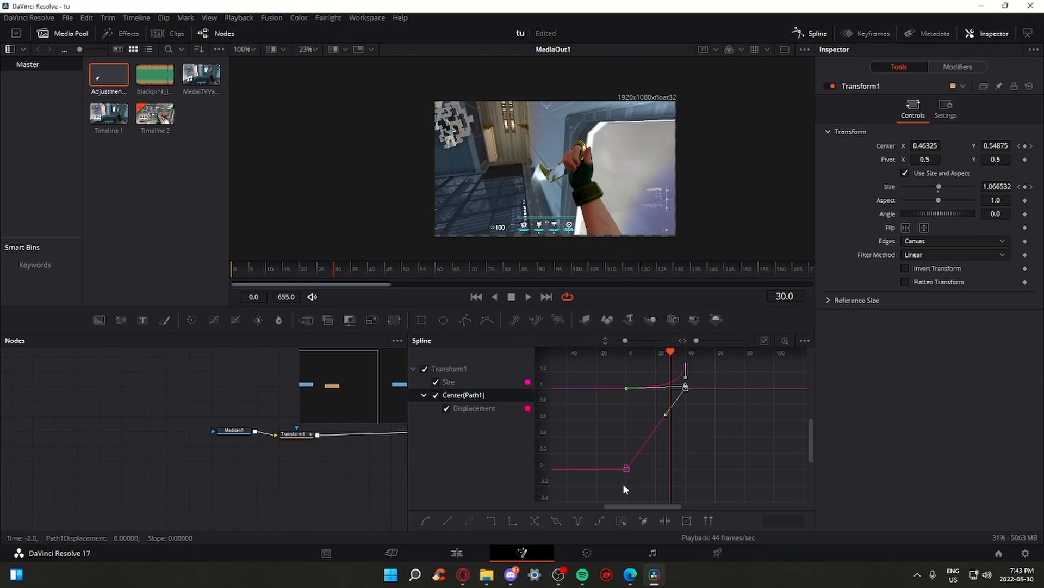
{"action": "scroll", "coordinate": [671, 433], "scroll_direction": "up", "scroll_amount": 2}
{"action": "left_click_drag", "start_coordinate": [663, 407], "coordinate": [701, 466]}
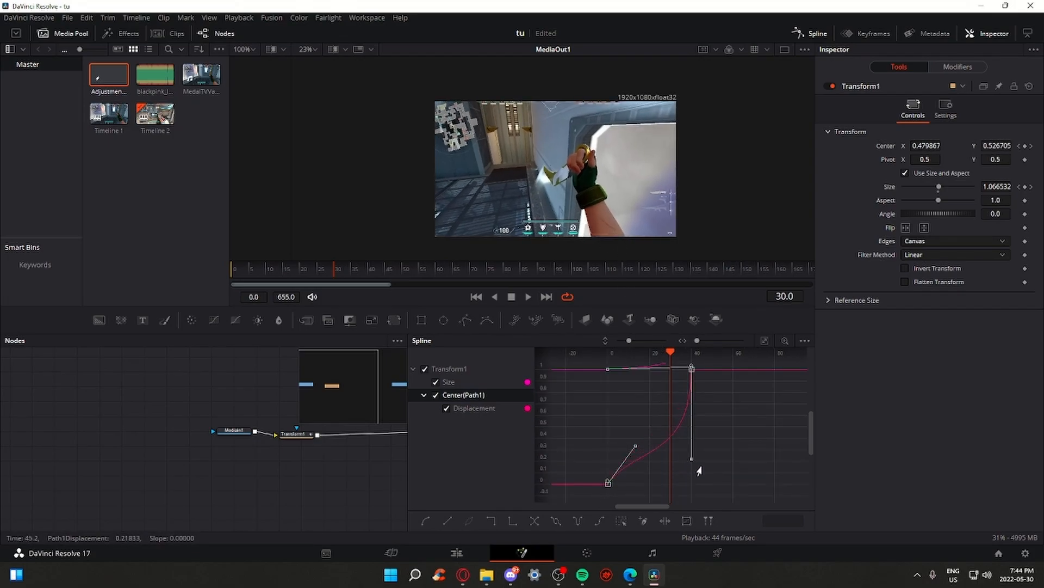
{"action": "left_click_drag", "start_coordinate": [634, 451], "coordinate": [689, 486]}
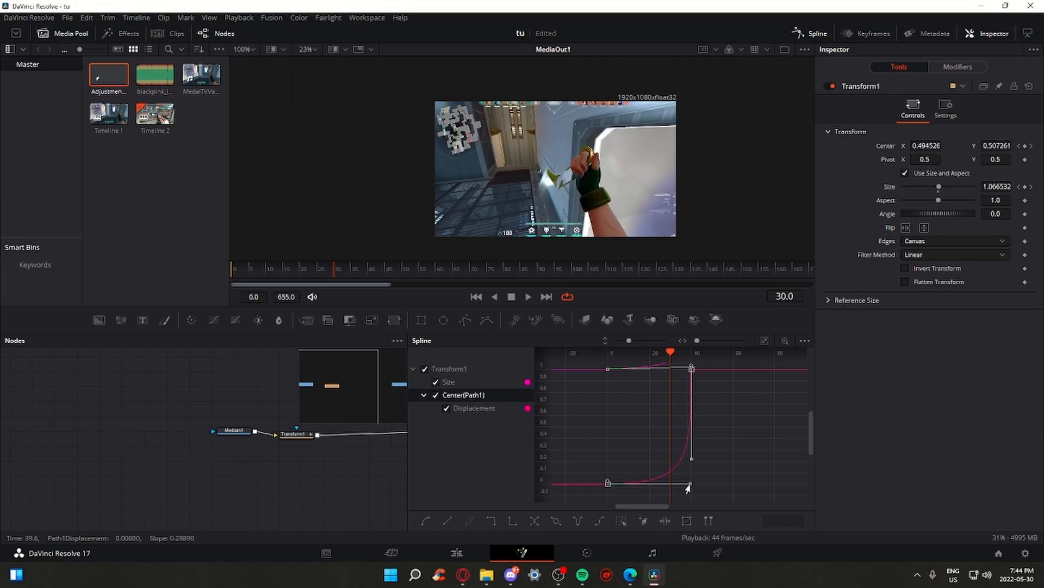
{"action": "key", "text": "space"}
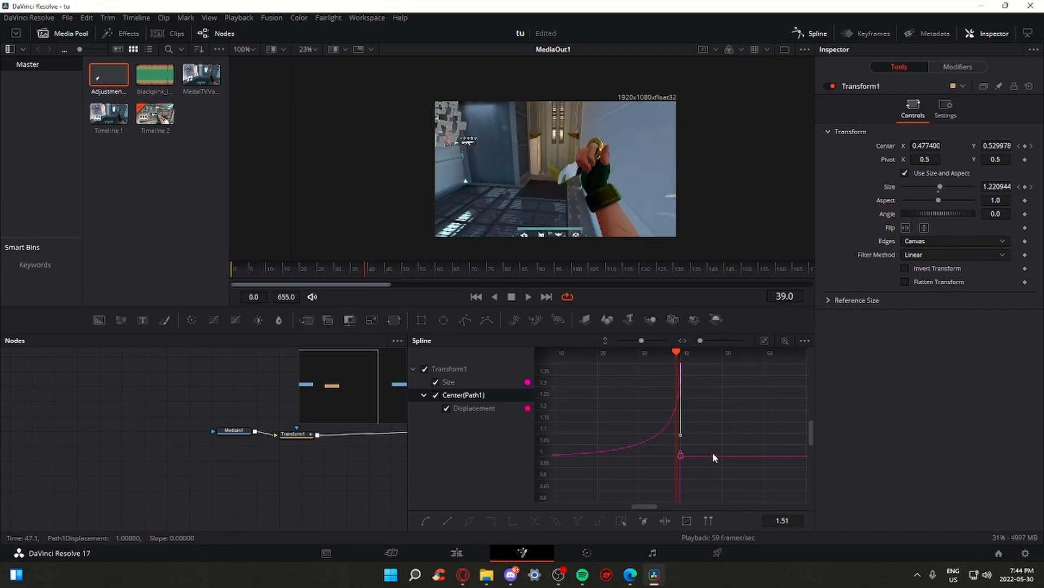
{"action": "scroll", "coordinate": [680, 432], "scroll_direction": "down", "scroll_amount": 3}
{"action": "scroll", "coordinate": [661, 428], "scroll_direction": "up", "scroll_amount": 2}
Make the curves linear, then reshape Size to rise sharply and flatten, and replay the punch
{"action": "key", "text": "l"}
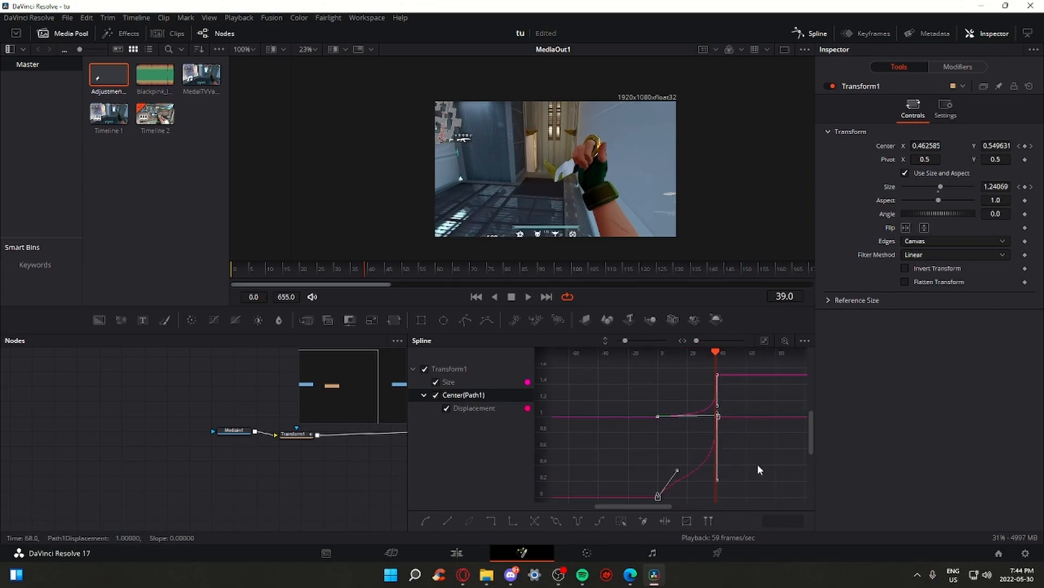
{"action": "mouse_move", "coordinate": [654, 400]}
{"action": "left_mouse_down"}
{"action": "mouse_move", "coordinate": [695, 441]}
{"action": "mouse_move", "coordinate": [642, 392]}
{"action": "left_mouse_up"}
{"action": "scroll", "coordinate": [705, 424], "scroll_direction": "up", "scroll_amount": 2}
{"action": "scroll", "coordinate": [691, 447], "scroll_direction": "up", "scroll_amount": 2}
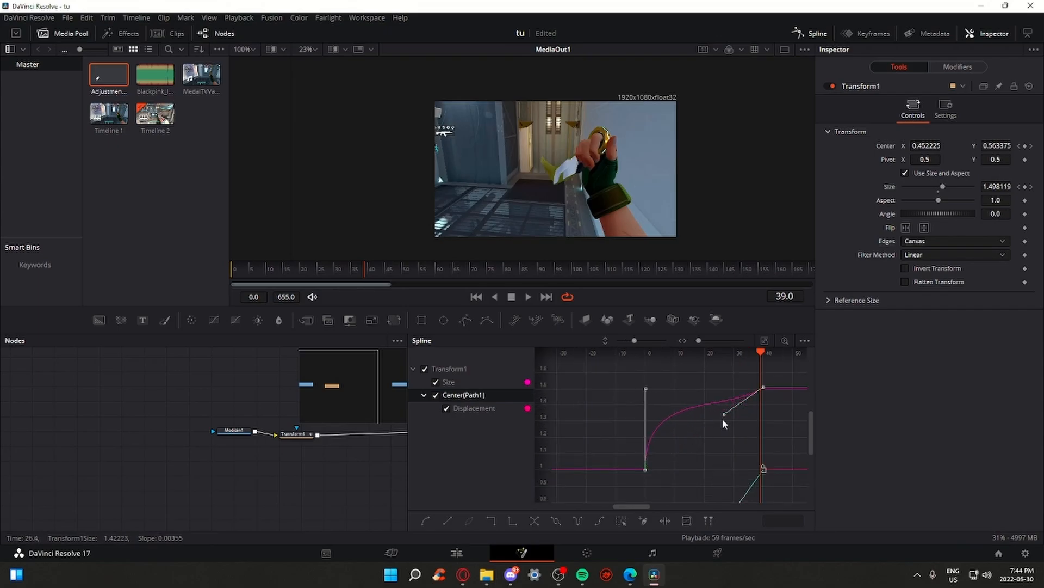
{"action": "left_click_drag", "start_coordinate": [720, 419], "coordinate": [644, 392]}
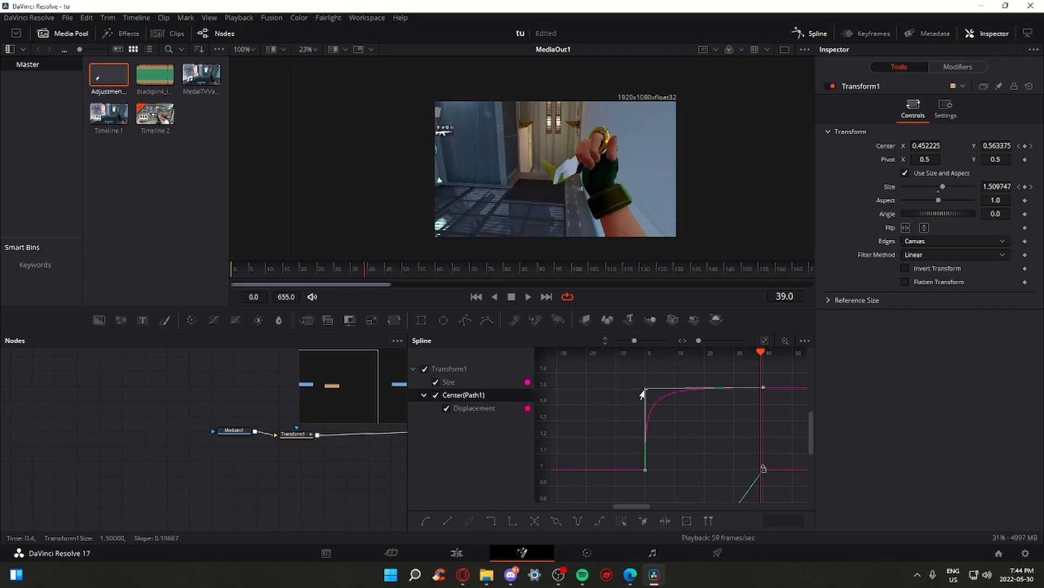
{"action": "left_click_drag", "start_coordinate": [327, 271], "coordinate": [142, 267]}
{"action": "key", "text": "space"}
{"action": "left_click_drag", "start_coordinate": [356, 271], "coordinate": [233, 273]}
{"action": "key", "text": "space"}
Refine the displacement curve's easing and stop the looping playback
{"action": "key", "text": "space"}
{"action": "scroll", "coordinate": [625, 456], "scroll_direction": "down", "scroll_amount": 3}
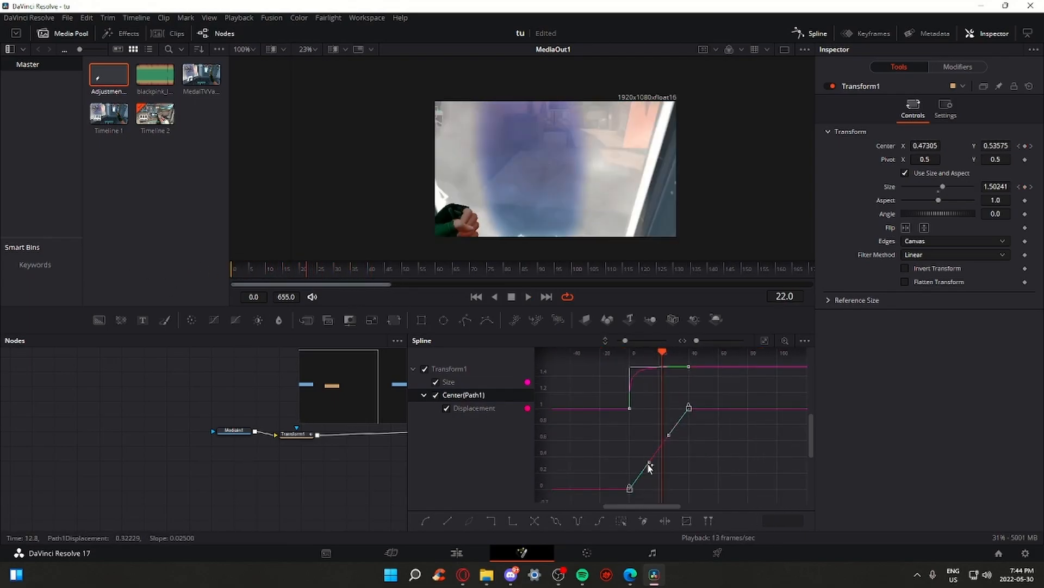
{"action": "left_click_drag", "start_coordinate": [646, 467], "coordinate": [629, 410]}
{"action": "key", "text": "space"}
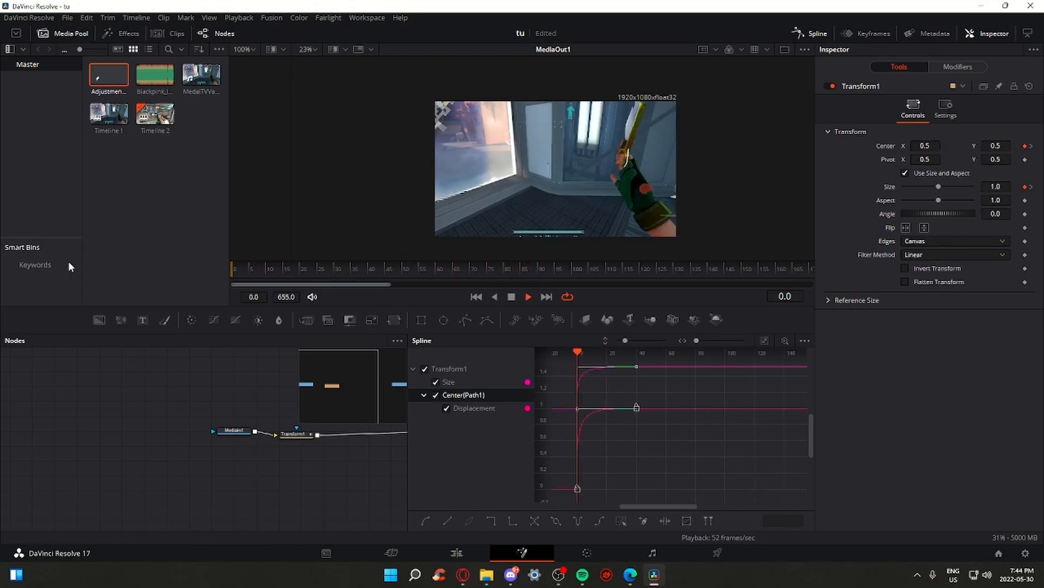
{"action": "key", "text": "space"}
{"action": "scroll", "coordinate": [585, 227], "scroll_direction": "up", "scroll_amount": 2}
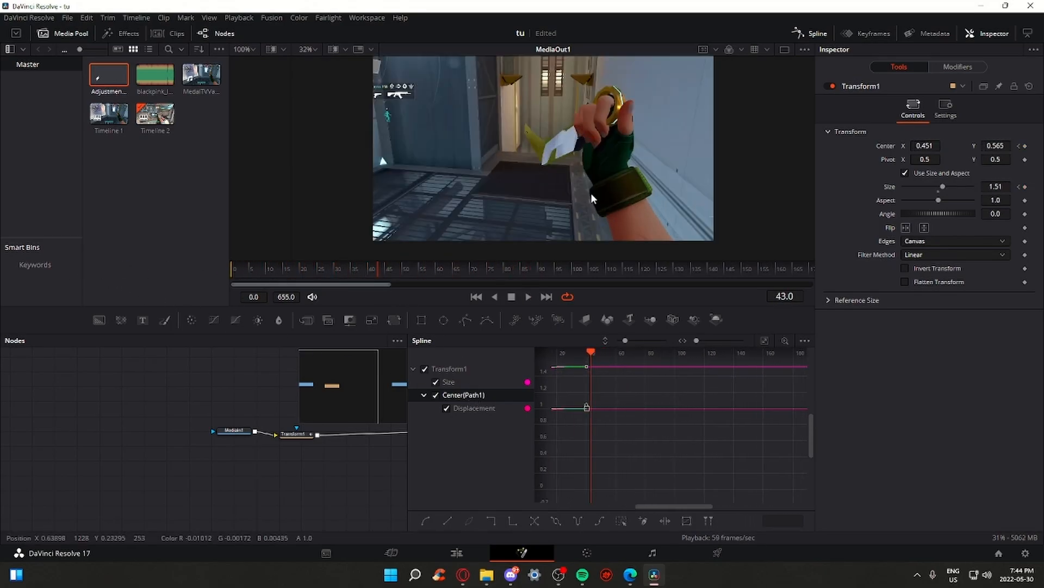
Back on the Edit page, delete the leftover clips after 01:00:32
{"action": "left_click", "coordinate": [457, 553]}
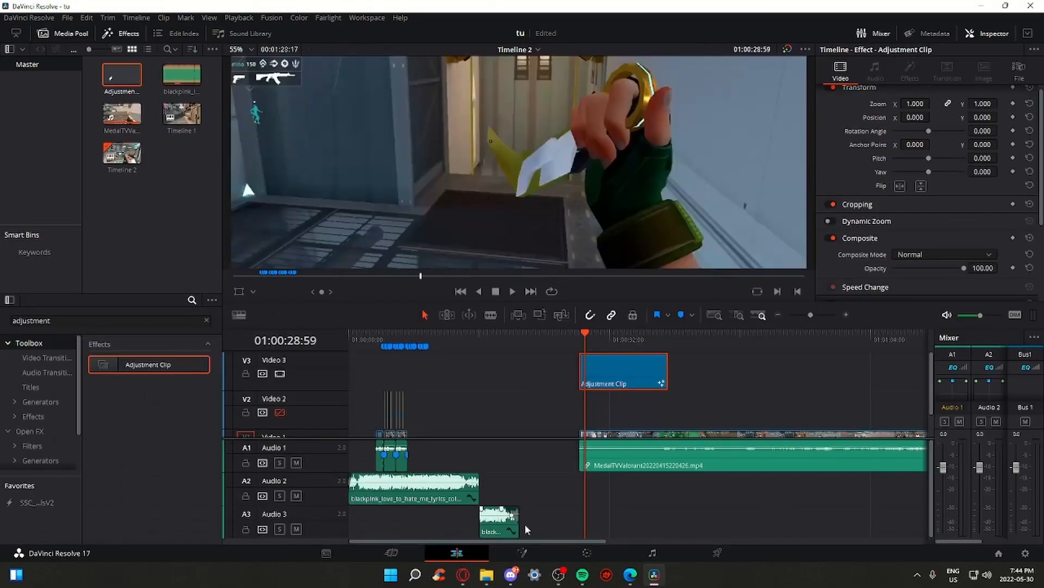
{"action": "left_click", "coordinate": [395, 335]}
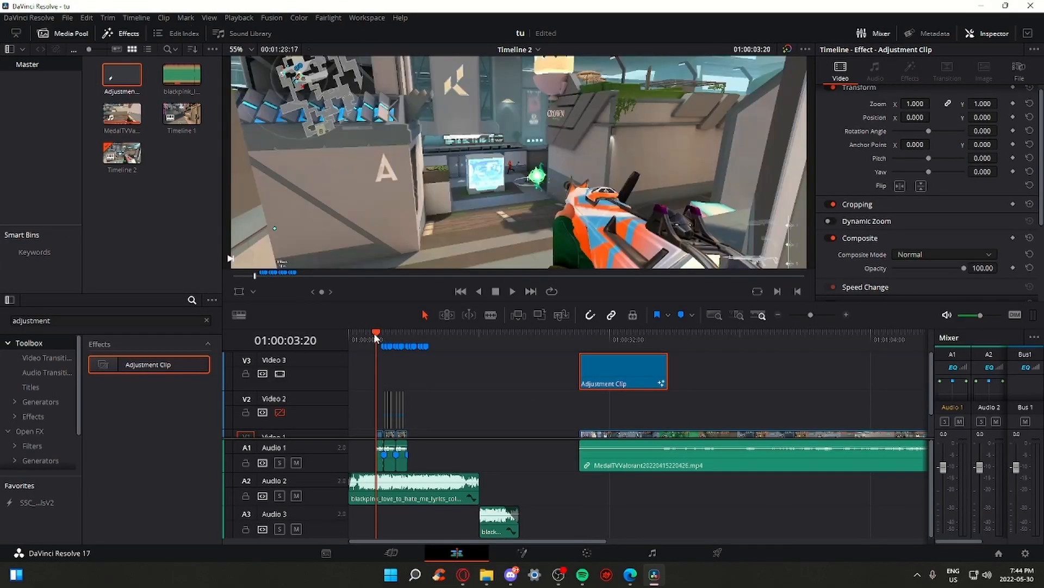
{"action": "left_click", "coordinate": [280, 412]}
{"action": "left_click_drag", "start_coordinate": [678, 494], "coordinate": [631, 356]}
{"action": "key", "text": "Delete"}
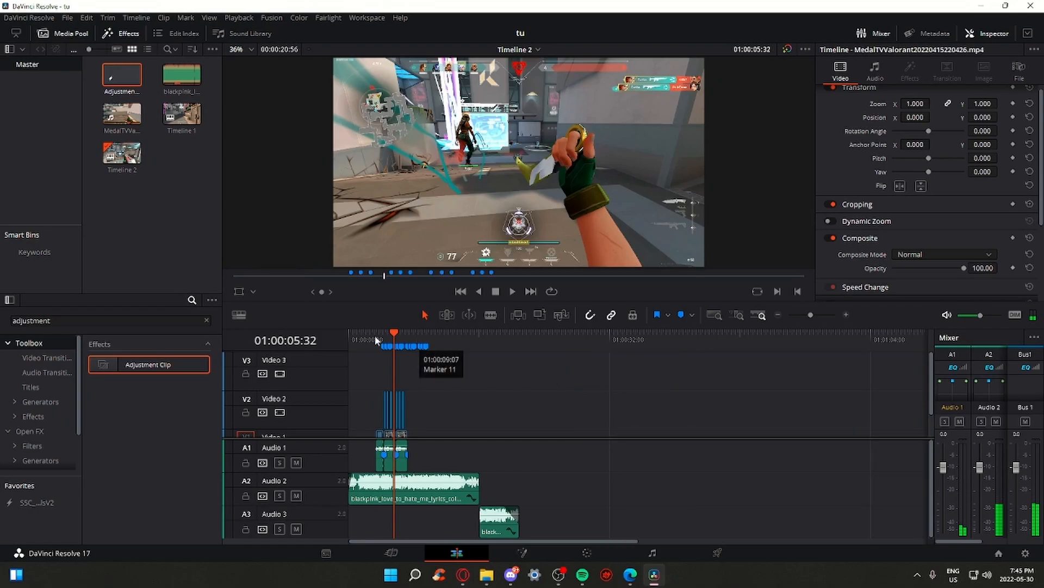
Park the playhead at 01:00:04:19 and disable the Video 2 adjustment clips
{"action": "left_click", "coordinate": [383, 334]}
{"action": "left_click_drag", "start_coordinate": [818, 315], "coordinate": [822, 316]}
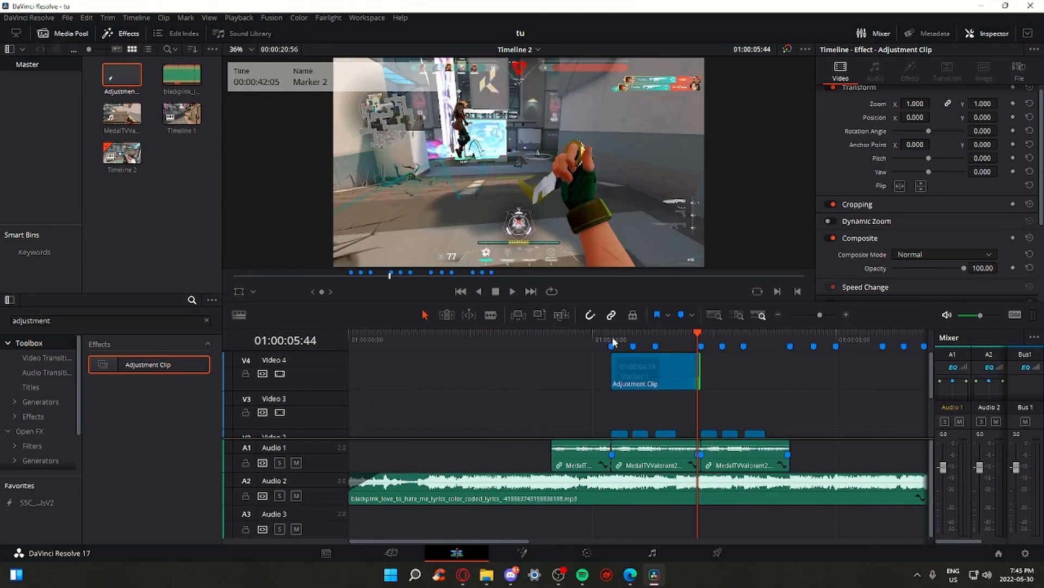
{"action": "left_click", "coordinate": [612, 333]}
{"action": "scroll", "coordinate": [643, 409], "scroll_direction": "down", "scroll_amount": 1}
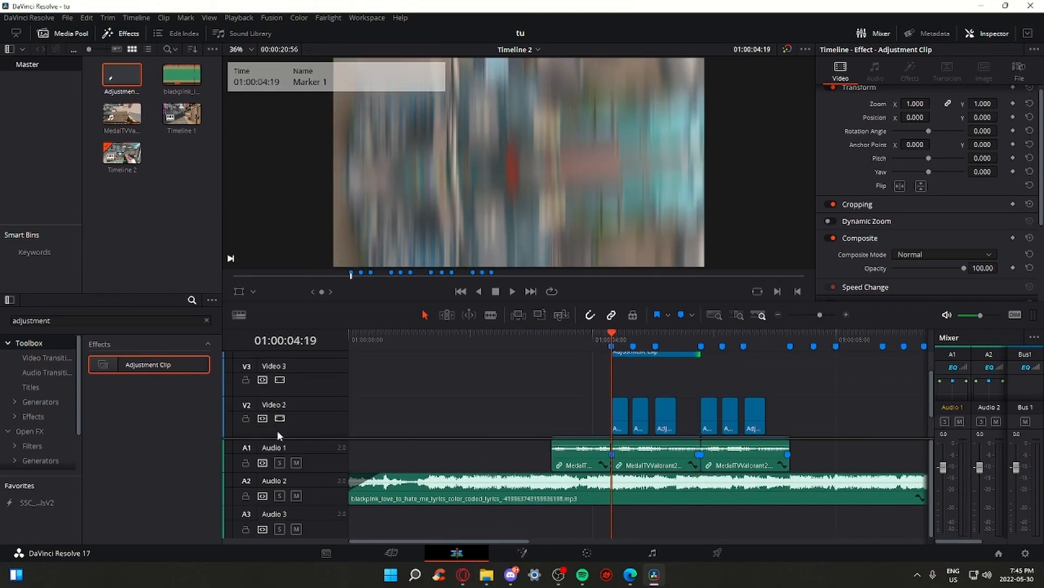
{"action": "left_click", "coordinate": [279, 419]}
Place an Adjustment Clip on Video 3 at Marker 1 and open it in Fusion
{"action": "scroll", "coordinate": [626, 397], "scroll_direction": "up", "scroll_amount": 2}
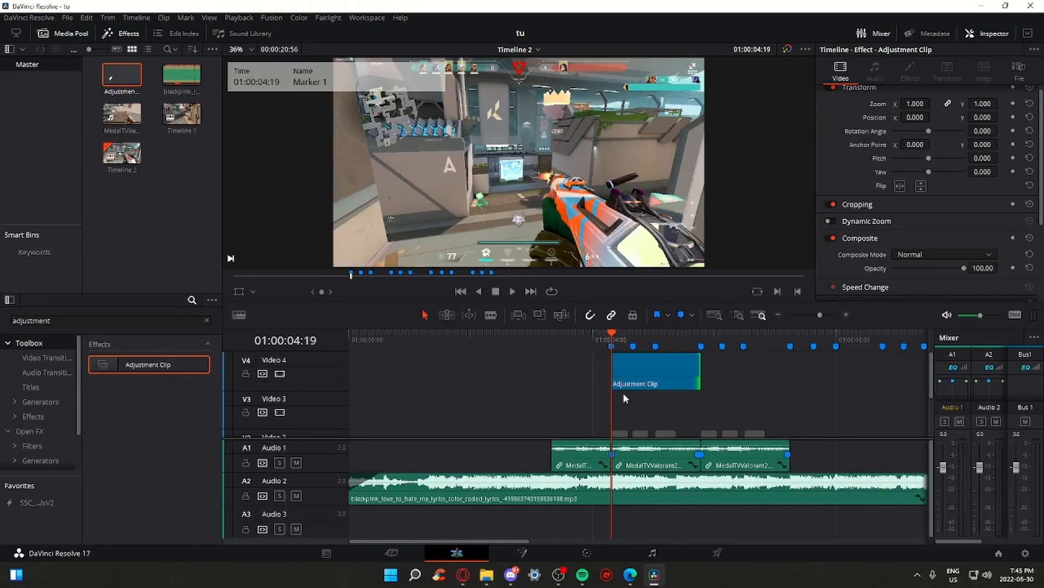
{"action": "scroll", "coordinate": [630, 412], "scroll_direction": "down", "scroll_amount": 3}
{"action": "scroll", "coordinate": [627, 387], "scroll_direction": "up", "scroll_amount": 2}
{"action": "scroll", "coordinate": [650, 359], "scroll_direction": "up", "scroll_amount": 1}
{"action": "left_click_drag", "start_coordinate": [640, 374], "coordinate": [639, 389]}
{"action": "scroll", "coordinate": [648, 362], "scroll_direction": "down", "scroll_amount": 2}
{"action": "scroll", "coordinate": [641, 370], "scroll_direction": "up", "scroll_amount": 2}
{"action": "left_click_drag", "start_coordinate": [699, 415], "coordinate": [698, 414]}
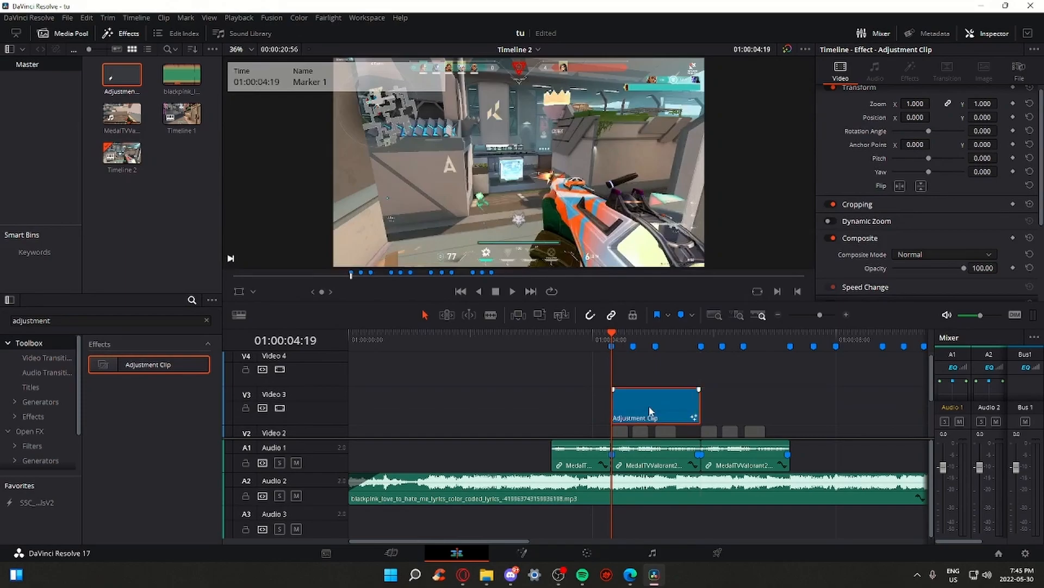
{"action": "left_click", "coordinate": [544, 553]}
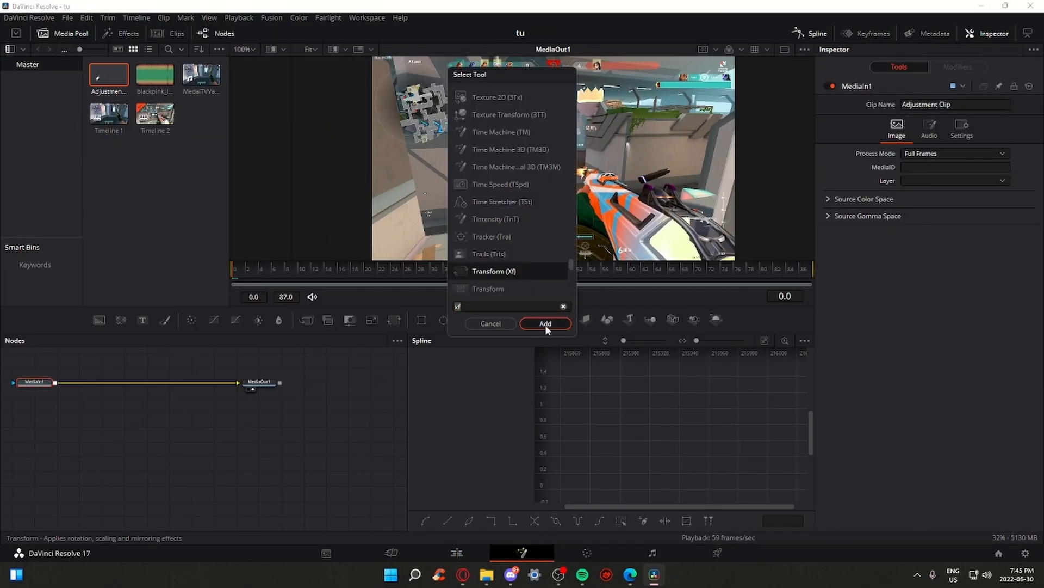
Add a Transform node and keyframe Size 1.0 and Center 0.5, 0.5 at frame 0
{"action": "left_click", "coordinate": [546, 324]}
{"action": "mouse_move", "coordinate": [266, 279]}
{"action": "left_mouse_down"}
{"action": "mouse_move", "coordinate": [243, 269]}
{"action": "mouse_move", "coordinate": [256, 277]}
{"action": "left_mouse_up"}
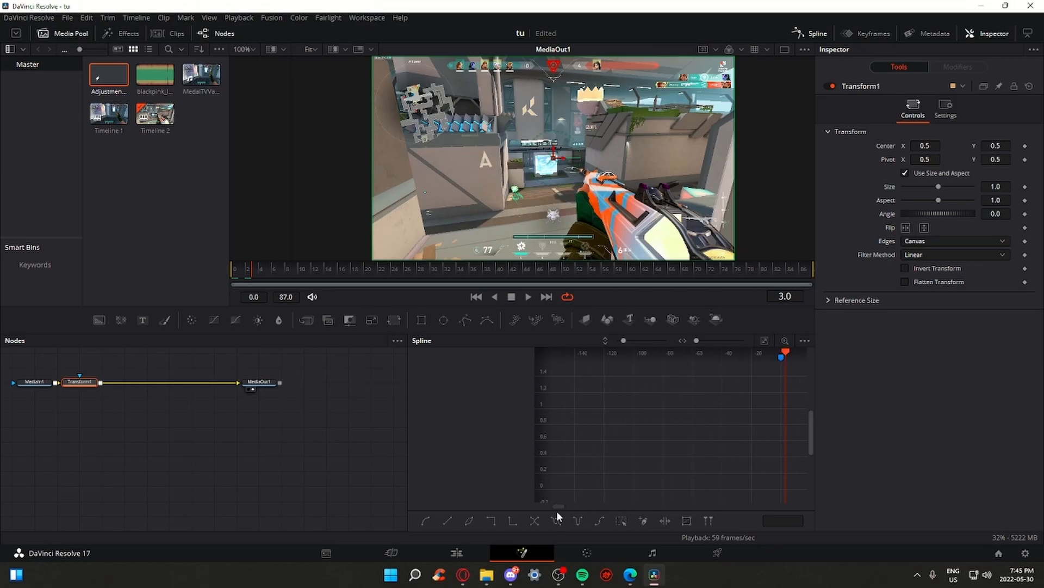
{"action": "left_click_drag", "start_coordinate": [724, 439], "coordinate": [603, 497]}
{"action": "left_click", "coordinate": [661, 352]}
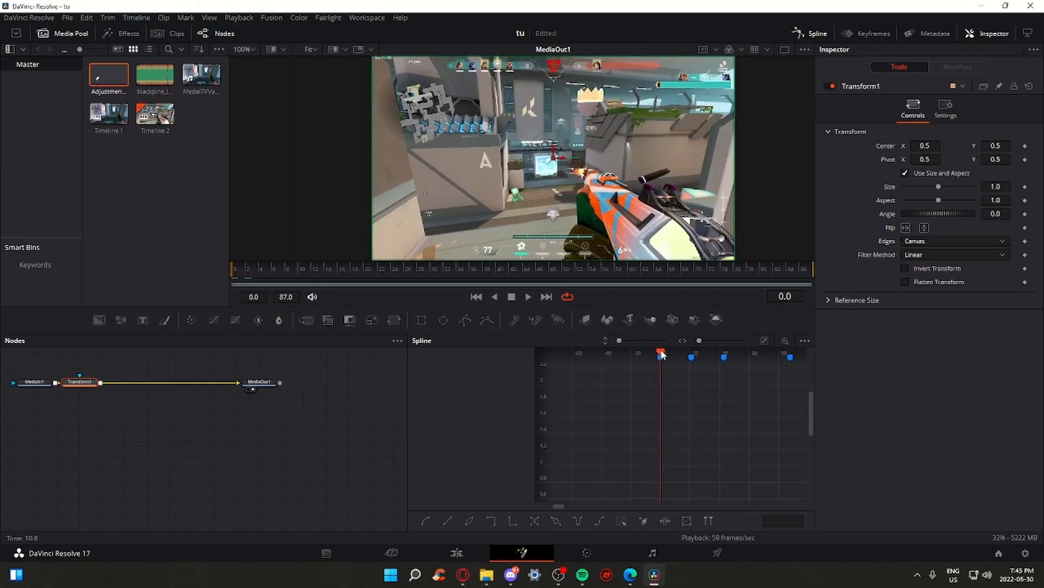
{"action": "left_click", "coordinate": [1025, 187]}
{"action": "left_click", "coordinate": [1025, 147]}
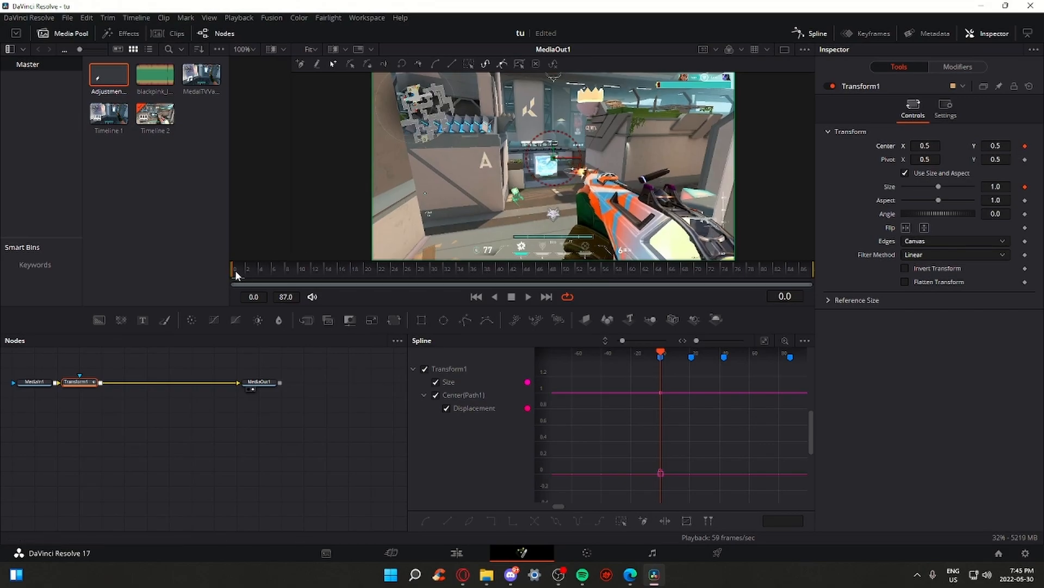
Keyframe Size and Center around frame 19, zooming Size to about 1.5 and shifting Center X left
{"action": "left_click_drag", "start_coordinate": [235, 273], "coordinate": [361, 281]}
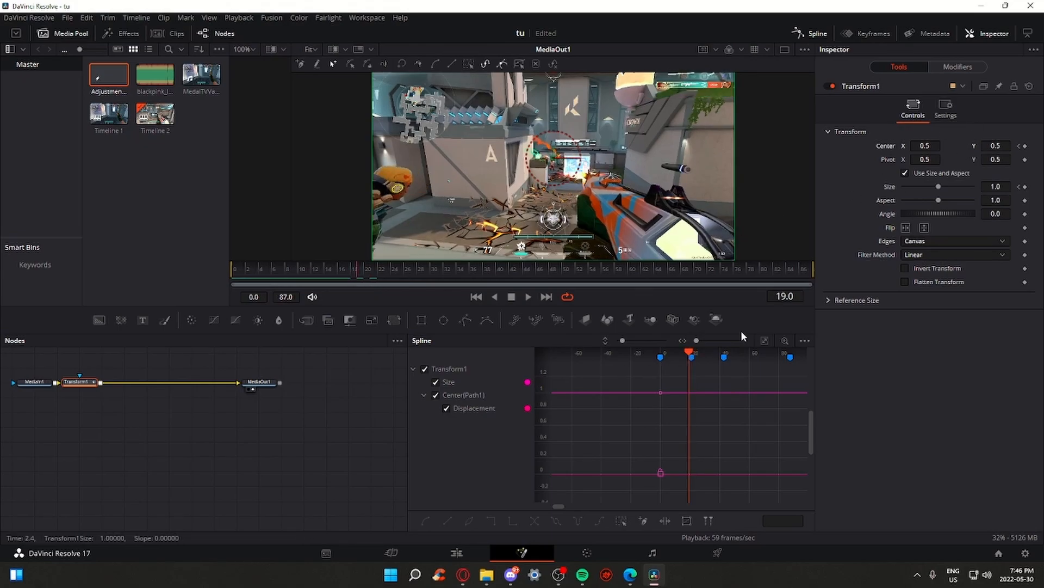
{"action": "scroll", "coordinate": [695, 366], "scroll_direction": "up", "scroll_amount": 3}
{"action": "scroll", "coordinate": [704, 389], "scroll_direction": "down", "scroll_amount": 1}
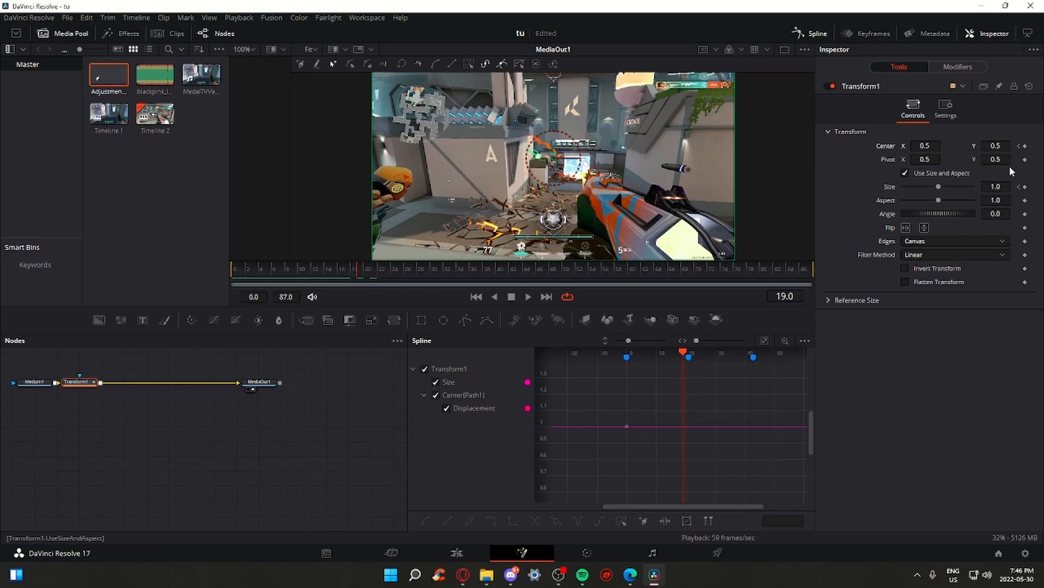
{"action": "left_click", "coordinate": [1025, 187]}
{"action": "left_click", "coordinate": [1025, 146]}
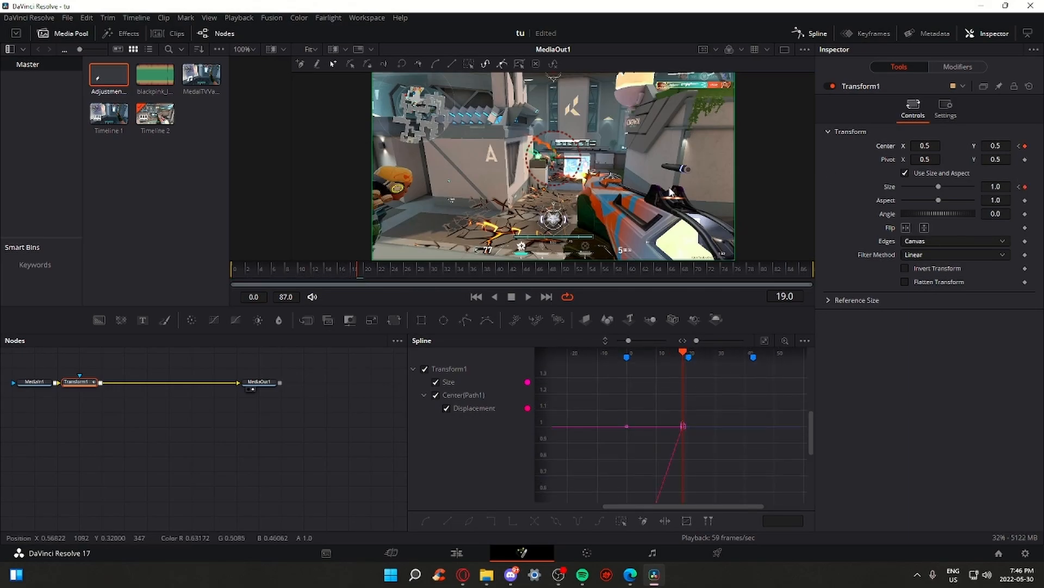
{"action": "left_click_drag", "start_coordinate": [354, 270], "coordinate": [220, 272]}
{"action": "left_click_drag", "start_coordinate": [336, 272], "coordinate": [359, 271]}
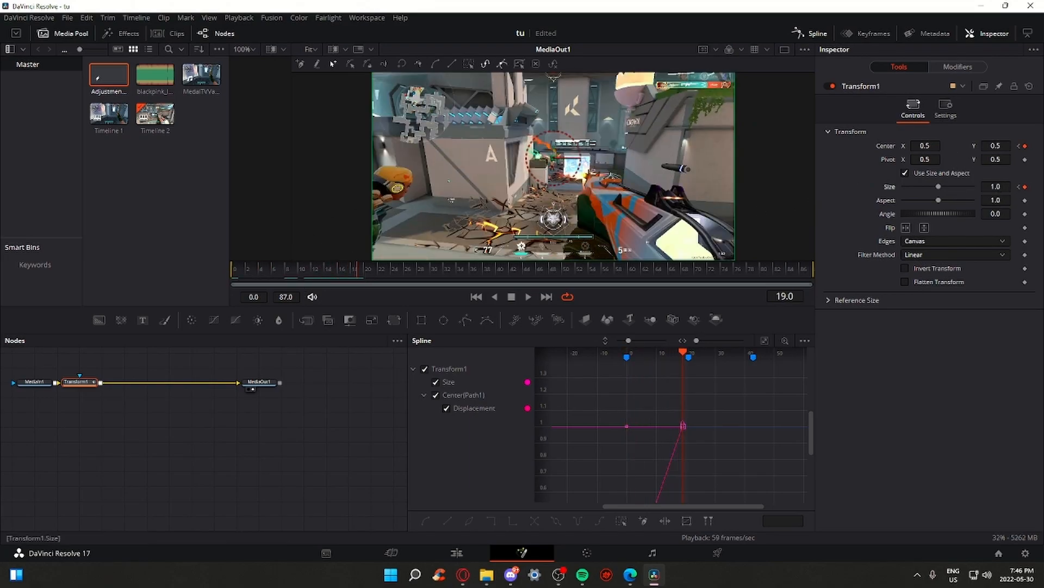
{"action": "left_click_drag", "start_coordinate": [996, 187], "coordinate": [1023, 187]}
{"action": "left_click_drag", "start_coordinate": [926, 145], "coordinate": [895, 145]}
Fine-tune Center X and play back the zoom punch to check it
{"action": "left_click_drag", "start_coordinate": [355, 270], "coordinate": [325, 269]}
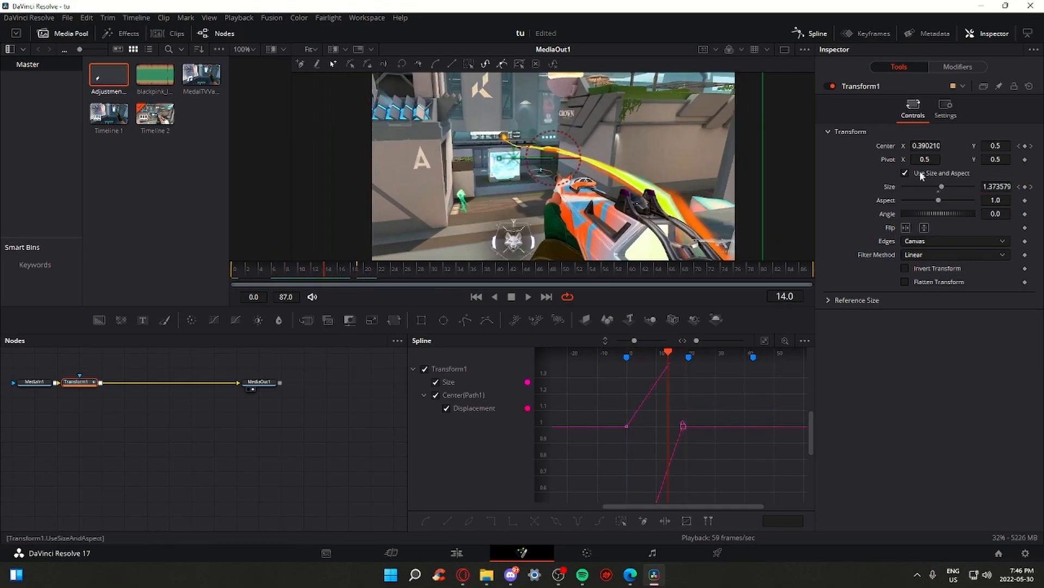
{"action": "left_click", "coordinate": [359, 272]}
{"action": "left_click_drag", "start_coordinate": [921, 146], "coordinate": [944, 146]}
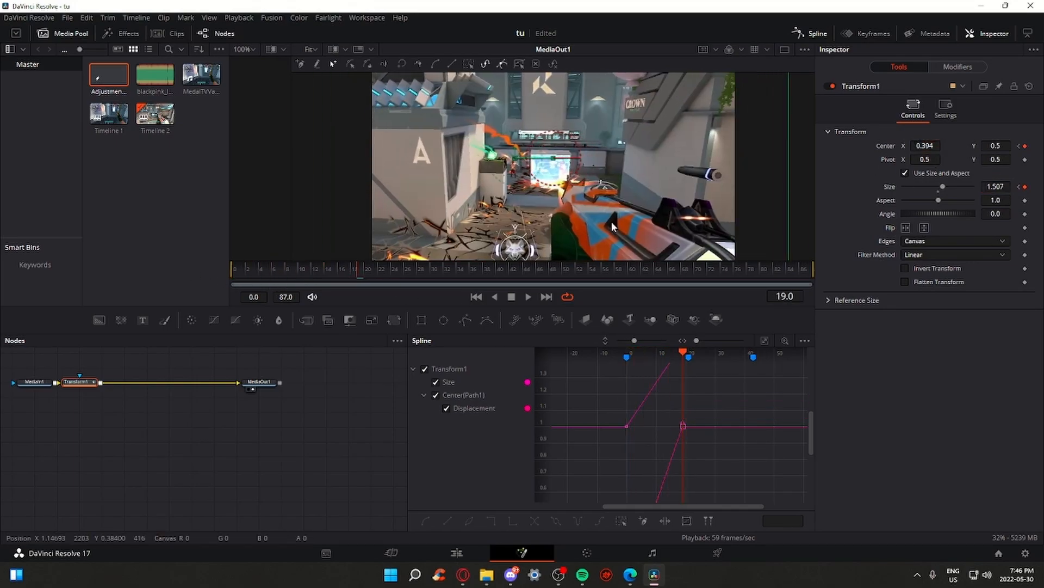
{"action": "mouse_move", "coordinate": [358, 270]}
{"action": "left_mouse_down"}
{"action": "mouse_move", "coordinate": [313, 272]}
{"action": "mouse_move", "coordinate": [347, 278]}
{"action": "left_mouse_up"}
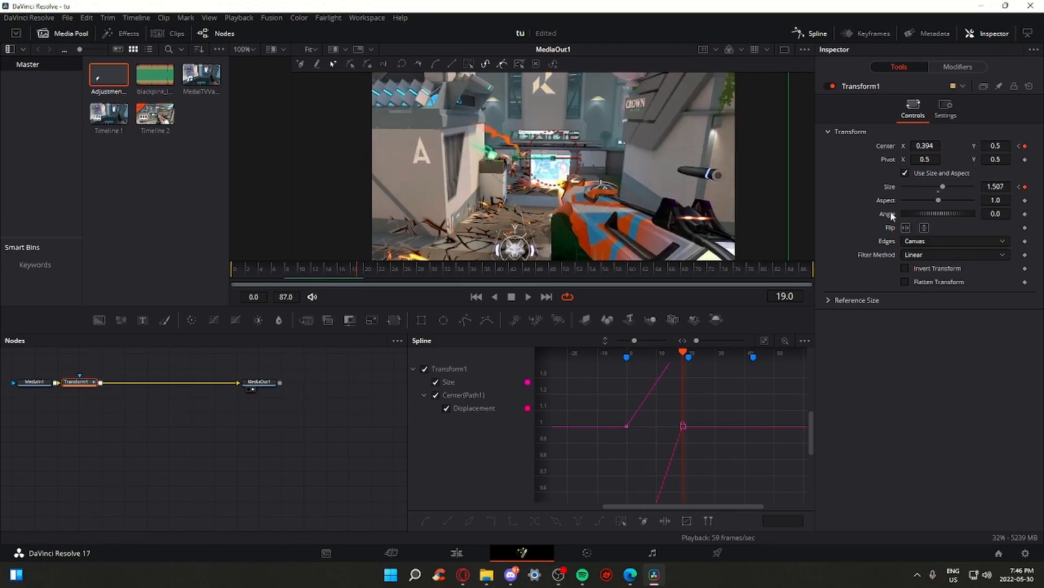
{"action": "left_click_drag", "start_coordinate": [344, 277], "coordinate": [147, 259]}
{"action": "key", "text": "space"}
{"action": "mouse_move", "coordinate": [370, 272]}
{"action": "left_mouse_down"}
{"action": "mouse_move", "coordinate": [359, 273]}
{"action": "mouse_move", "coordinate": [371, 274]}
{"action": "left_mouse_up"}
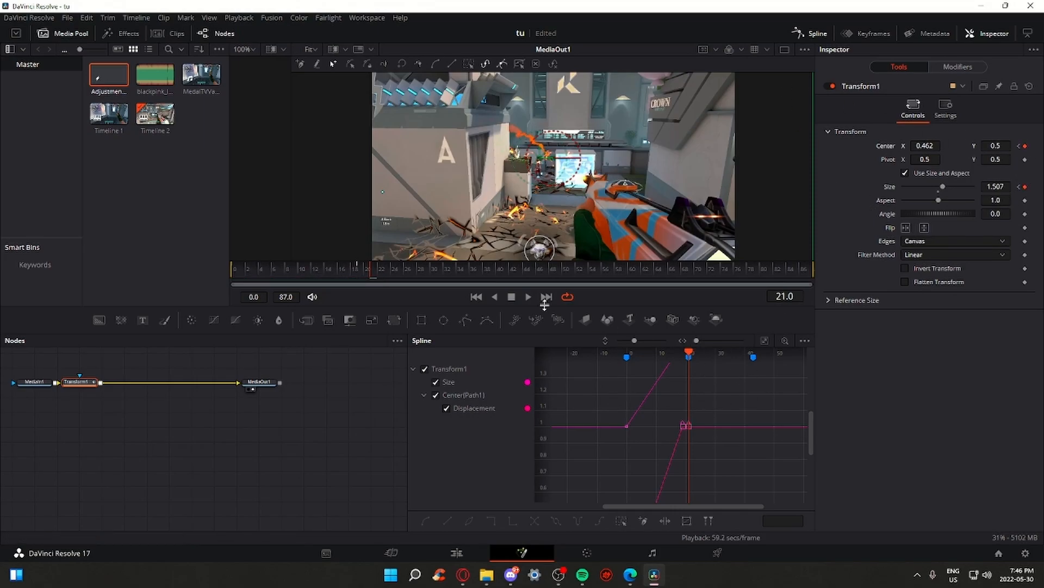
{"action": "key", "text": "space"}
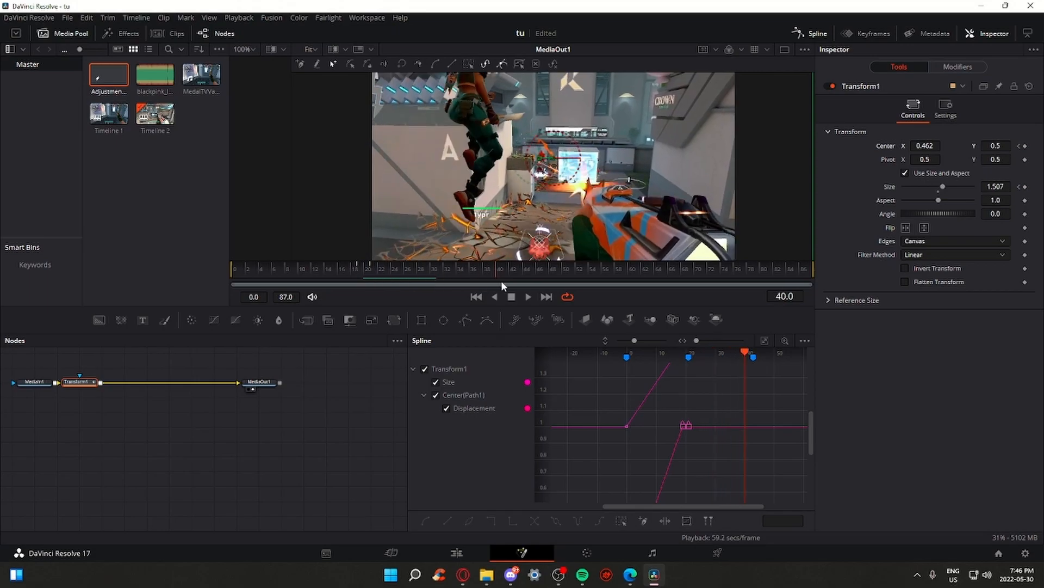
{"action": "left_click_drag", "start_coordinate": [516, 280], "coordinate": [505, 278]}
Add Size and Center keyframes, then start shrinking and shifting the zoom at frame 41
{"action": "left_click", "coordinate": [1025, 186]}
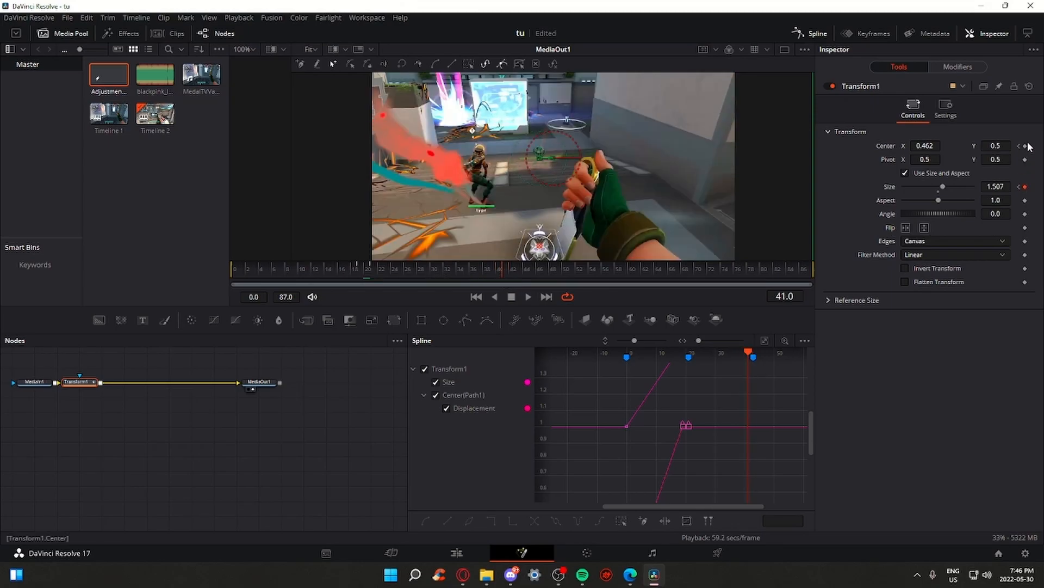
{"action": "left_click", "coordinate": [1025, 146]}
{"action": "left_click", "coordinate": [374, 272]}
{"action": "left_click_drag", "start_coordinate": [374, 271], "coordinate": [504, 272]}
{"action": "left_click_drag", "start_coordinate": [931, 145], "coordinate": [962, 146]}
{"action": "left_click_drag", "start_coordinate": [997, 188], "coordinate": [977, 187]}
{"action": "left_click_drag", "start_coordinate": [638, 254], "coordinate": [617, 223]}
{"action": "scroll", "coordinate": [616, 222], "scroll_direction": "down", "scroll_amount": 2}
Fine-tune frame 41 to Size 1.178 and Center X 0.541
{"action": "left_click_drag", "start_coordinate": [657, 171], "coordinate": [663, 193]}
{"action": "left_click_drag", "start_coordinate": [926, 146], "coordinate": [920, 145]}
{"action": "left_click_drag", "start_coordinate": [999, 187], "coordinate": [985, 187]}
{"action": "left_click_drag", "start_coordinate": [937, 146], "coordinate": [931, 147]}
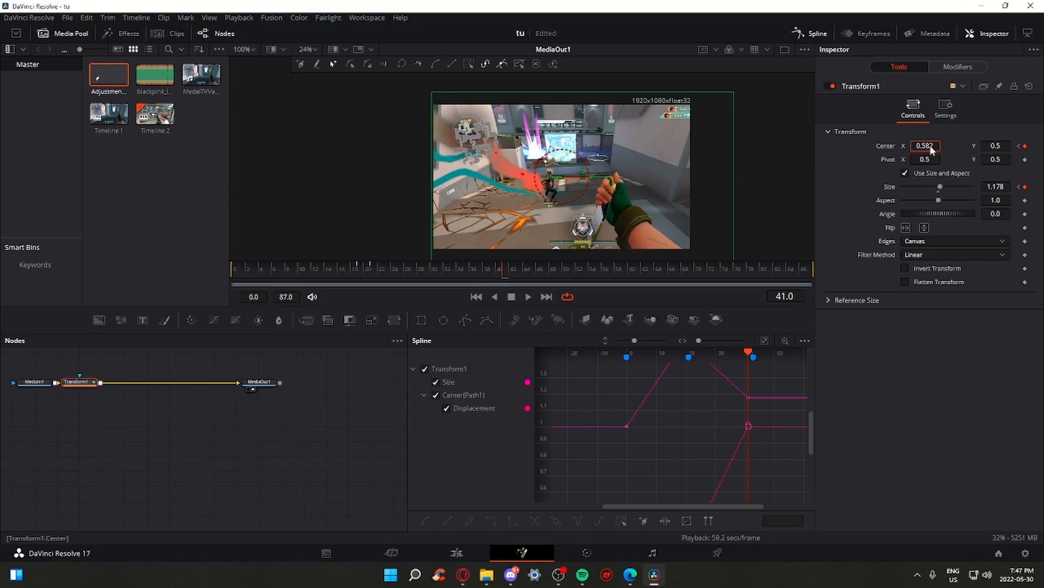
{"action": "mouse_move", "coordinate": [503, 270]}
{"action": "left_mouse_down"}
{"action": "mouse_move", "coordinate": [379, 276]}
{"action": "mouse_move", "coordinate": [504, 279]}
{"action": "left_mouse_up"}
{"action": "left_click_drag", "start_coordinate": [929, 146], "coordinate": [923, 146]}
{"action": "left_click_drag", "start_coordinate": [503, 270], "coordinate": [516, 287]}
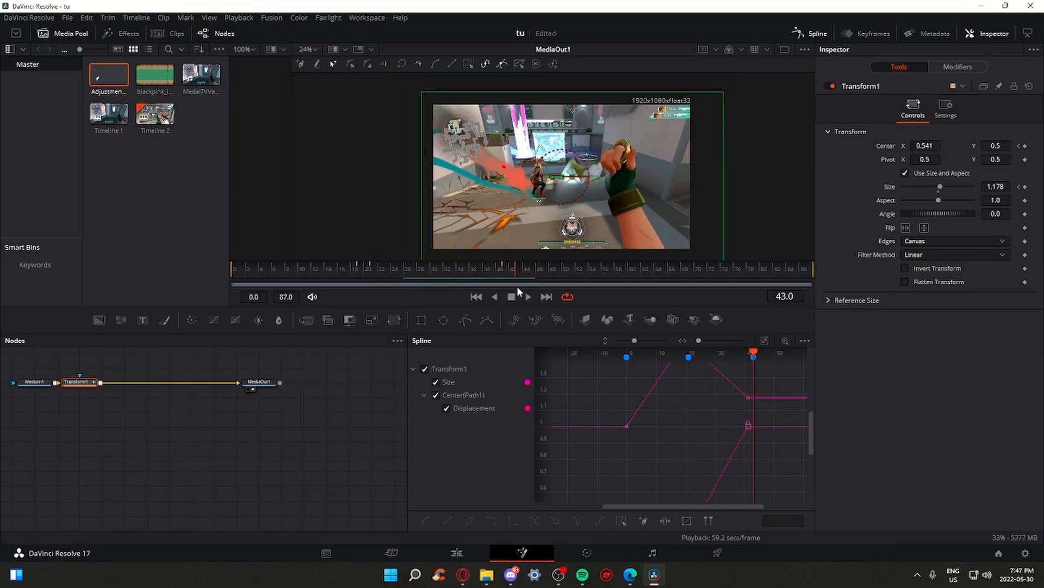
{"action": "scroll", "coordinate": [745, 377], "scroll_direction": "up", "scroll_amount": 2}
{"action": "left_click_drag", "start_coordinate": [765, 389], "coordinate": [754, 397]}
At frame 85, set the zoom to Size 1.474 and Center 0.379, 0.638
{"action": "left_click", "coordinate": [1024, 146]}
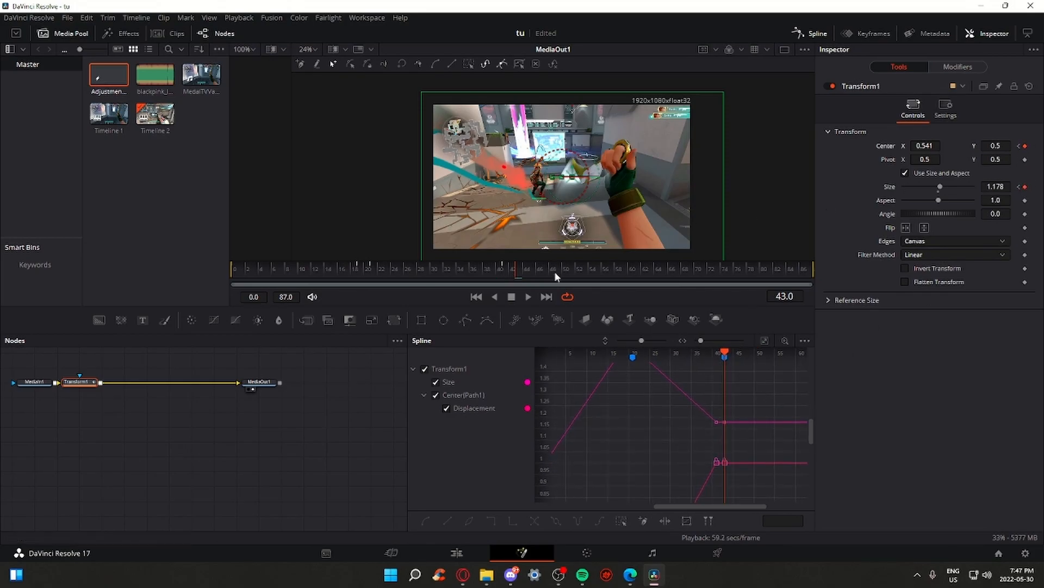
{"action": "left_click_drag", "start_coordinate": [520, 269], "coordinate": [798, 286]}
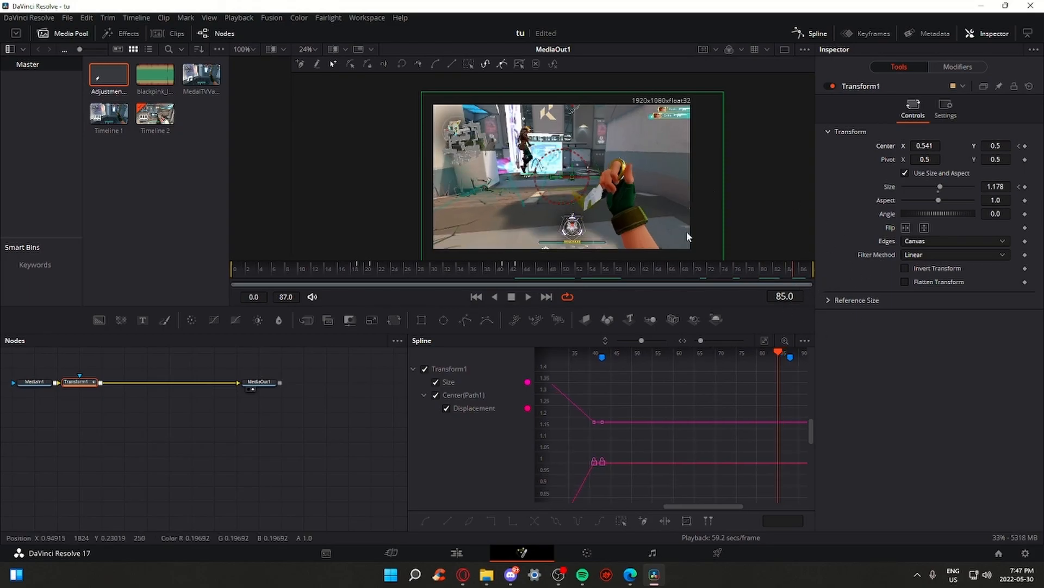
{"action": "left_click_drag", "start_coordinate": [680, 230], "coordinate": [706, 210]}
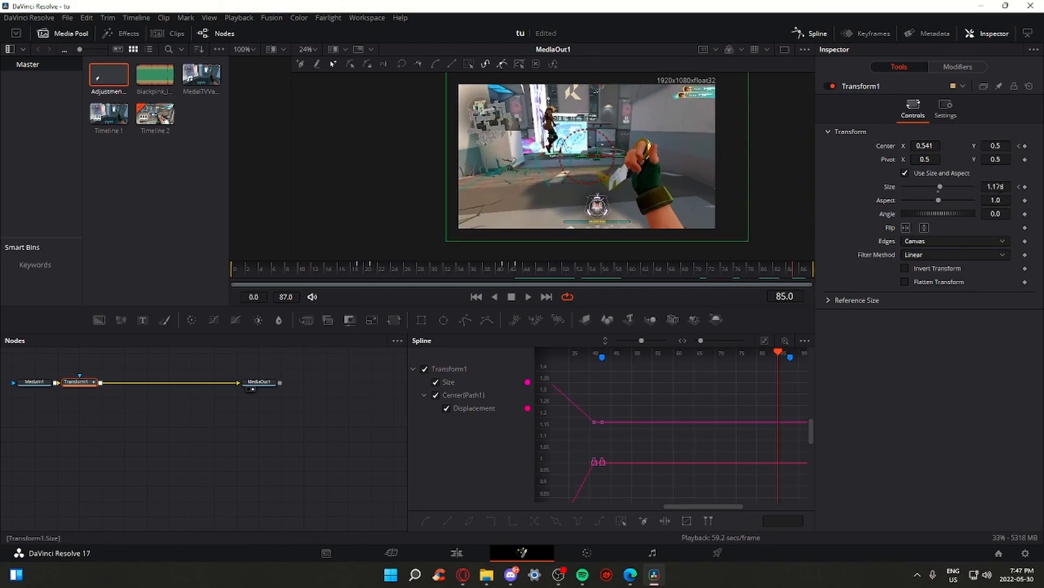
{"action": "left_click_drag", "start_coordinate": [1001, 190], "coordinate": [1020, 190]}
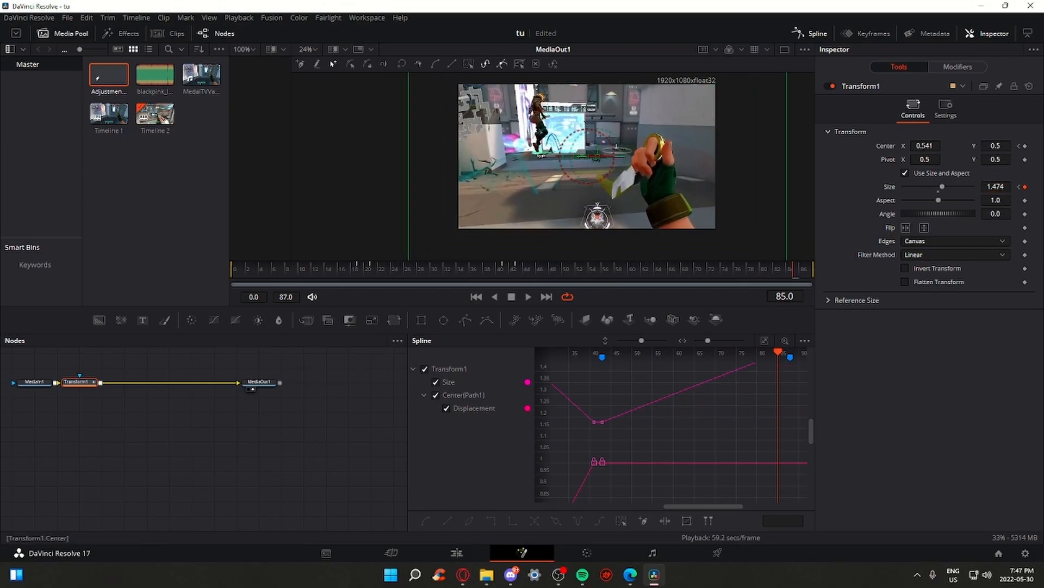
{"action": "left_click_drag", "start_coordinate": [928, 146], "coordinate": [917, 146]}
{"action": "left_click_drag", "start_coordinate": [1002, 145], "coordinate": [1011, 145]}
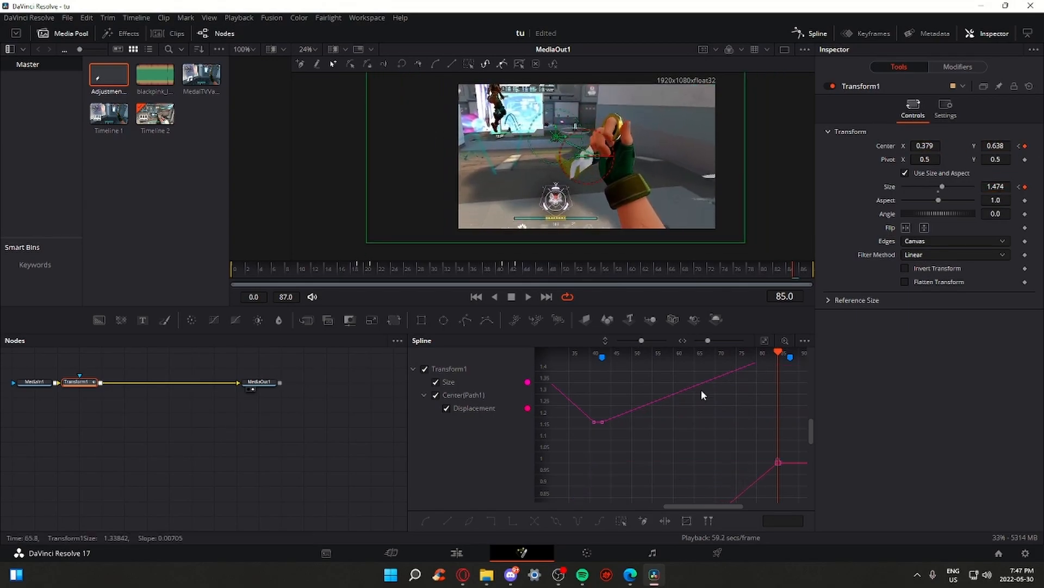
{"action": "scroll", "coordinate": [702, 388], "scroll_direction": "down", "scroll_amount": 5}
{"action": "scroll", "coordinate": [718, 477], "scroll_direction": "down", "scroll_amount": 3}
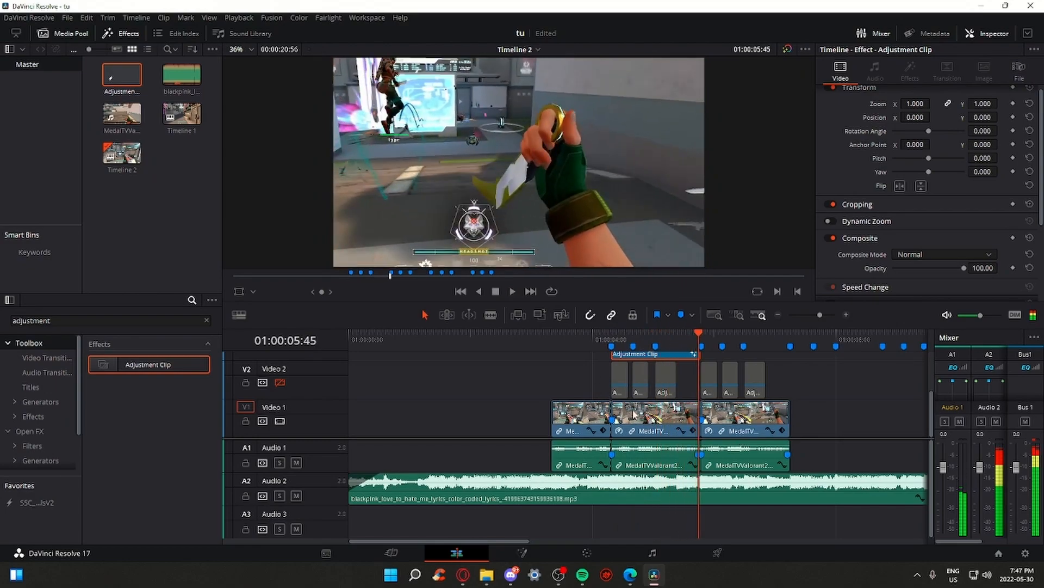
Reopen the adjustment clip's zoom in Fusion and select its keyframes in the spline editor
{"action": "left_click_drag", "start_coordinate": [613, 339], "coordinate": [629, 339]}
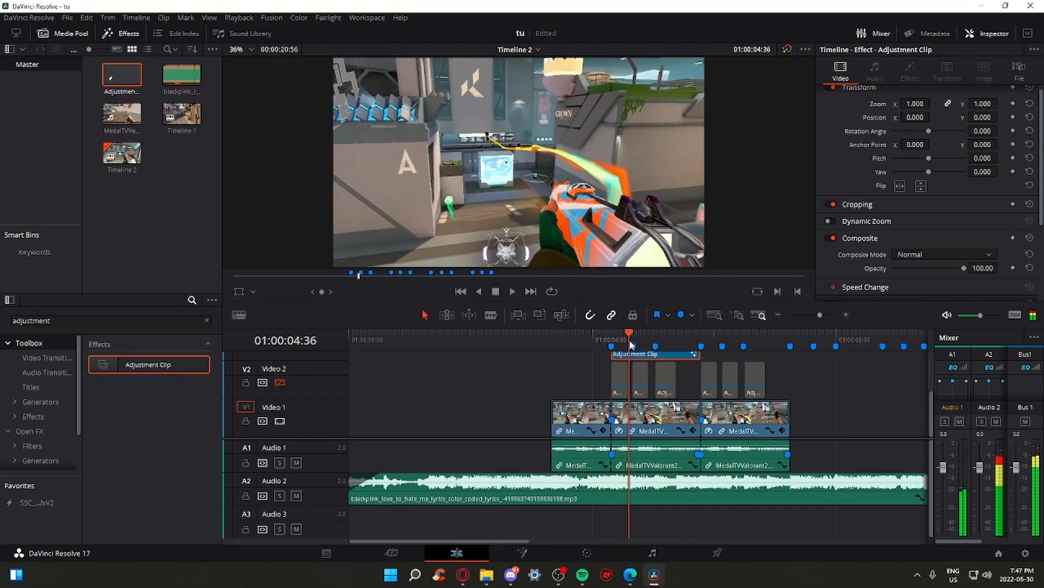
{"action": "left_click", "coordinate": [523, 553]}
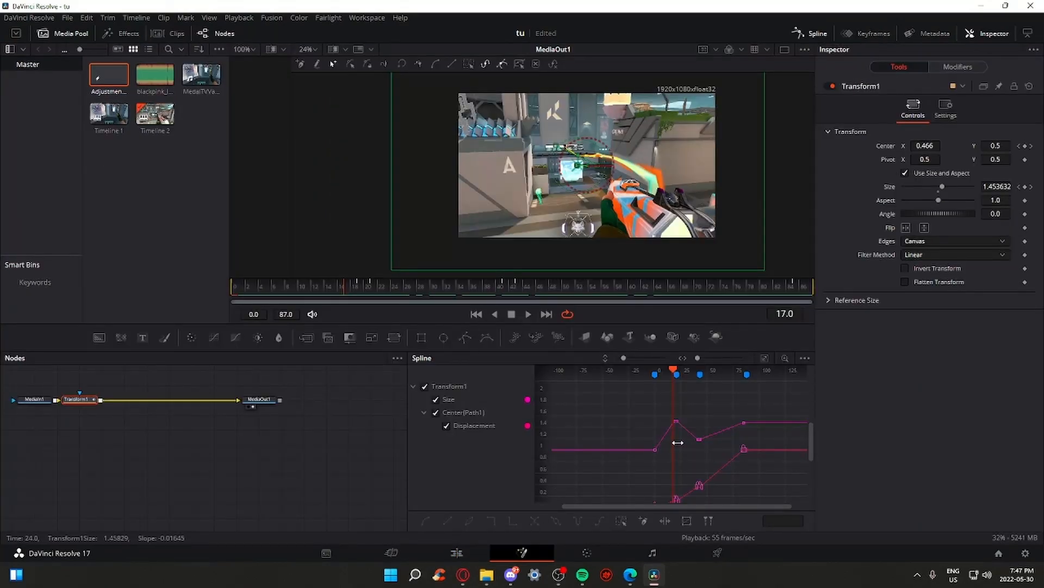
{"action": "scroll", "coordinate": [676, 429], "scroll_direction": "down", "scroll_amount": 1}
{"action": "left_click_drag", "start_coordinate": [657, 393], "coordinate": [645, 414]}
{"action": "scroll", "coordinate": [645, 414], "scroll_direction": "up", "scroll_amount": 2}
{"action": "scroll", "coordinate": [645, 414], "scroll_direction": "down", "scroll_amount": 1}
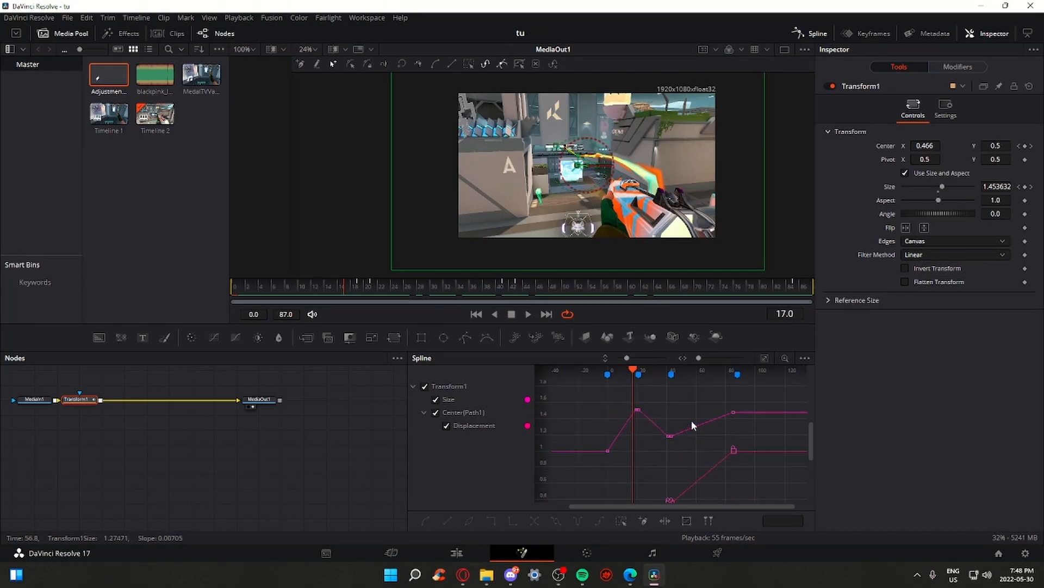
{"action": "left_click_drag", "start_coordinate": [593, 468], "coordinate": [774, 402]}
{"action": "left_click_drag", "start_coordinate": [636, 401], "coordinate": [660, 401]}
{"action": "scroll", "coordinate": [660, 401], "scroll_direction": "up", "scroll_amount": 1}
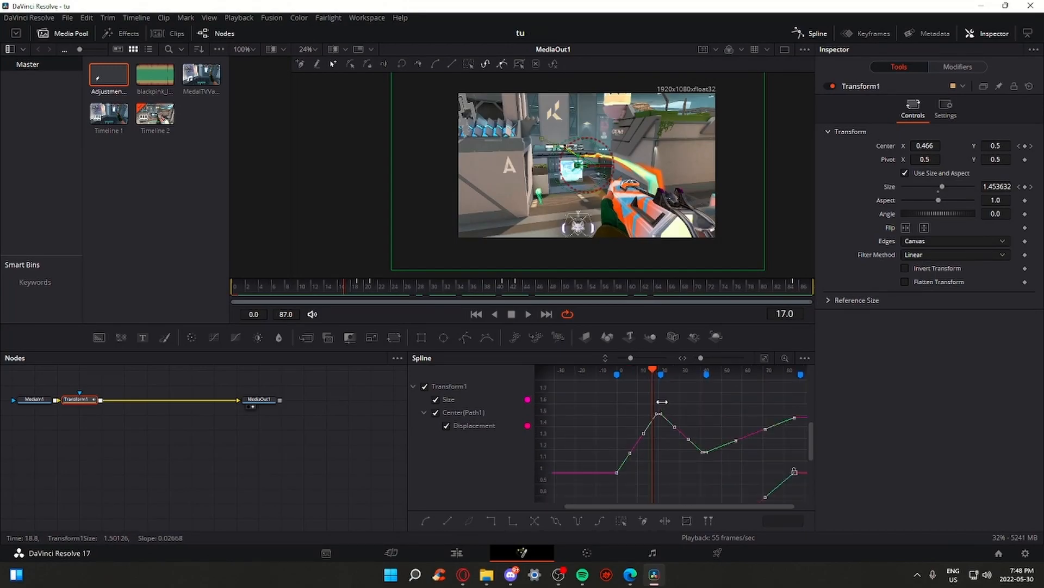
Hide the Center(Path1) curve and marquee-select only the Size keyframes
{"action": "left_click", "coordinate": [436, 412]}
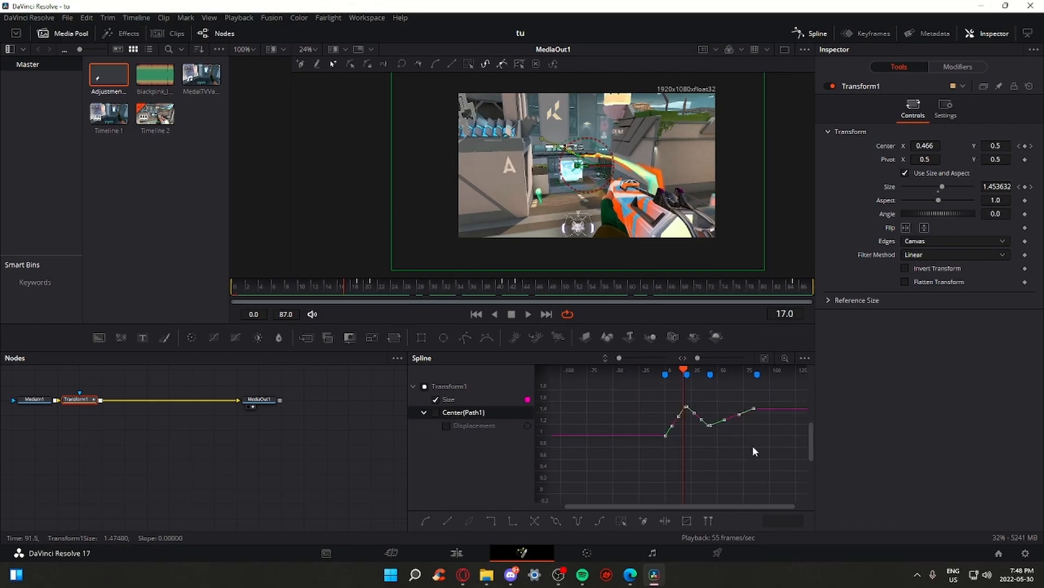
{"action": "scroll", "coordinate": [703, 446], "scroll_direction": "up", "scroll_amount": 3}
{"action": "left_click_drag", "start_coordinate": [648, 406], "coordinate": [668, 426]}
{"action": "left_click_drag", "start_coordinate": [634, 478], "coordinate": [654, 408]}
{"action": "scroll", "coordinate": [681, 448], "scroll_direction": "up", "scroll_amount": 2}
Preview the zoom, then pull the frame-20 Size tangent down for a steep ease-out
{"action": "left_click_drag", "start_coordinate": [334, 289], "coordinate": [134, 287]}
{"action": "key", "text": "space"}
{"action": "key", "text": "space"}
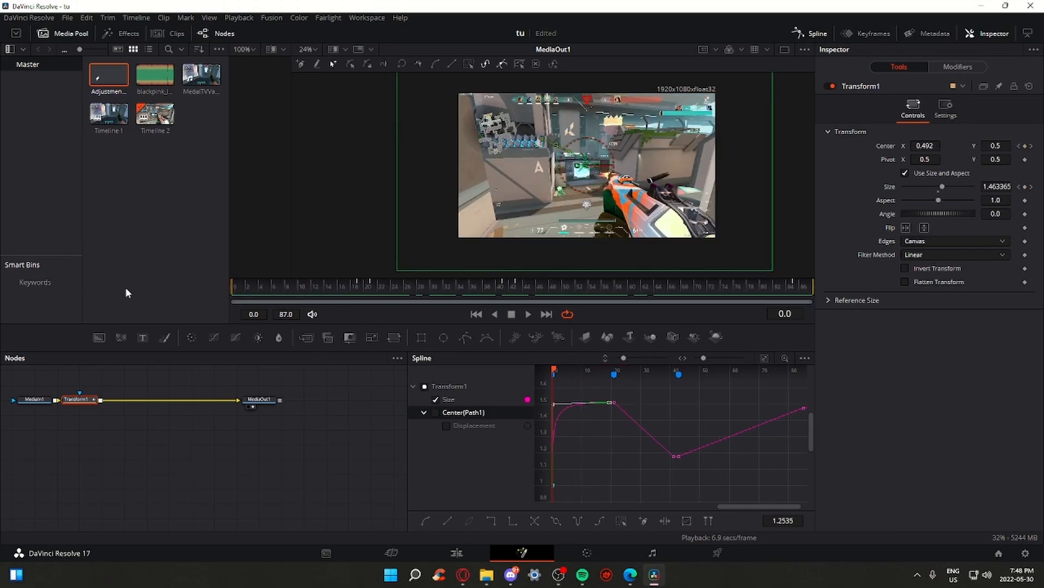
{"action": "key", "text": "space"}
{"action": "left_click_drag", "start_coordinate": [363, 288], "coordinate": [373, 285]}
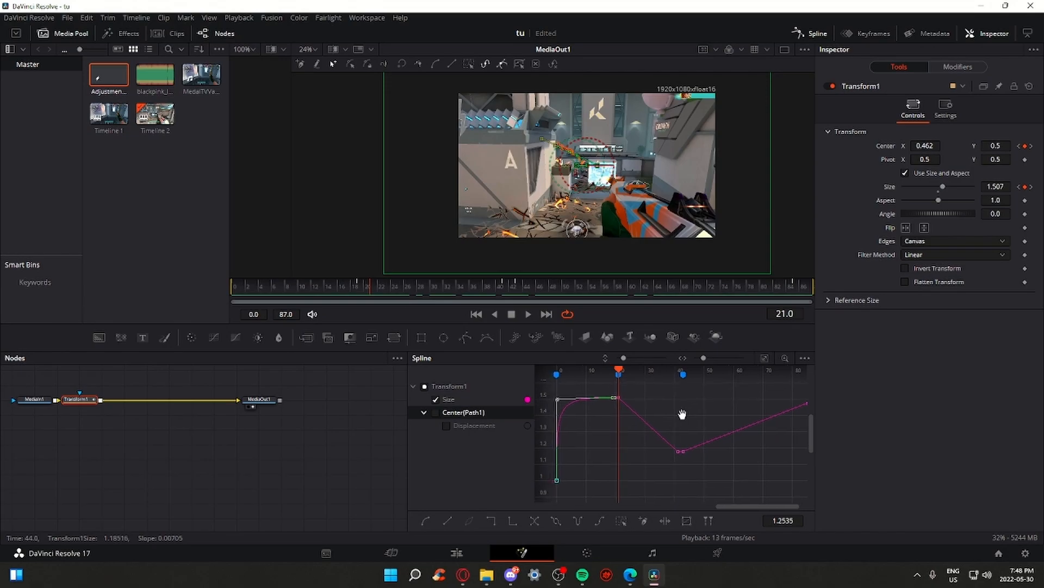
{"action": "left_click_drag", "start_coordinate": [711, 468], "coordinate": [647, 420]}
{"action": "left_click", "coordinate": [617, 371]}
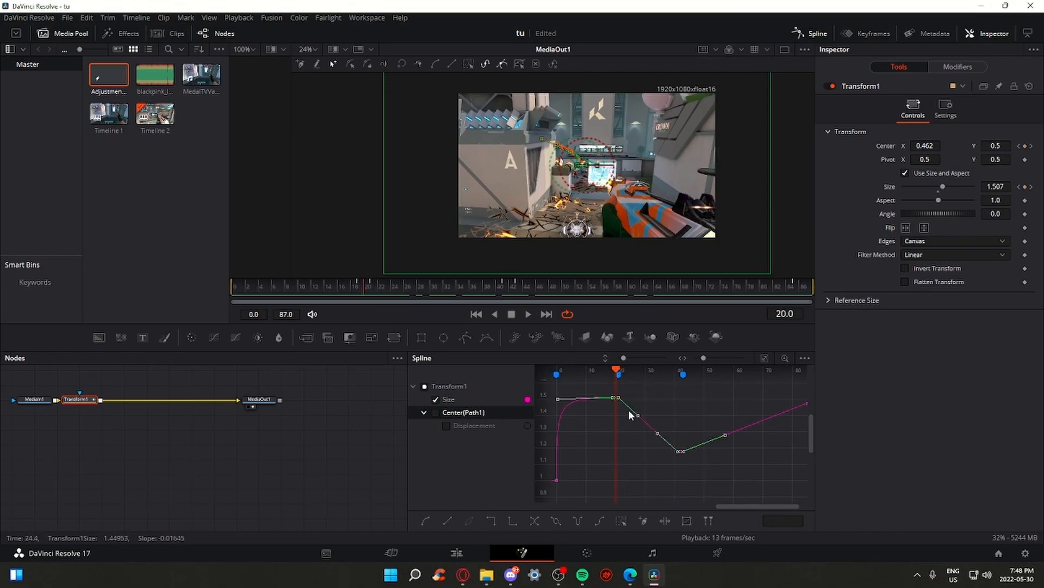
{"action": "left_click_drag", "start_coordinate": [636, 419], "coordinate": [614, 454]}
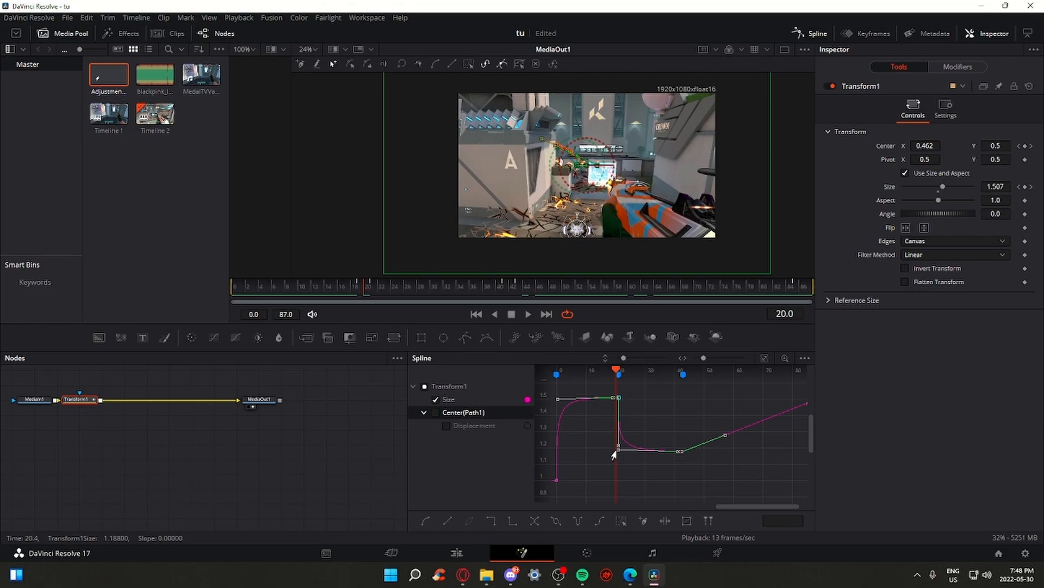
Check the zoom at frame 30 and select the last Size segment's keyframes
{"action": "left_click_drag", "start_coordinate": [365, 287], "coordinate": [505, 297]}
{"action": "left_click_drag", "start_coordinate": [727, 409], "coordinate": [678, 425]}
{"action": "left_click_drag", "start_coordinate": [778, 405], "coordinate": [620, 426]}
Flatten the Size rise into a quick ease and play it back
{"action": "left_click_drag", "start_coordinate": [711, 436], "coordinate": [629, 423]}
{"action": "key", "text": "space"}
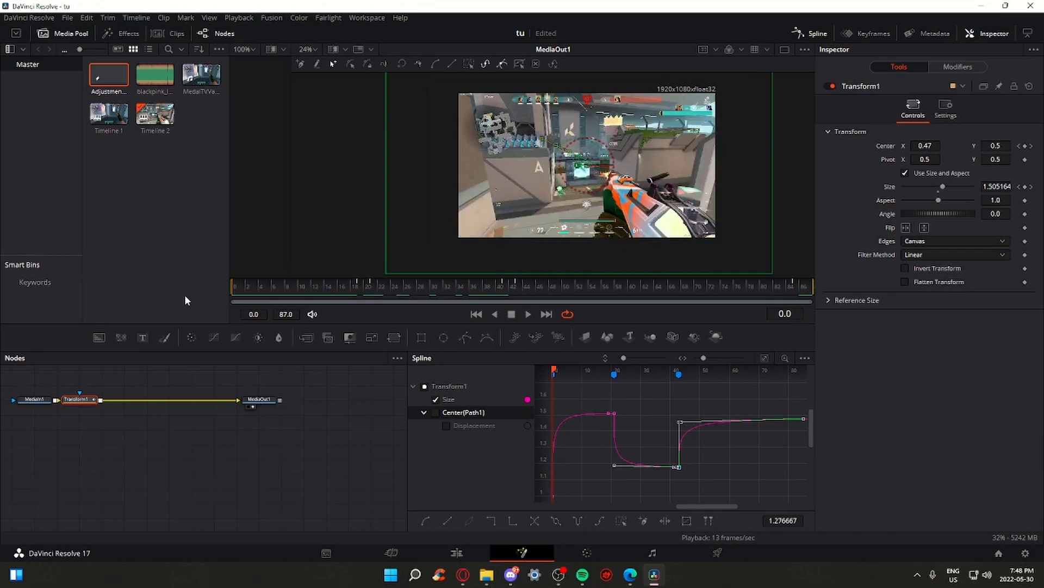
{"action": "key", "text": "space"}
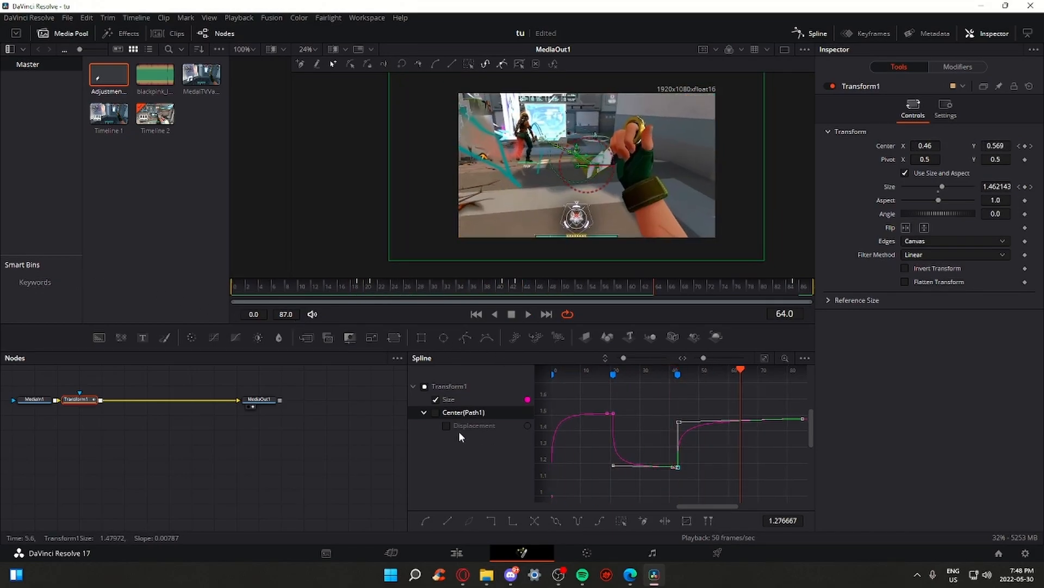
Show the Center(Path1) Displacement curve and select its keyframes
{"action": "left_click", "coordinate": [436, 413]}
{"action": "scroll", "coordinate": [625, 443], "scroll_direction": "down", "scroll_amount": 3}
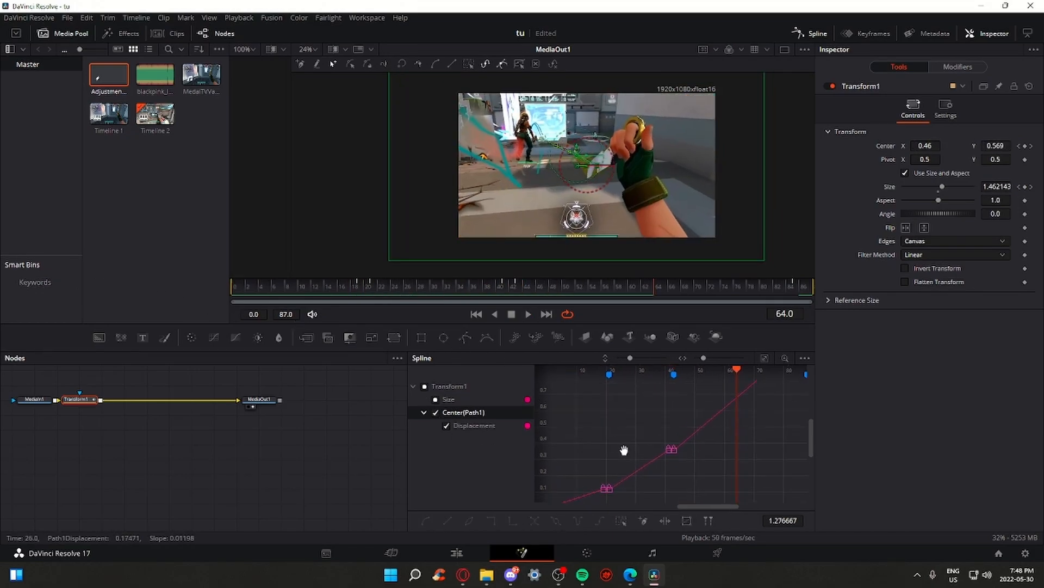
{"action": "scroll", "coordinate": [626, 462], "scroll_direction": "up", "scroll_amount": 5}
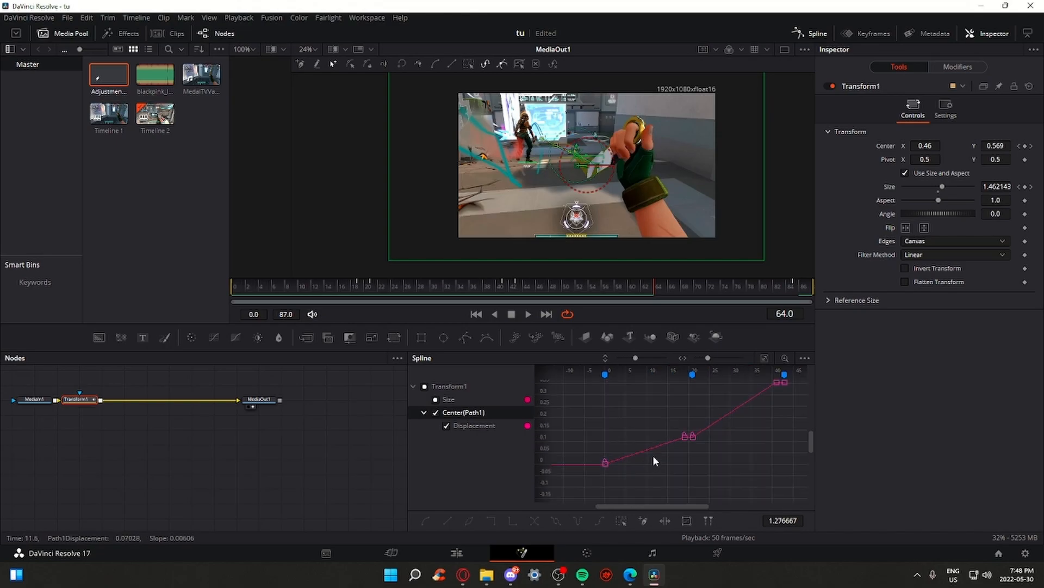
{"action": "left_click_drag", "start_coordinate": [736, 427], "coordinate": [734, 425]}
{"action": "scroll", "coordinate": [628, 394], "scroll_direction": "up", "scroll_amount": 3}
{"action": "scroll", "coordinate": [711, 452], "scroll_direction": "down", "scroll_amount": 3}
{"action": "scroll", "coordinate": [686, 435], "scroll_direction": "up", "scroll_amount": 3}
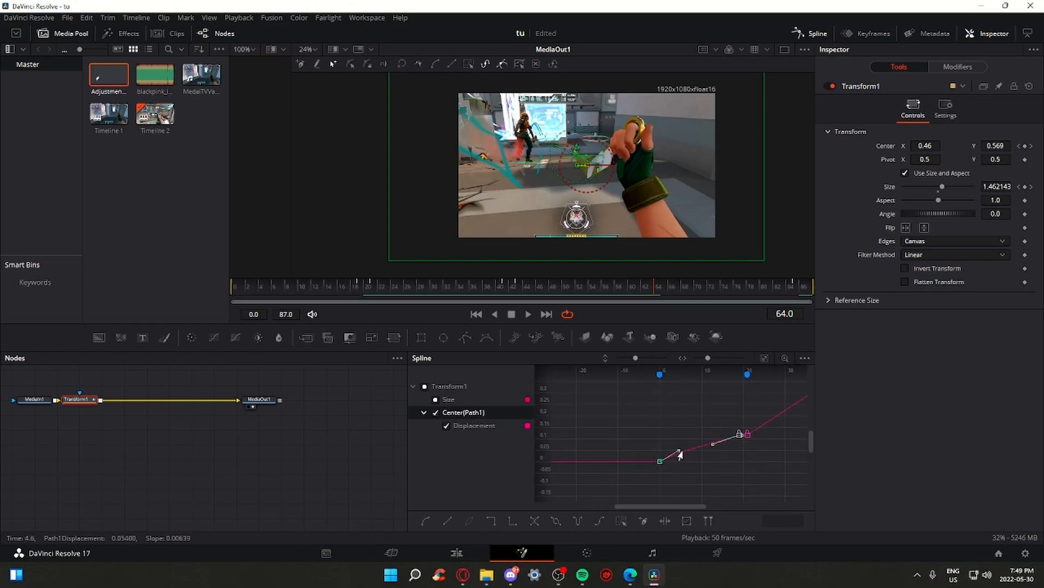
{"action": "scroll", "coordinate": [705, 423], "scroll_direction": "up", "scroll_amount": 1}
{"action": "left_click_drag", "start_coordinate": [706, 432], "coordinate": [620, 438]}
Make the frame 21–41 Displacement segment ease sharply
{"action": "left_click_drag", "start_coordinate": [735, 417], "coordinate": [611, 450]}
{"action": "left_click", "coordinate": [694, 426]}
{"action": "scroll", "coordinate": [694, 426], "scroll_direction": "down", "scroll_amount": 1}
{"action": "scroll", "coordinate": [680, 430], "scroll_direction": "up", "scroll_amount": 1}
{"action": "left_click_drag", "start_coordinate": [663, 427], "coordinate": [634, 432]}
{"action": "scroll", "coordinate": [664, 459], "scroll_direction": "down", "scroll_amount": 1}
{"action": "scroll", "coordinate": [627, 465], "scroll_direction": "down", "scroll_amount": 3}
Shape the last Displacement segment to snap after frame 41 and settle toward frame 85
{"action": "left_click_drag", "start_coordinate": [747, 394], "coordinate": [651, 403]}
{"action": "scroll", "coordinate": [687, 431], "scroll_direction": "up", "scroll_amount": 1}
{"action": "left_click_drag", "start_coordinate": [708, 415], "coordinate": [652, 392]}
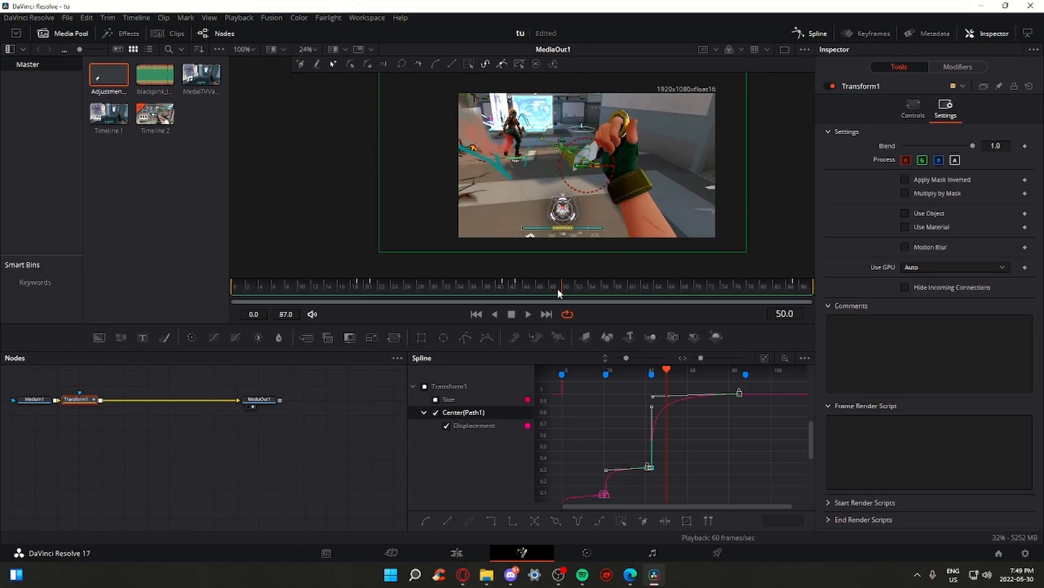
{"action": "left_click_drag", "start_coordinate": [558, 288], "coordinate": [233, 294]}
{"action": "left_click", "coordinate": [907, 108]}
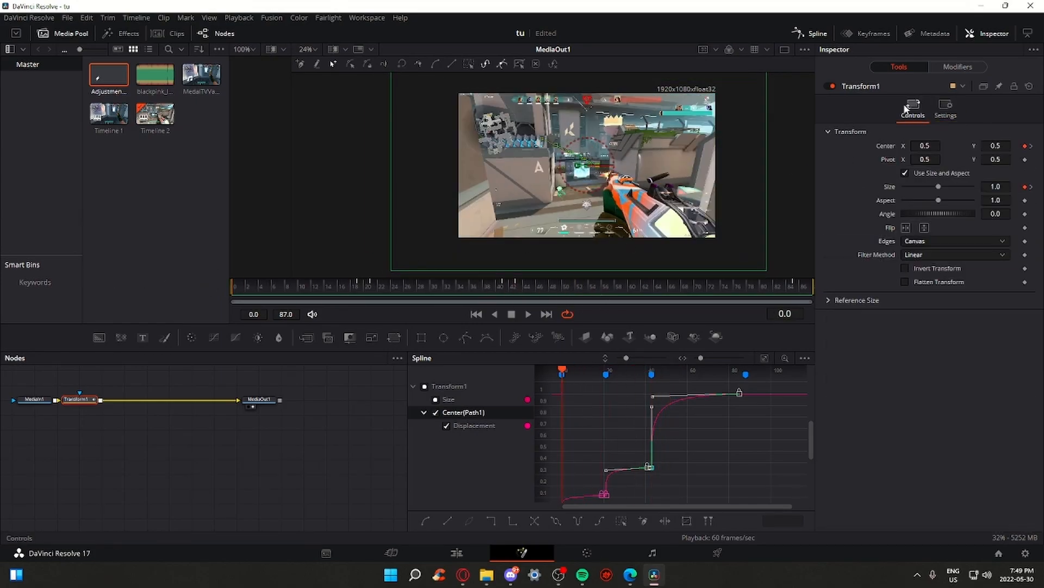
Enable Transform1 Motion Blur with Quality 8 and Shutter Angle 280, then go back to Edit
{"action": "left_click", "coordinate": [943, 113]}
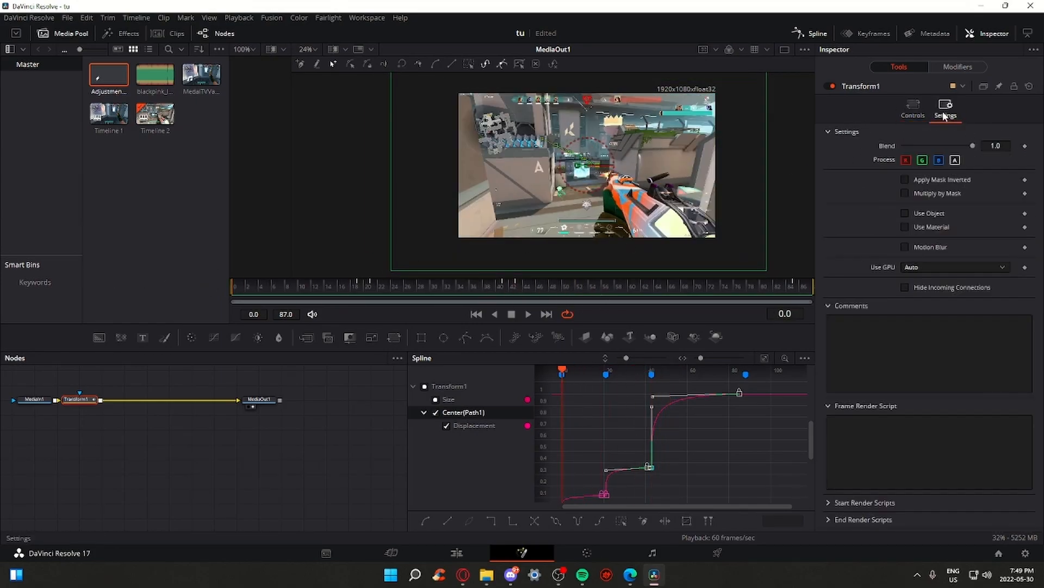
{"action": "left_click", "coordinate": [905, 248]}
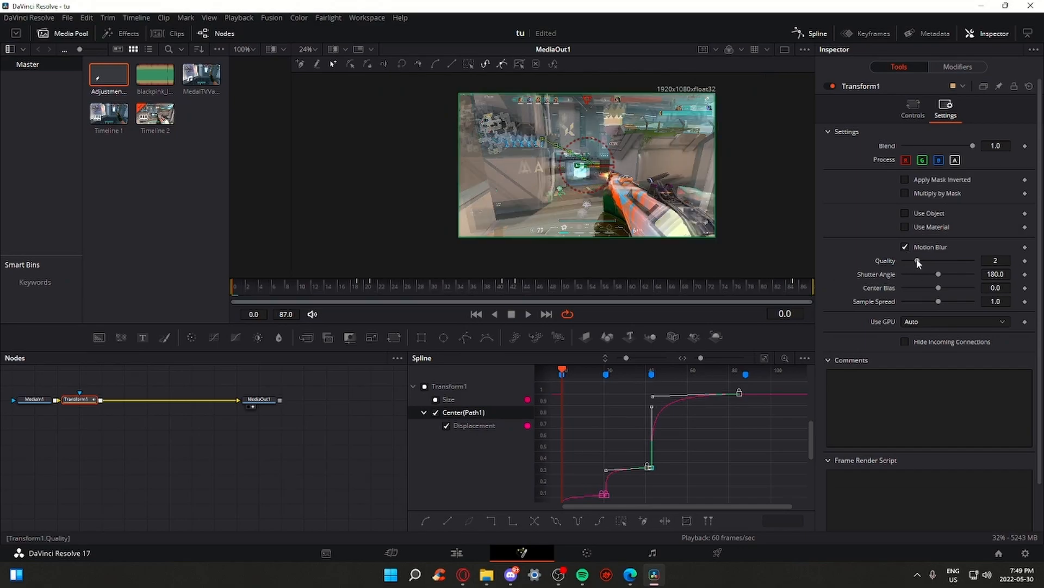
{"action": "left_click_drag", "start_coordinate": [950, 254], "coordinate": [960, 274]}
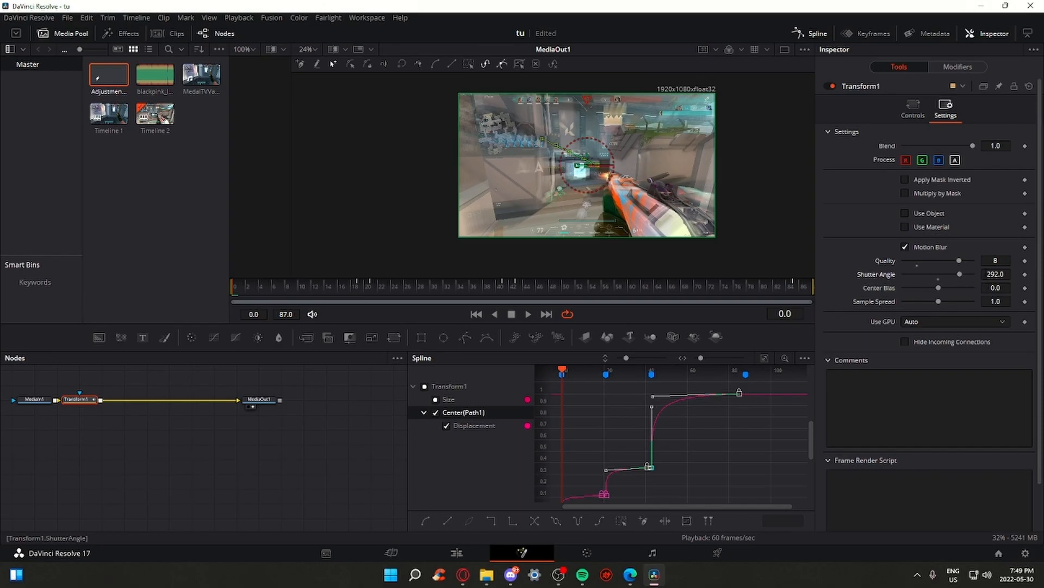
{"action": "left_click", "coordinate": [939, 278]}
{"action": "left_click_drag", "start_coordinate": [963, 274], "coordinate": [961, 273]}
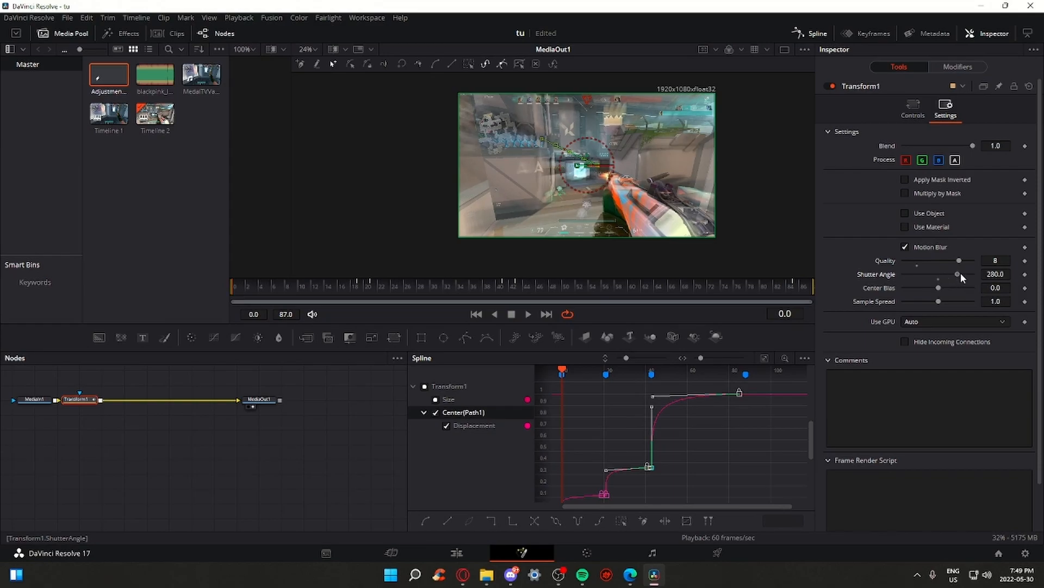
{"action": "left_click", "coordinate": [480, 553]}
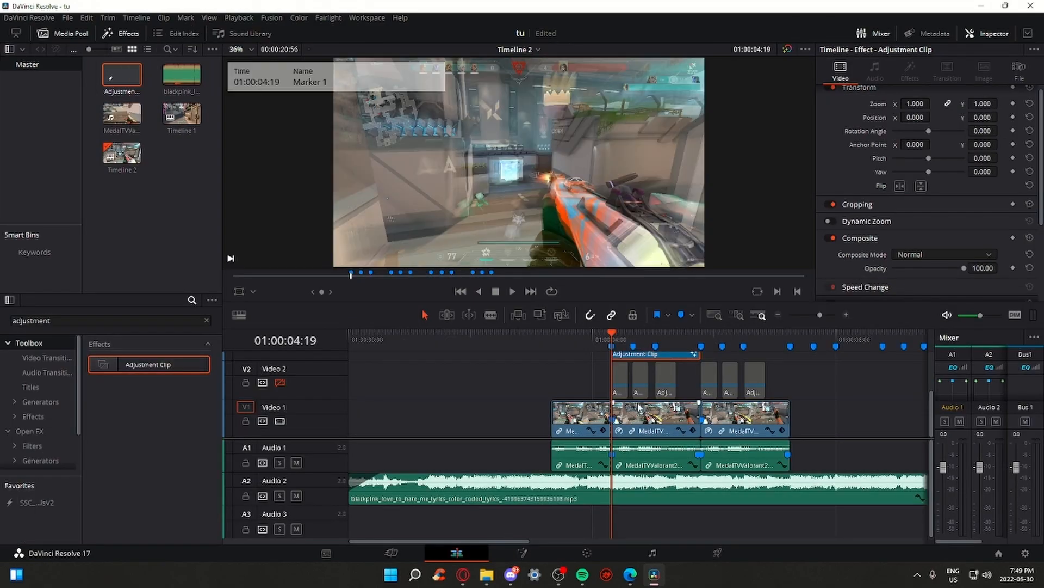
Set Playback > Render Cache to Smart
{"action": "left_click", "coordinate": [240, 21]}
{"action": "mouse_move", "coordinate": [268, 57]}
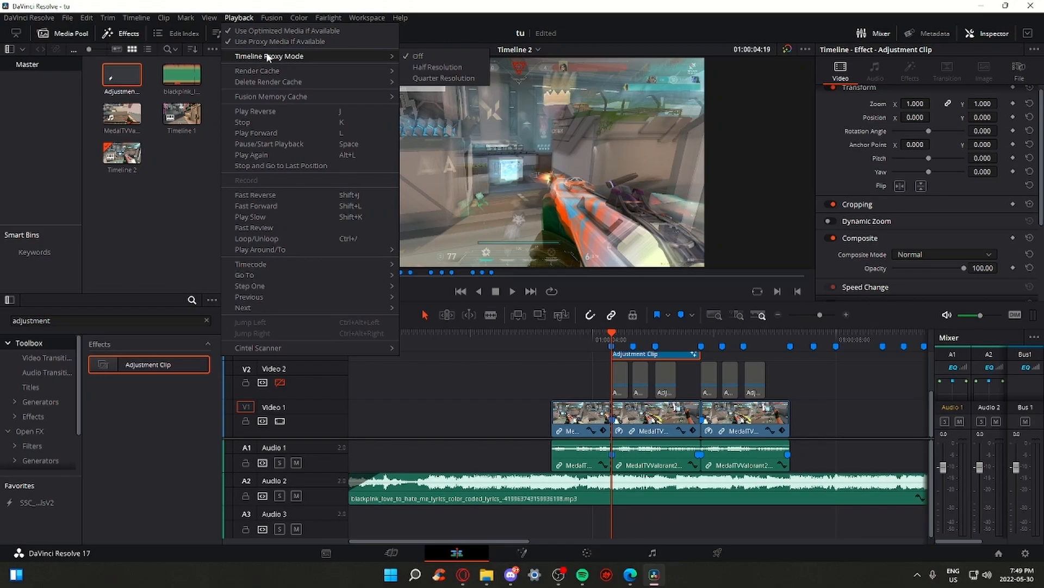
{"action": "mouse_move", "coordinate": [343, 71]}
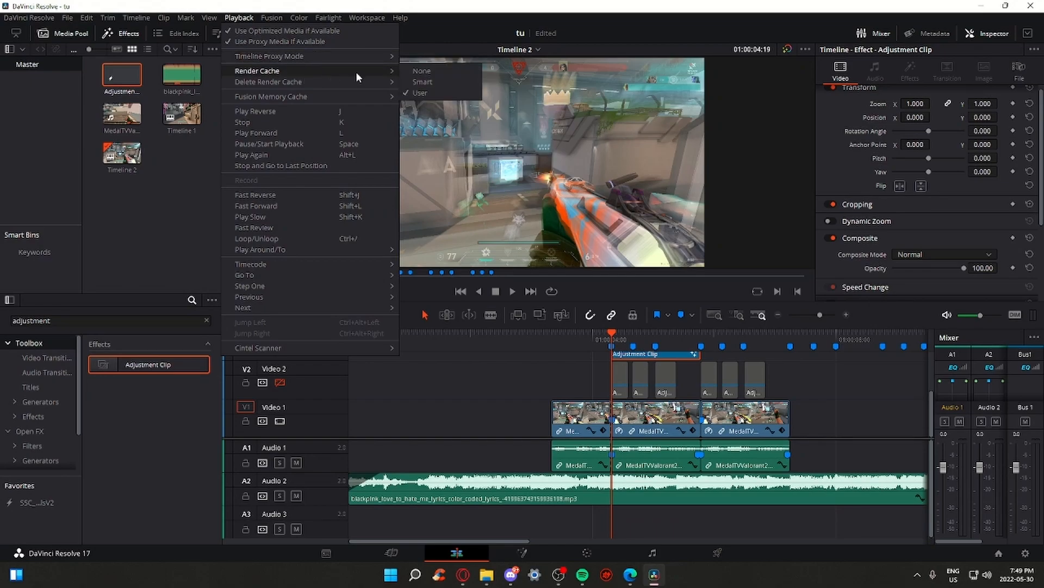
{"action": "left_click", "coordinate": [427, 84]}
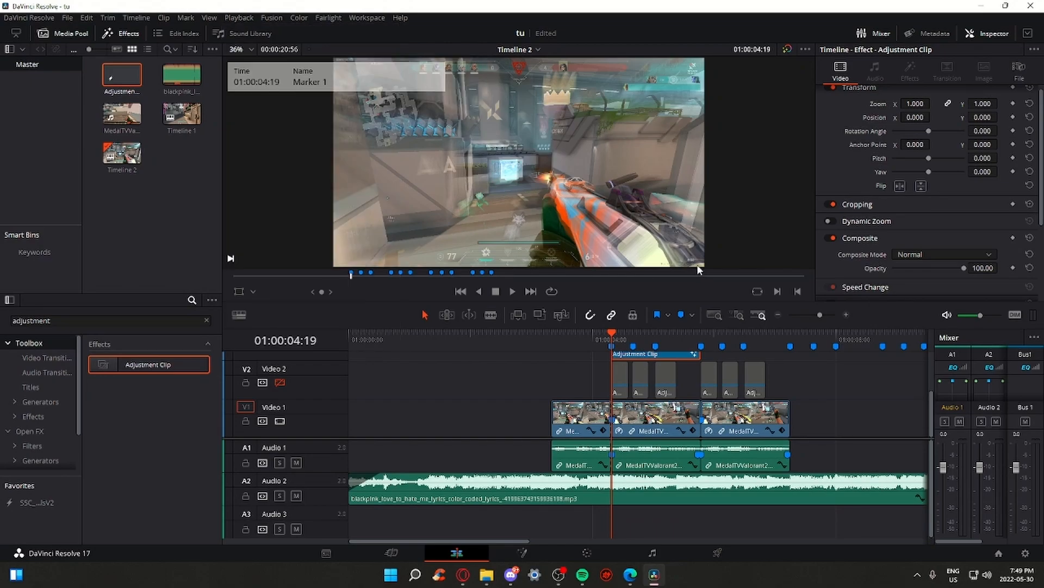
Return the playhead to Marker 1 and turn the Video 2 track back on
{"action": "left_click", "coordinate": [588, 334]}
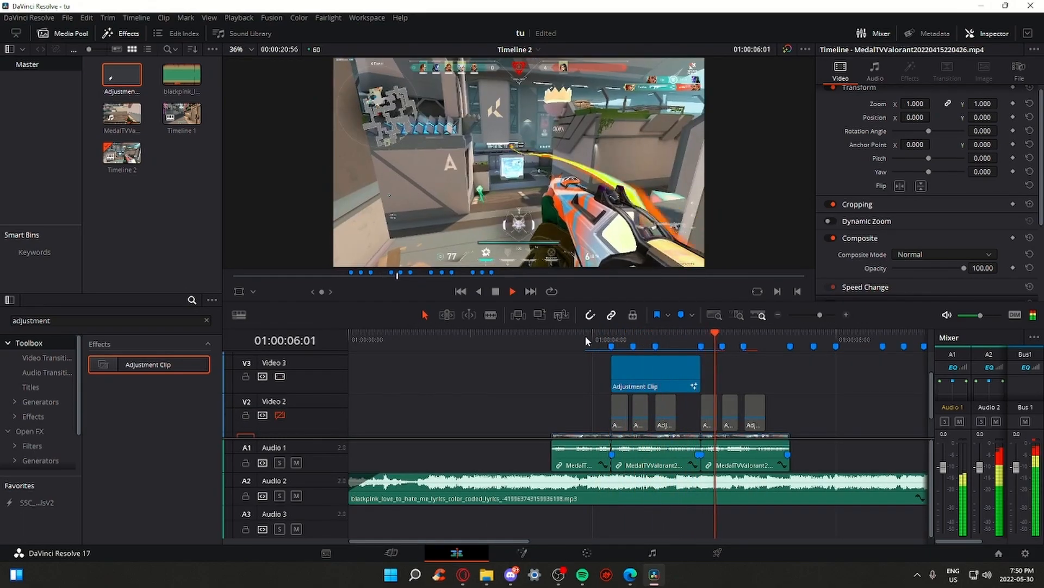
{"action": "key", "text": "space"}
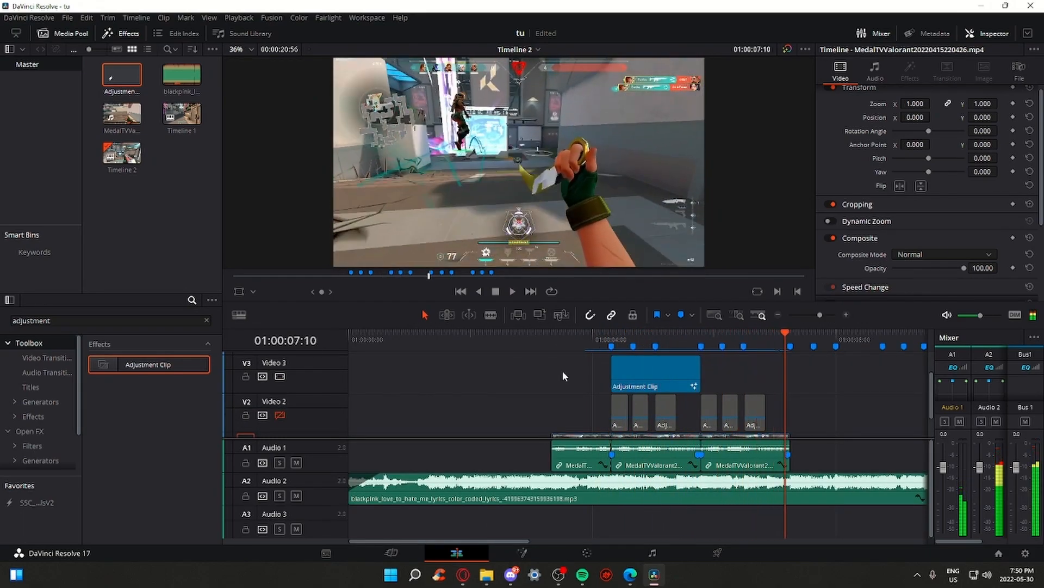
{"action": "left_click", "coordinate": [613, 344]}
{"action": "left_click", "coordinate": [280, 416]}
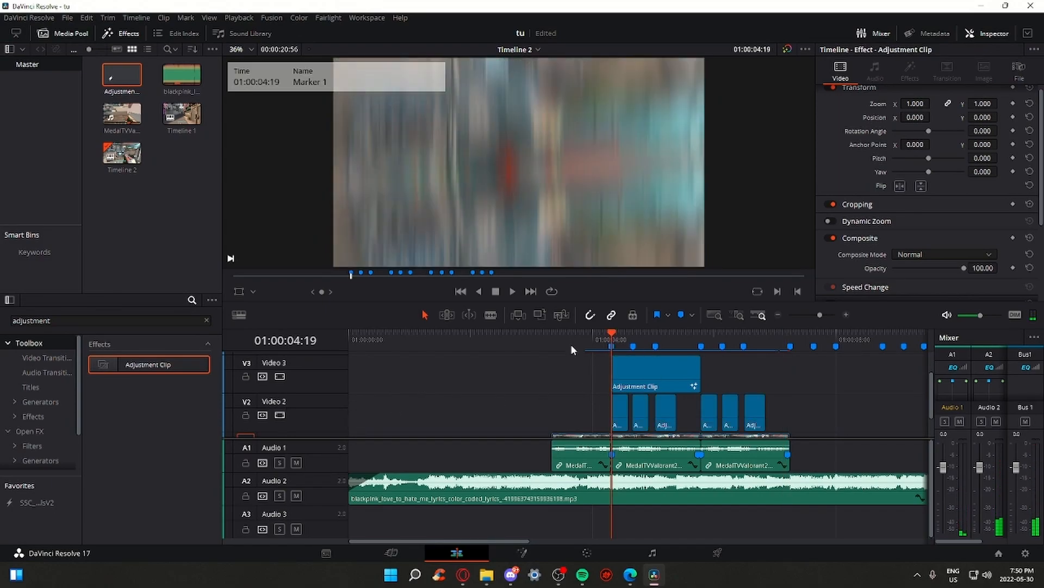
Preview the punch from Marker 1, then open the V3 Adjustment Clip in Fusion
{"action": "left_click", "coordinate": [586, 339]}
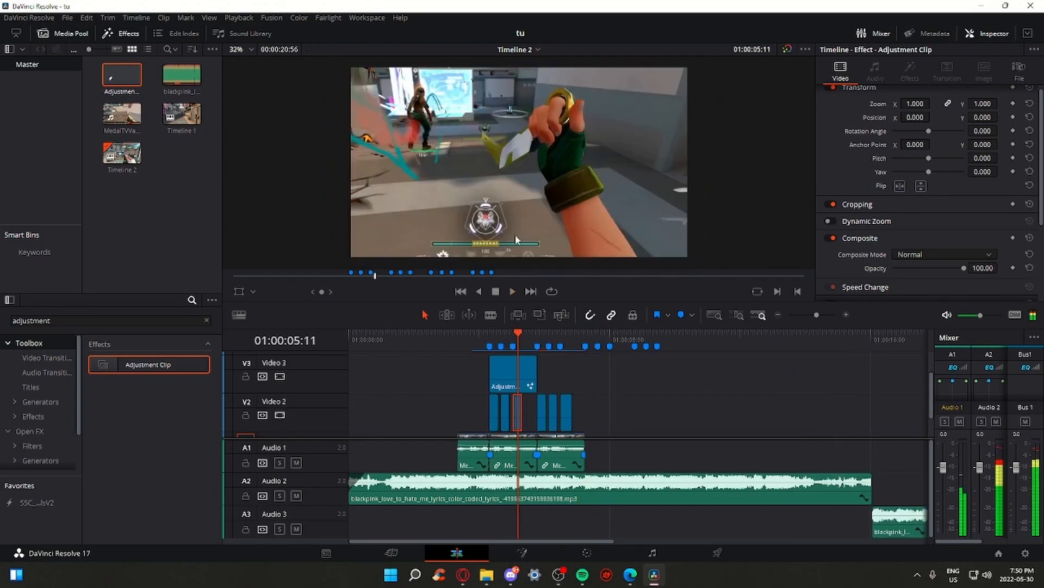
{"action": "left_click", "coordinate": [485, 336]}
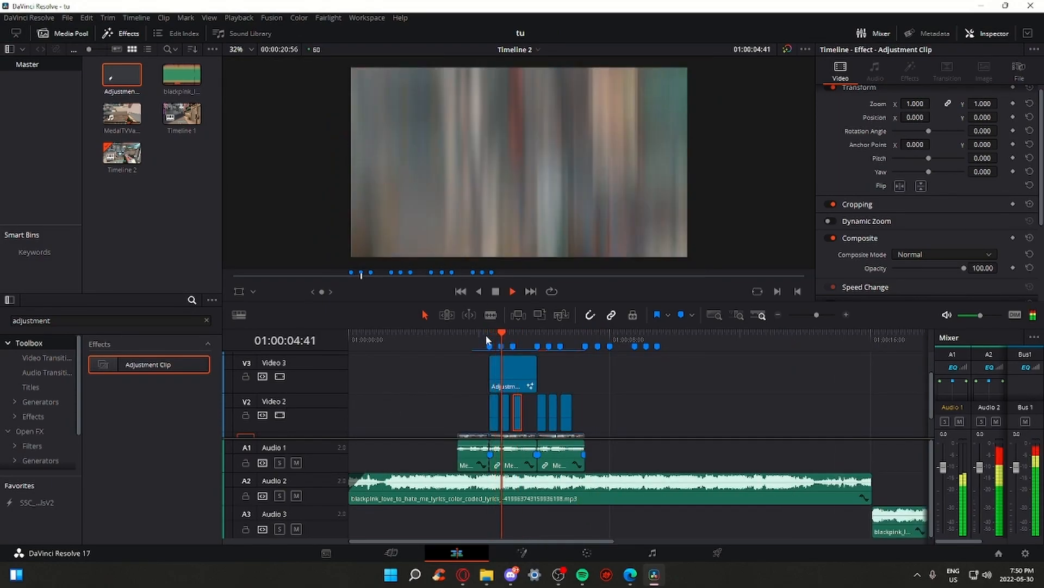
{"action": "key", "text": "space"}
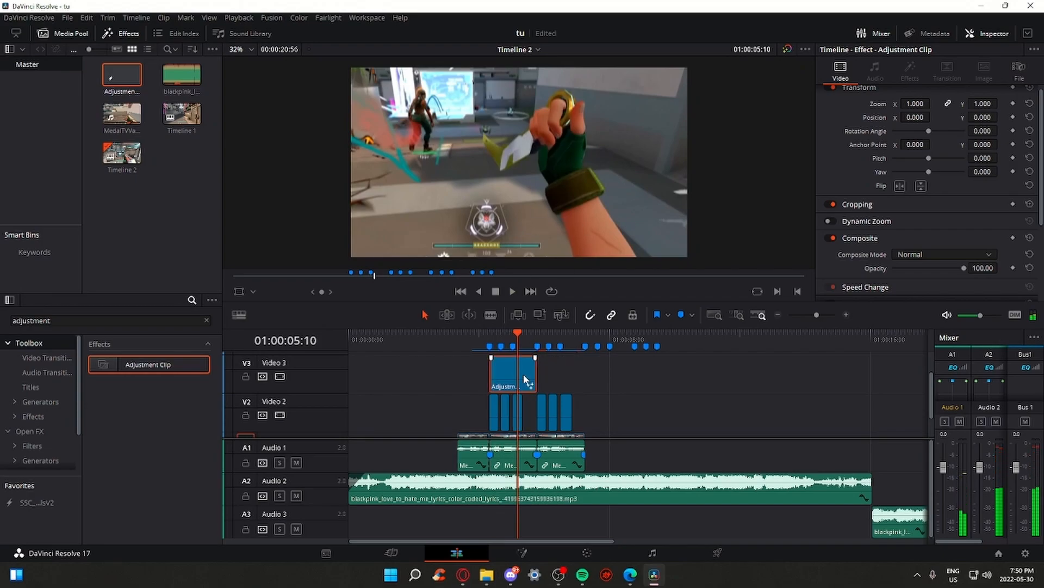
{"action": "right_click", "coordinate": [523, 374]}
{"action": "left_click", "coordinate": [584, 312]}
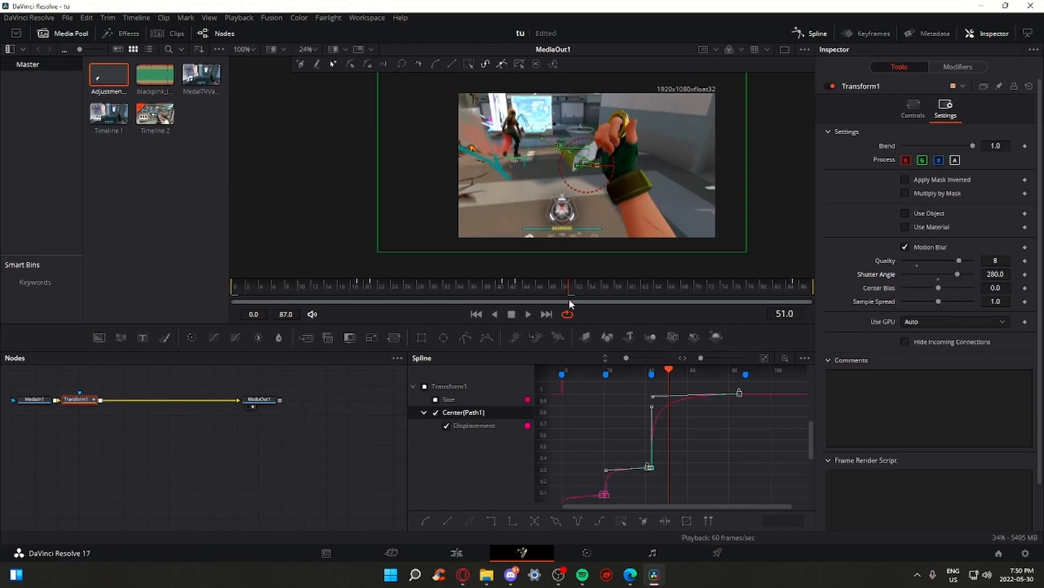
At the last keyframe set Size 1.348 and Center 0.394, 0.608, and soften the final easing
{"action": "left_click_drag", "start_coordinate": [582, 293], "coordinate": [798, 289]}
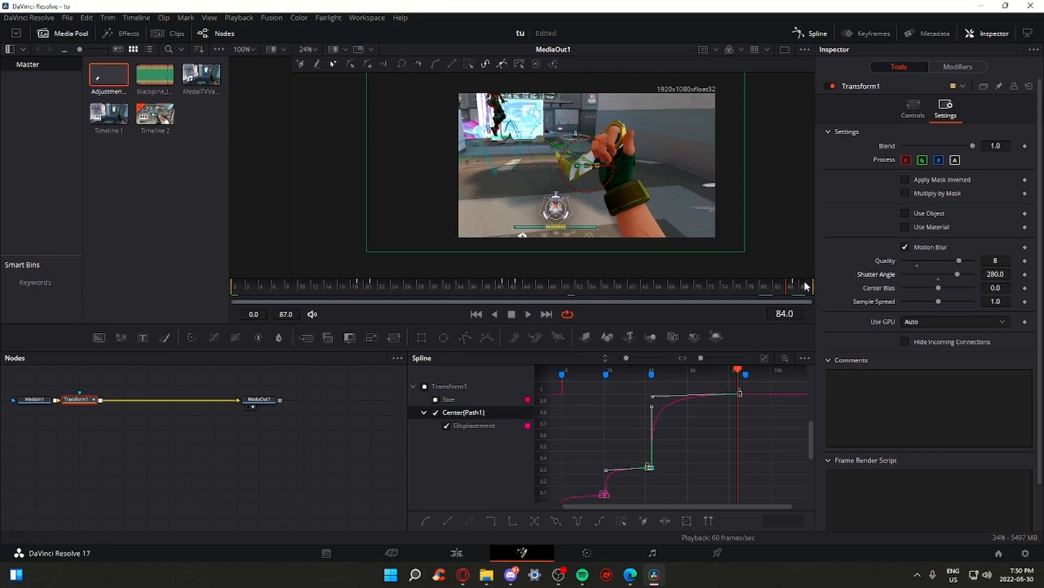
{"action": "left_click", "coordinate": [913, 108]}
{"action": "left_click_drag", "start_coordinate": [997, 188], "coordinate": [929, 187]}
{"action": "left_click_drag", "start_coordinate": [925, 146], "coordinate": [933, 146]}
{"action": "left_click_drag", "start_coordinate": [998, 146], "coordinate": [983, 145]}
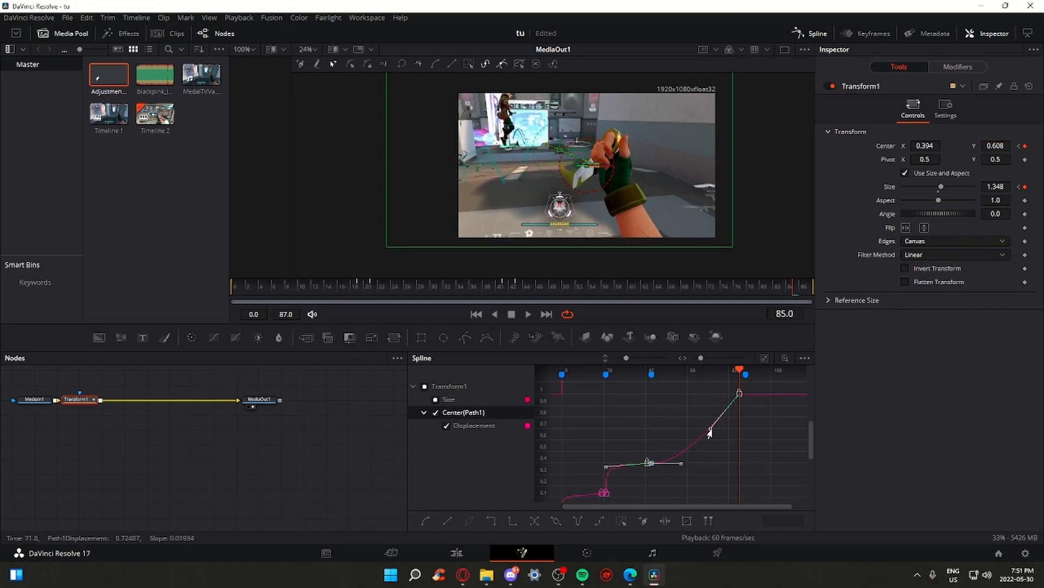
{"action": "left_click_drag", "start_coordinate": [718, 443], "coordinate": [661, 418]}
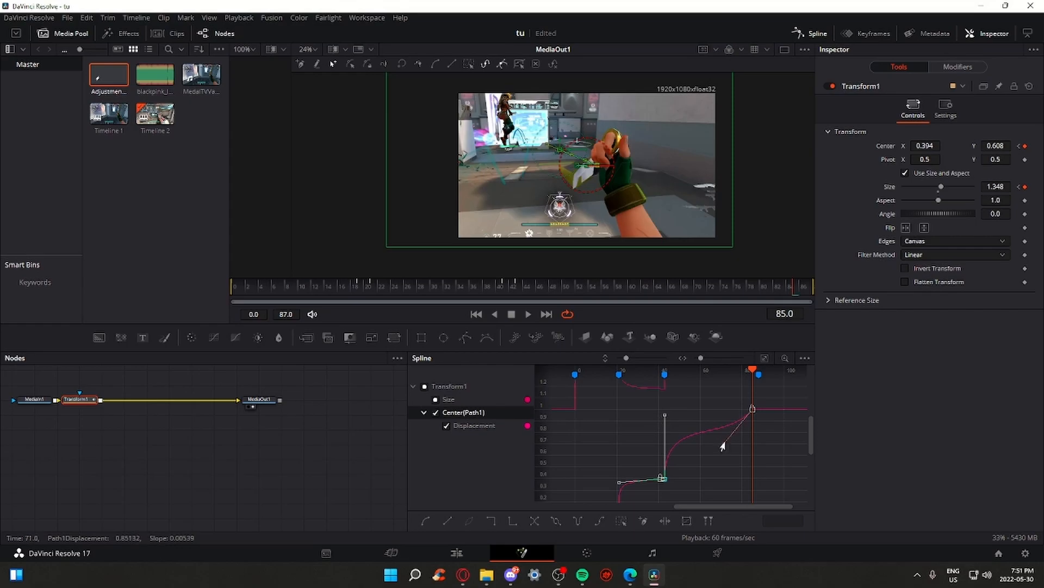
{"action": "left_click_drag", "start_coordinate": [723, 445], "coordinate": [663, 414]}
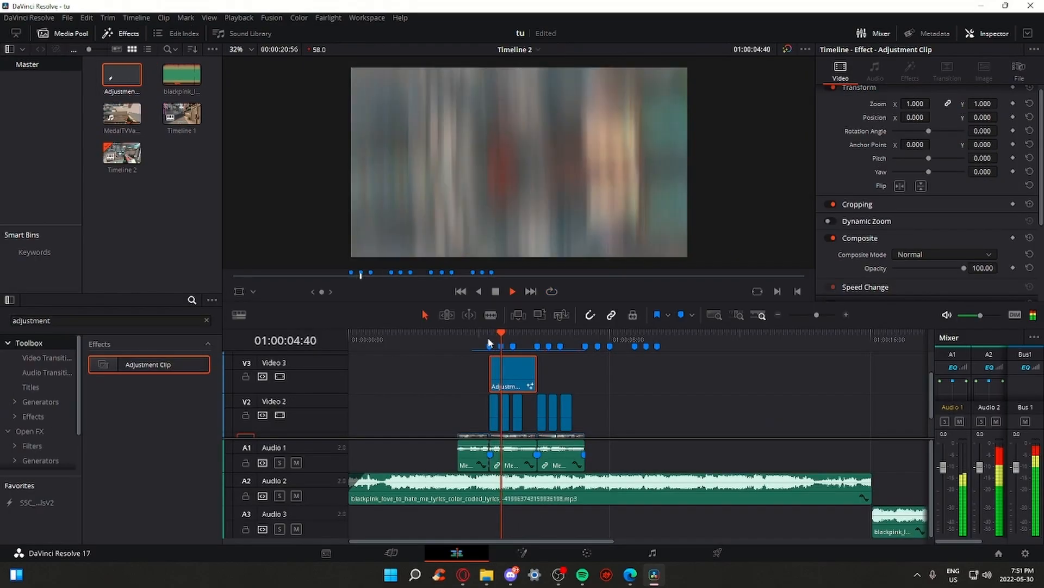
Jump to Marker 4 and Alt-drag a copy of the V3 Adjustment Clip after the original
{"action": "key", "text": "space"}
{"action": "left_click", "coordinate": [537, 335]}
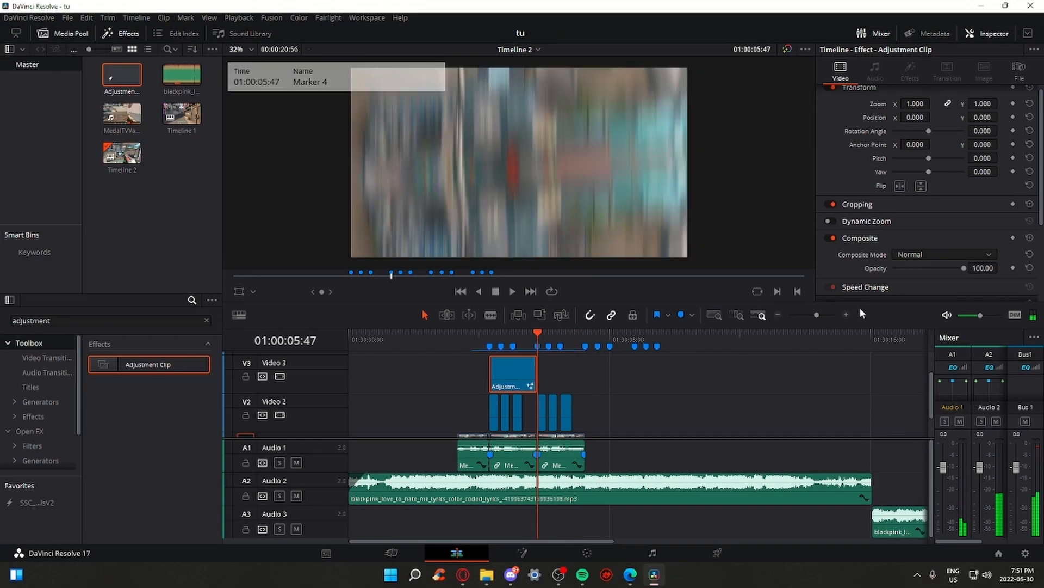
{"action": "left_click", "coordinate": [819, 315]}
{"action": "left_click_drag", "start_coordinate": [819, 314], "coordinate": [828, 318]}
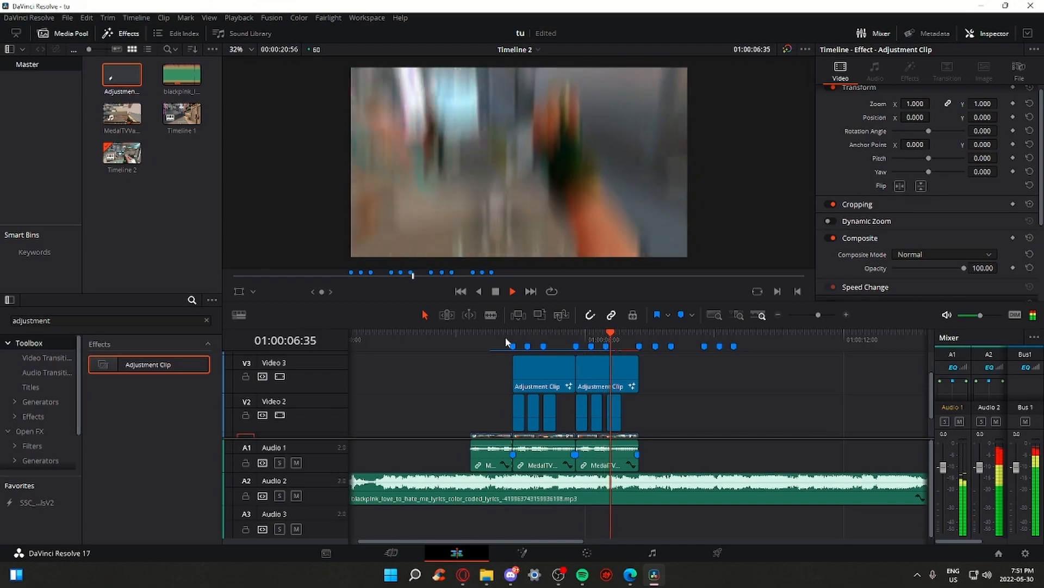
{"action": "key", "text": "space"}
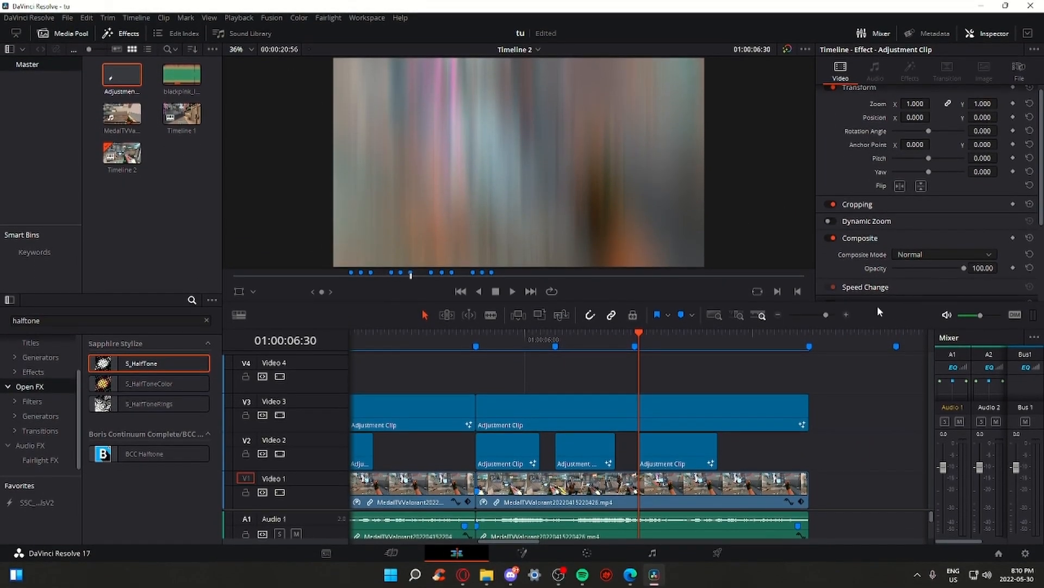
Make the Video 1 gameplay clip into Compound Clip 1, open it in Fusion, and scrub to frame 42
{"action": "left_click", "coordinate": [733, 498]}
{"action": "right_click", "coordinate": [756, 490]}
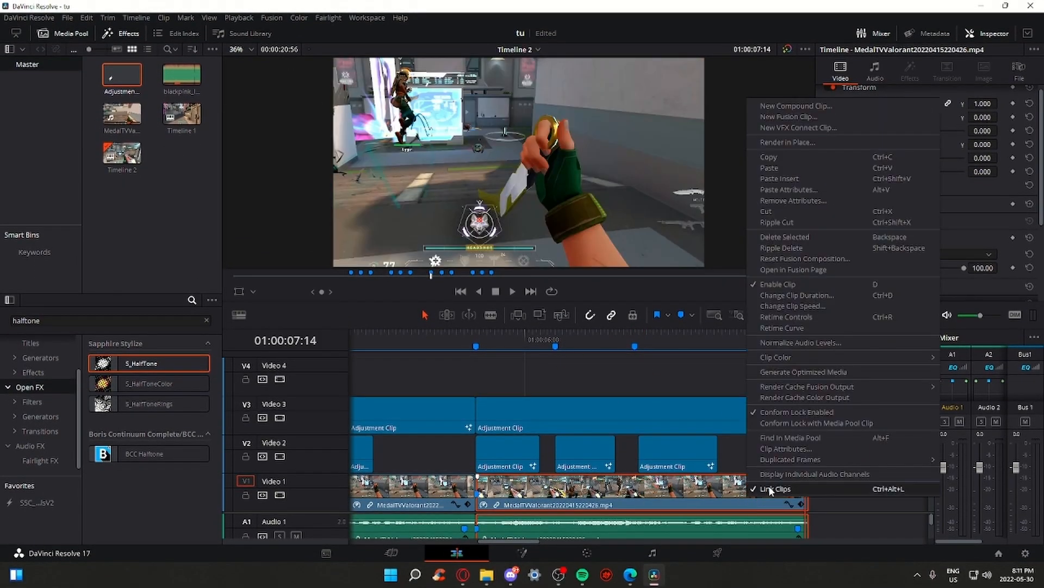
{"action": "left_click", "coordinate": [796, 106]}
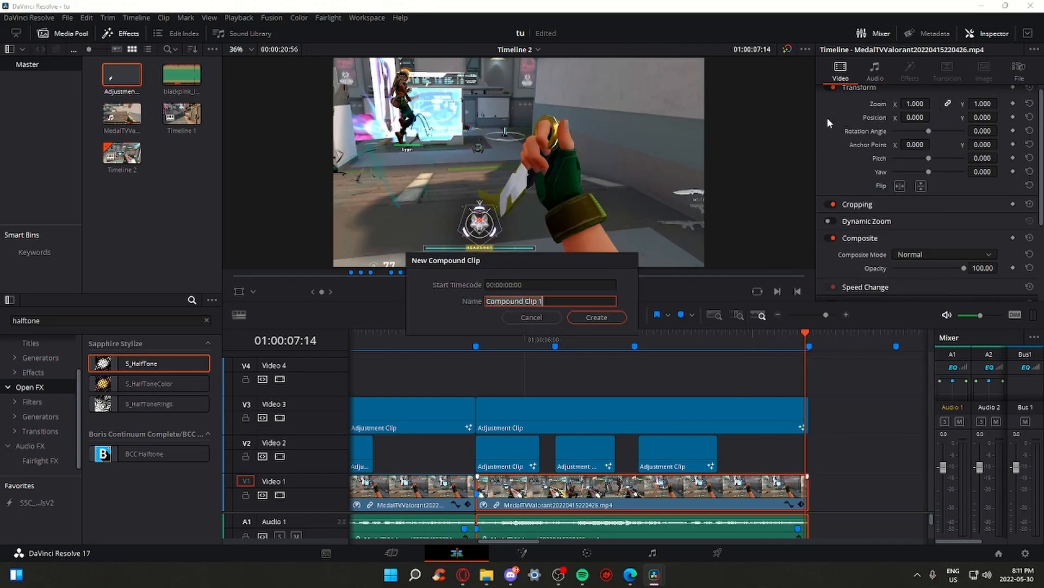
{"action": "left_click", "coordinate": [609, 321]}
{"action": "right_click", "coordinate": [692, 491]}
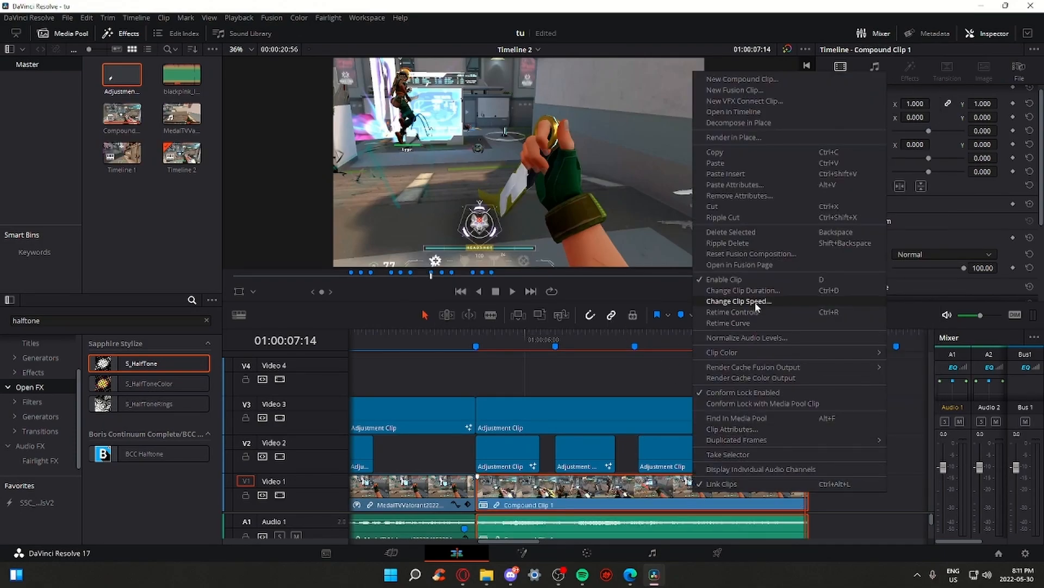
{"action": "left_click", "coordinate": [763, 266]}
{"action": "left_click_drag", "start_coordinate": [419, 257], "coordinate": [513, 260]}
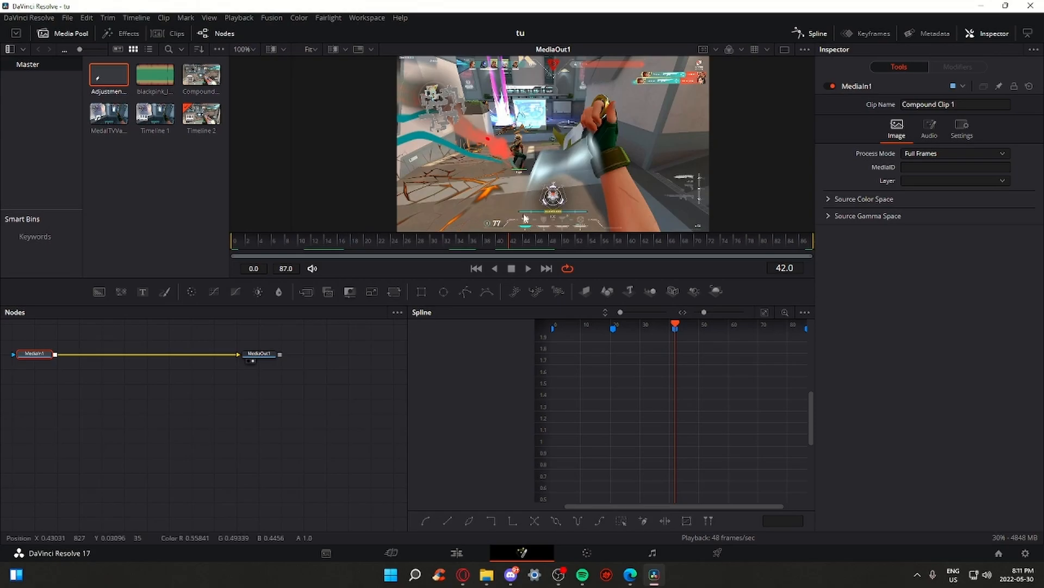
Add a Color Corrector (cc) node between MediaIn1 and MediaOut1 at frame 42
{"action": "mouse_move", "coordinate": [514, 249]}
{"action": "left_mouse_down"}
{"action": "mouse_move", "coordinate": [555, 240]}
{"action": "mouse_move", "coordinate": [500, 242]}
{"action": "mouse_move", "coordinate": [522, 244]}
{"action": "mouse_move", "coordinate": [513, 245]}
{"action": "left_mouse_up"}
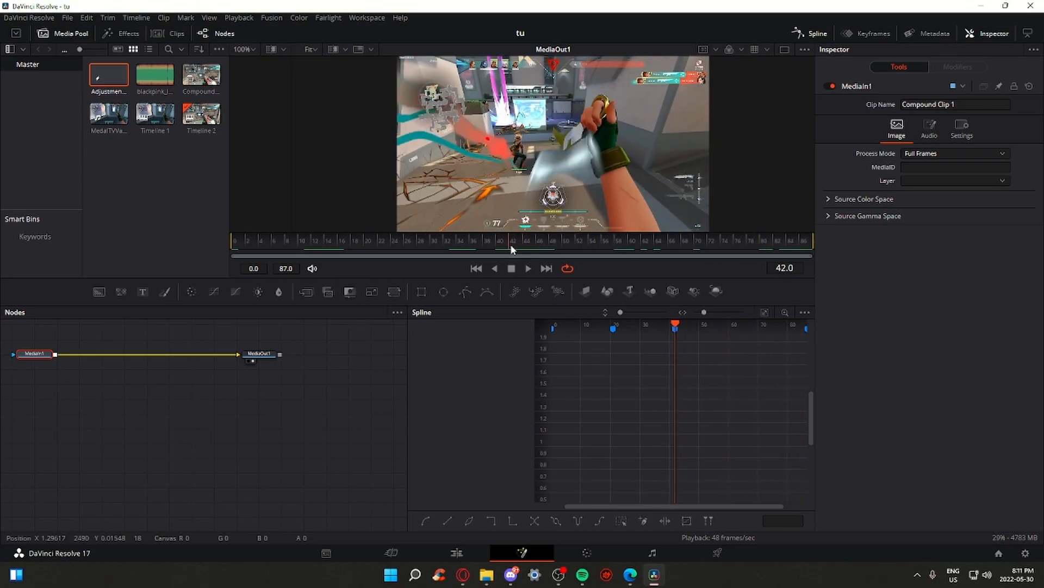
{"action": "left_click_drag", "start_coordinate": [608, 157], "coordinate": [591, 182]}
{"action": "scroll", "coordinate": [594, 159], "scroll_direction": "down", "scroll_amount": 2}
{"action": "scroll", "coordinate": [590, 182], "scroll_direction": "up", "scroll_amount": 1}
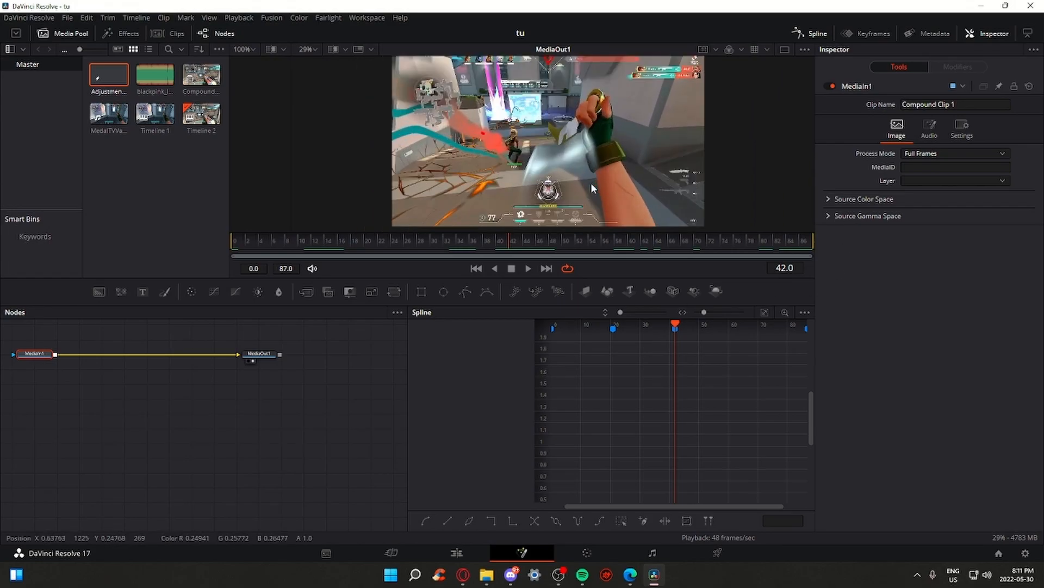
{"action": "key", "text": "shift+space"}
{"action": "type", "text": "cc"}
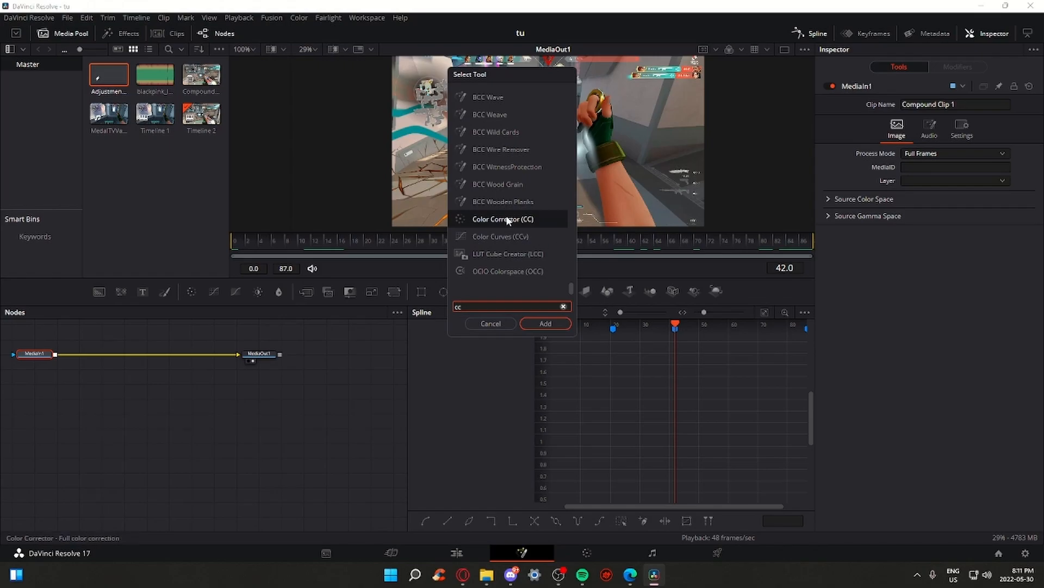
{"action": "left_click", "coordinate": [533, 324]}
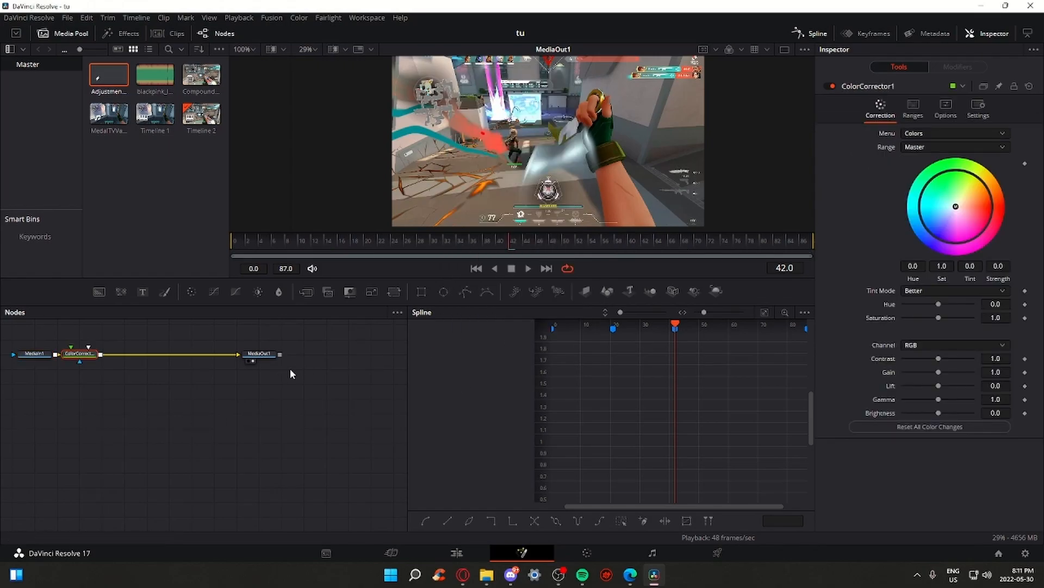
{"action": "left_click_drag", "start_coordinate": [82, 352], "coordinate": [122, 350]}
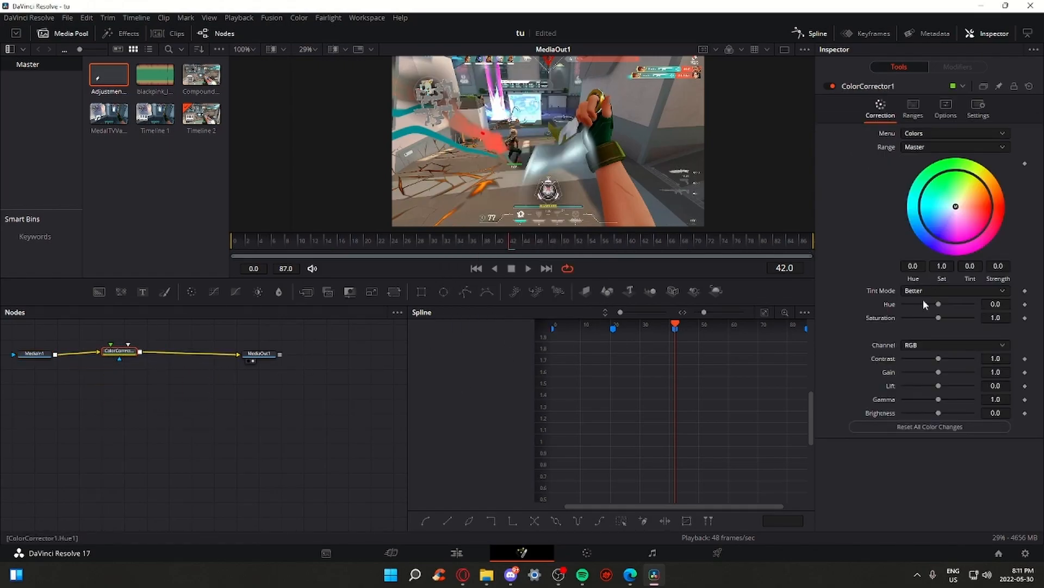
Keyframe Hue at 0.0 on frame 42 and -1.0 at the clip's last frame
{"action": "left_click_drag", "start_coordinate": [939, 305], "coordinate": [900, 319]}
{"action": "left_click", "coordinate": [1026, 304]}
{"action": "left_click_drag", "start_coordinate": [511, 240], "coordinate": [858, 262]}
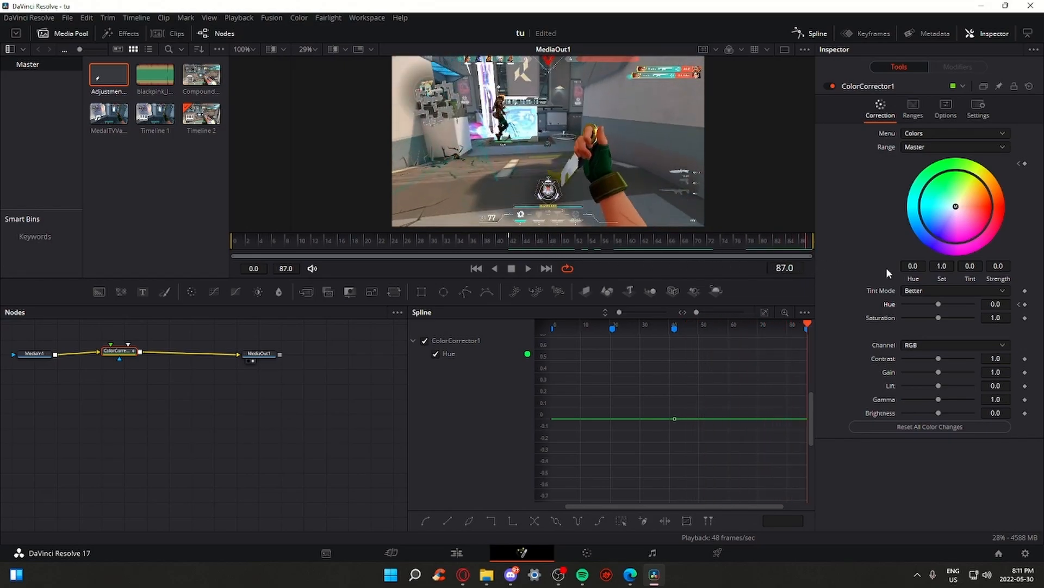
{"action": "mouse_move", "coordinate": [939, 305]}
{"action": "left_mouse_down"}
{"action": "mouse_move", "coordinate": [907, 307]}
{"action": "mouse_move", "coordinate": [940, 314]}
{"action": "mouse_move", "coordinate": [920, 305]}
{"action": "left_mouse_up"}
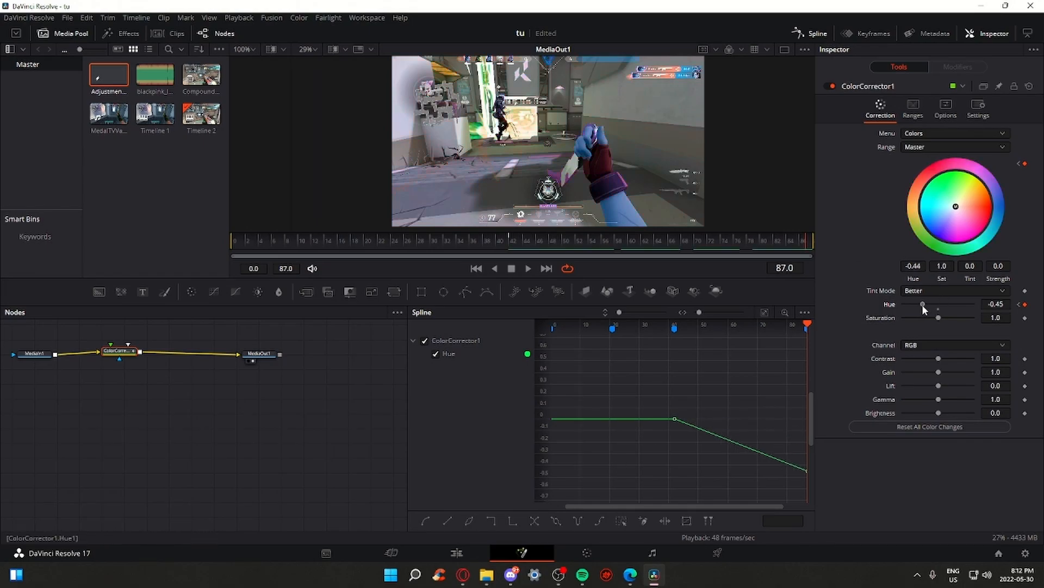
Play back the hue-shifted section on the edit timeline, replaying it twice
{"action": "left_click_drag", "start_coordinate": [531, 241], "coordinate": [511, 241]}
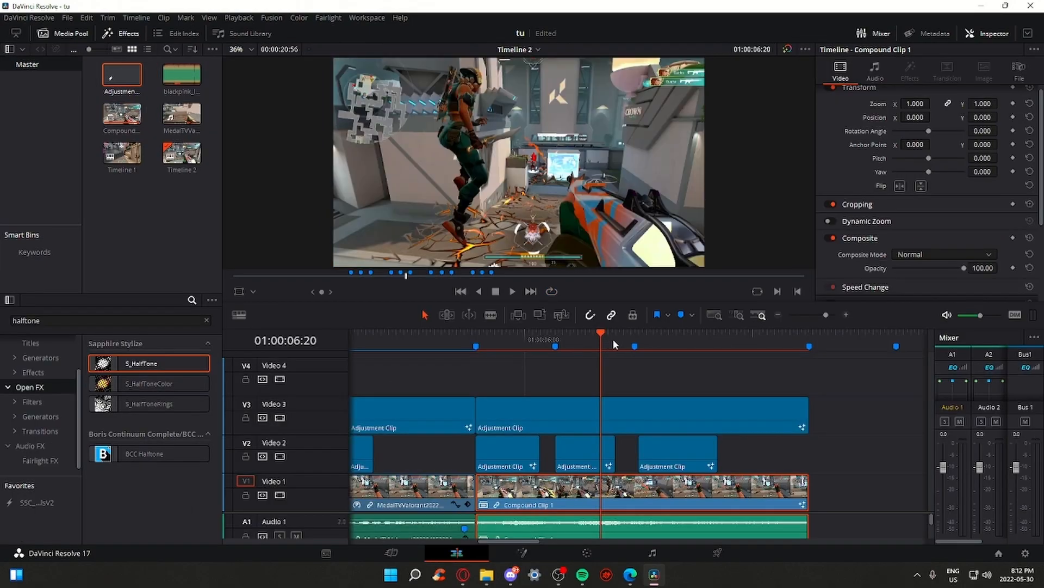
{"action": "mouse_move", "coordinate": [613, 338]}
{"action": "left_mouse_down"}
{"action": "mouse_move", "coordinate": [632, 336]}
{"action": "mouse_move", "coordinate": [609, 332]}
{"action": "left_mouse_up"}
{"action": "key", "text": "space"}
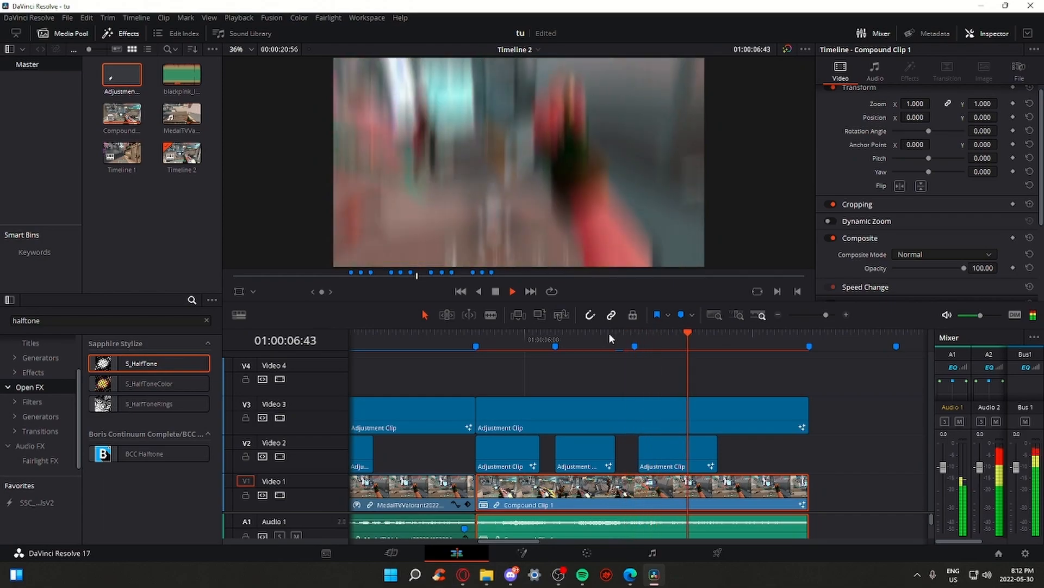
{"action": "left_click", "coordinate": [609, 332]}
{"action": "left_click", "coordinate": [609, 332]}
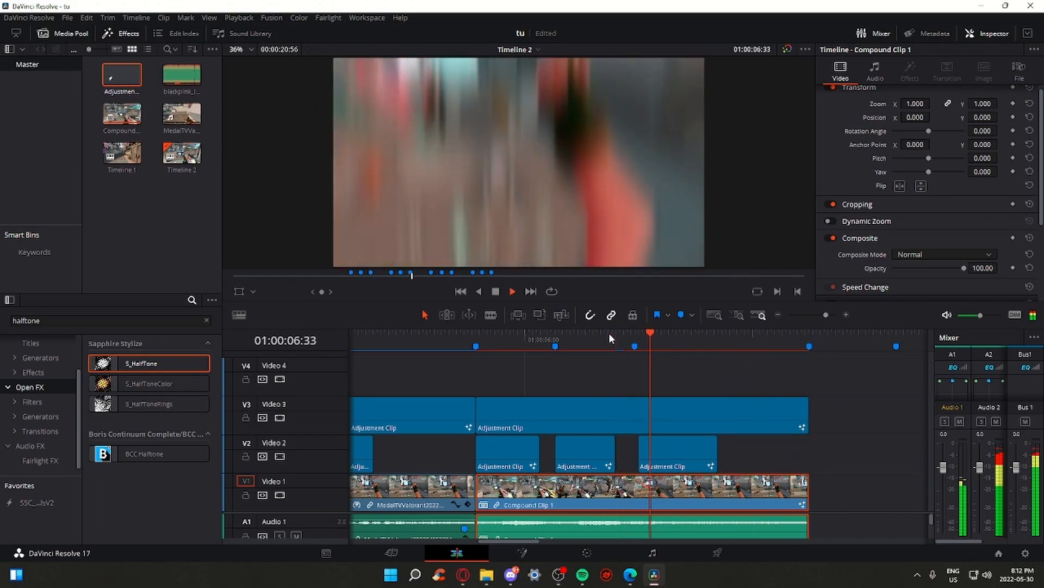
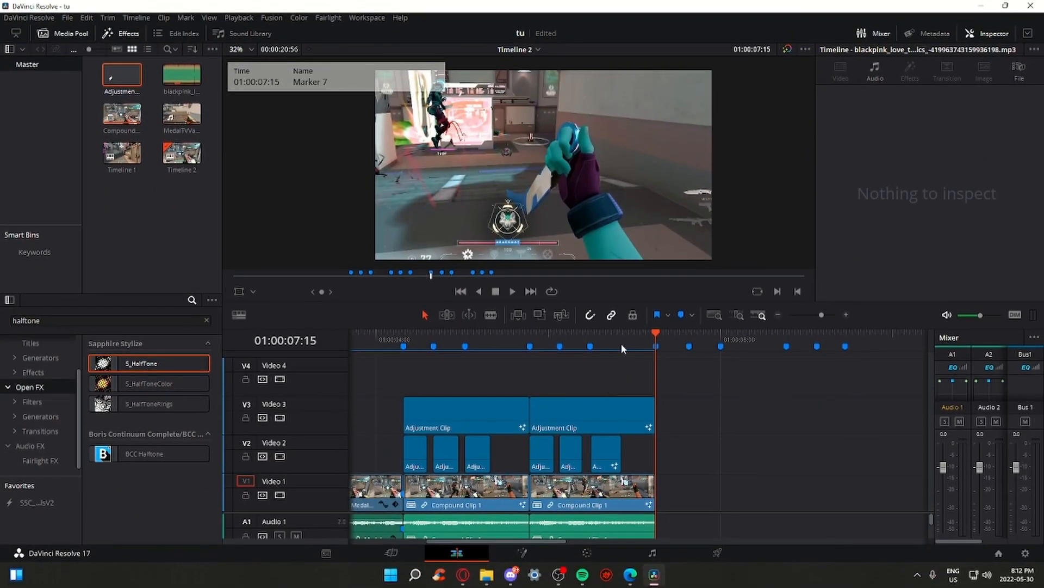
At Marker 6, decompose the second compound clip in place
{"action": "left_click", "coordinate": [590, 336]}
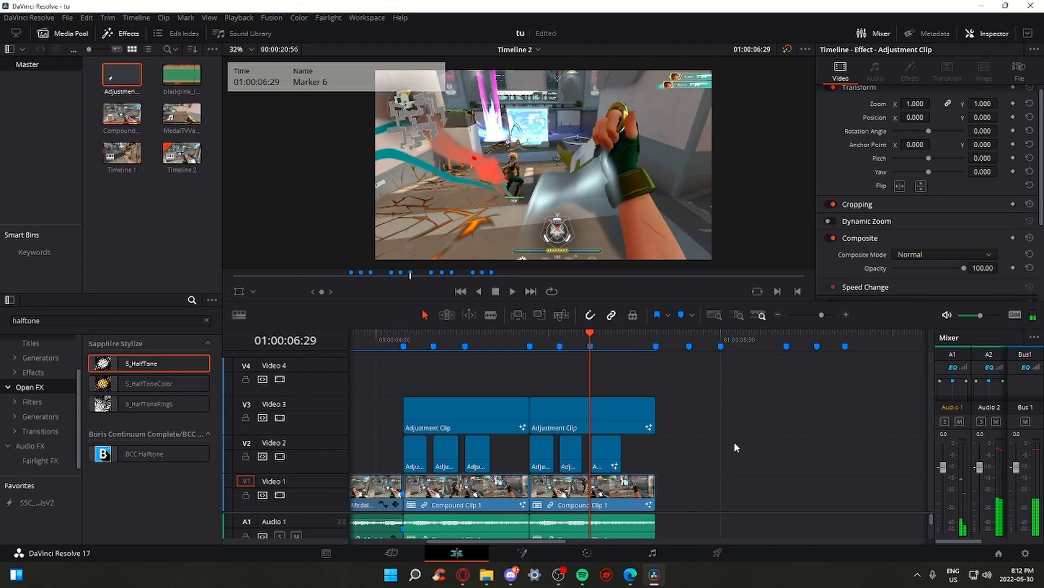
{"action": "right_click", "coordinate": [605, 490]}
{"action": "left_click", "coordinate": [645, 502]}
{"action": "right_click", "coordinate": [598, 500]}
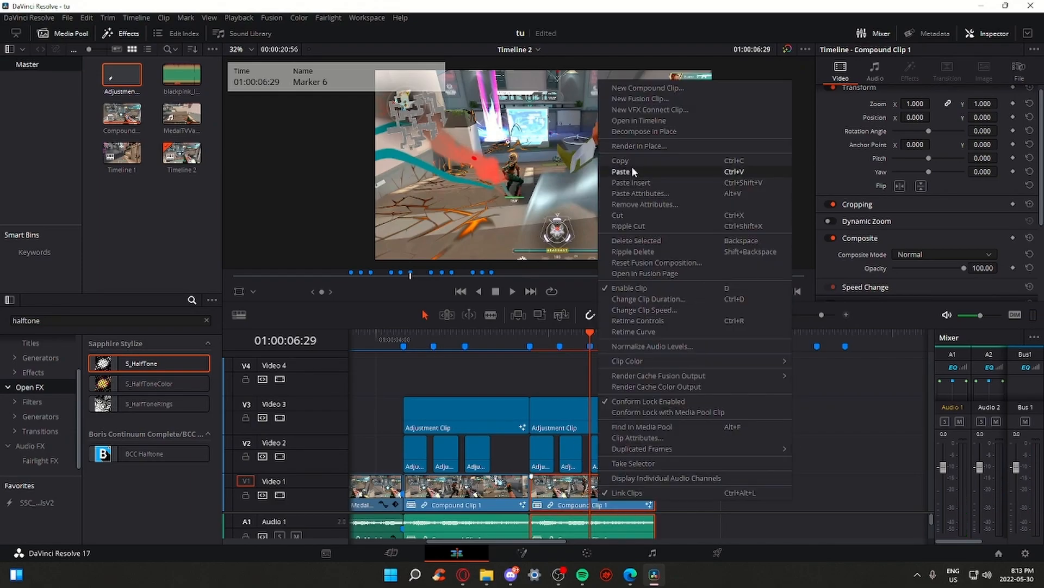
{"action": "left_click", "coordinate": [645, 132]}
{"action": "left_click", "coordinate": [638, 415]}
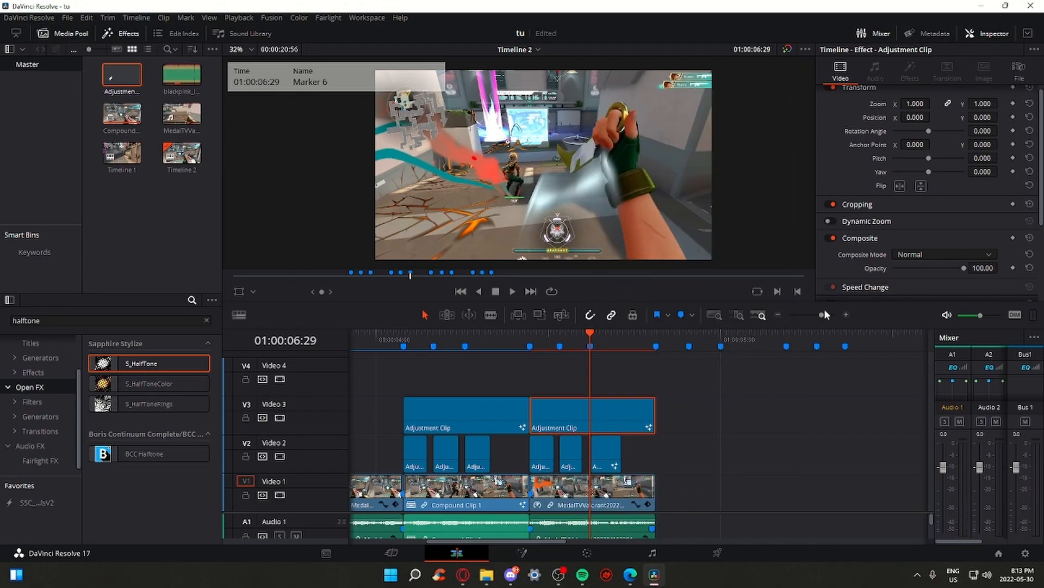
{"action": "left_click_drag", "start_coordinate": [824, 314], "coordinate": [821, 312]}
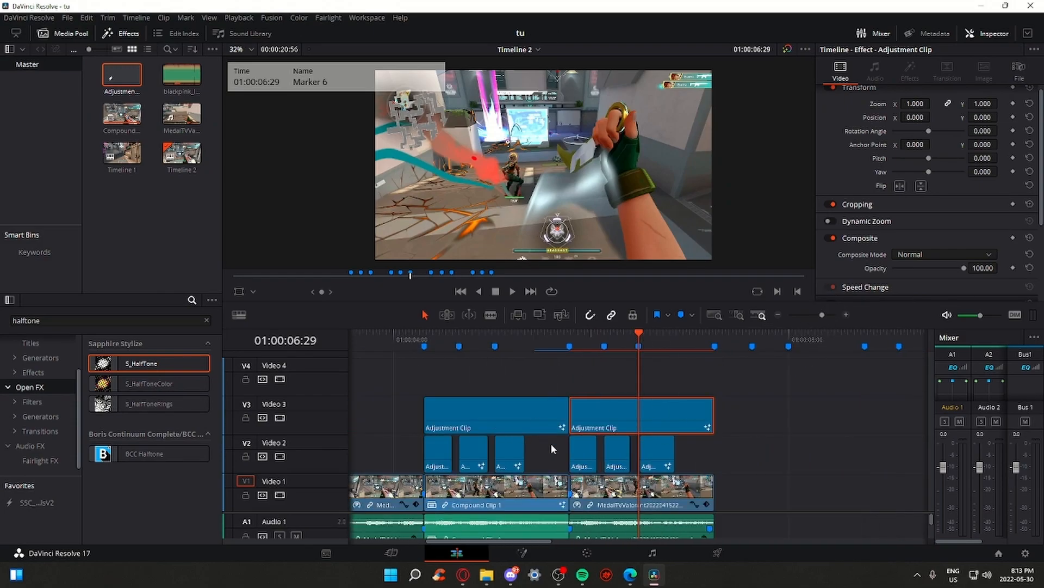
Preview the Video 1 gameplay clip on the Fusion and Color pages
{"action": "left_click", "coordinate": [518, 554]}
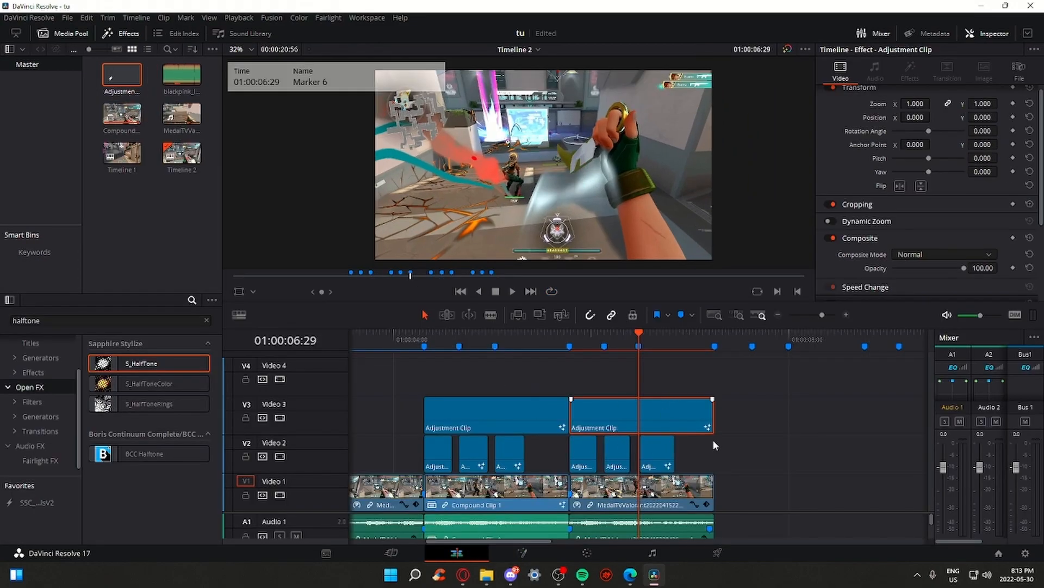
{"action": "left_click", "coordinate": [694, 493]}
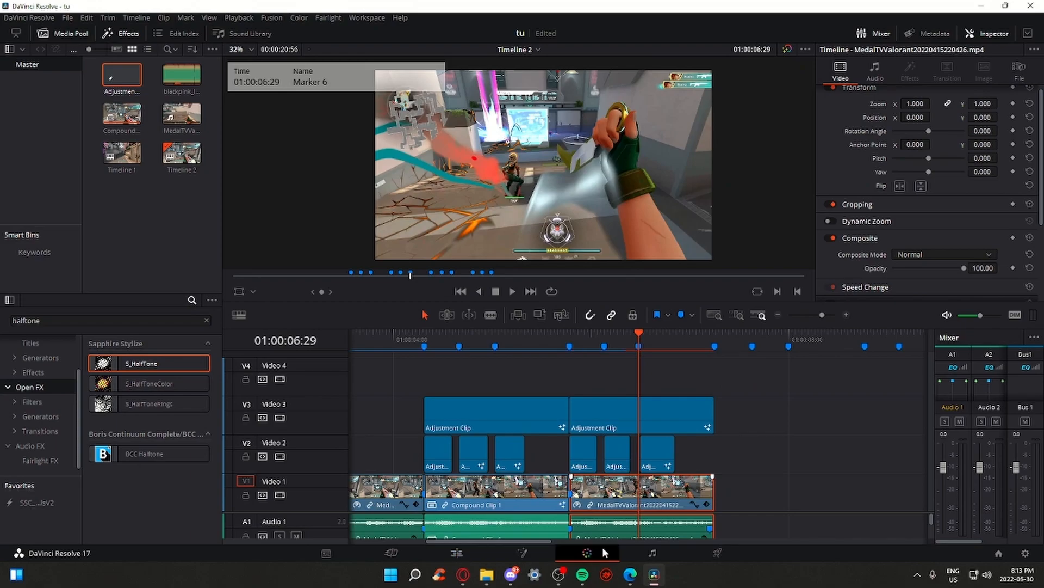
{"action": "left_click", "coordinate": [587, 550]}
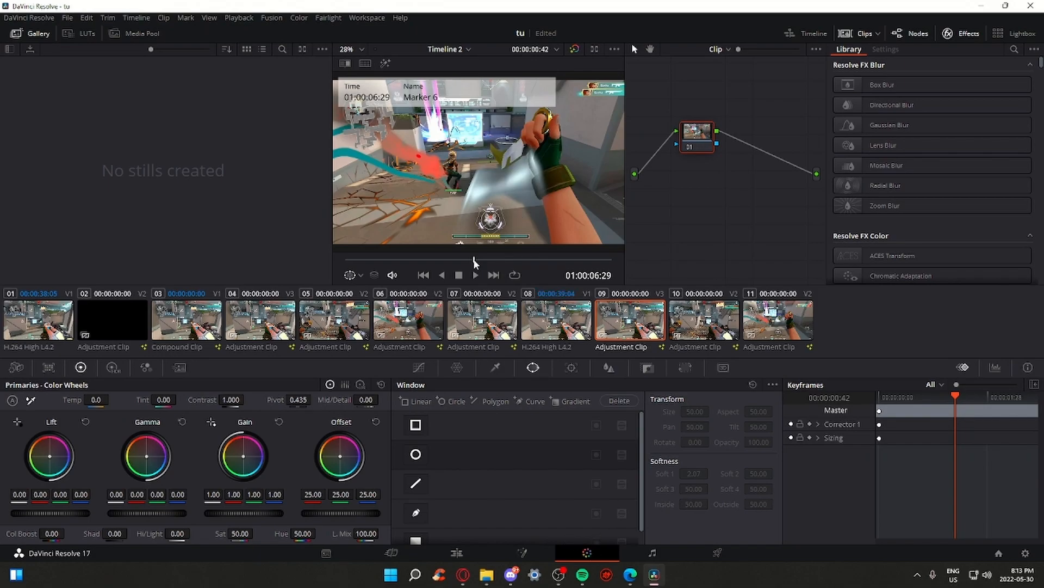
{"action": "mouse_move", "coordinate": [475, 263]}
{"action": "left_mouse_down"}
{"action": "mouse_move", "coordinate": [297, 256]}
{"action": "mouse_move", "coordinate": [504, 267]}
{"action": "mouse_move", "coordinate": [485, 263]}
{"action": "left_mouse_up"}
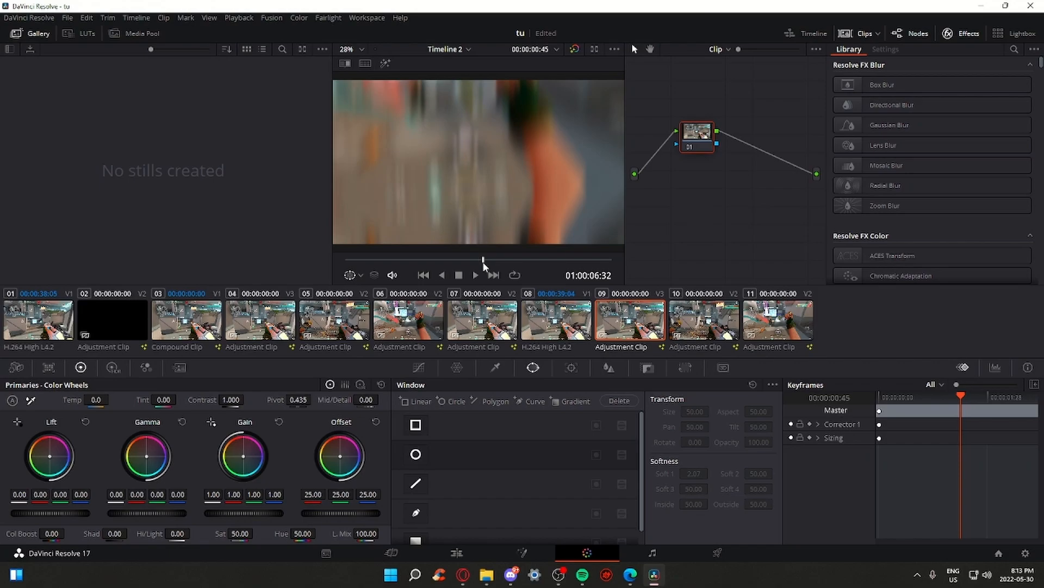
{"action": "left_click", "coordinate": [457, 553]}
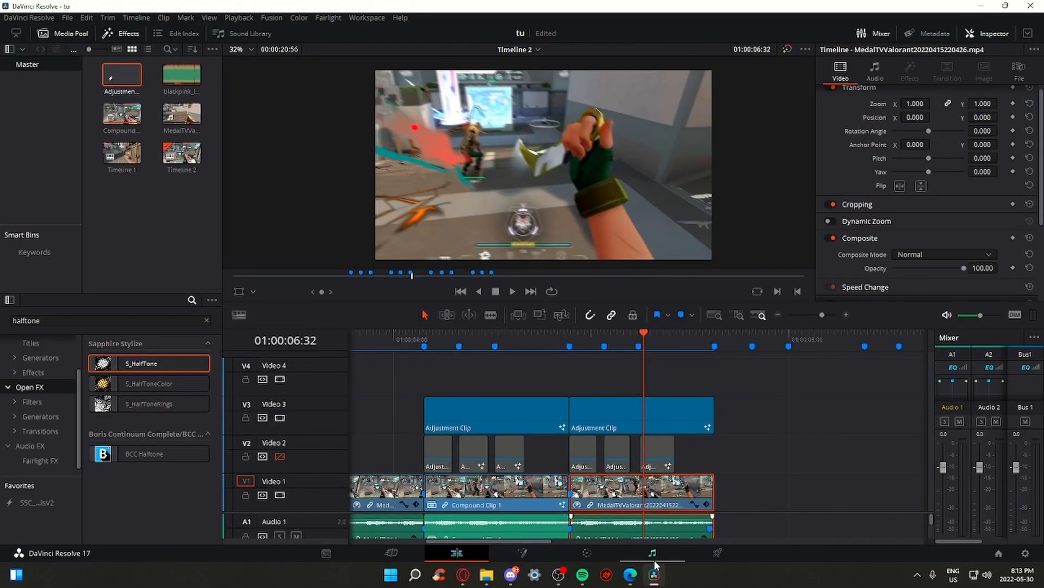
{"action": "left_click", "coordinate": [587, 553]}
{"action": "left_click", "coordinate": [469, 550]}
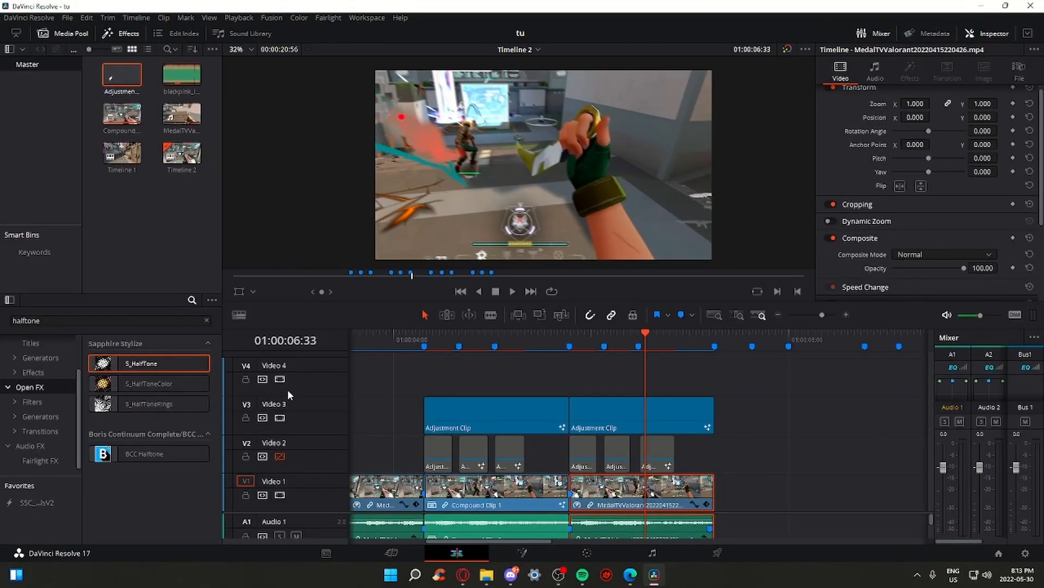
Disable the Video 3 track and bring the gameplay clip onto the Color page
{"action": "left_click", "coordinate": [279, 417]}
{"action": "right_click", "coordinate": [678, 495]}
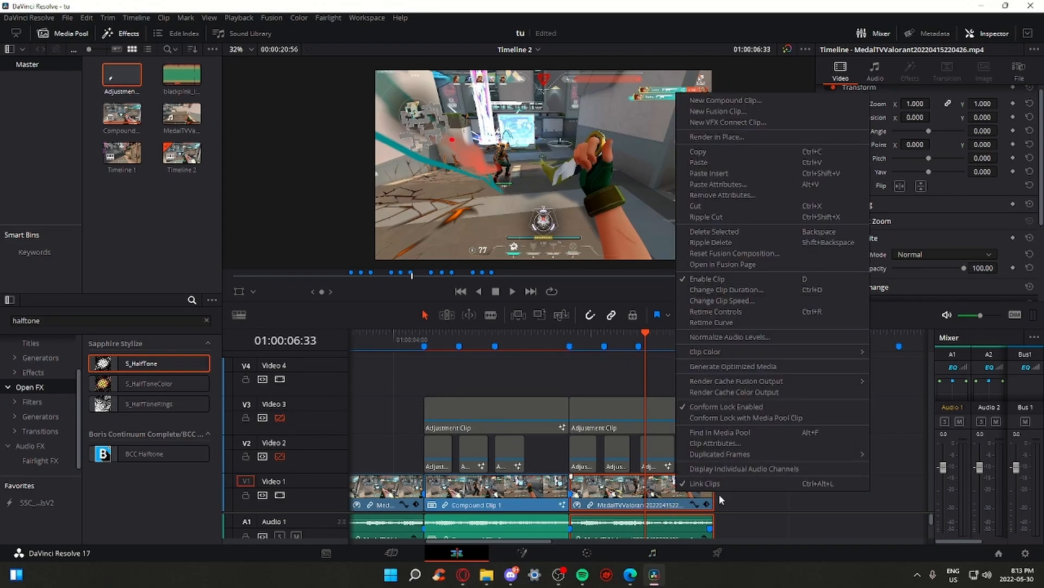
{"action": "left_click", "coordinate": [593, 553]}
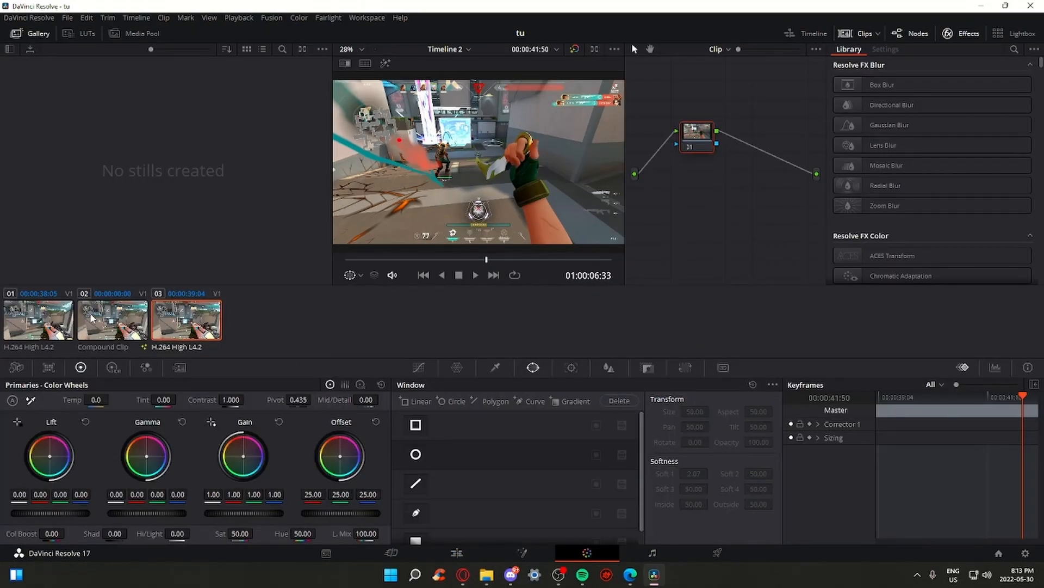
Open the Tracker and Window palettes and enlarge the Color page viewer
{"action": "left_click_drag", "start_coordinate": [487, 259], "coordinate": [510, 262]}
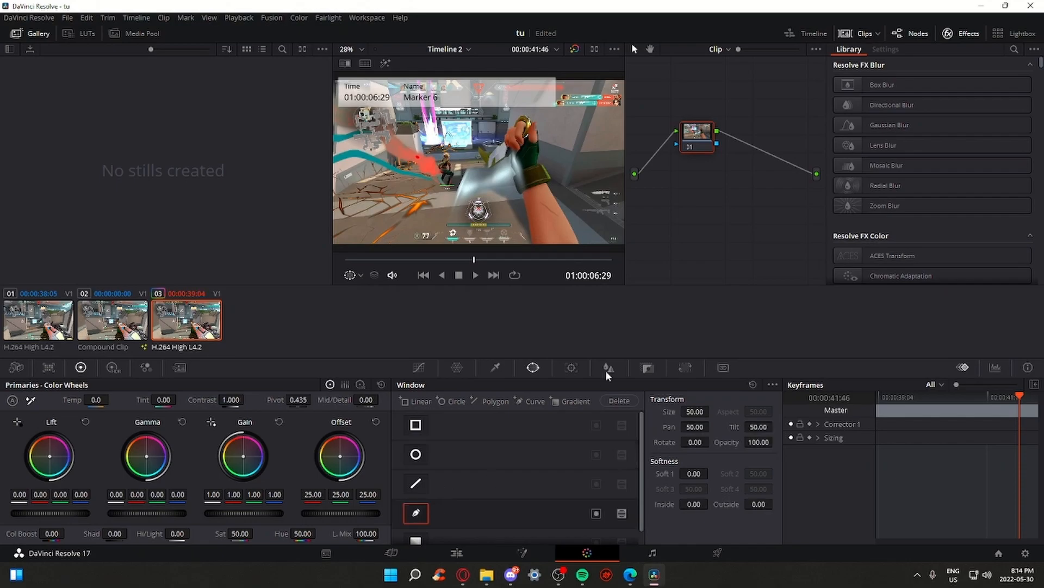
{"action": "left_click", "coordinate": [572, 367]}
{"action": "left_click", "coordinate": [535, 369]}
{"action": "left_click", "coordinate": [569, 370]}
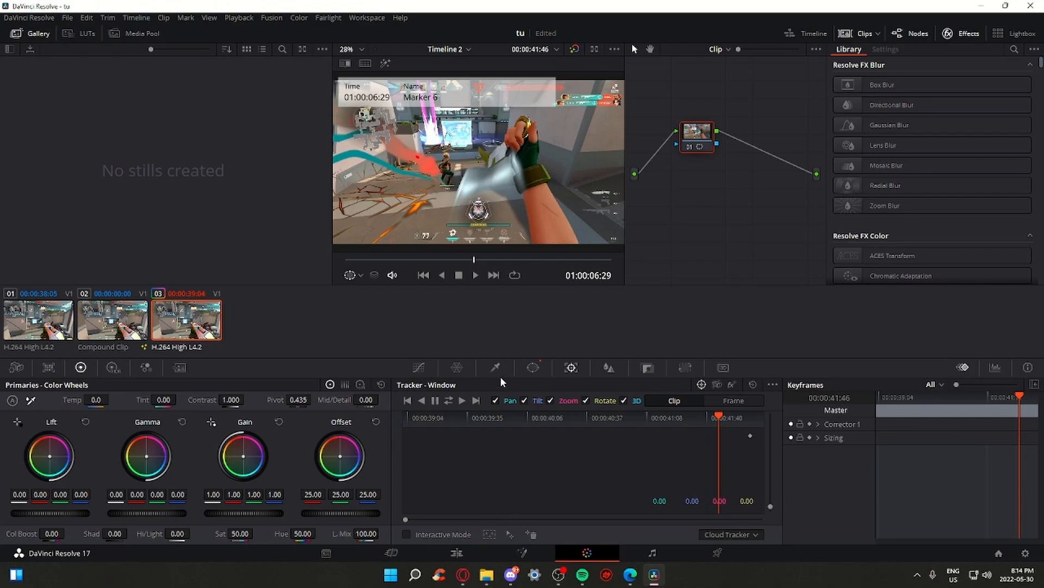
{"action": "left_click", "coordinate": [534, 368]}
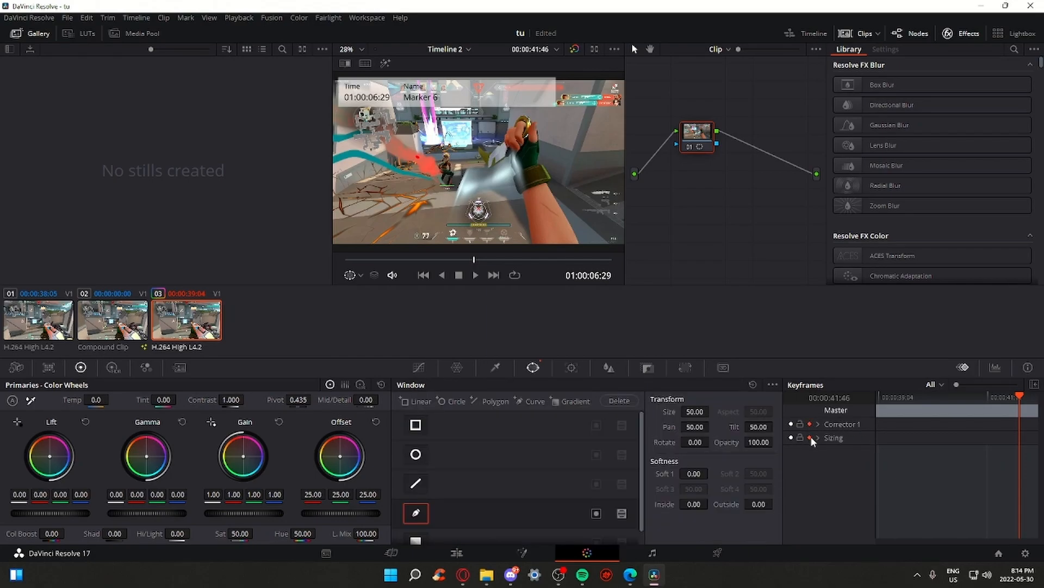
{"action": "left_click", "coordinate": [595, 50]}
Draw a four-point Curve window on the frame, then marquee-select the adjustment clips
{"action": "left_click", "coordinate": [401, 208]}
{"action": "left_click_drag", "start_coordinate": [575, 199], "coordinate": [600, 199]}
{"action": "left_click", "coordinate": [445, 117]}
{"action": "left_click", "coordinate": [338, 210]}
{"action": "left_click", "coordinate": [402, 209]}
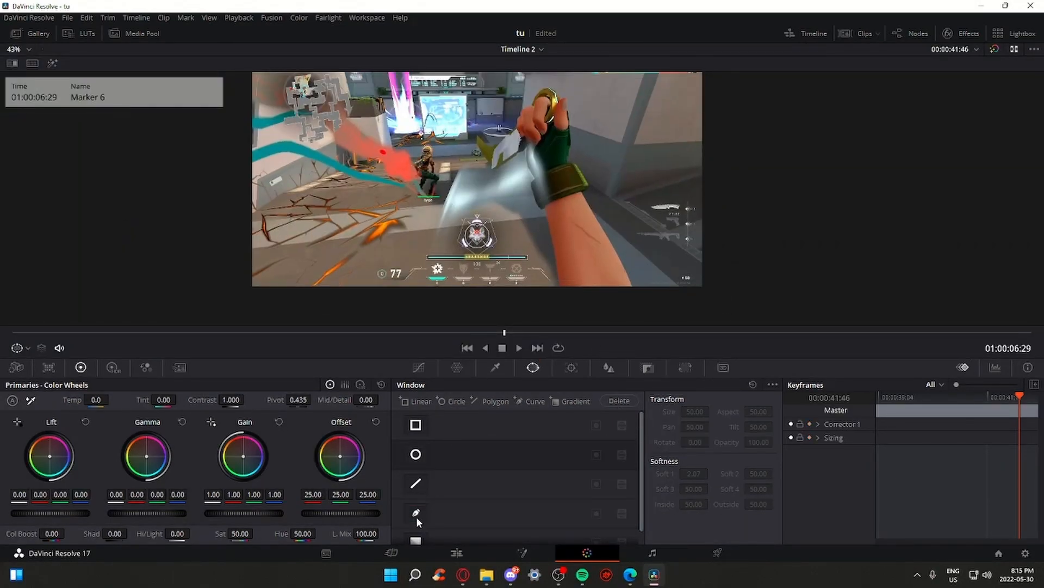
{"action": "left_click", "coordinate": [416, 514]}
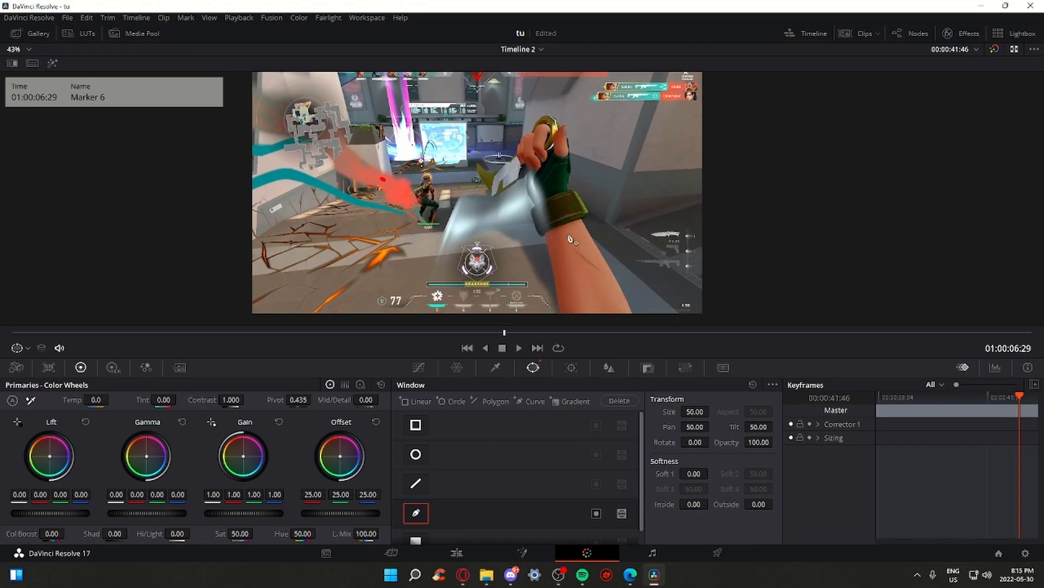
{"action": "left_click_drag", "start_coordinate": [753, 470], "coordinate": [317, 394]}
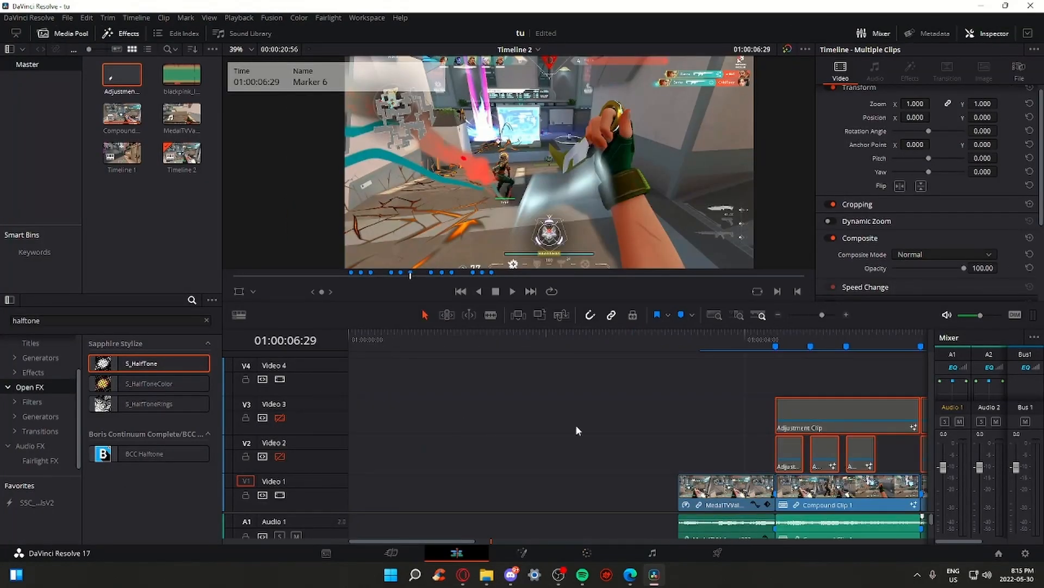
Move the selected adjustment clips up one track and disable Video 4
{"action": "scroll", "coordinate": [550, 423], "scroll_direction": "right", "scroll_amount": 5}
{"action": "key", "text": "alt+Up"}
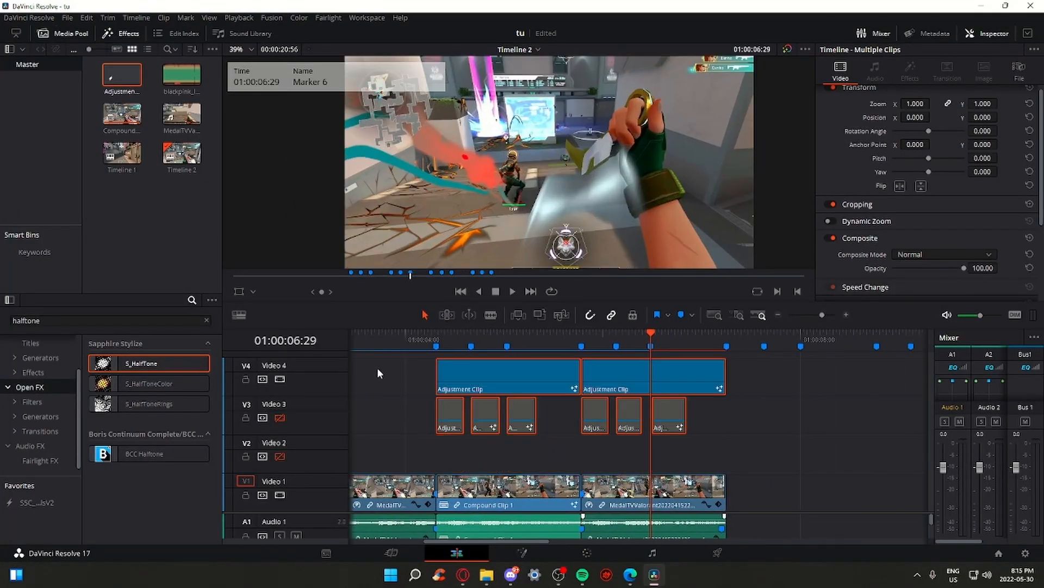
{"action": "left_click", "coordinate": [739, 423]}
{"action": "left_click", "coordinate": [279, 378]}
Copy the Video 1 gameplay clip onto Video 2 and re-enable Video 2
{"action": "left_click", "coordinate": [692, 496]}
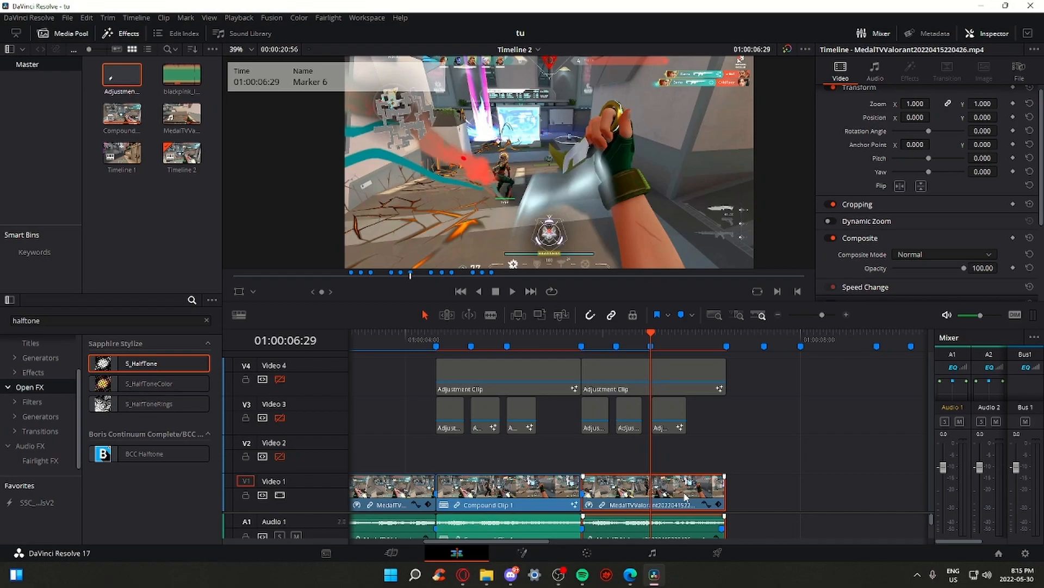
{"action": "left_click_drag", "start_coordinate": [685, 496], "coordinate": [692, 454]}
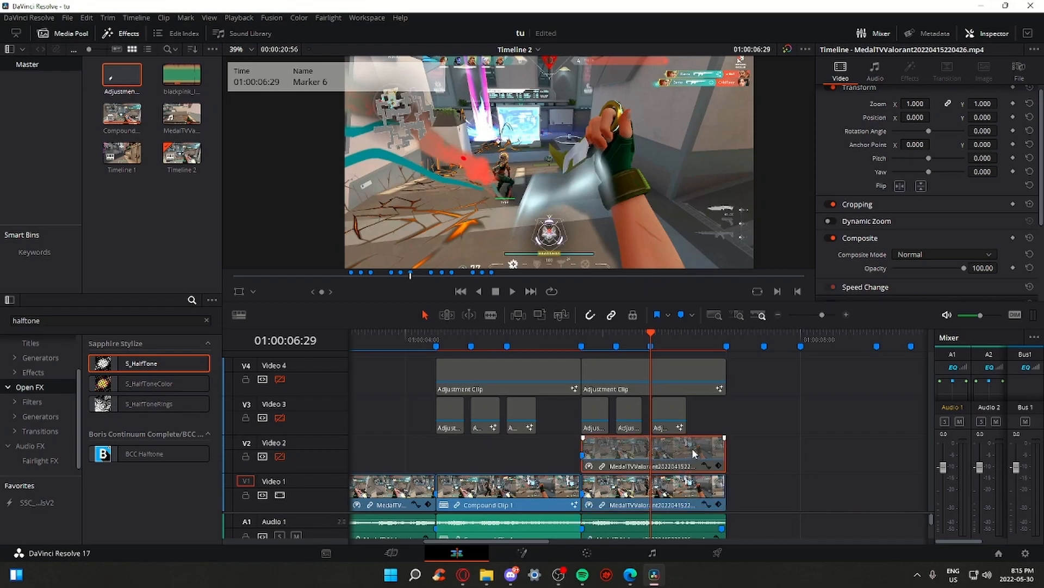
{"action": "left_click", "coordinate": [280, 456]}
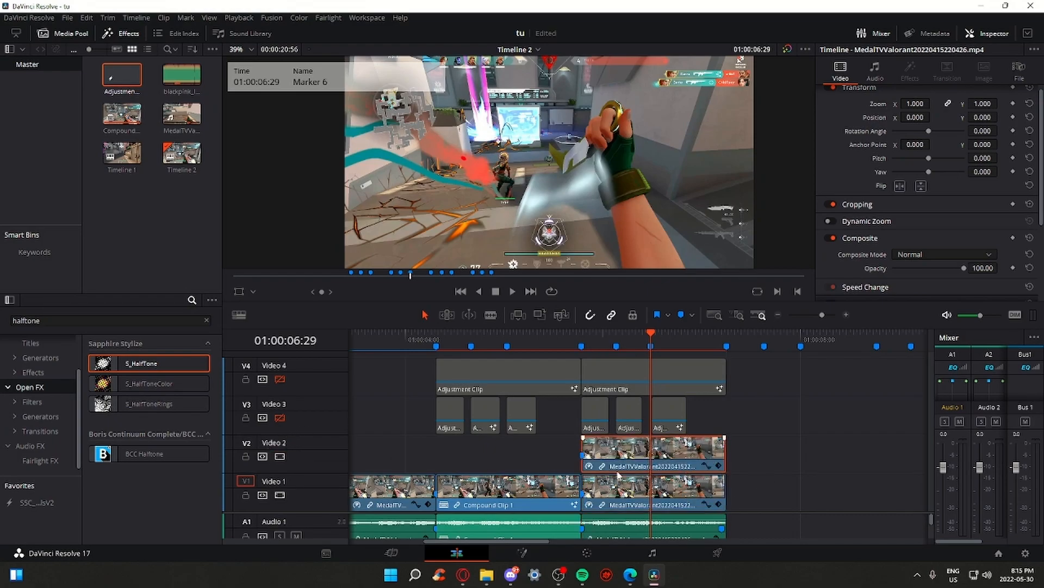
On the Color page, place curve points up the arm's edge and over the knife
{"action": "left_click", "coordinate": [587, 553]}
{"action": "scroll", "coordinate": [532, 181], "scroll_direction": "up", "scroll_amount": 4}
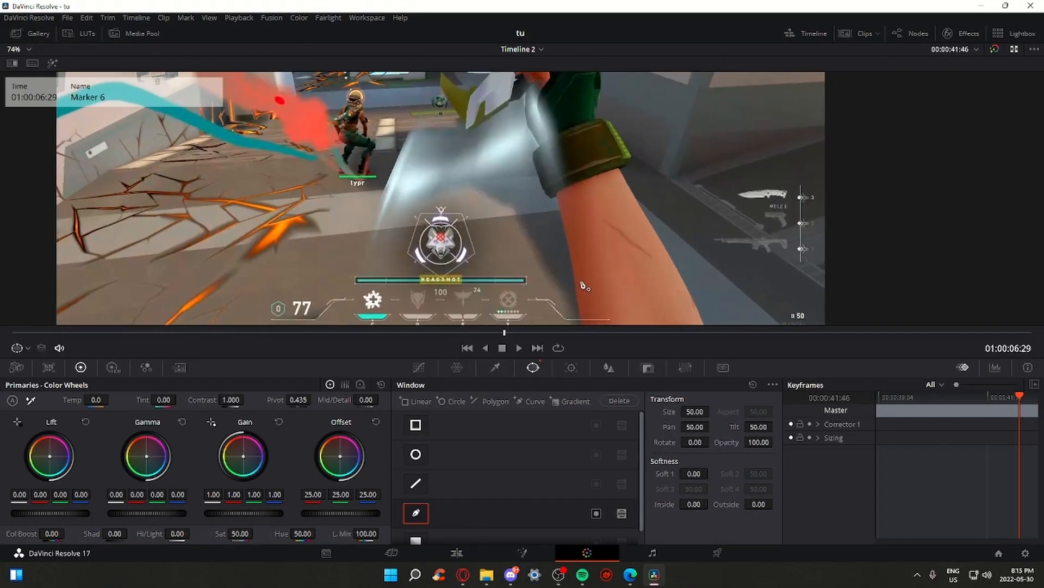
{"action": "left_click_drag", "start_coordinate": [532, 182], "coordinate": [597, 129]}
{"action": "mouse_move", "coordinate": [598, 231]}
{"action": "left_mouse_down"}
{"action": "mouse_move", "coordinate": [581, 144]}
{"action": "mouse_move", "coordinate": [562, 108]}
{"action": "mouse_move", "coordinate": [565, 213]}
{"action": "left_mouse_up"}
{"action": "left_click", "coordinate": [556, 193]}
{"action": "left_click", "coordinate": [553, 187]}
{"action": "left_click", "coordinate": [550, 179]}
{"action": "left_click", "coordinate": [550, 172]}
{"action": "left_click", "coordinate": [560, 164]}
{"action": "left_click", "coordinate": [554, 155]}
{"action": "left_click", "coordinate": [540, 140]}
{"action": "left_click", "coordinate": [543, 116]}
{"action": "mouse_move", "coordinate": [517, 104]}
{"action": "left_mouse_down"}
{"action": "mouse_move", "coordinate": [488, 136]}
{"action": "mouse_move", "coordinate": [447, 144]}
{"action": "left_mouse_up"}
Undo the last point, reframe the viewer, and set keyframes on the current frame
{"action": "left_click_drag", "start_coordinate": [435, 125], "coordinate": [450, 93]}
{"action": "mouse_move", "coordinate": [609, 148]}
{"action": "left_mouse_down"}
{"action": "mouse_move", "coordinate": [611, 185]}
{"action": "mouse_move", "coordinate": [578, 158]}
{"action": "left_mouse_up"}
{"action": "key", "text": "ctrl+z"}
{"action": "left_click_drag", "start_coordinate": [630, 275], "coordinate": [632, 229]}
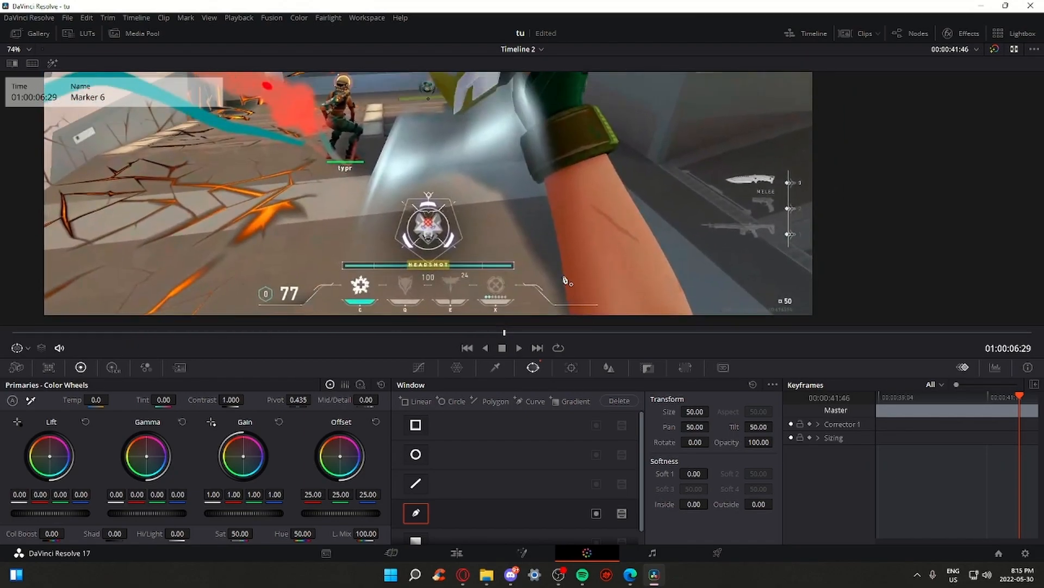
{"action": "scroll", "coordinate": [610, 265], "scroll_direction": "down", "scroll_amount": 5}
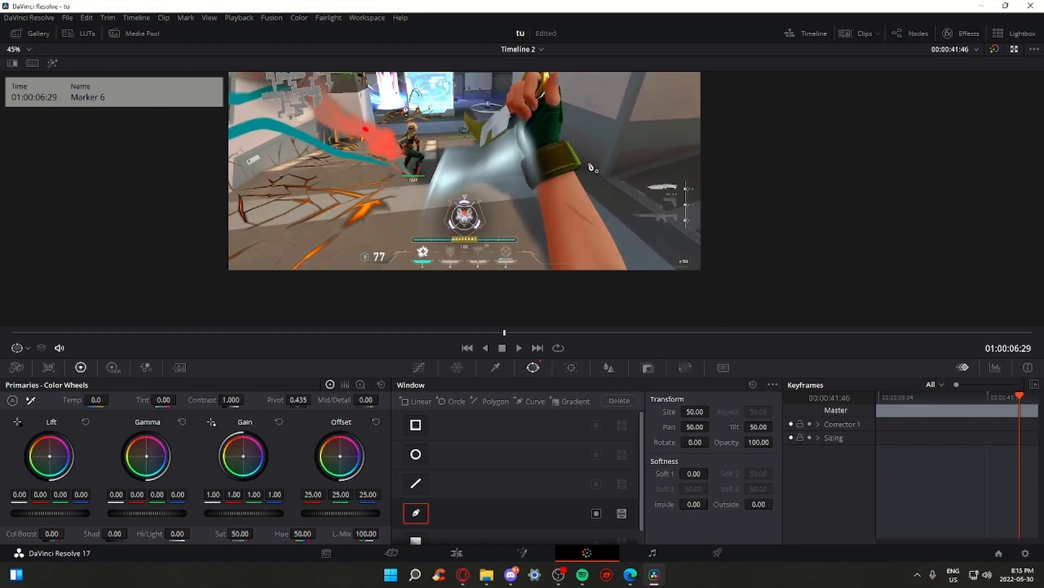
{"action": "left_click_drag", "start_coordinate": [528, 316], "coordinate": [532, 283]}
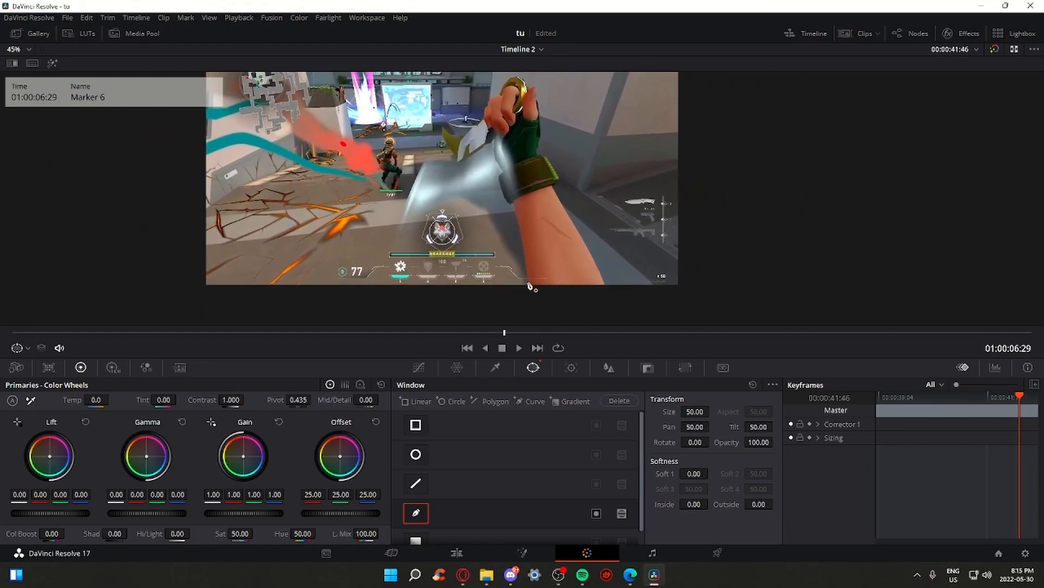
{"action": "left_click", "coordinate": [809, 424]}
{"action": "left_click", "coordinate": [810, 437]}
Add points along the glove edge and close the mask below the arm at the frame bottom
{"action": "left_click_drag", "start_coordinate": [437, 175], "coordinate": [500, 181]}
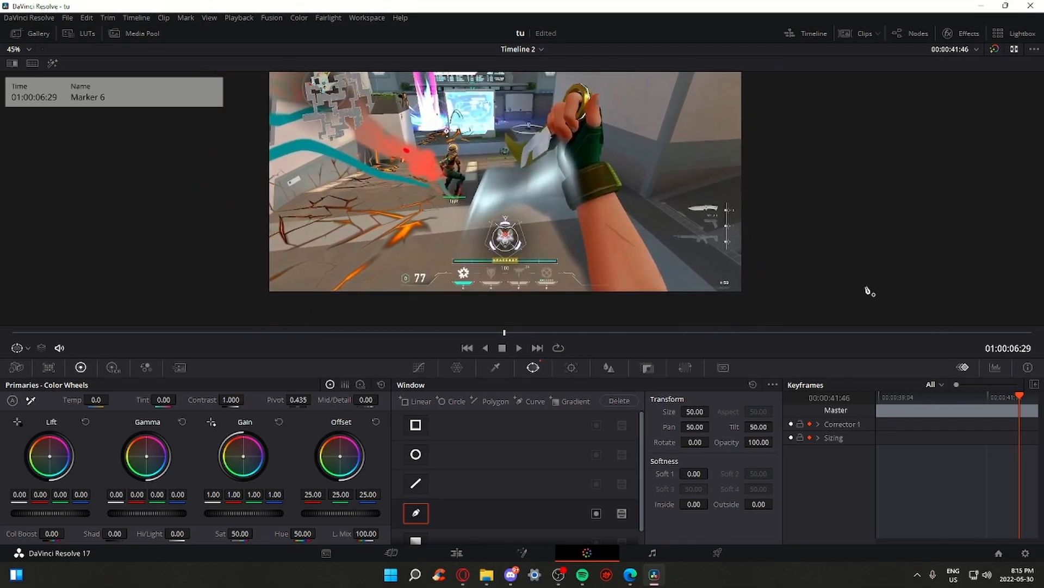
{"action": "scroll", "coordinate": [578, 281], "scroll_direction": "up", "scroll_amount": 5}
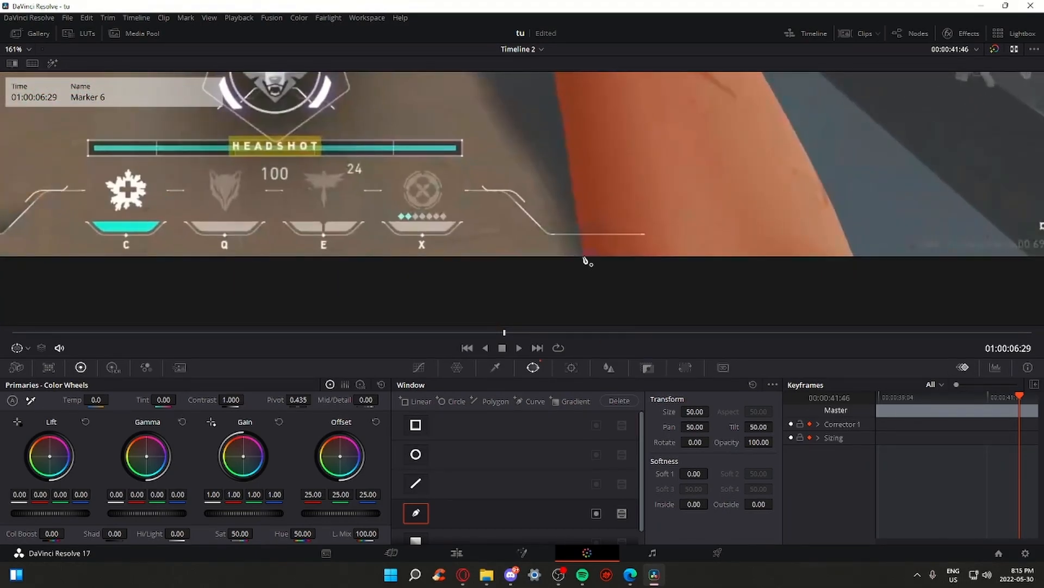
{"action": "left_click_drag", "start_coordinate": [582, 165], "coordinate": [582, 254]}
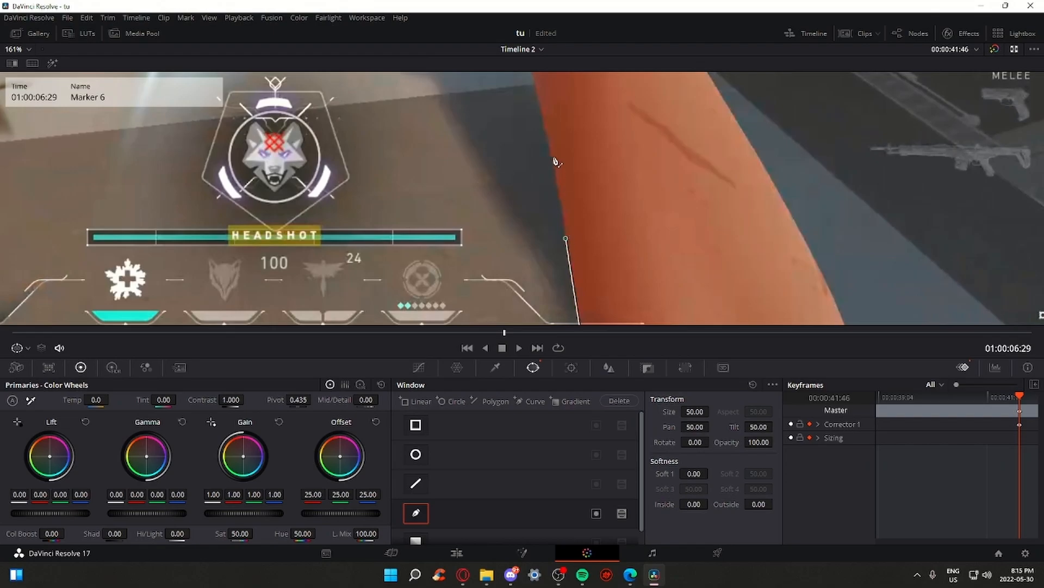
{"action": "left_click_drag", "start_coordinate": [558, 162], "coordinate": [559, 241]}
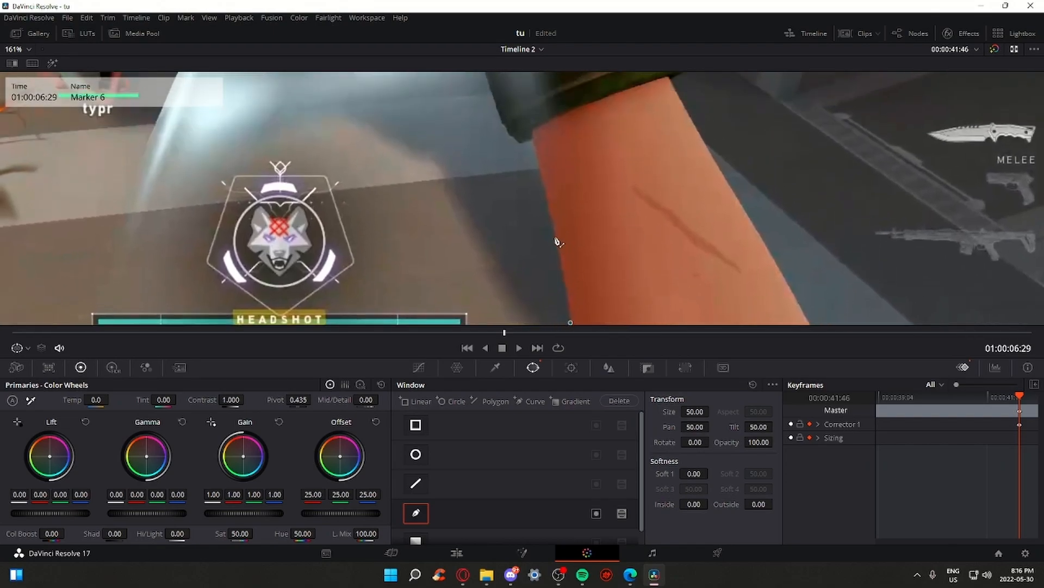
{"action": "left_click", "coordinate": [534, 138]}
{"action": "left_click_drag", "start_coordinate": [518, 143], "coordinate": [552, 190]}
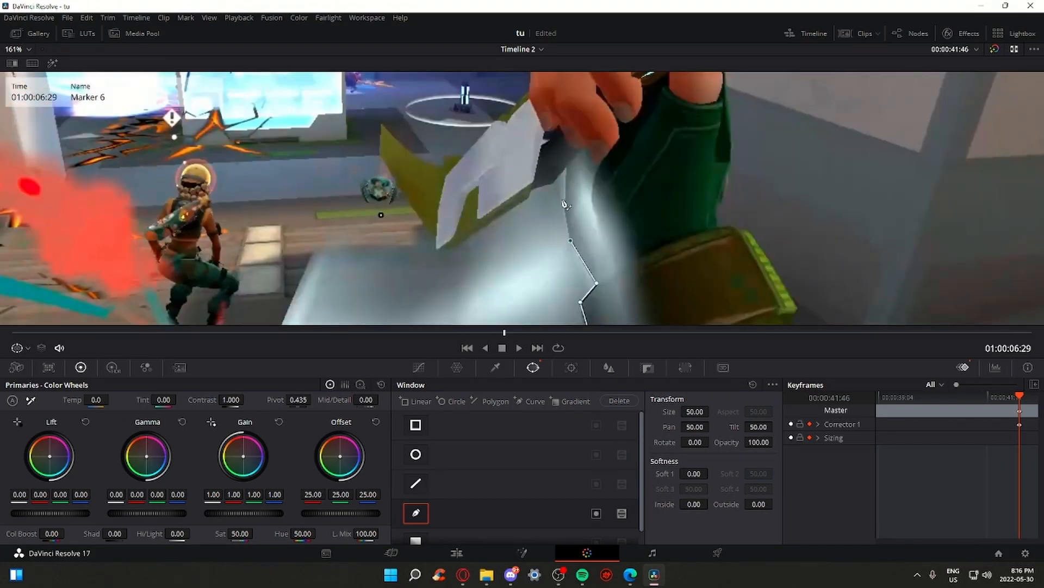
{"action": "left_click", "coordinate": [567, 169]}
{"action": "left_click_drag", "start_coordinate": [558, 191], "coordinate": [579, 208]}
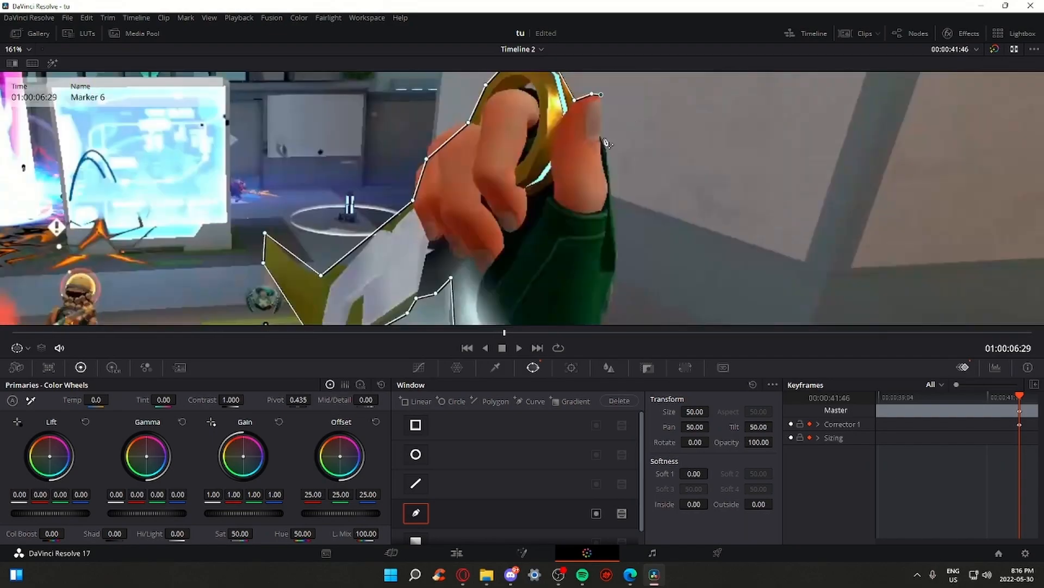
{"action": "scroll", "coordinate": [606, 143], "scroll_direction": "down", "scroll_amount": 5}
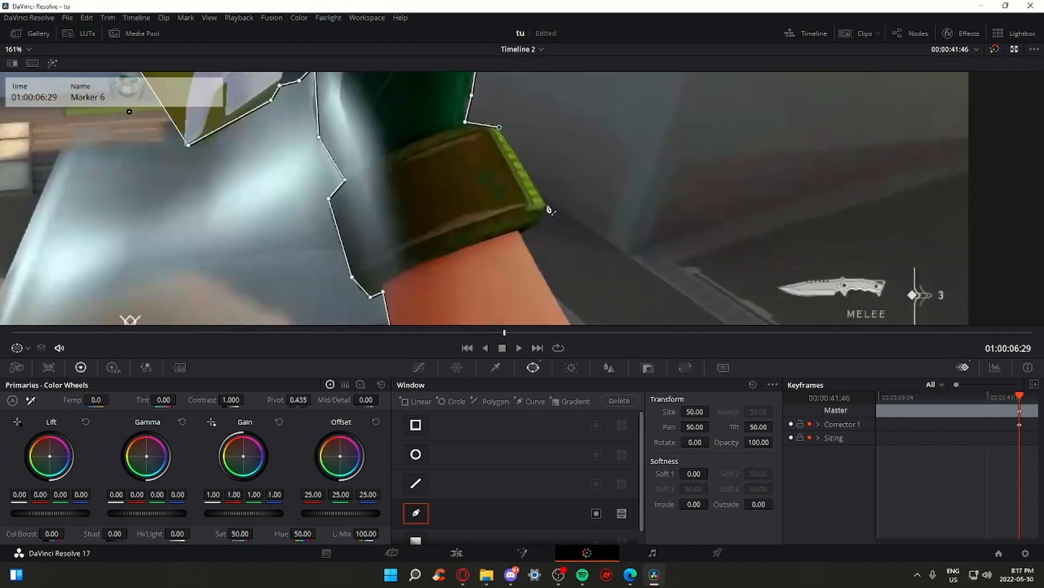
{"action": "scroll", "coordinate": [607, 272], "scroll_direction": "down", "scroll_amount": 3}
{"action": "left_click", "coordinate": [587, 274]}
{"action": "left_click", "coordinate": [476, 266]}
{"action": "left_click", "coordinate": [488, 211]}
{"action": "scroll", "coordinate": [581, 162], "scroll_direction": "down", "scroll_amount": 2}
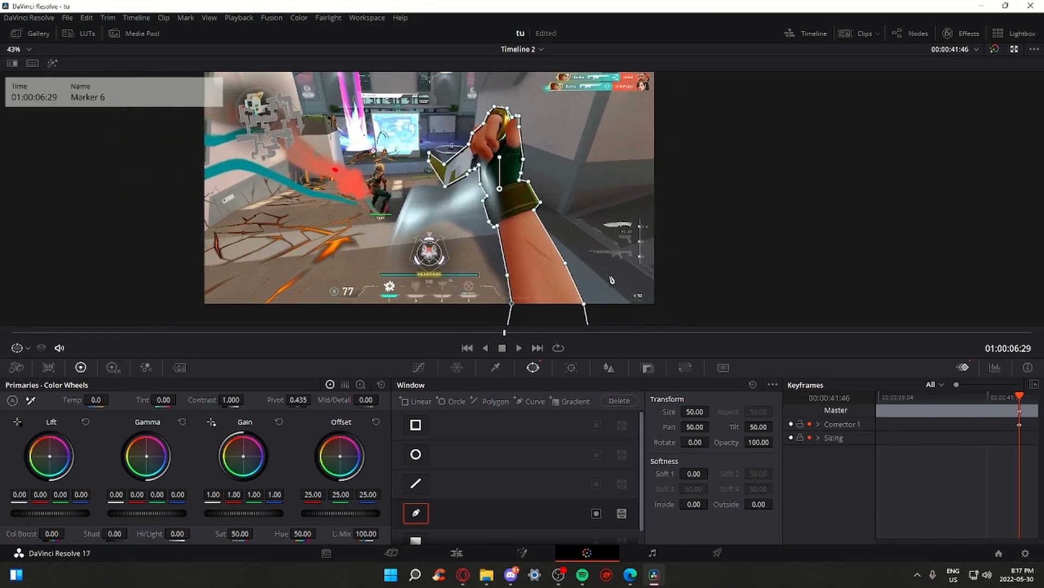
Track the curve window forward through the clip, then return to earlier frames
{"action": "left_click", "coordinate": [571, 368]}
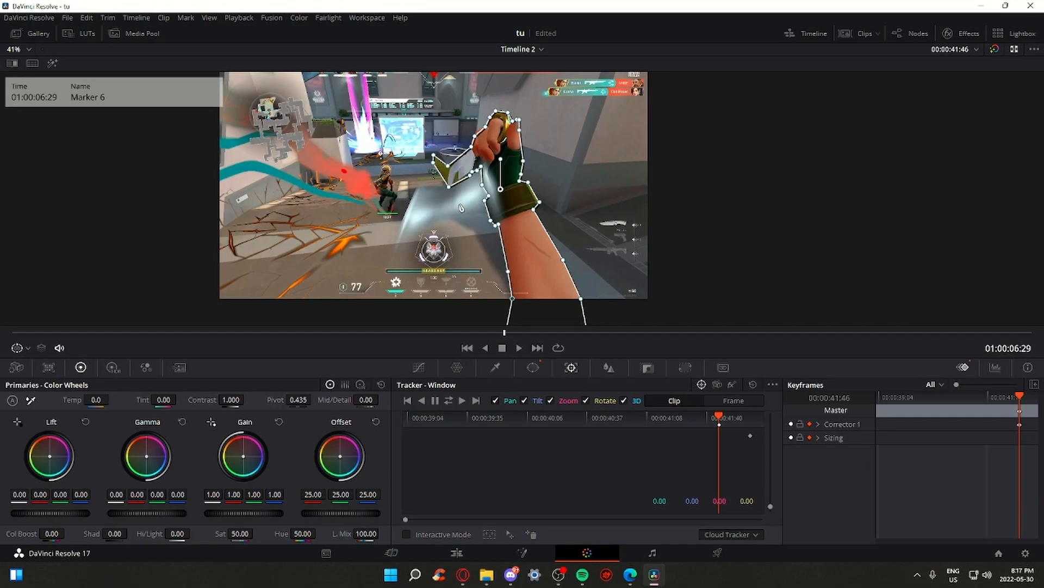
{"action": "scroll", "coordinate": [522, 178], "scroll_direction": "up", "scroll_amount": 5}
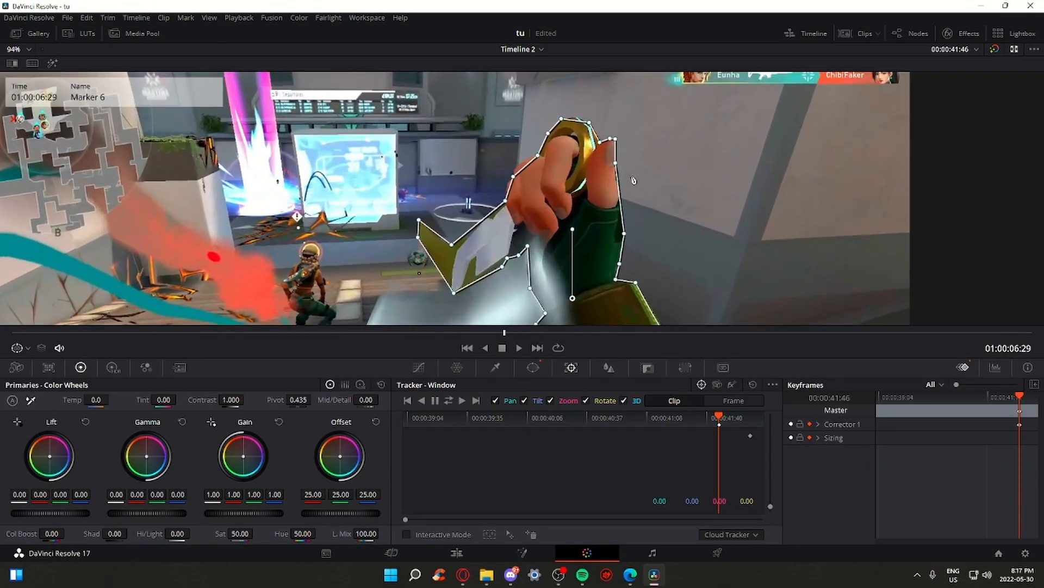
{"action": "scroll", "coordinate": [647, 217], "scroll_direction": "down", "scroll_amount": 4}
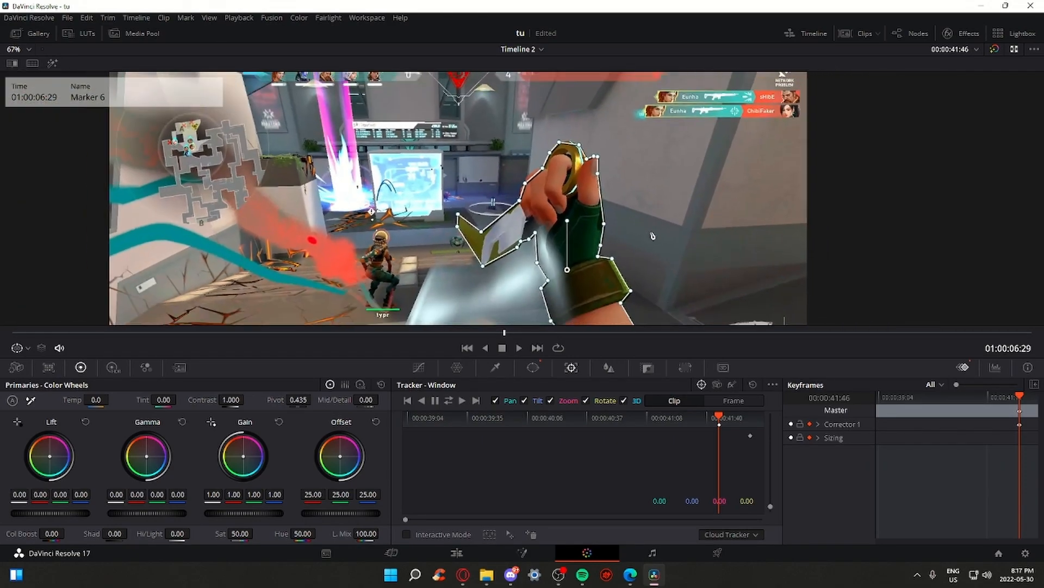
{"action": "scroll", "coordinate": [651, 237], "scroll_direction": "down", "scroll_amount": 1}
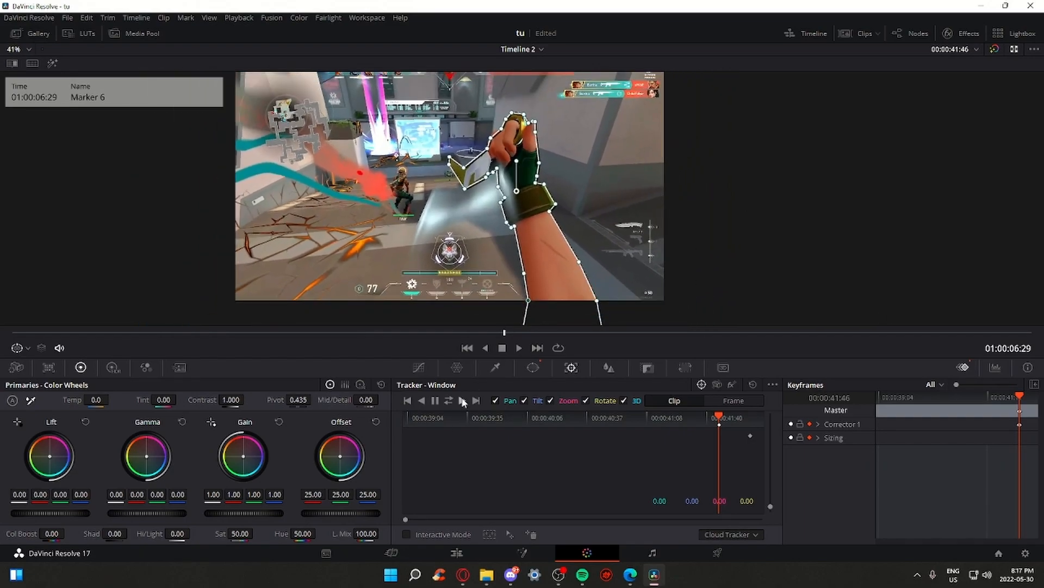
{"action": "left_click", "coordinate": [462, 401]}
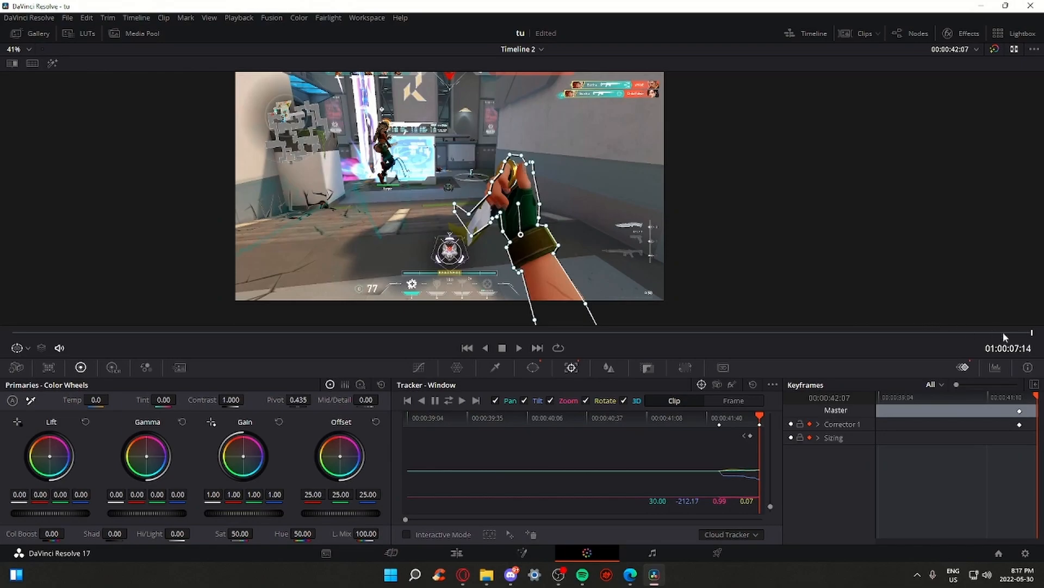
{"action": "mouse_move", "coordinate": [1032, 331]}
{"action": "left_mouse_down"}
{"action": "mouse_move", "coordinate": [490, 328]}
{"action": "mouse_move", "coordinate": [1036, 343]}
{"action": "mouse_move", "coordinate": [521, 326]}
{"action": "mouse_move", "coordinate": [1028, 342]}
{"action": "mouse_move", "coordinate": [541, 345]}
{"action": "mouse_move", "coordinate": [1021, 334]}
{"action": "mouse_move", "coordinate": [622, 345]}
{"action": "mouse_move", "coordinate": [505, 334]}
{"action": "left_mouse_up"}
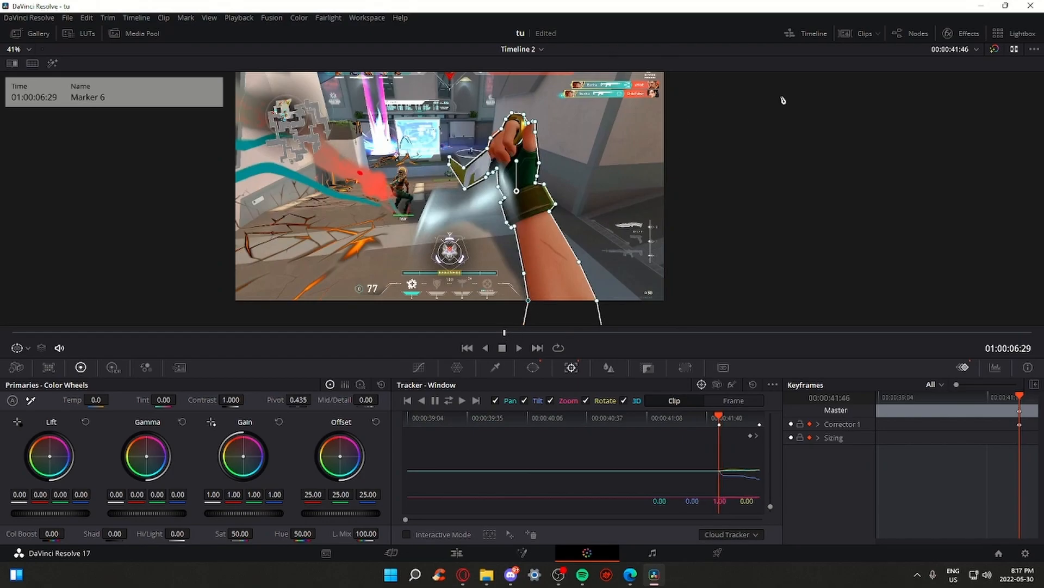
Refine the mask outline with new points around the knife, ring and thumb
{"action": "scroll", "coordinate": [728, 207], "scroll_direction": "up", "scroll_amount": 5}
{"action": "scroll", "coordinate": [728, 207], "scroll_direction": "up", "scroll_amount": 6}
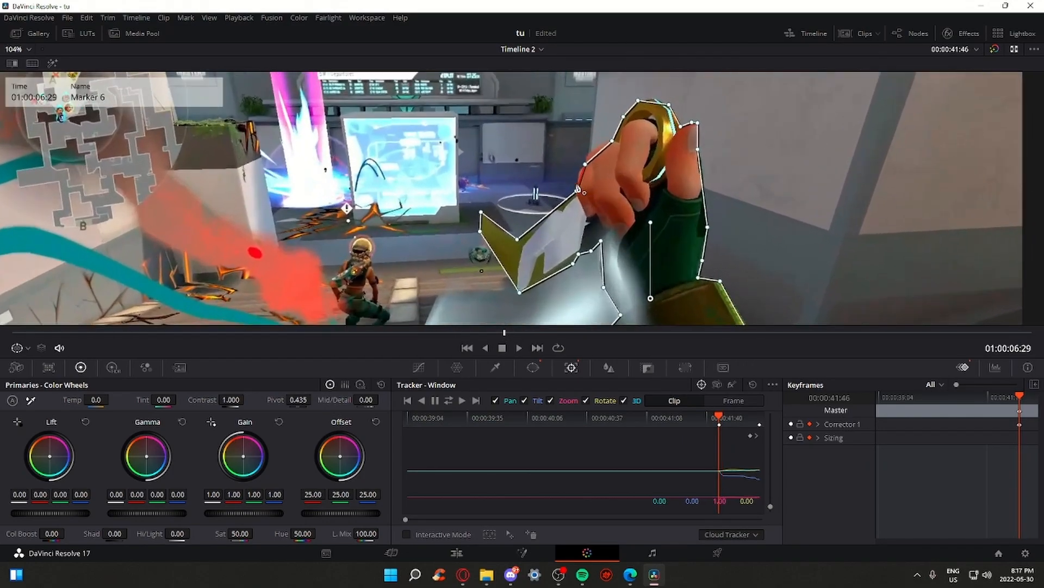
{"action": "left_click_drag", "start_coordinate": [595, 207], "coordinate": [589, 201]}
{"action": "left_click_drag", "start_coordinate": [634, 170], "coordinate": [611, 215]}
{"action": "left_click_drag", "start_coordinate": [561, 260], "coordinate": [564, 261]}
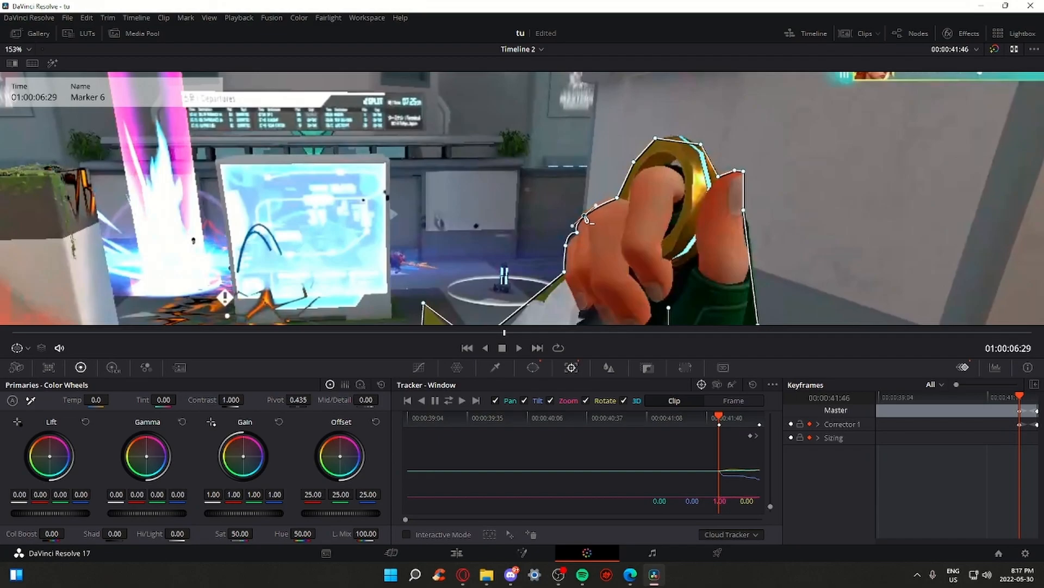
{"action": "left_click_drag", "start_coordinate": [680, 141], "coordinate": [680, 136]}
{"action": "left_click_drag", "start_coordinate": [753, 224], "coordinate": [663, 205]}
{"action": "left_click_drag", "start_coordinate": [689, 293], "coordinate": [663, 185]}
{"action": "left_click_drag", "start_coordinate": [640, 242], "coordinate": [812, 249]}
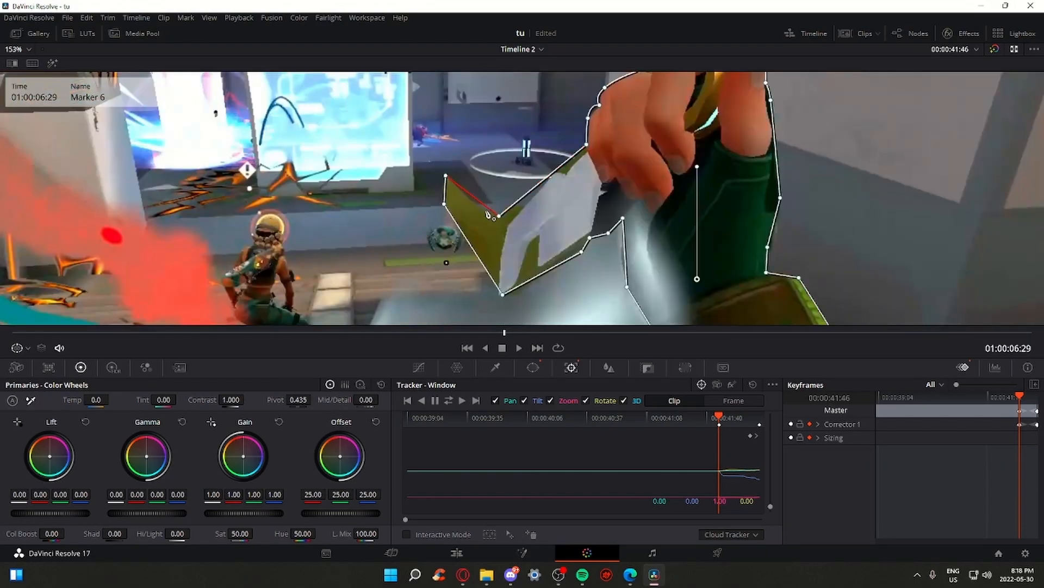
{"action": "left_click", "coordinate": [472, 198]}
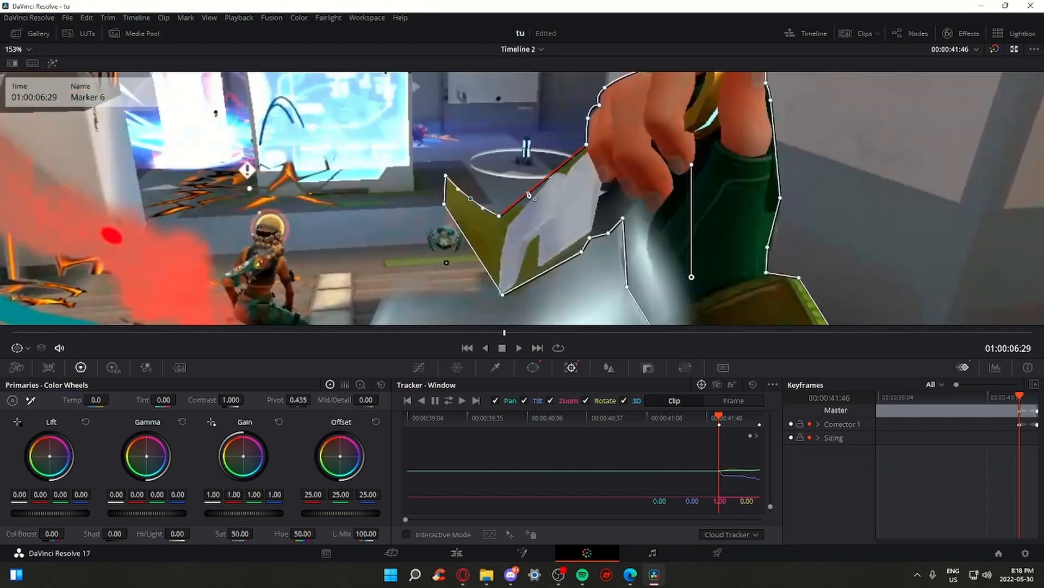
Add a smooth point on the arm outline and check the mask on the next frame
{"action": "scroll", "coordinate": [626, 191], "scroll_direction": "down", "scroll_amount": 5}
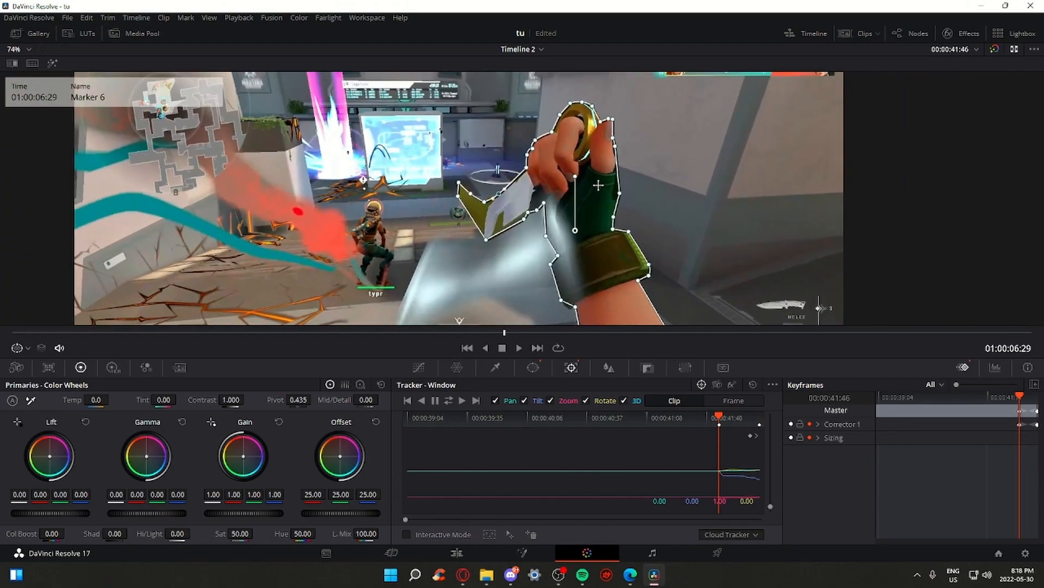
{"action": "left_click_drag", "start_coordinate": [717, 287], "coordinate": [724, 174]}
{"action": "scroll", "coordinate": [623, 188], "scroll_direction": "up", "scroll_amount": 3}
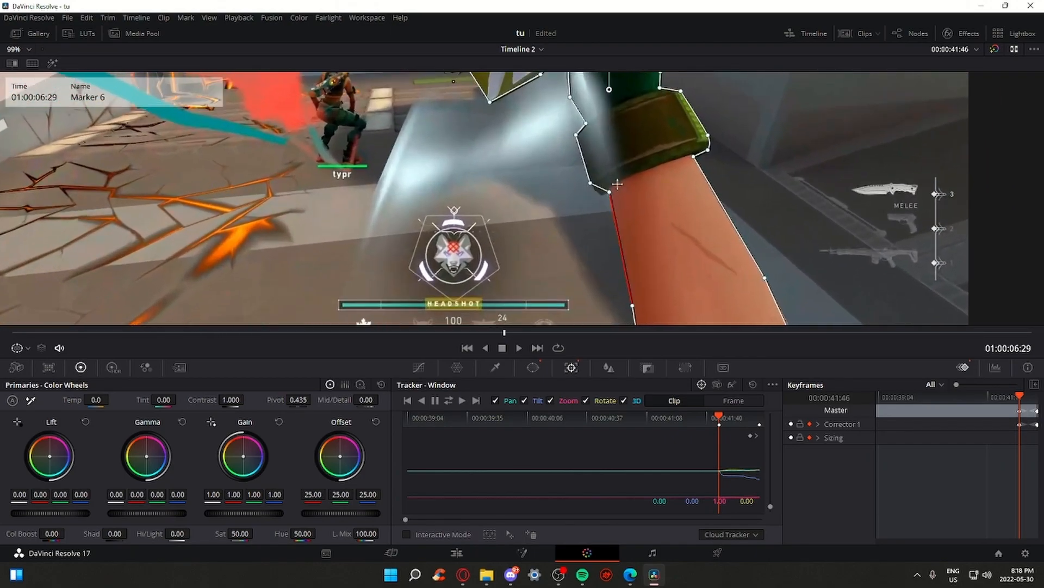
{"action": "left_click_drag", "start_coordinate": [599, 187], "coordinate": [599, 192]}
{"action": "left_click_drag", "start_coordinate": [712, 236], "coordinate": [666, 297]}
{"action": "scroll", "coordinate": [654, 268], "scroll_direction": "down", "scroll_amount": 6}
{"action": "scroll", "coordinate": [584, 205], "scroll_direction": "up", "scroll_amount": 3}
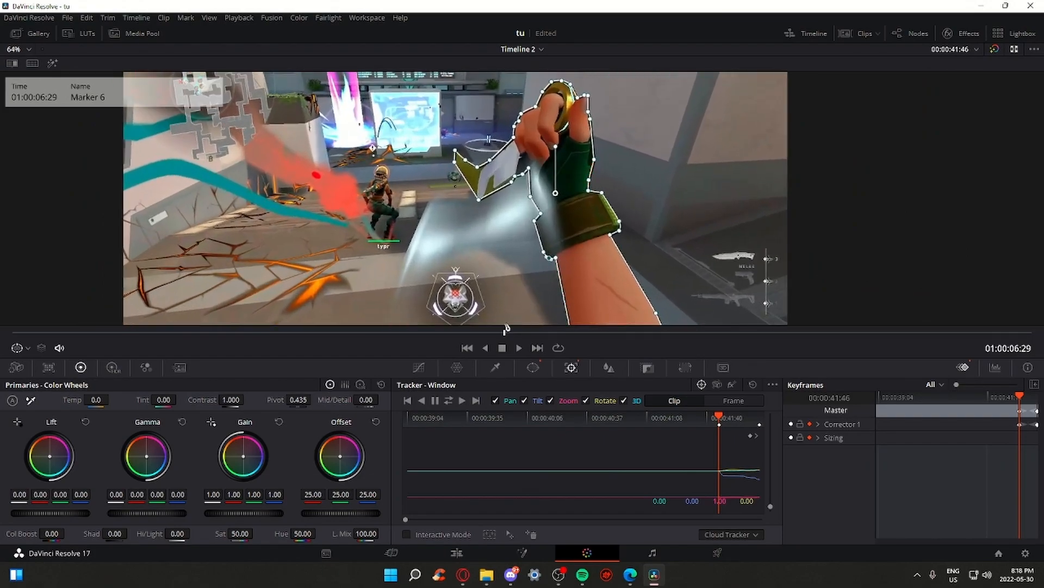
{"action": "left_click_drag", "start_coordinate": [505, 336], "coordinate": [519, 338]}
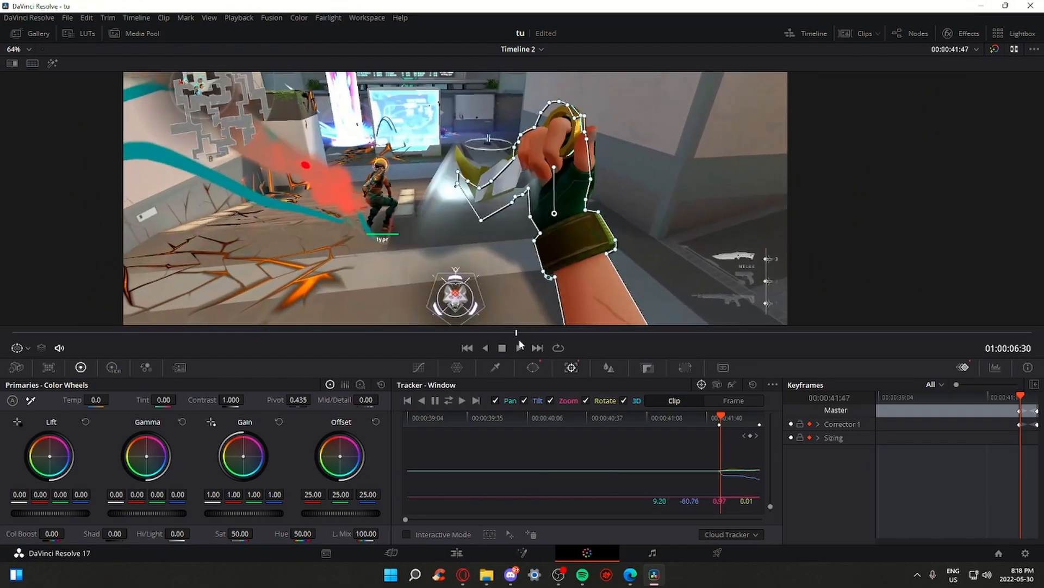
{"action": "left_click_drag", "start_coordinate": [690, 238], "coordinate": [716, 281]}
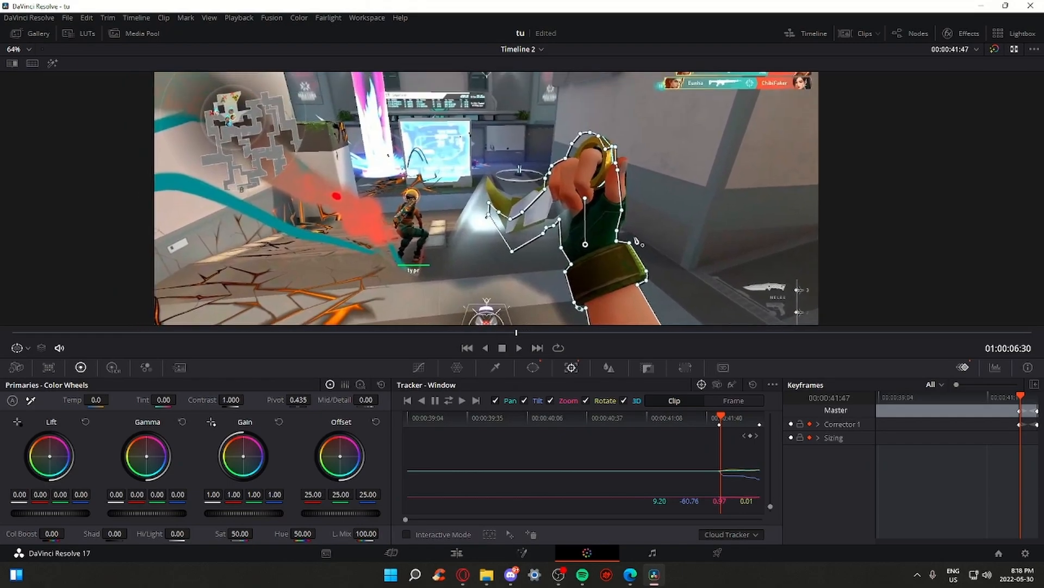
Scrub across the clip to review the tracked mask following the hand
{"action": "scroll", "coordinate": [517, 226], "scroll_direction": "up", "scroll_amount": 3}
{"action": "scroll", "coordinate": [516, 225], "scroll_direction": "up", "scroll_amount": 3}
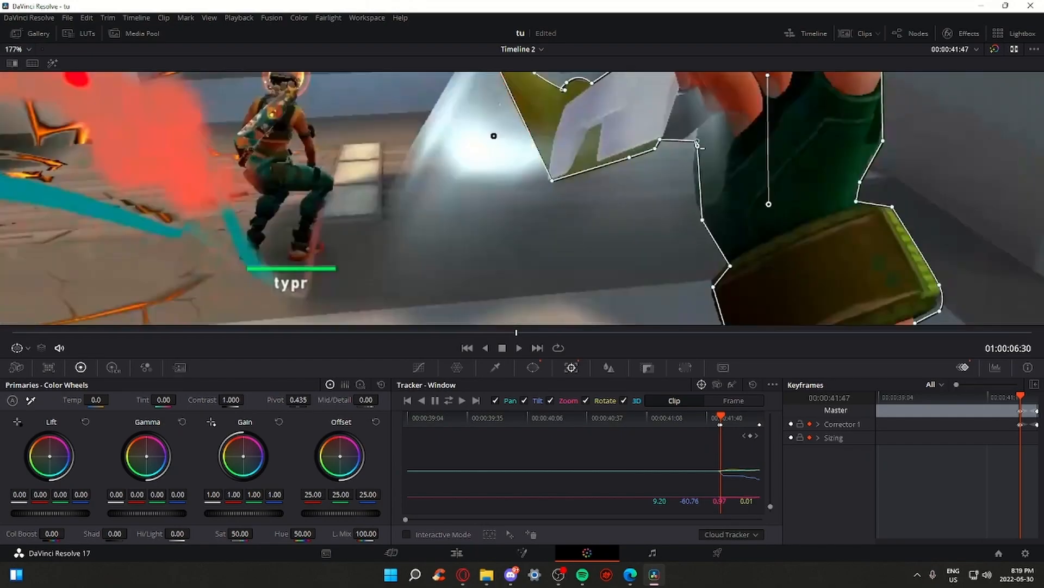
{"action": "scroll", "coordinate": [762, 268], "scroll_direction": "up", "scroll_amount": 5}
{"action": "scroll", "coordinate": [737, 321], "scroll_direction": "down", "scroll_amount": 8}
{"action": "scroll", "coordinate": [857, 327], "scroll_direction": "up", "scroll_amount": 3}
{"action": "scroll", "coordinate": [857, 334], "scroll_direction": "down", "scroll_amount": 3}
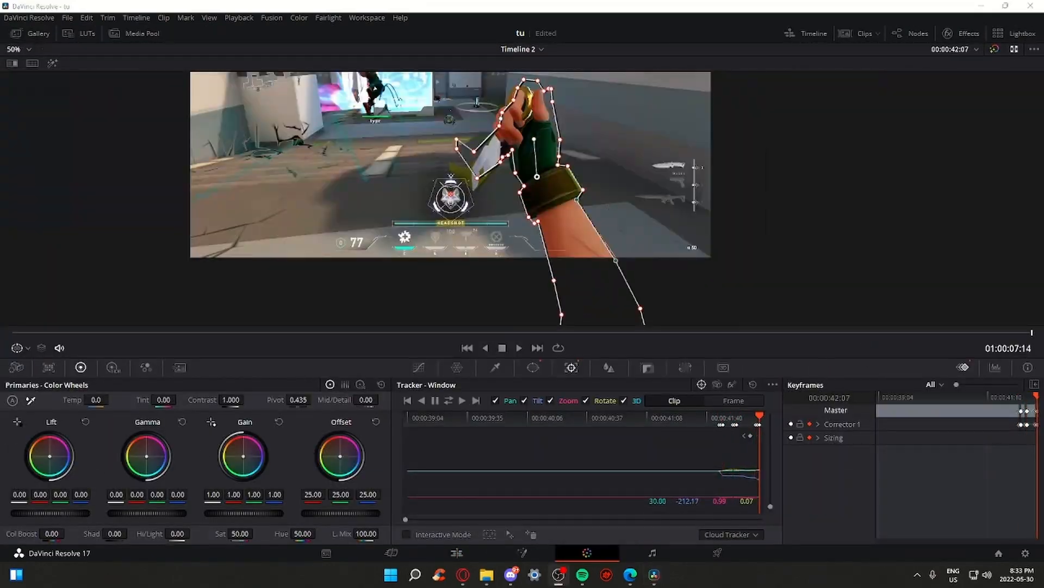
{"action": "scroll", "coordinate": [655, 348], "scroll_direction": "up", "scroll_amount": 5}
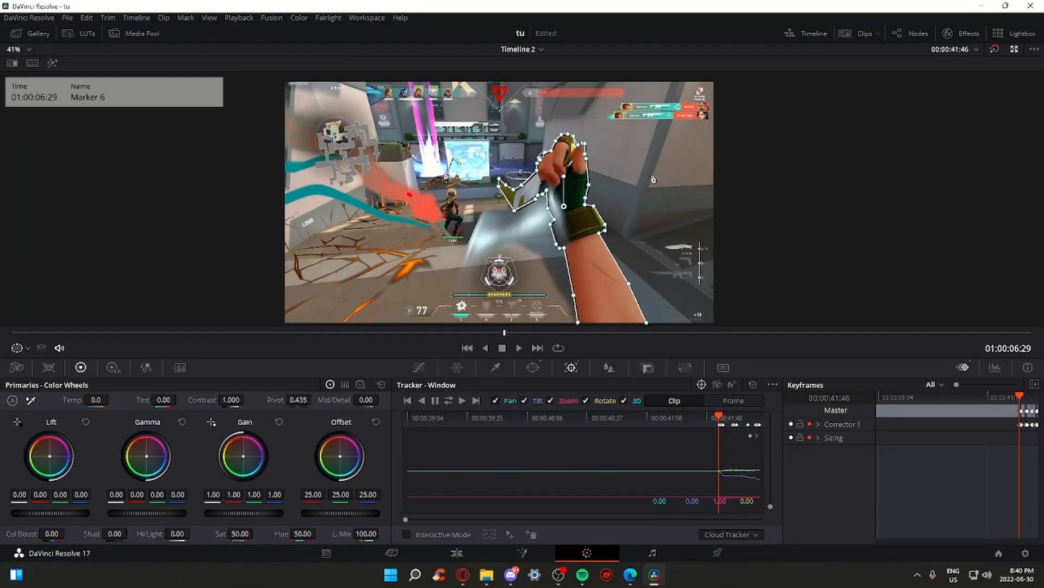
{"action": "left_click_drag", "start_coordinate": [654, 179], "coordinate": [647, 169]}
{"action": "mouse_move", "coordinate": [504, 334]}
{"action": "left_mouse_down"}
{"action": "mouse_move", "coordinate": [1034, 343]}
{"action": "mouse_move", "coordinate": [1016, 334]}
{"action": "mouse_move", "coordinate": [508, 355]}
{"action": "mouse_move", "coordinate": [610, 333]}
{"action": "left_mouse_up"}
{"action": "scroll", "coordinate": [975, 322], "scroll_direction": "down", "scroll_amount": 2}
{"action": "scroll", "coordinate": [632, 303], "scroll_direction": "up", "scroll_amount": 2}
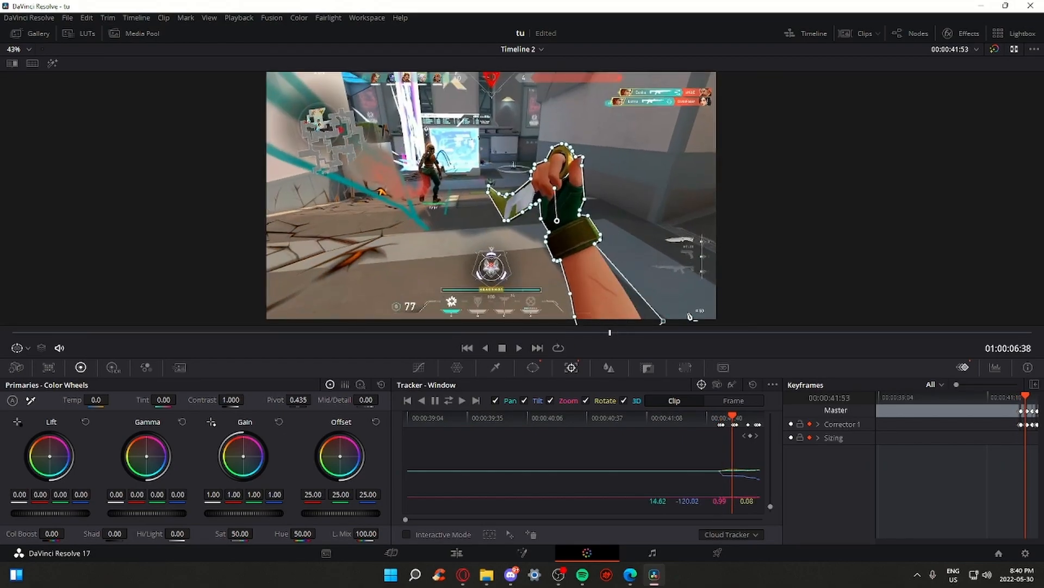
{"action": "scroll", "coordinate": [669, 298], "scroll_direction": "down", "scroll_amount": 3}
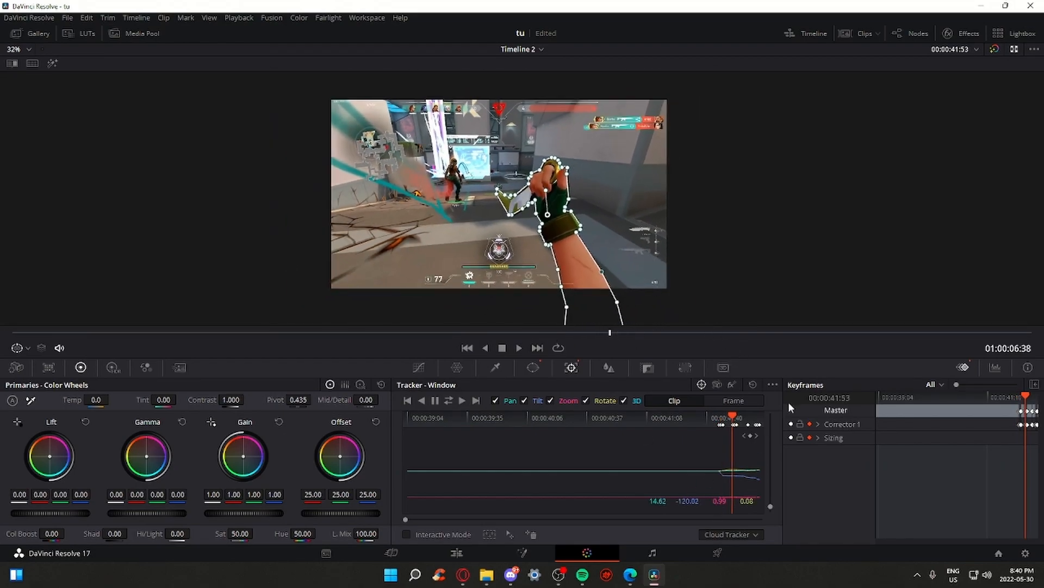
{"action": "left_click_drag", "start_coordinate": [610, 333], "coordinate": [1025, 342]}
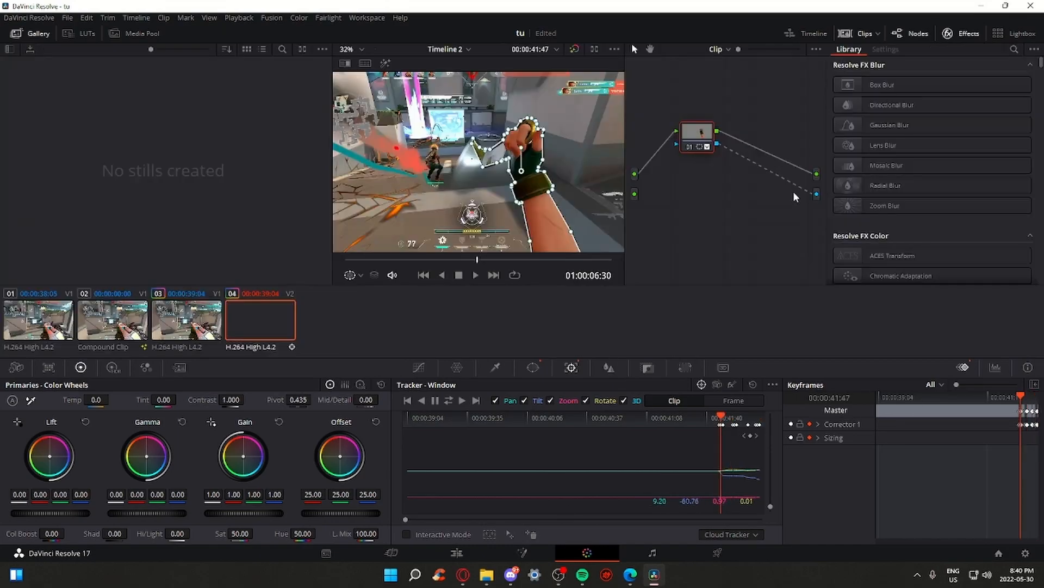
{"action": "mouse_move", "coordinate": [789, 197]}
{"action": "left_mouse_down"}
{"action": "mouse_move", "coordinate": [753, 212]}
{"action": "mouse_move", "coordinate": [789, 190]}
{"action": "left_mouse_up"}
{"action": "right_click", "coordinate": [790, 190]}
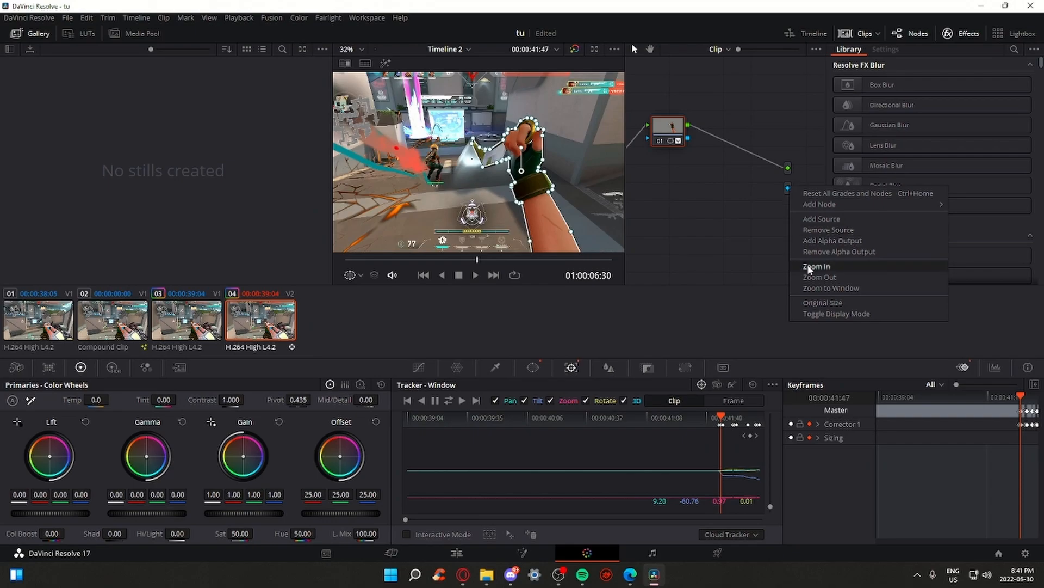
{"action": "left_click", "coordinate": [839, 251]}
{"action": "right_click", "coordinate": [797, 205]}
{"action": "left_click", "coordinate": [841, 254]}
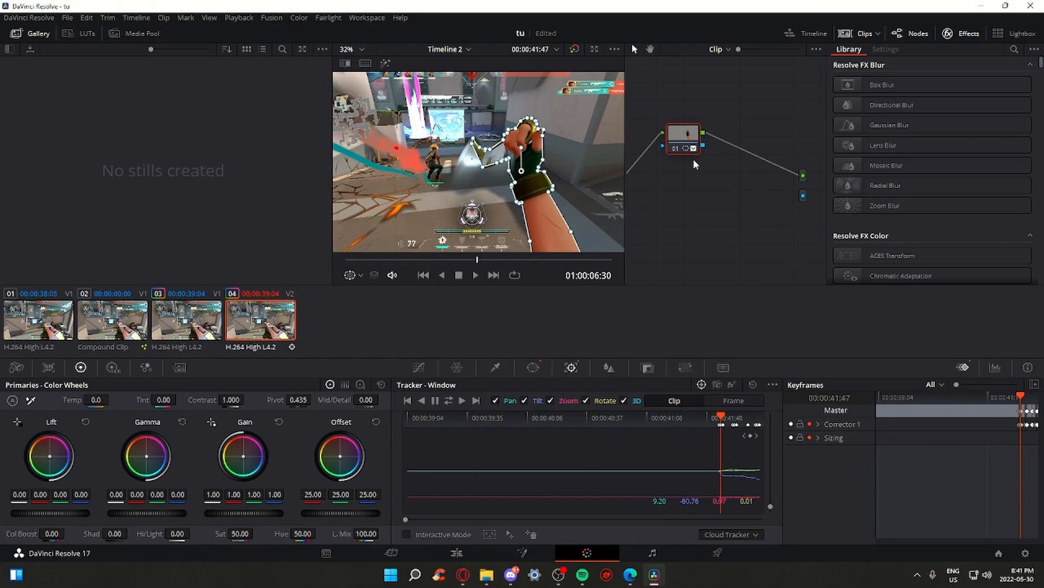
{"action": "left_click_drag", "start_coordinate": [652, 166], "coordinate": [693, 137]}
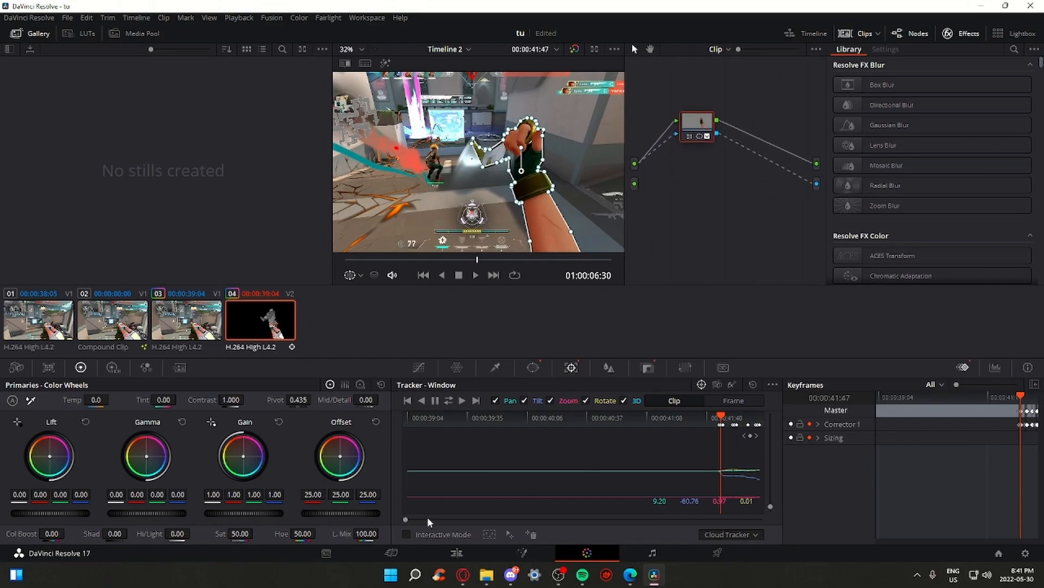
{"action": "left_click", "coordinate": [457, 553]}
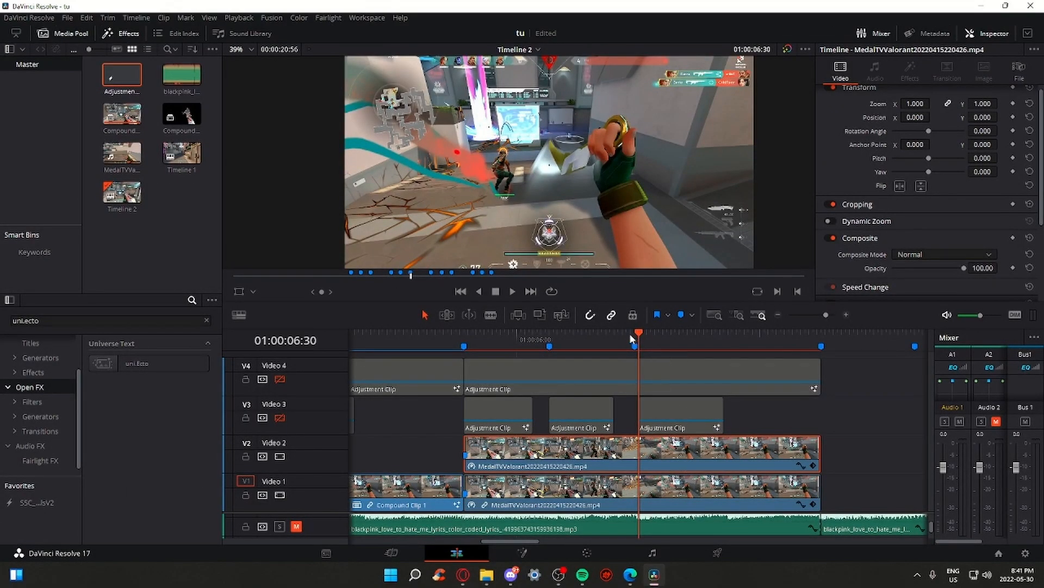
Nest the V2 hand clip as Compound Clip 3 and trim its head to Marker 6
{"action": "left_click", "coordinate": [633, 344]}
{"action": "right_click", "coordinate": [698, 467]}
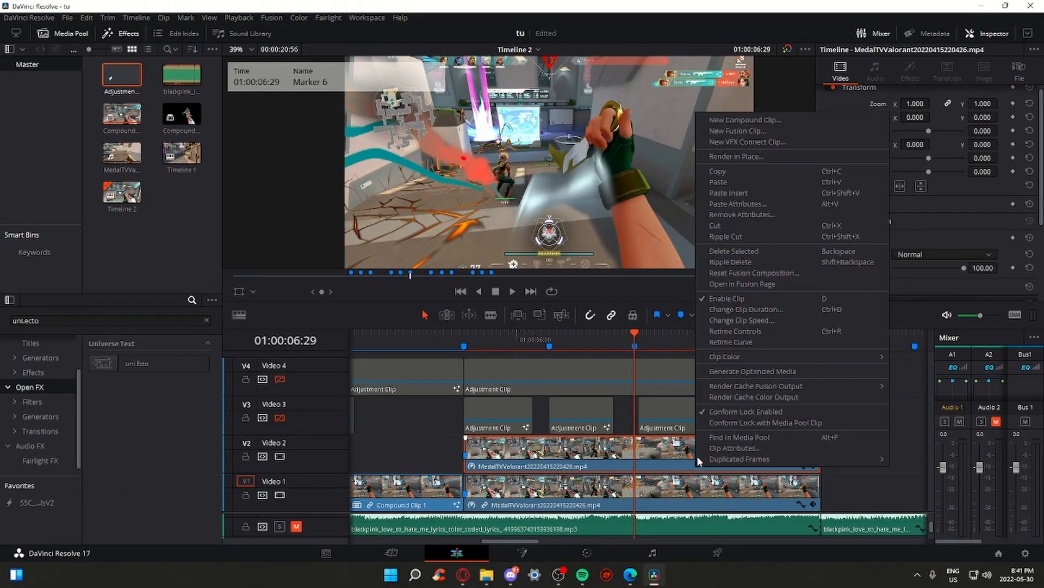
{"action": "left_click", "coordinate": [722, 119]}
{"action": "key", "text": "Return"}
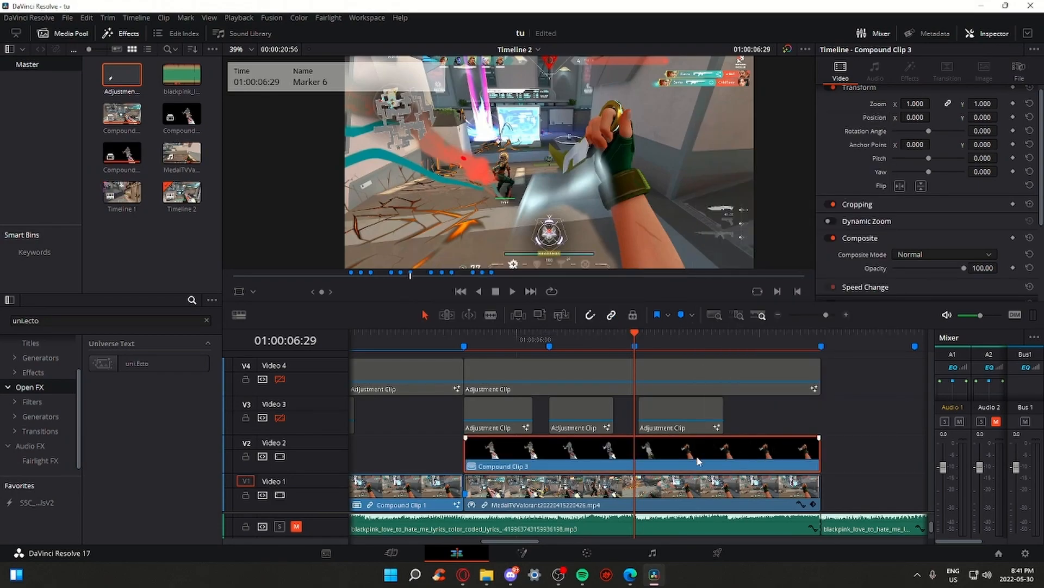
{"action": "left_click_drag", "start_coordinate": [466, 453], "coordinate": [646, 445]}
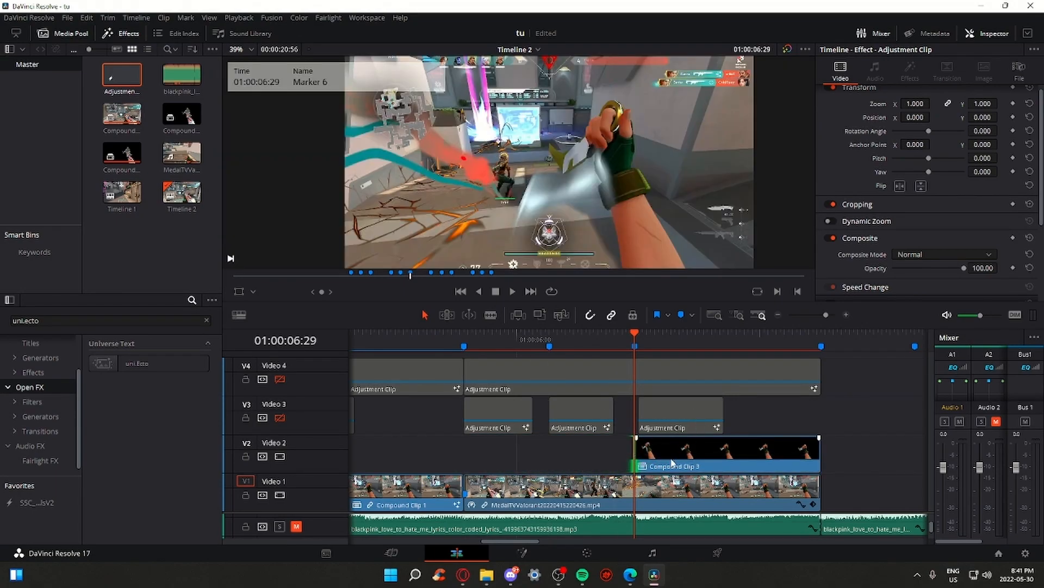
Temporarily hide Video 1 to preview the isolated hand cutout, then show it again
{"action": "left_click", "coordinate": [677, 492]}
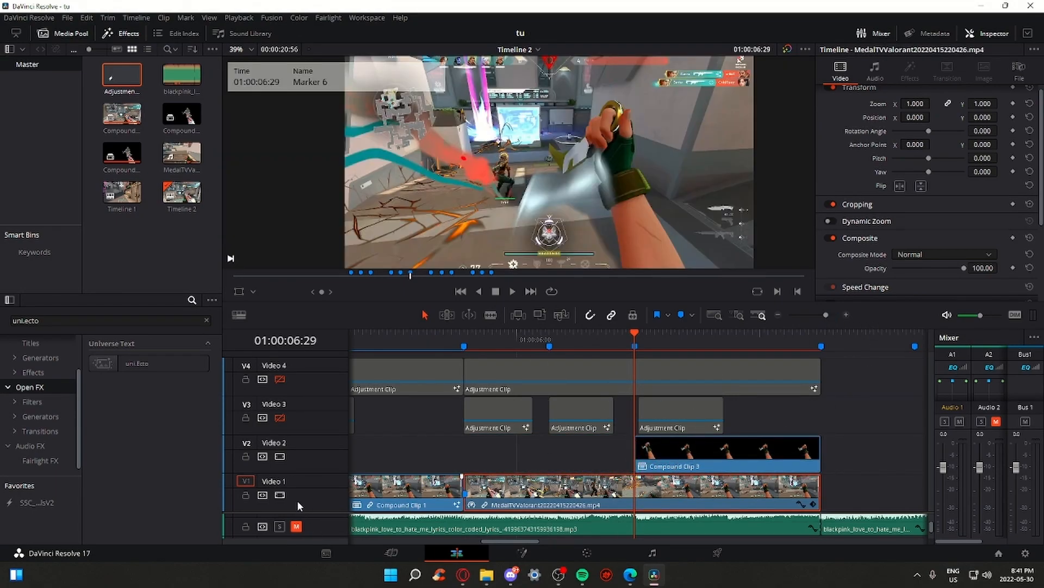
{"action": "left_click", "coordinate": [280, 495]}
{"action": "left_click_drag", "start_coordinate": [642, 351], "coordinate": [811, 348]}
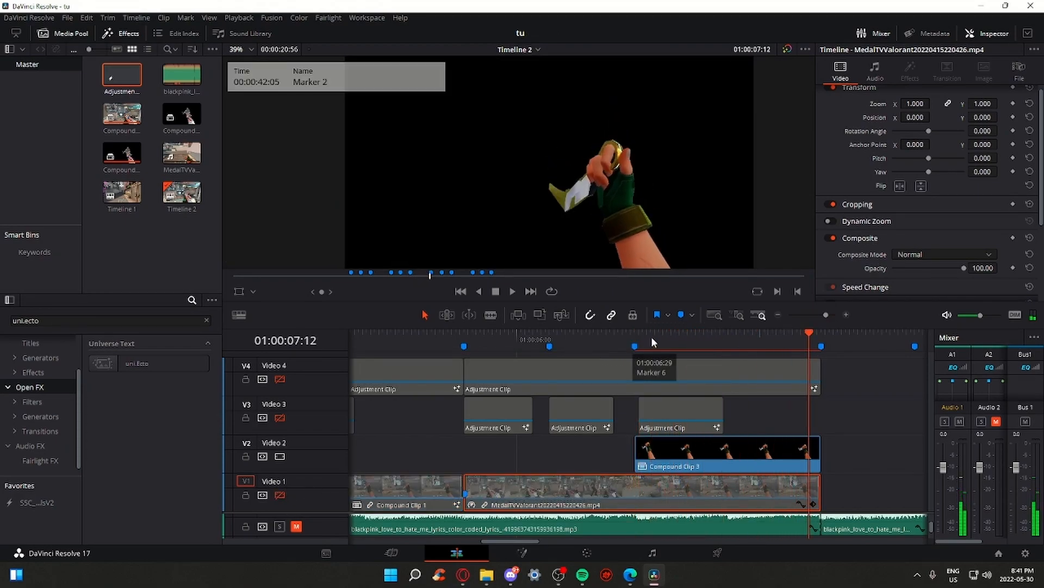
{"action": "left_click", "coordinate": [637, 341]}
{"action": "left_click", "coordinate": [280, 495]}
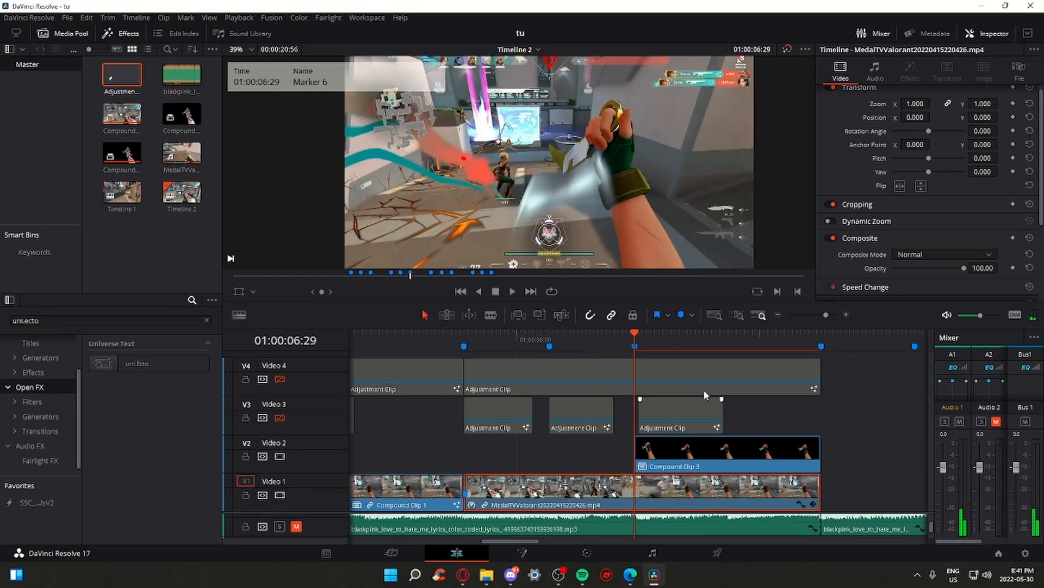
{"action": "left_click", "coordinate": [828, 314]}
Blade the V1 gameplay clip at Marker 6 and select the piece after the cut
{"action": "left_click", "coordinate": [490, 315]}
{"action": "left_click", "coordinate": [644, 487]}
{"action": "key", "text": "a"}
{"action": "left_click", "coordinate": [665, 337]}
{"action": "left_click", "coordinate": [702, 486]}
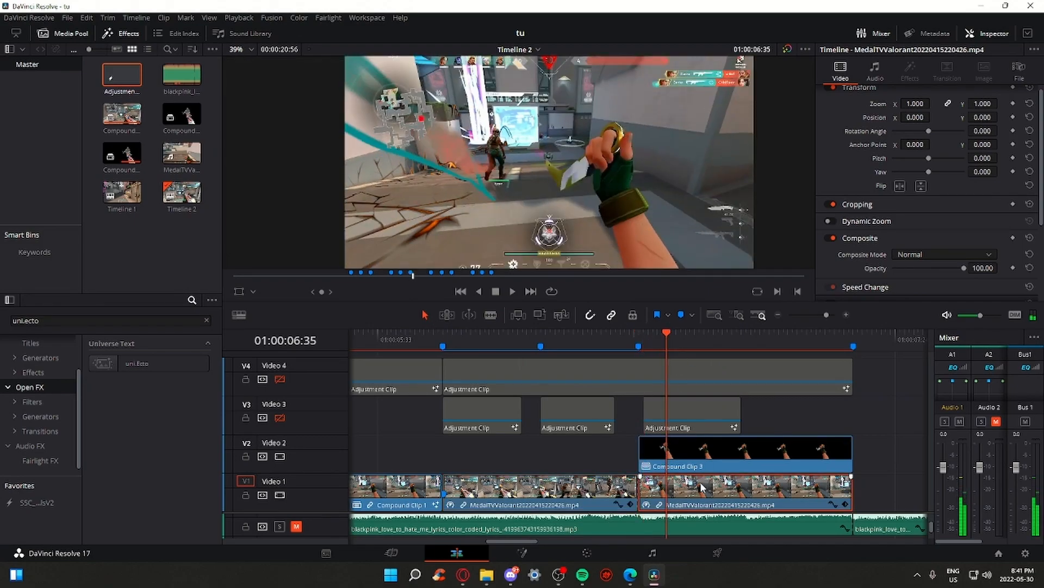
Try applying the uni.Ecto effect to the clips and preview around the cut
{"action": "left_click_drag", "start_coordinate": [820, 317], "coordinate": [826, 318]}
{"action": "scroll", "coordinate": [46, 357], "scroll_direction": "up", "scroll_amount": 1}
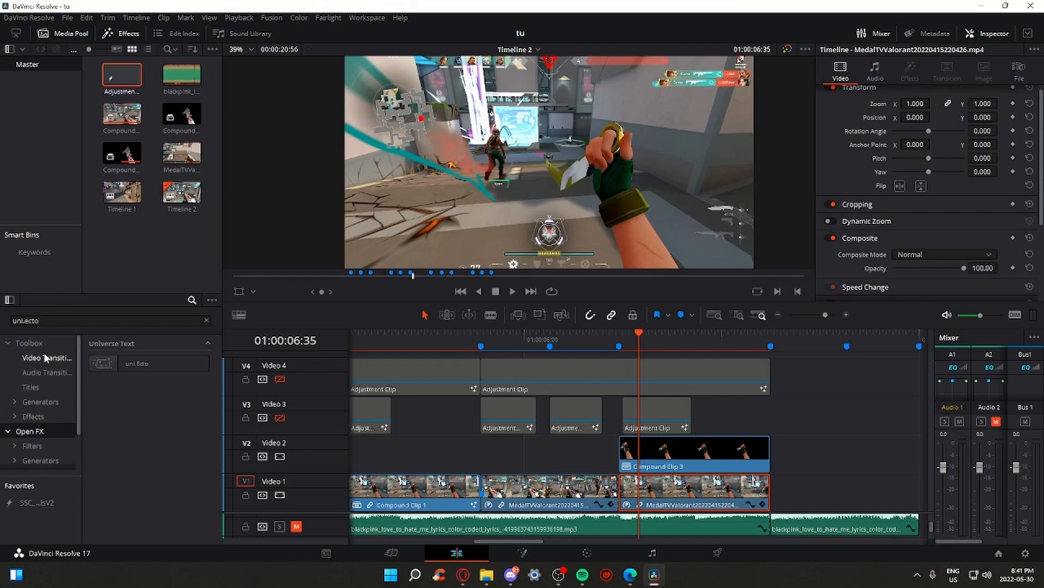
{"action": "left_click_drag", "start_coordinate": [153, 363], "coordinate": [702, 458]}
{"action": "mouse_move", "coordinate": [638, 334]}
{"action": "left_mouse_down"}
{"action": "mouse_move", "coordinate": [739, 351]}
{"action": "mouse_move", "coordinate": [630, 347]}
{"action": "left_mouse_up"}
{"action": "mouse_move", "coordinate": [630, 346]}
{"action": "left_mouse_down"}
{"action": "mouse_move", "coordinate": [610, 336]}
{"action": "mouse_move", "coordinate": [635, 338]}
{"action": "left_mouse_up"}
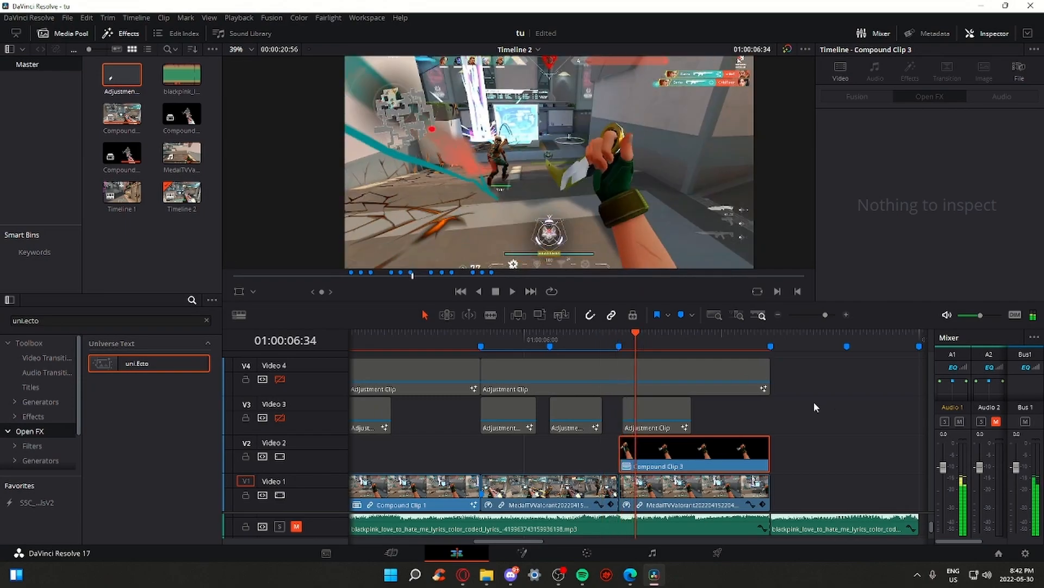
Find S_HalfTone in Effects, apply it to the V1 gameplay clip, and preview the result
{"action": "left_click", "coordinate": [59, 321]}
{"action": "type", "text": "half"}
{"action": "left_click_drag", "start_coordinate": [158, 415], "coordinate": [666, 492]}
{"action": "left_click", "coordinate": [690, 505]}
{"action": "scroll", "coordinate": [624, 160], "scroll_direction": "up", "scroll_amount": 5}
{"action": "scroll", "coordinate": [691, 170], "scroll_direction": "down", "scroll_amount": 4}
{"action": "left_click_drag", "start_coordinate": [648, 333], "coordinate": [691, 337]}
Adjust the S_HalfTone Dots Frequency in the Inspector's Effects settings
{"action": "left_click", "coordinate": [910, 70]}
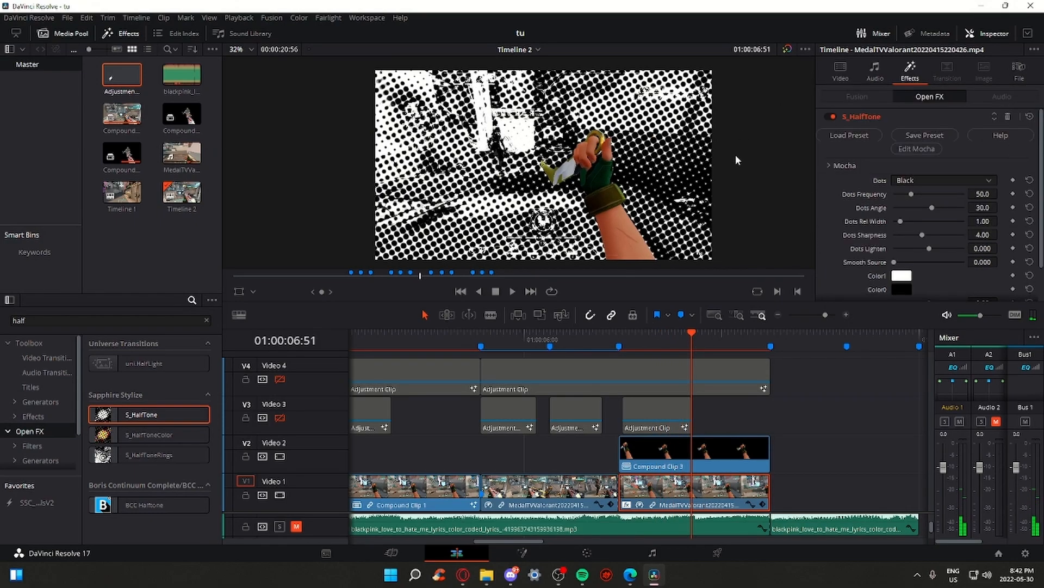
{"action": "left_click_drag", "start_coordinate": [908, 190], "coordinate": [920, 195]}
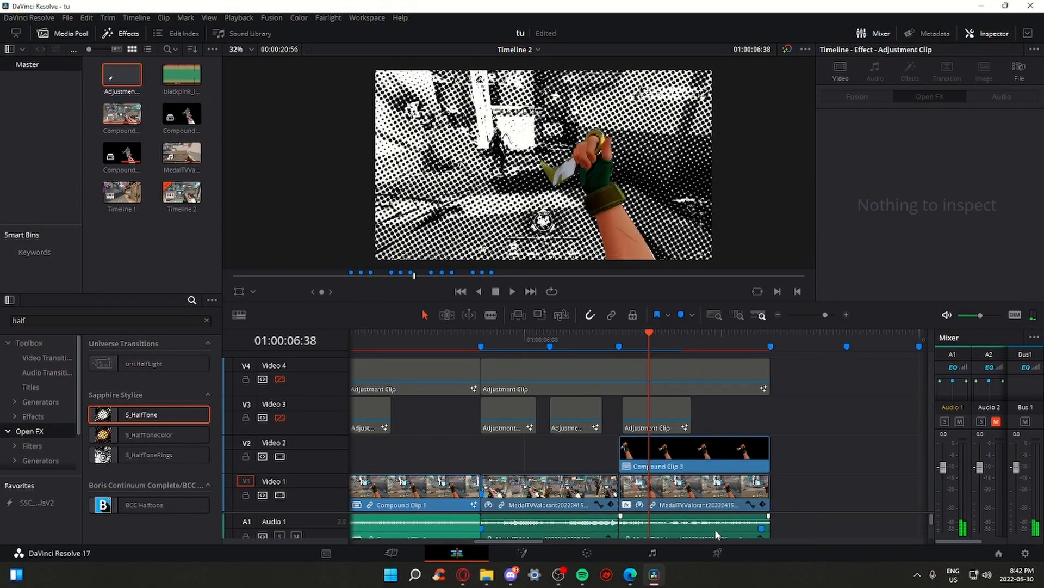
{"action": "left_click", "coordinate": [715, 528]}
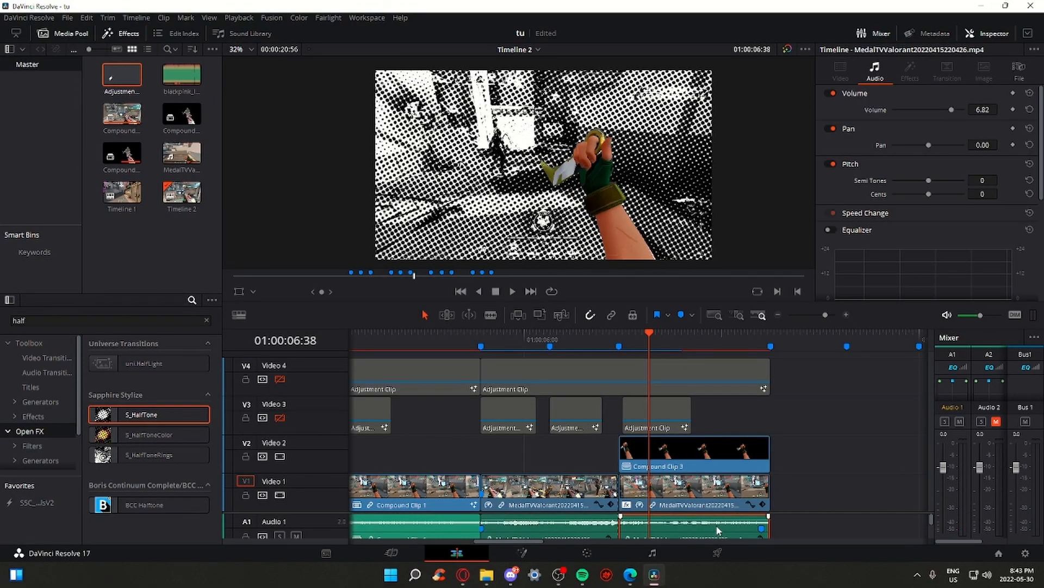
Delete the last clip on the Audio 1 track
{"action": "right_click", "coordinate": [703, 486]}
{"action": "left_click", "coordinate": [910, 478]}
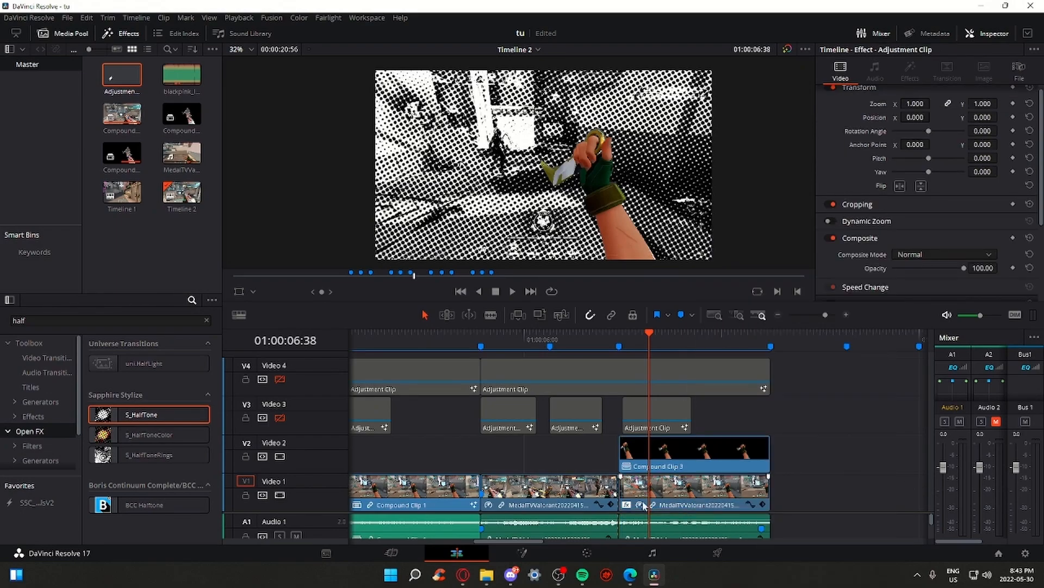
{"action": "left_click", "coordinate": [718, 524]}
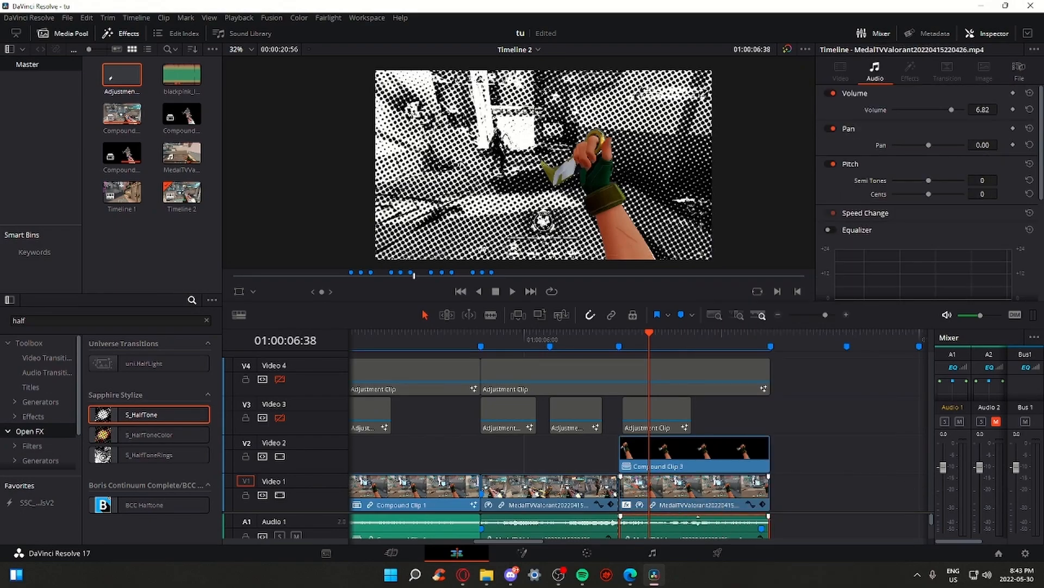
{"action": "right_click", "coordinate": [732, 524]}
{"action": "left_click", "coordinate": [788, 534]}
{"action": "left_click", "coordinate": [720, 525]}
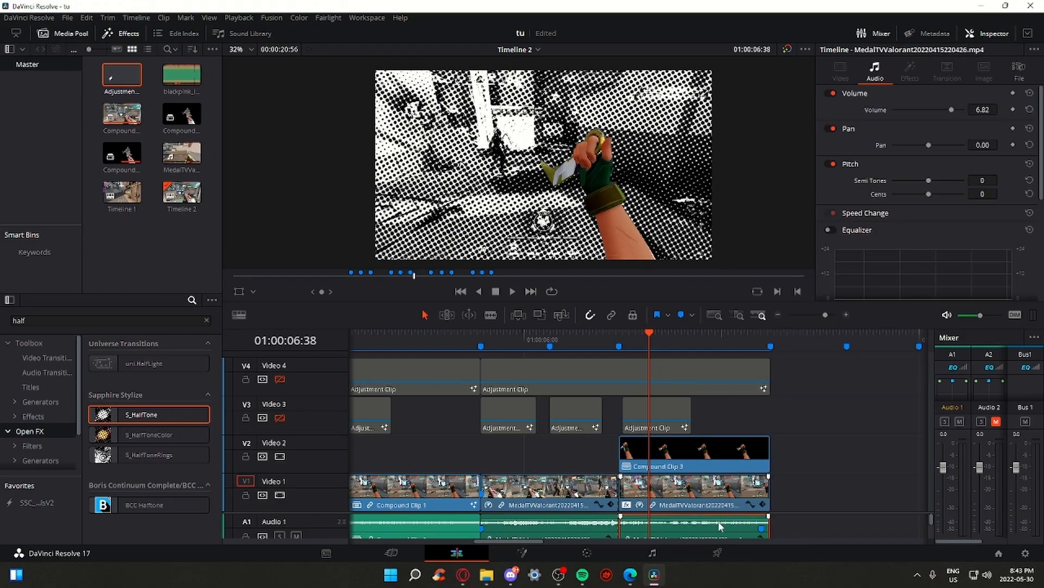
{"action": "right_click", "coordinate": [725, 524]}
{"action": "left_click", "coordinate": [782, 536]}
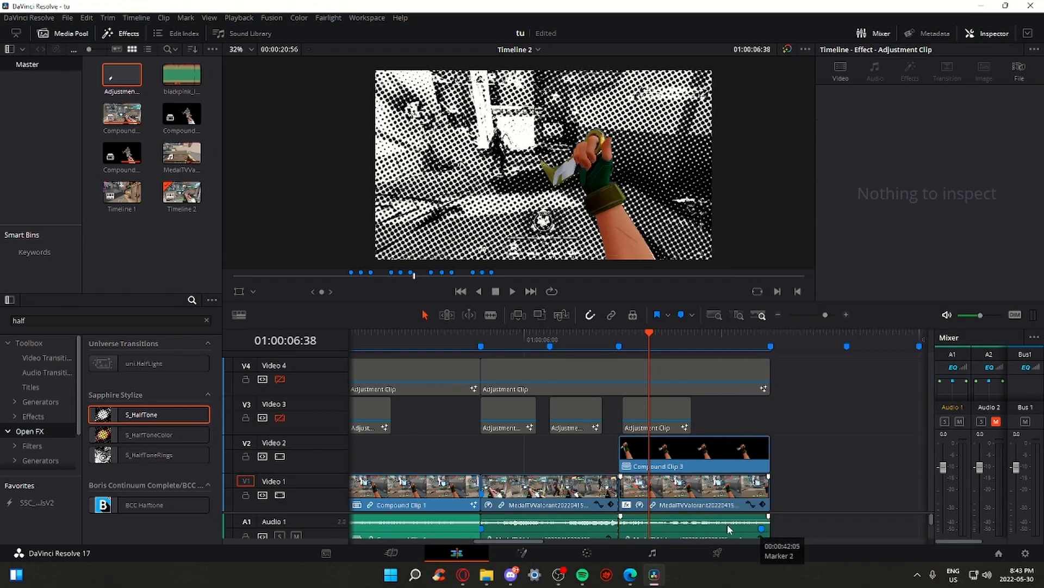
{"action": "left_click", "coordinate": [728, 524]}
{"action": "key", "text": "Delete"}
Play back the edit from the cut point to review the halftone background
{"action": "left_click", "coordinate": [618, 336]}
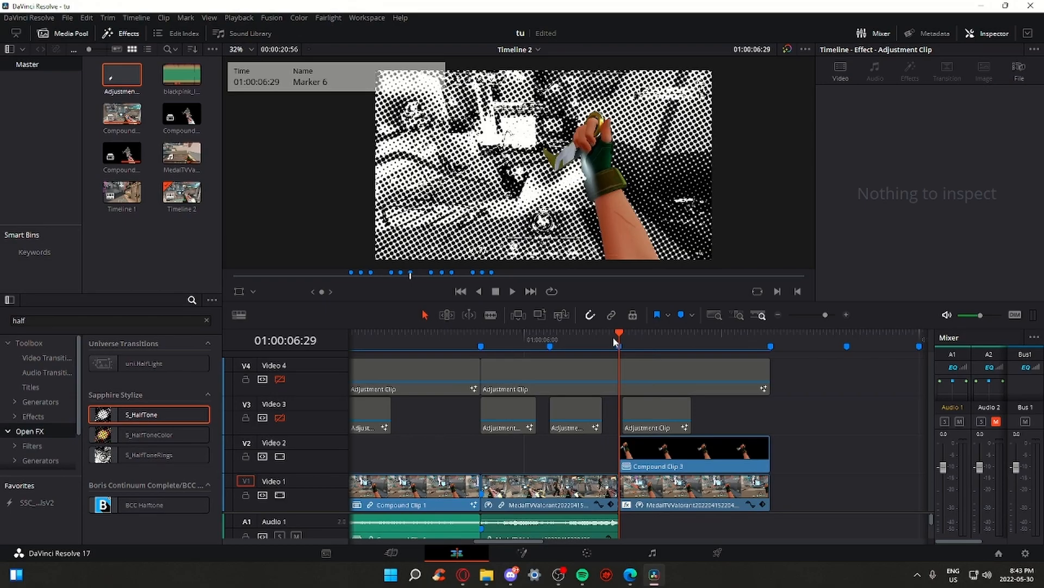
{"action": "key", "text": "space"}
{"action": "left_click", "coordinate": [605, 335]}
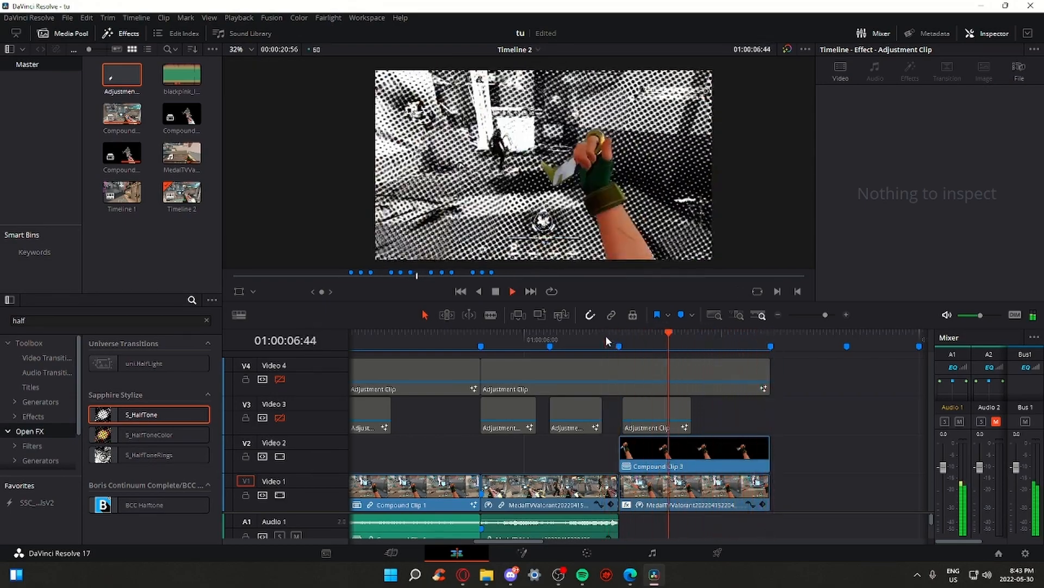
{"action": "left_click", "coordinate": [480, 336]}
{"action": "left_click", "coordinate": [480, 335]}
{"action": "key", "text": "space"}
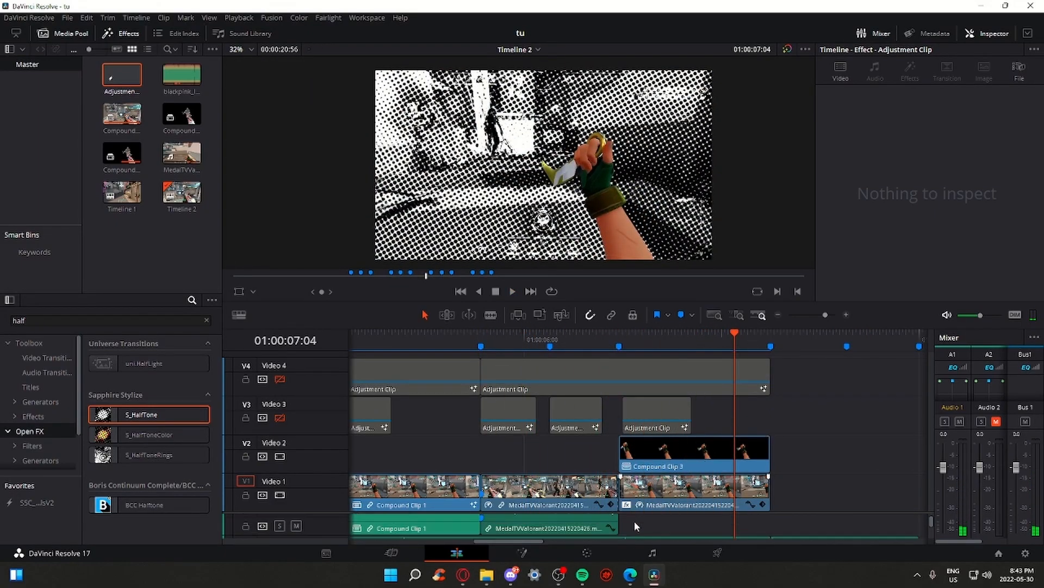
Zoom the timeline out and re-enable the Video 3 and Video 4 tracks
{"action": "left_click_drag", "start_coordinate": [825, 315], "coordinate": [824, 314]}
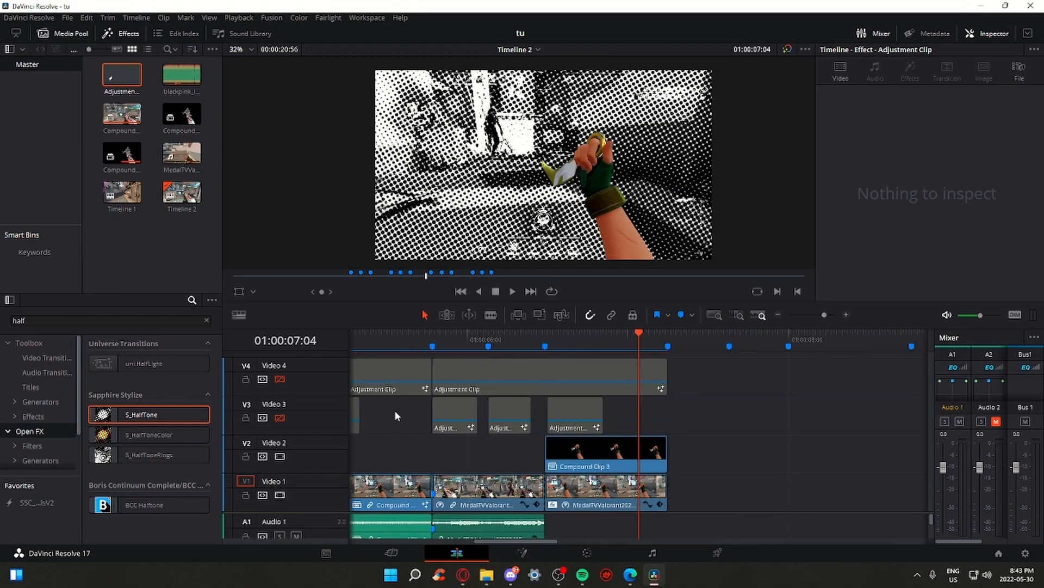
{"action": "left_click", "coordinate": [279, 417]}
{"action": "left_click", "coordinate": [280, 378]}
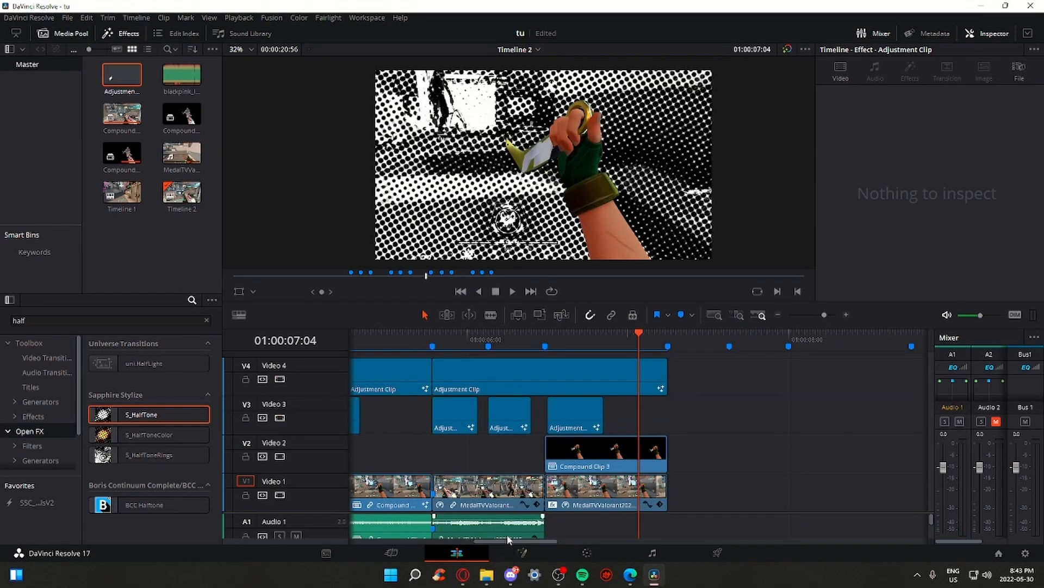
{"action": "left_click_drag", "start_coordinate": [507, 539], "coordinate": [418, 538]}
{"action": "scroll", "coordinate": [317, 532], "scroll_direction": "down", "scroll_amount": 1}
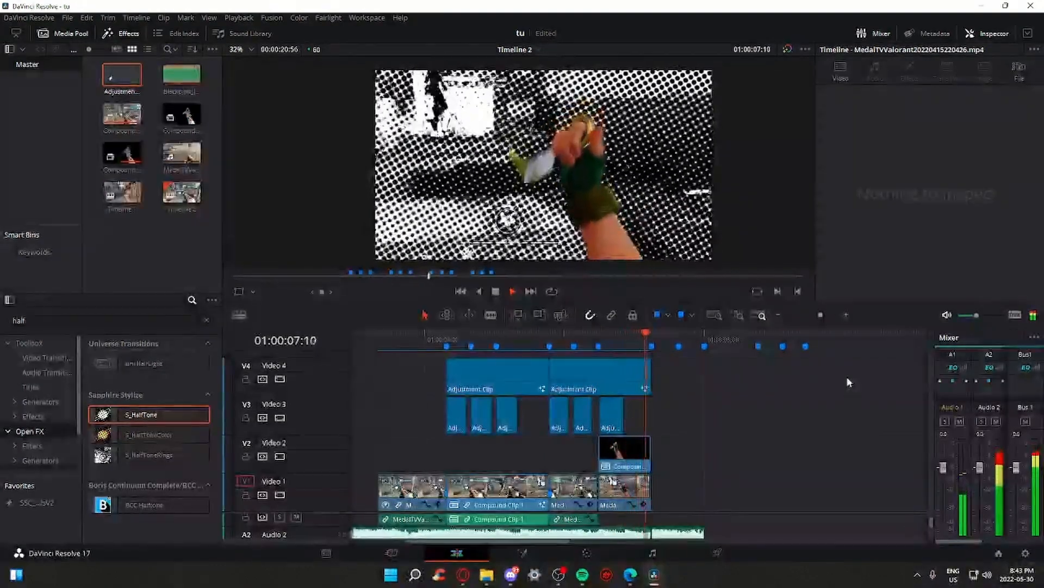
{"action": "left_click", "coordinate": [440, 331]}
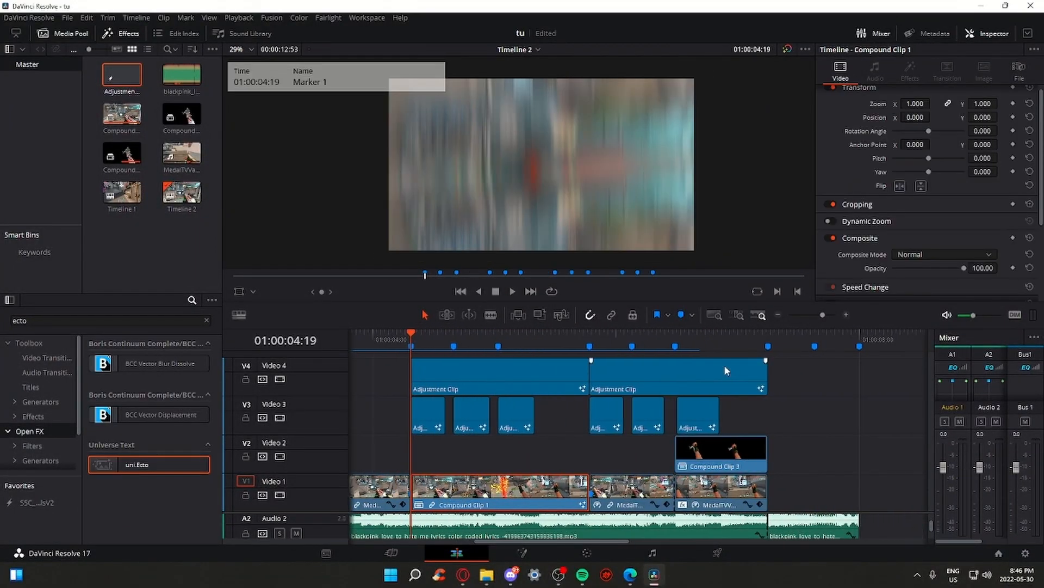
{"action": "left_click", "coordinate": [766, 335]}
{"action": "left_click_drag", "start_coordinate": [823, 315], "coordinate": [820, 314]}
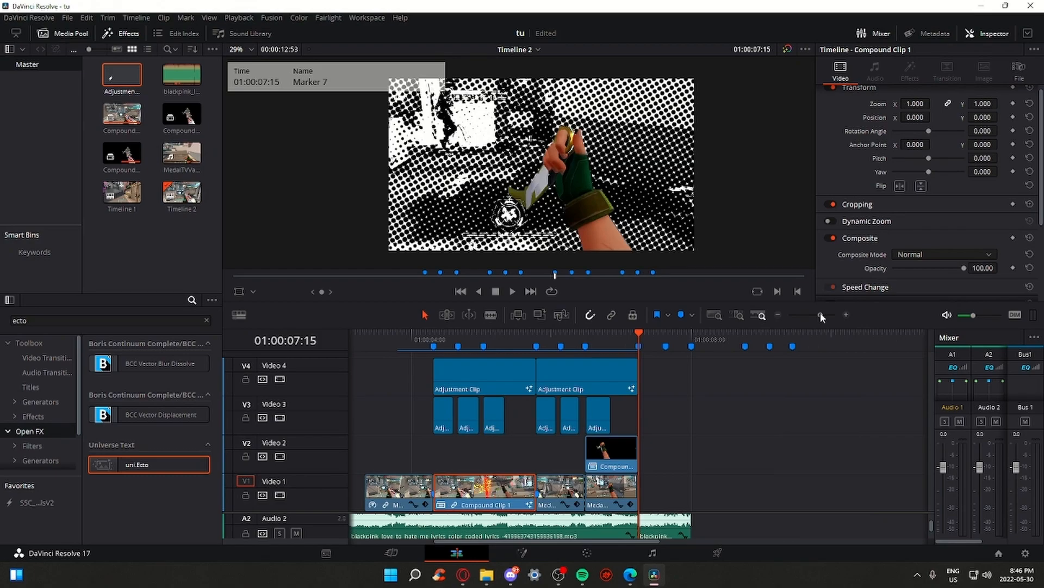
{"action": "scroll", "coordinate": [702, 150], "scroll_direction": "down", "scroll_amount": 2}
{"action": "scroll", "coordinate": [696, 163], "scroll_direction": "up", "scroll_amount": 2}
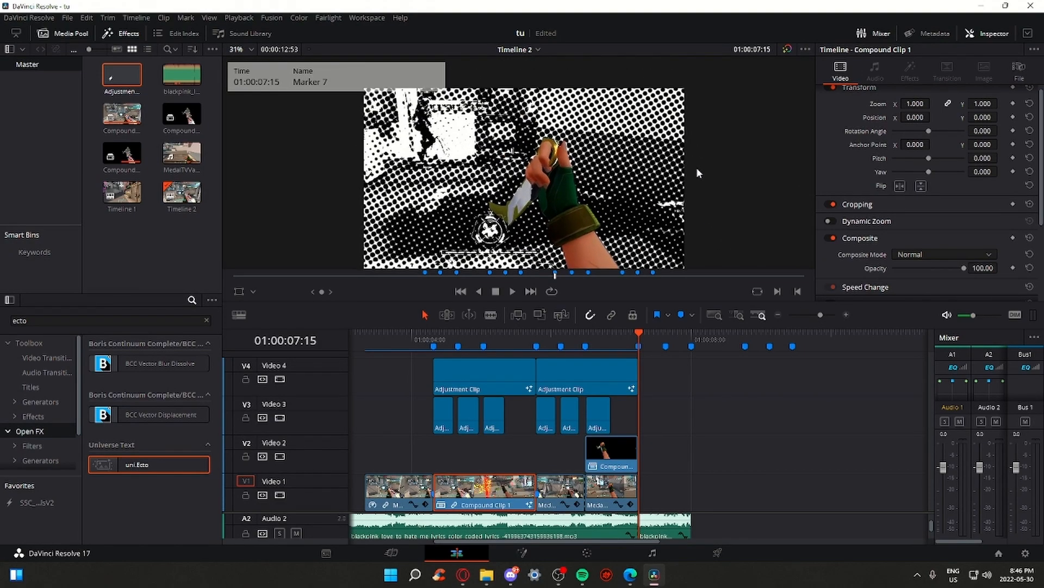
{"action": "scroll", "coordinate": [697, 155], "scroll_direction": "up", "scroll_amount": 2}
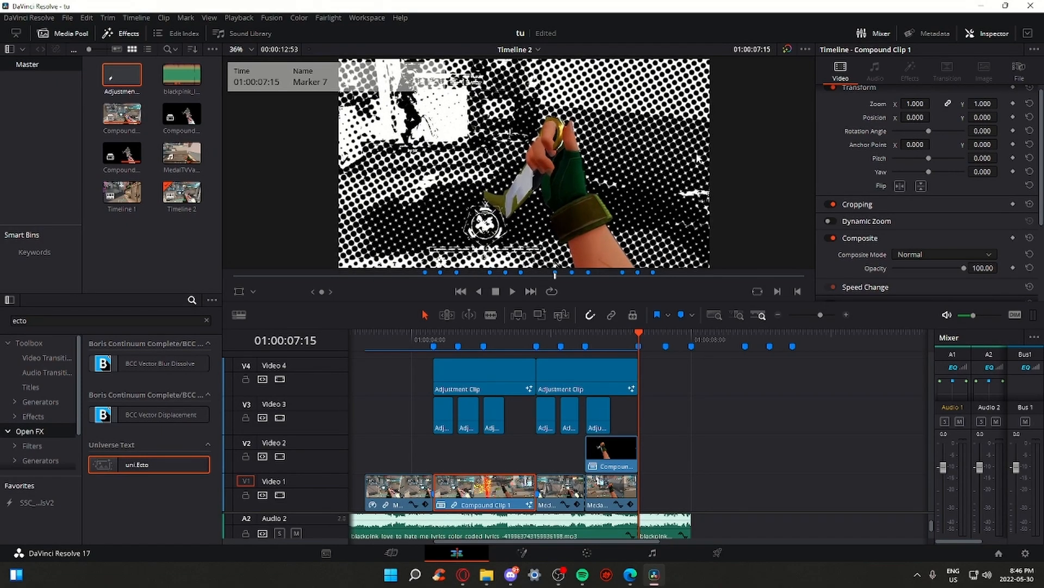